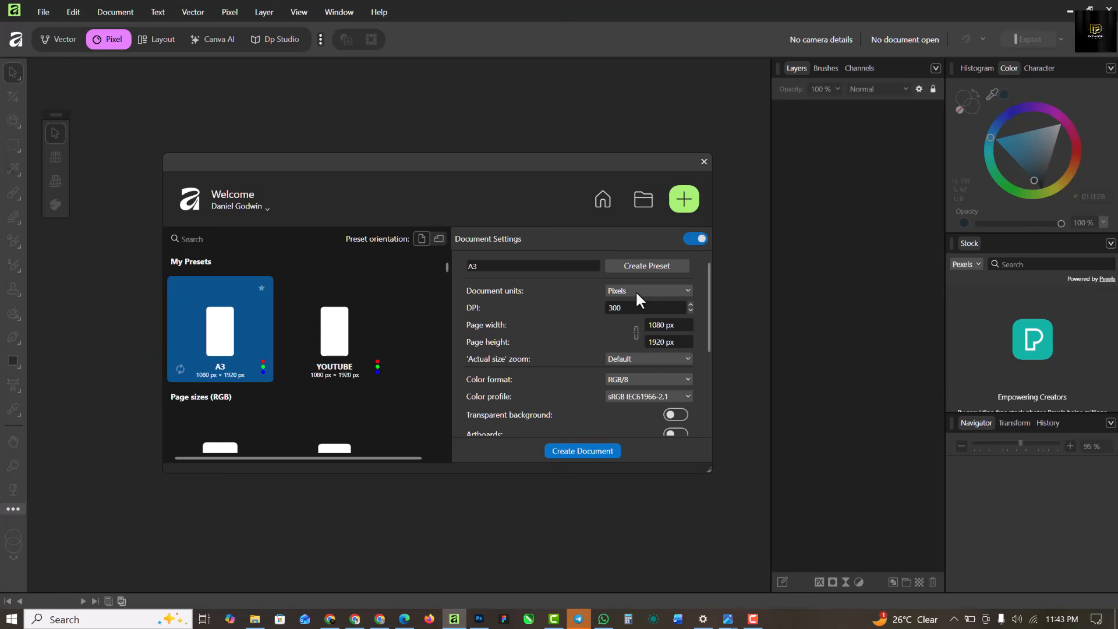
# Step: Create a new document in inches at 300 DPI, with a page width of 4 in and height of 5 in
pyautogui.click(635, 289)
pyautogui.click(620, 354)
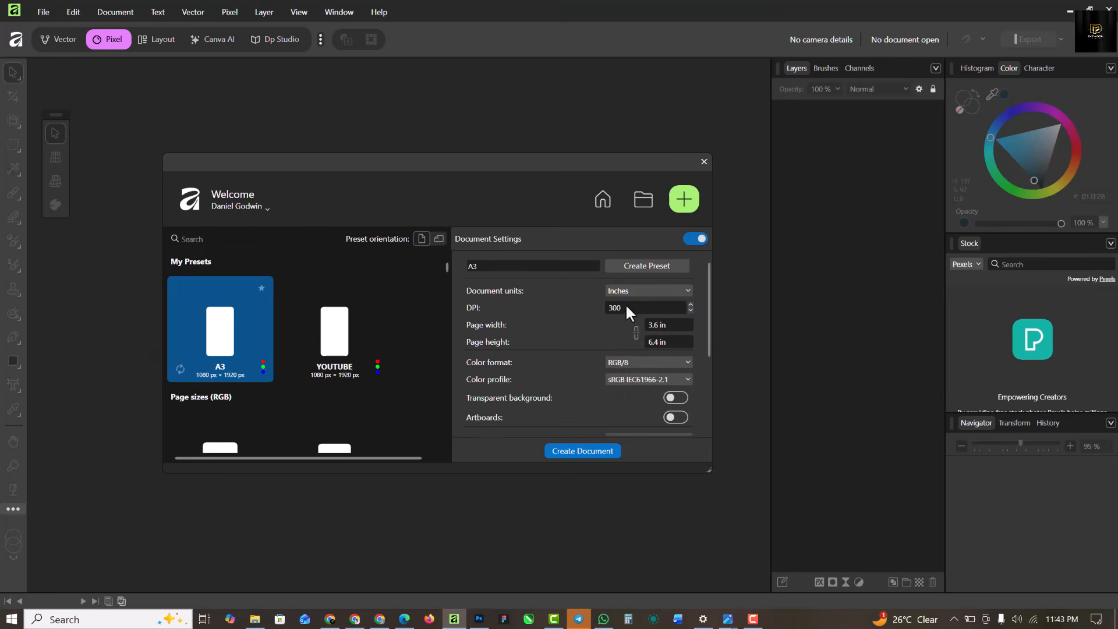
pyautogui.click(670, 325)
pyautogui.write('4')
pyautogui.click(670, 341)
pyautogui.write('5')
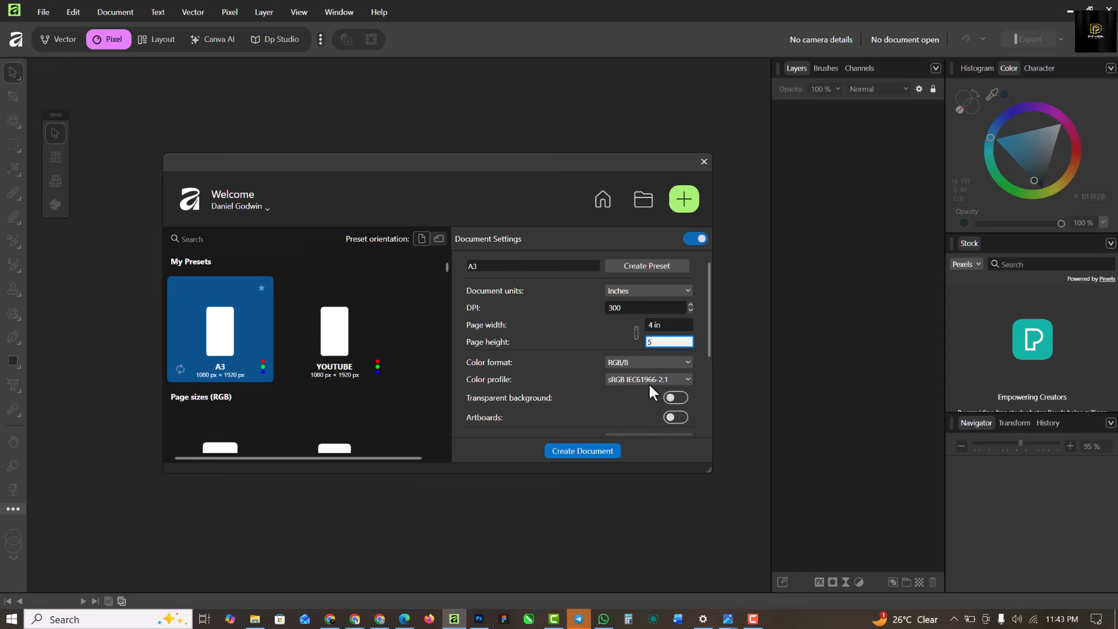
pyautogui.scroll(-1, 676, 397)
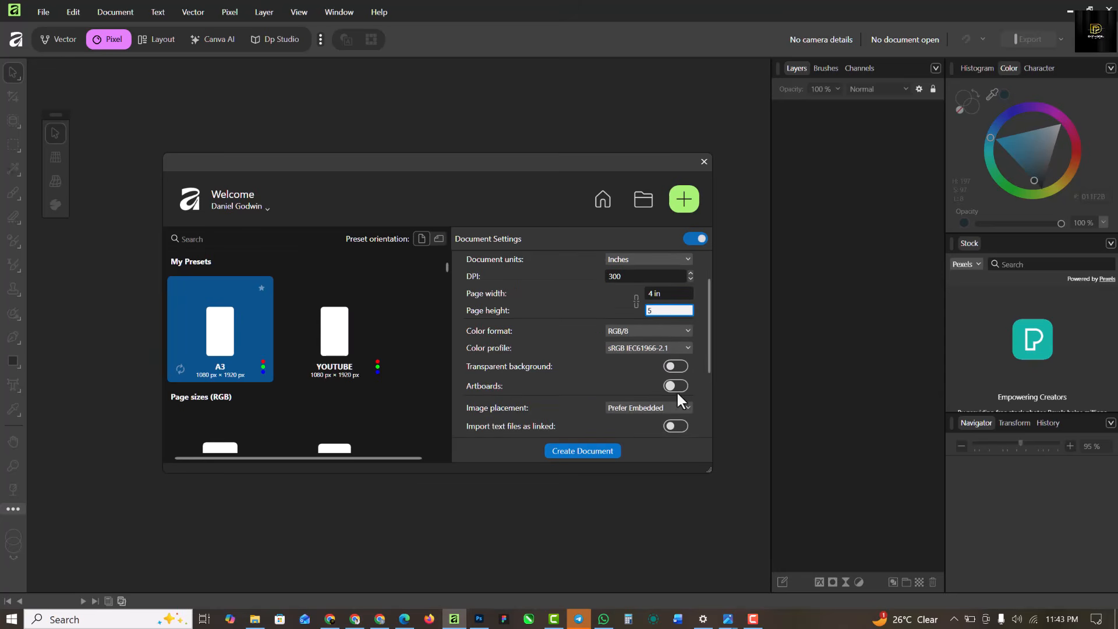
pyautogui.scroll(-3, 674, 383)
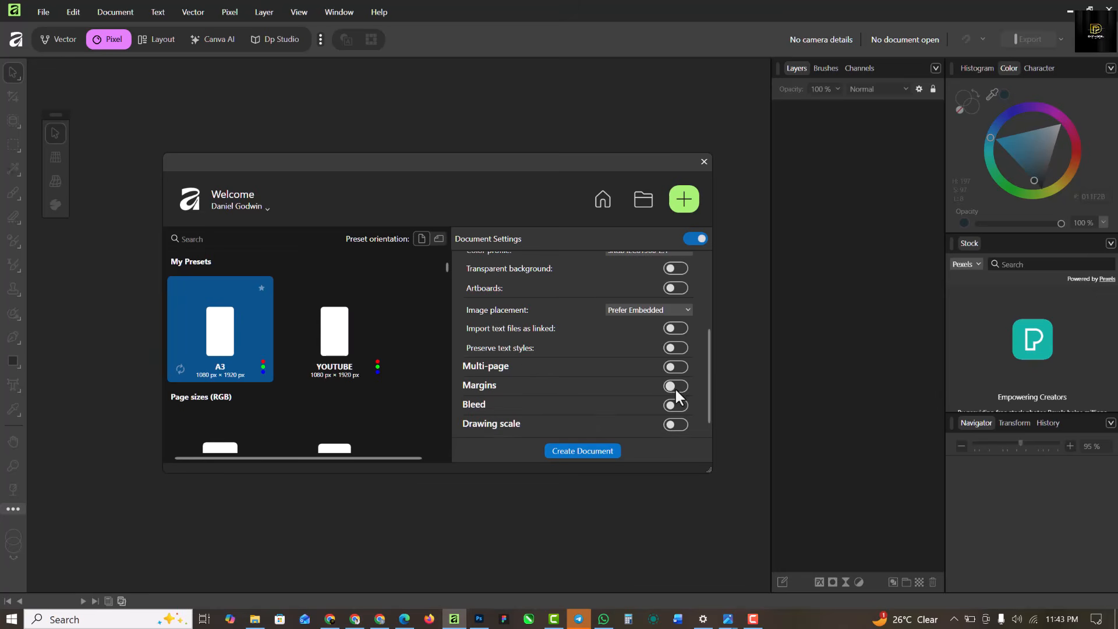
pyautogui.click(591, 450)
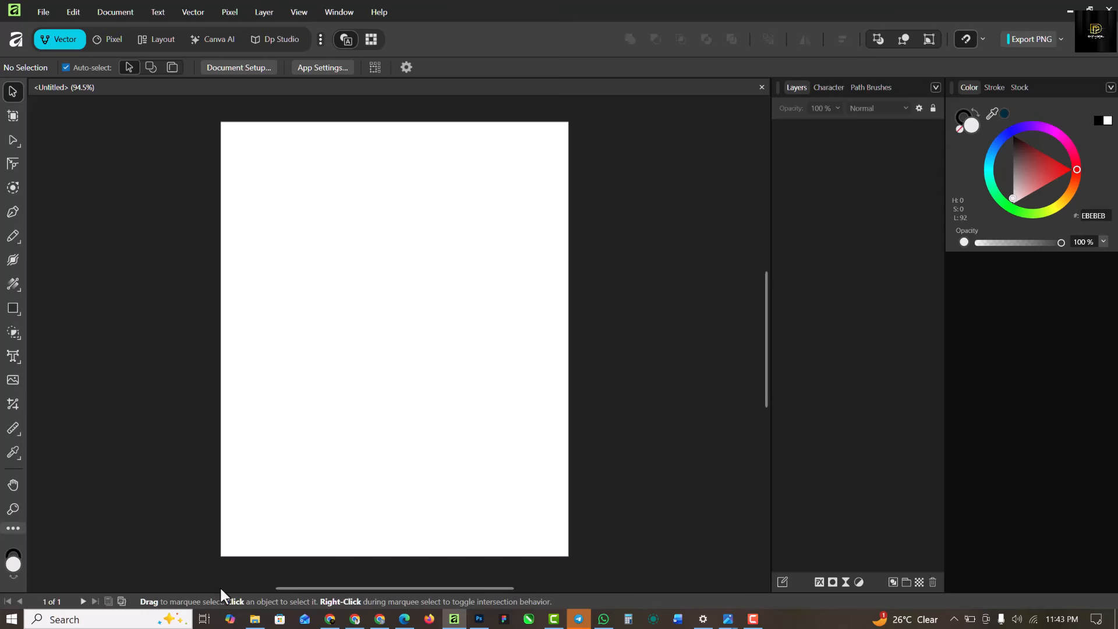
# Step: Place the close-up portrait image from the LEO MESSI folder in the middle of the page
pyautogui.click(255, 619)
pyautogui.click(128, 99)
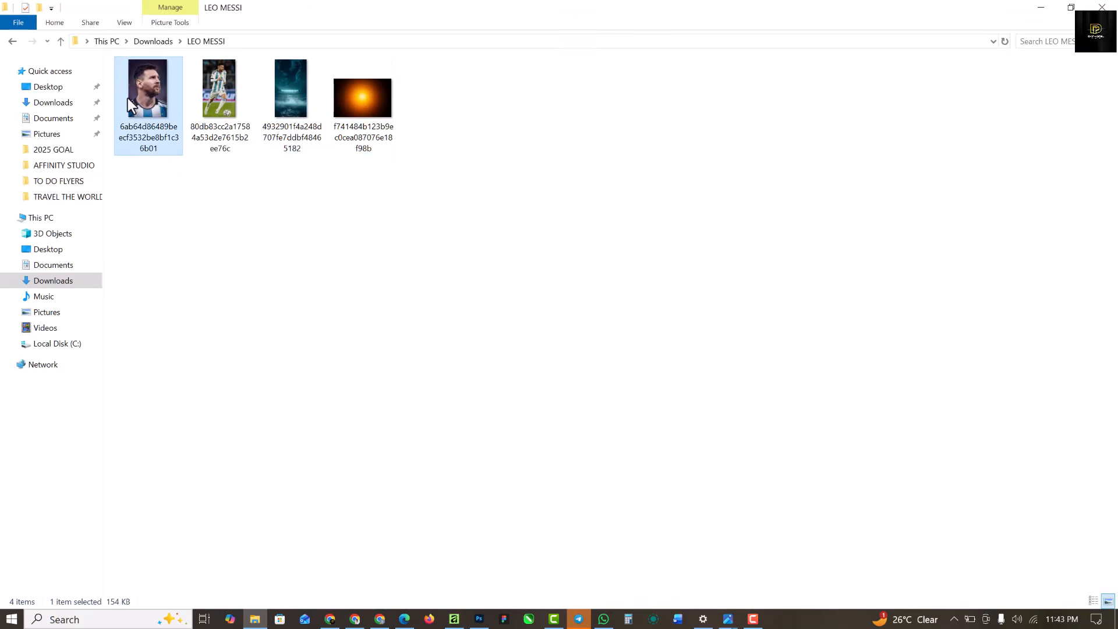
pyautogui.moveTo(128, 98); pyautogui.dragTo(394, 330)
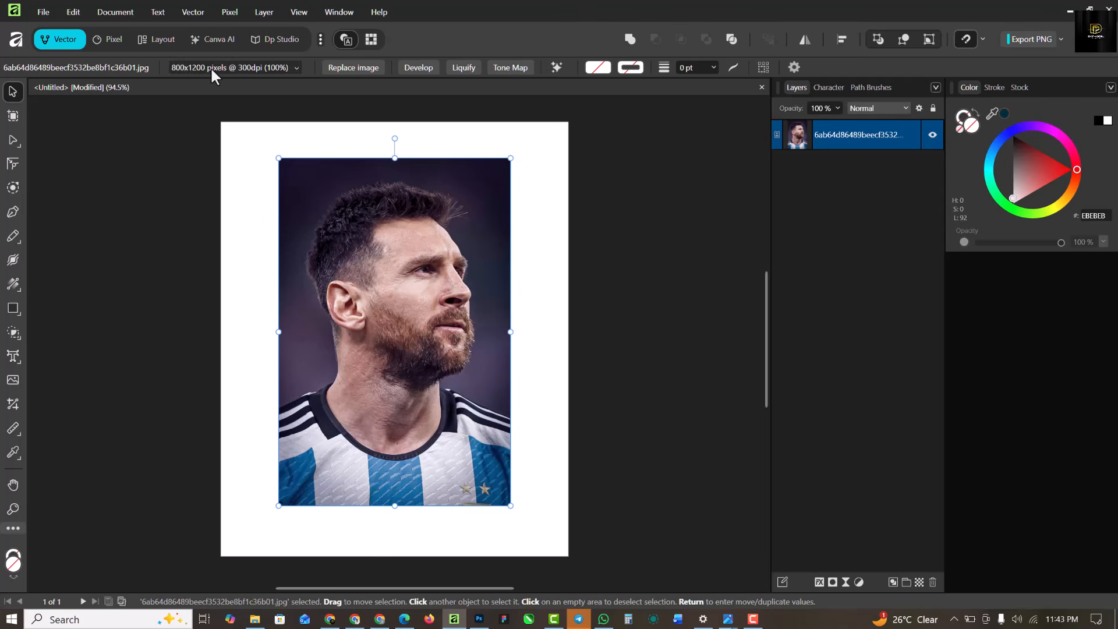
# Step: Start developing the portrait and enable Detail Refinement with a radius of 20% and an amount of 59%
pyautogui.click(421, 69)
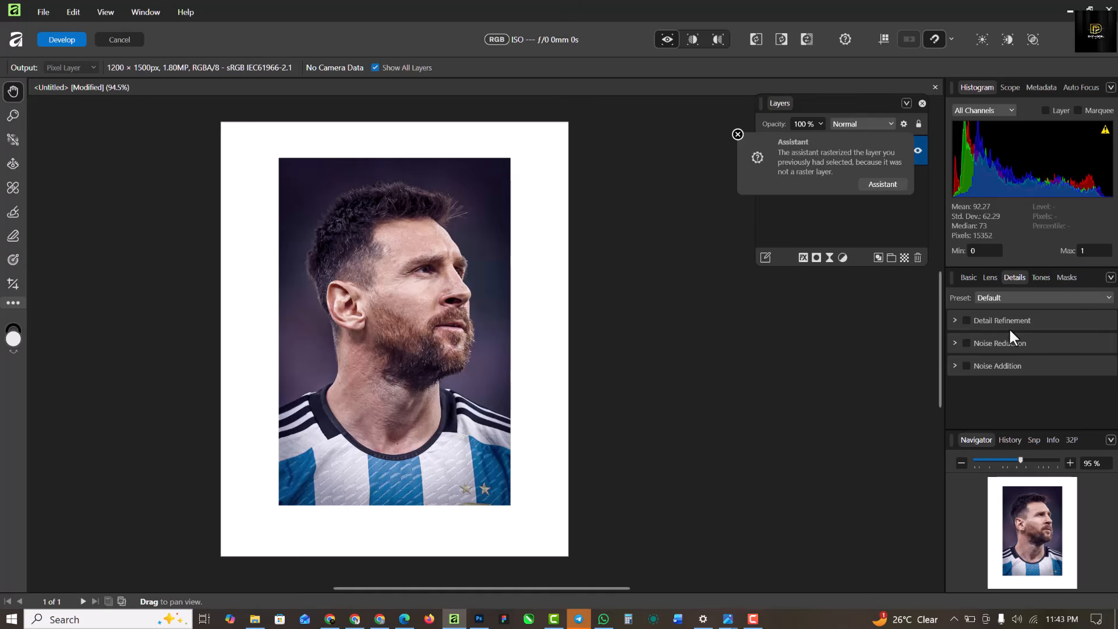
pyautogui.click(955, 320)
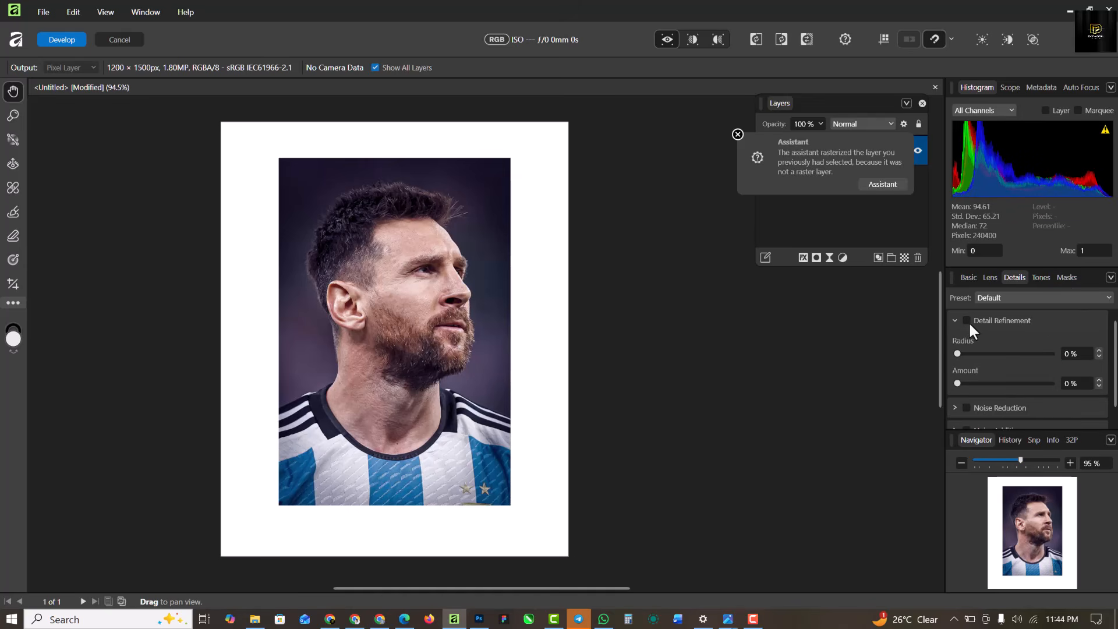
pyautogui.click(967, 320)
pyautogui.moveTo(957, 354); pyautogui.dragTo(1012, 387)
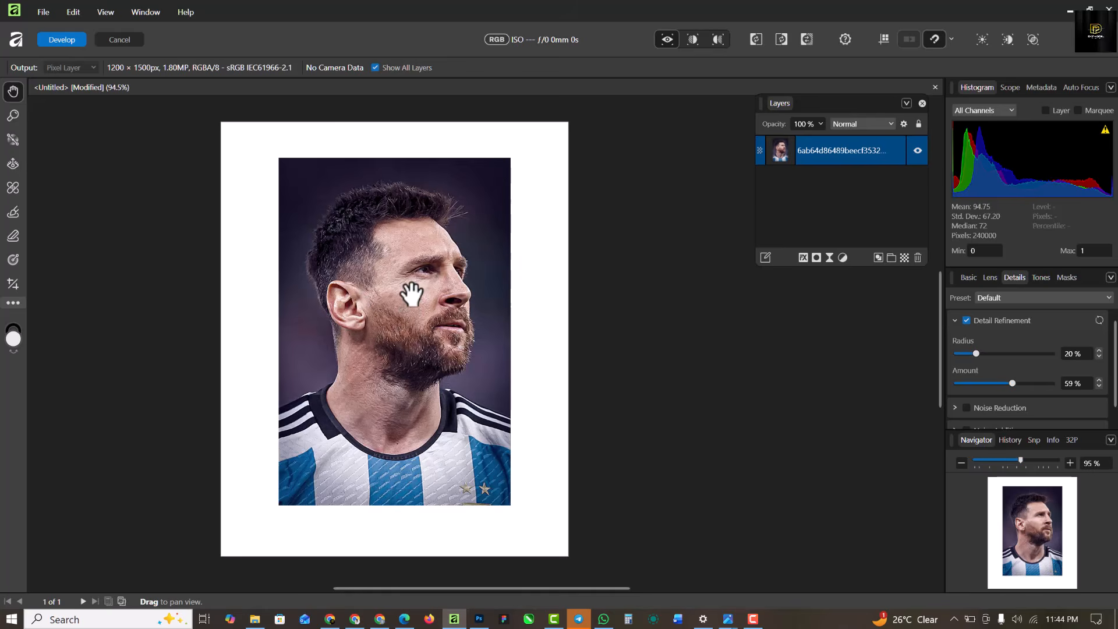
pyautogui.scroll(5, 439, 298)
pyautogui.scroll(-5, 439, 295)
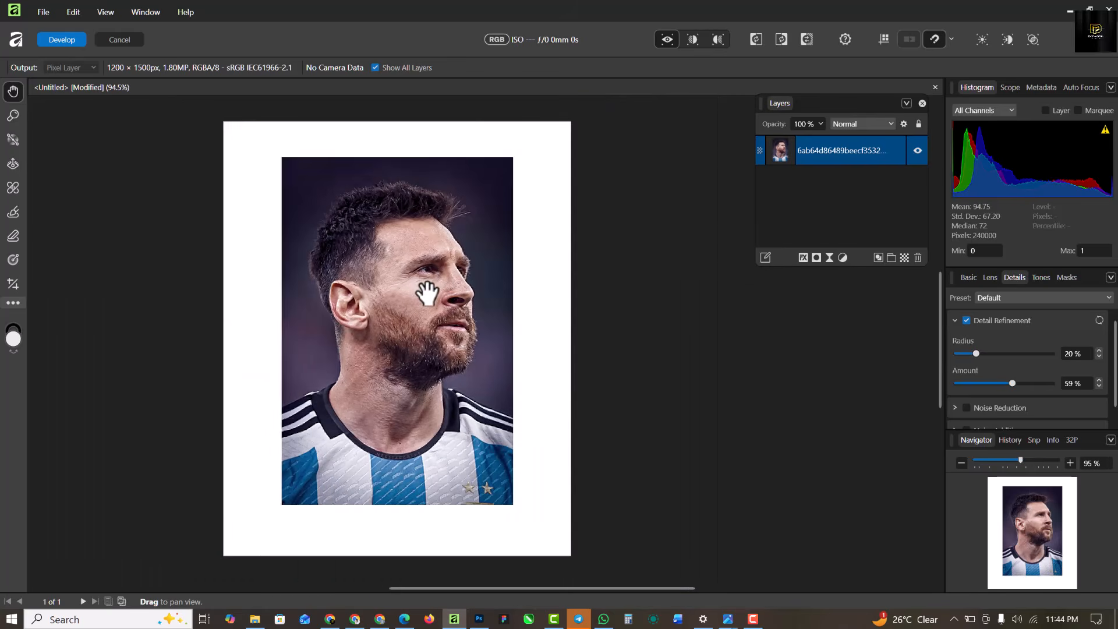
# Step: Enhance the portrait with clarity at 97%, contrast at 5% and vibrance at 1%
pyautogui.click(969, 277)
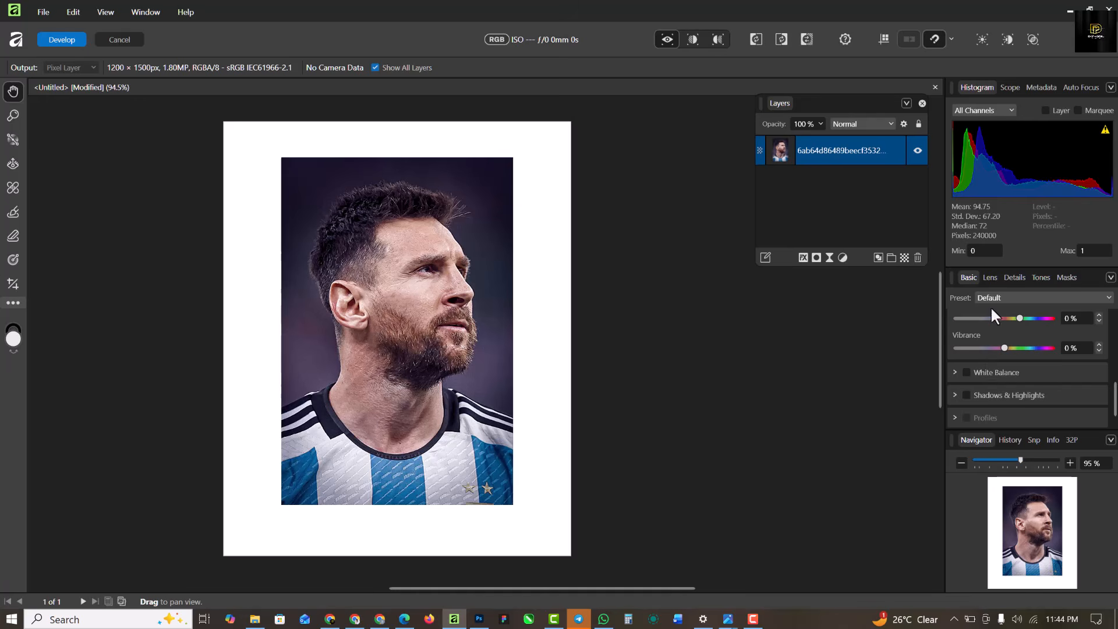
pyautogui.scroll(3, 1010, 349)
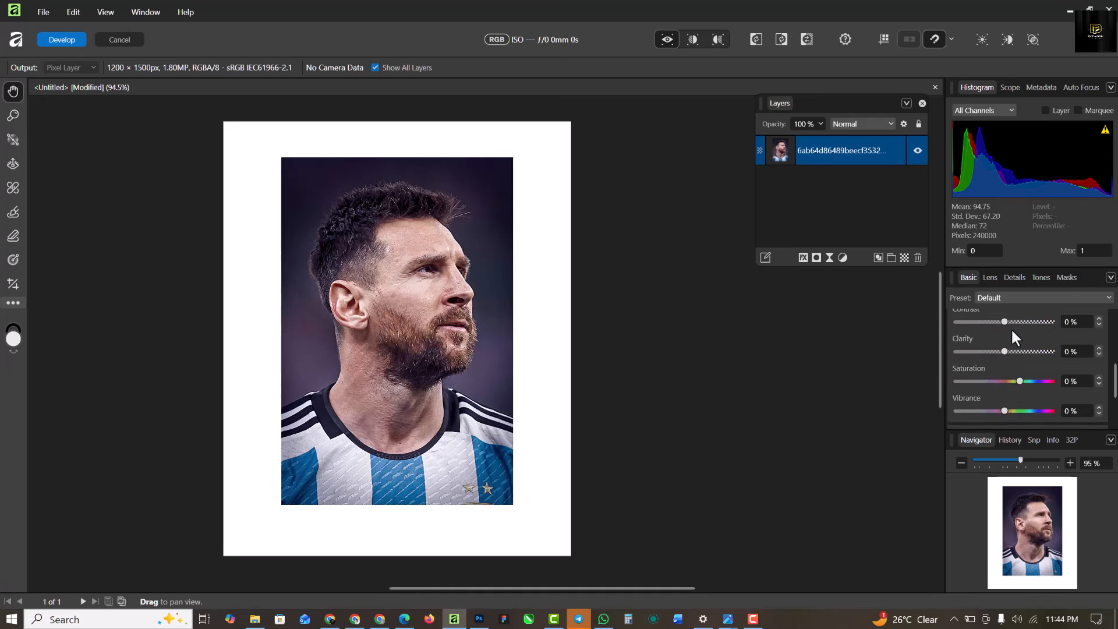
pyautogui.moveTo(1004, 383); pyautogui.dragTo(1050, 386)
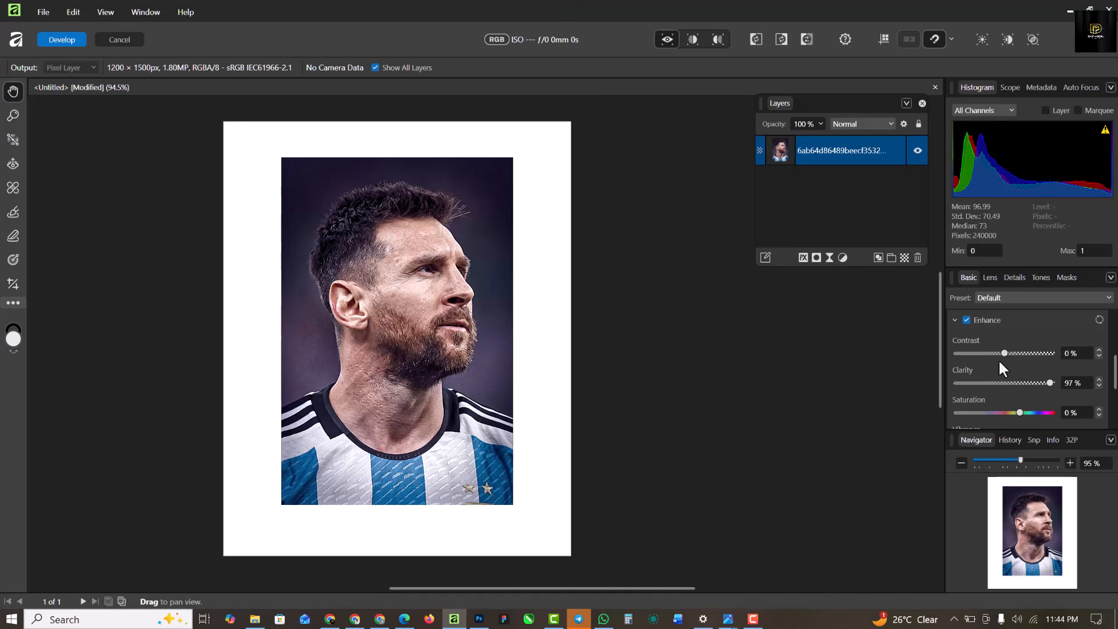
pyautogui.moveTo(1006, 353); pyautogui.dragTo(1009, 355)
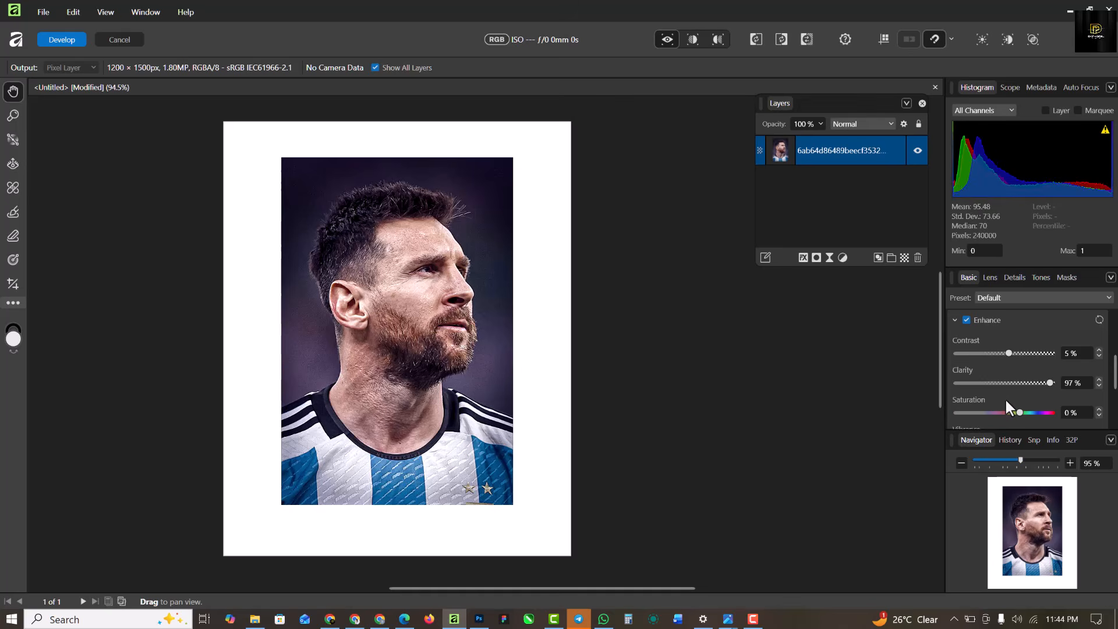
pyautogui.scroll(-1, 1002, 387)
pyautogui.moveTo(998, 412); pyautogui.dragTo(1005, 411)
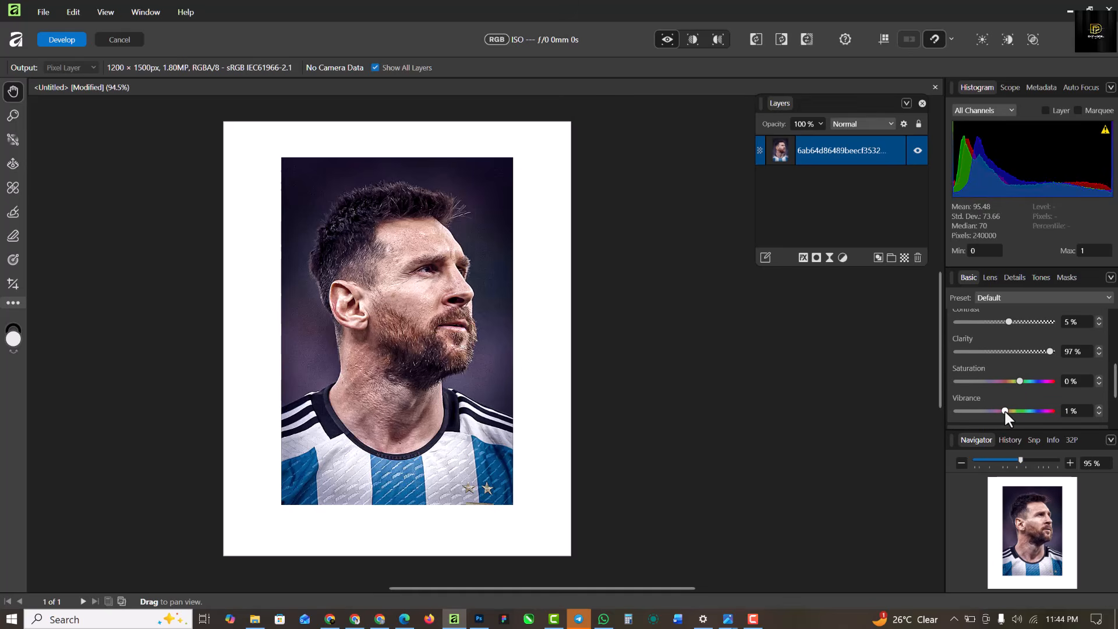
# Step: Enable the Curves tone adjustment with a midpoint close to the diagonal, and apply the Develop changes to the portrait
pyautogui.click(1017, 277)
pyautogui.scroll(-1, 984, 379)
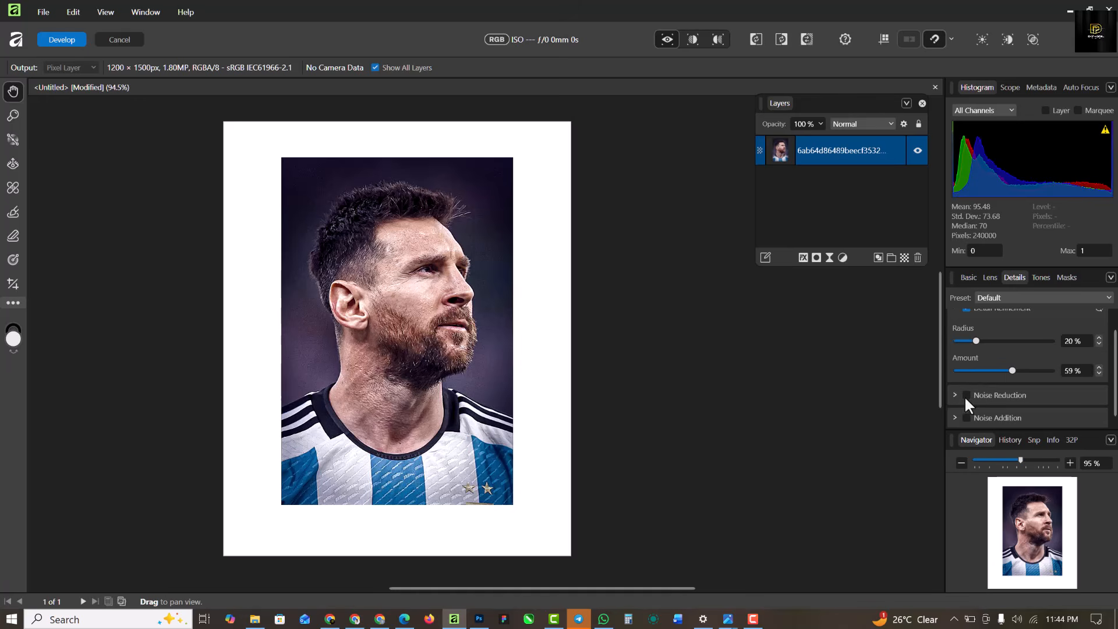
pyautogui.click(1043, 278)
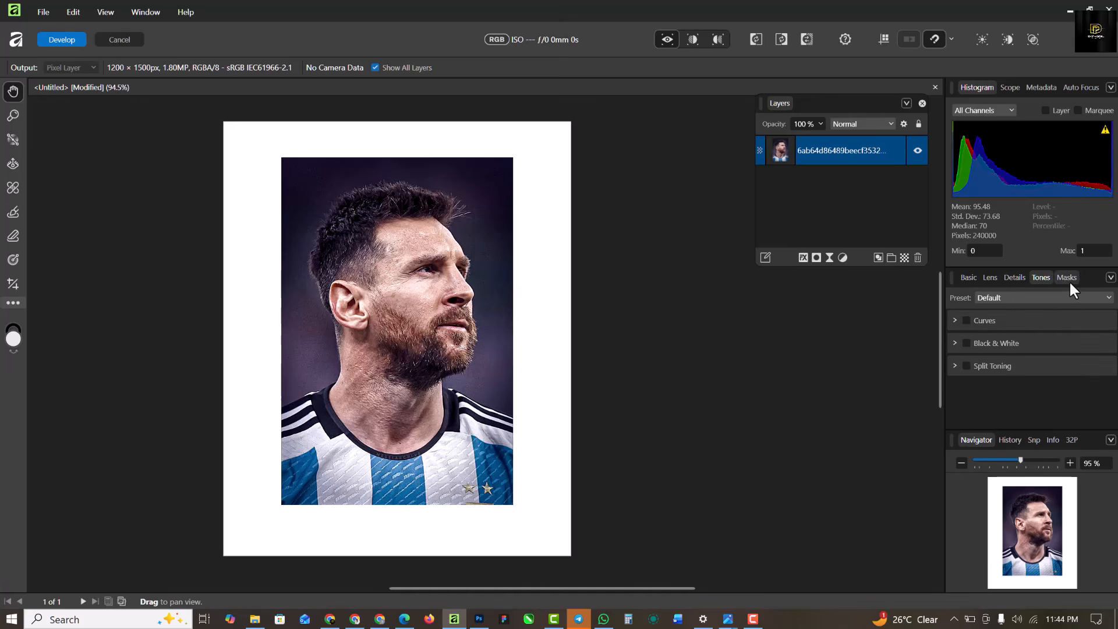
pyautogui.click(961, 319)
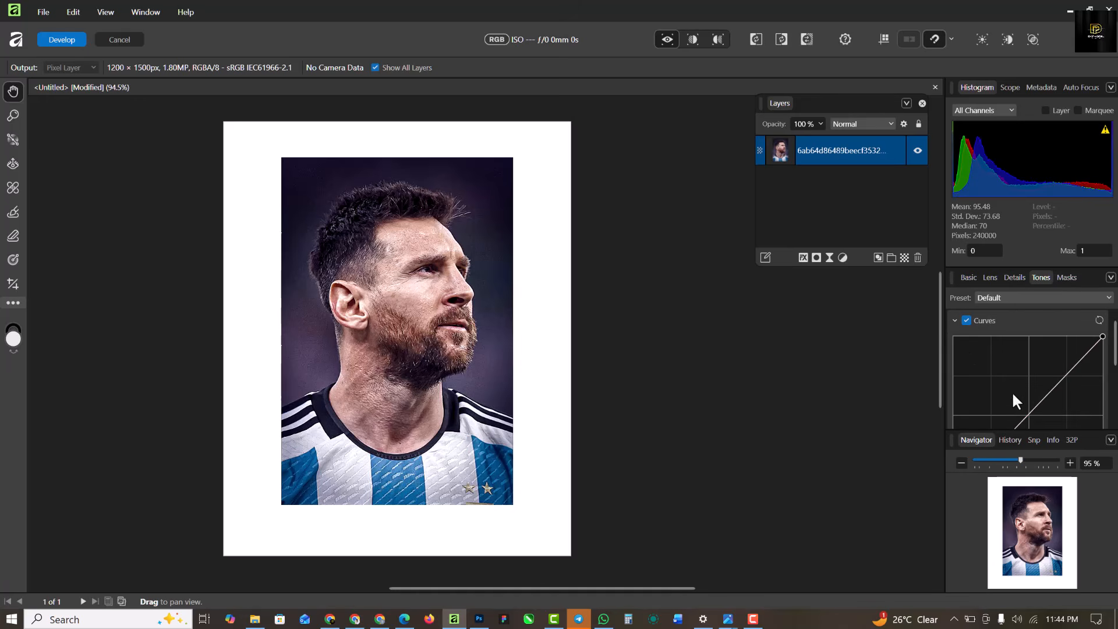
pyautogui.scroll(-1, 1035, 404)
pyautogui.click(1035, 404)
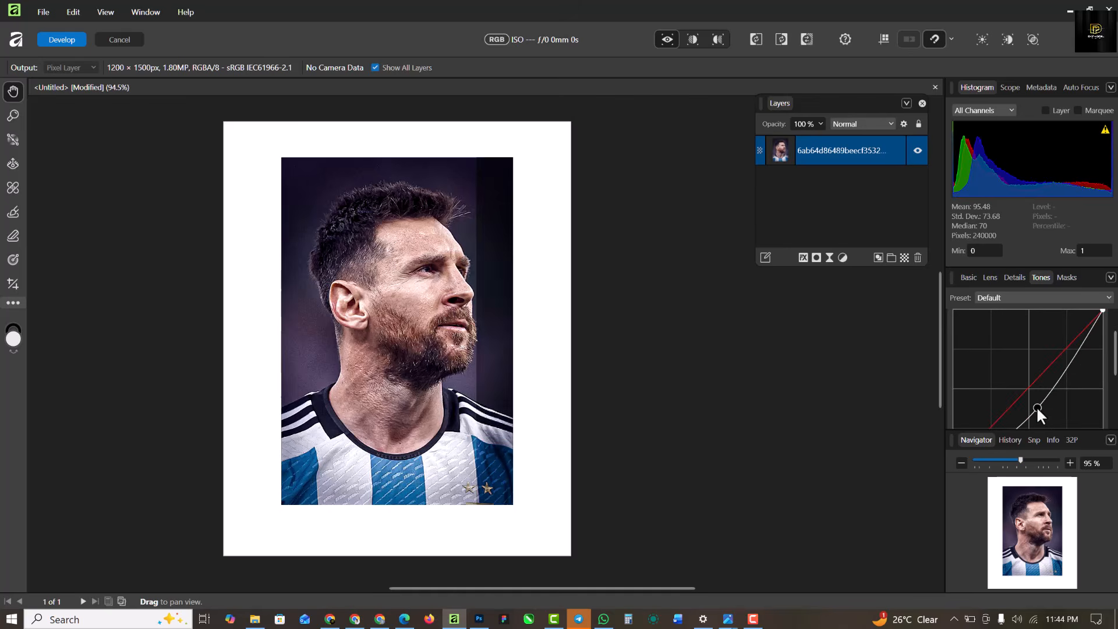
pyautogui.moveTo(1031, 401); pyautogui.dragTo(1024, 390)
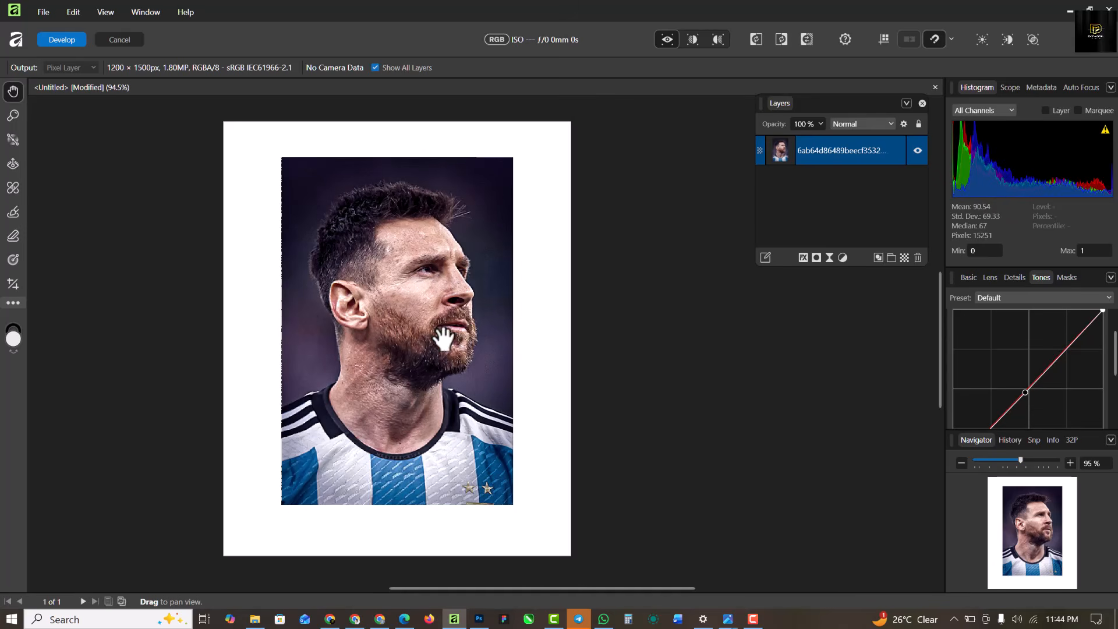
pyautogui.click(55, 41)
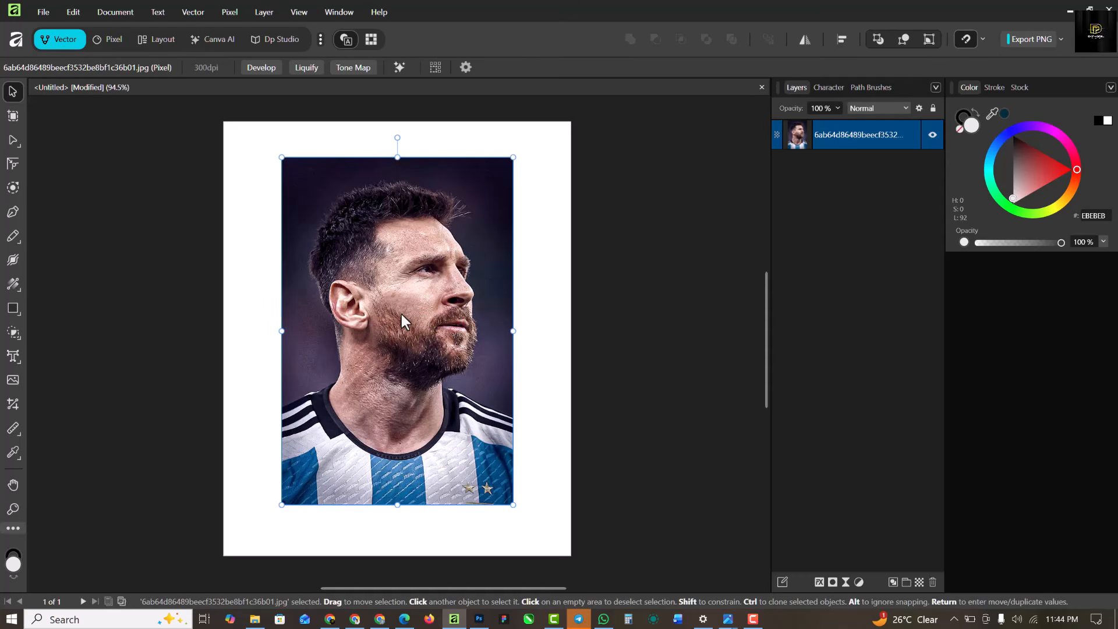
# Step: Remove the portrait's background and flip the cutout horizontally
pyautogui.click(400, 67)
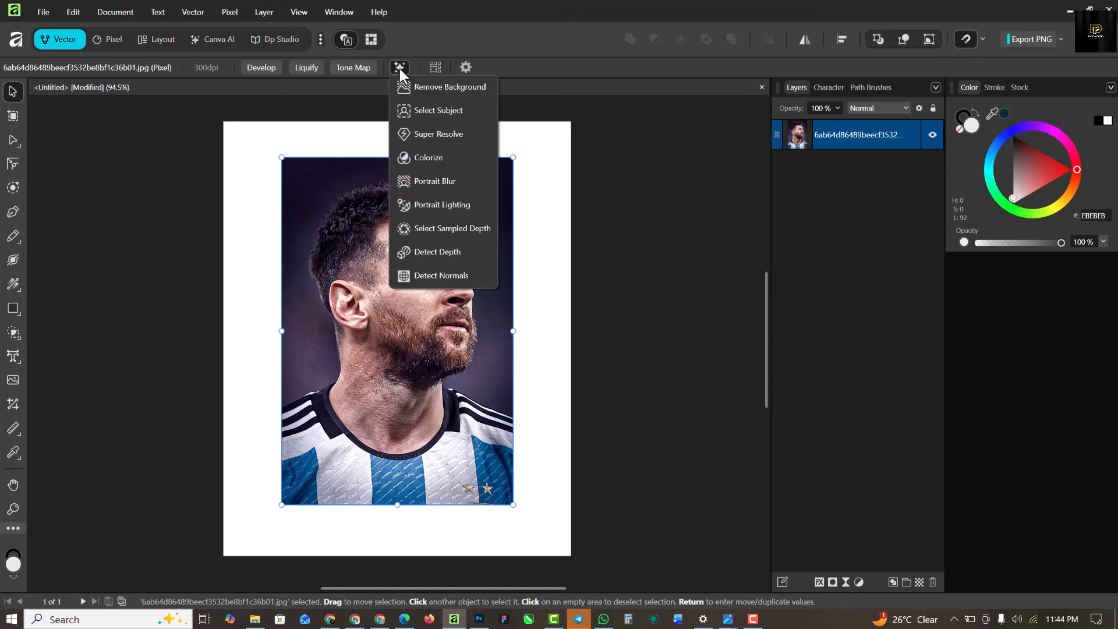
pyautogui.click(429, 90)
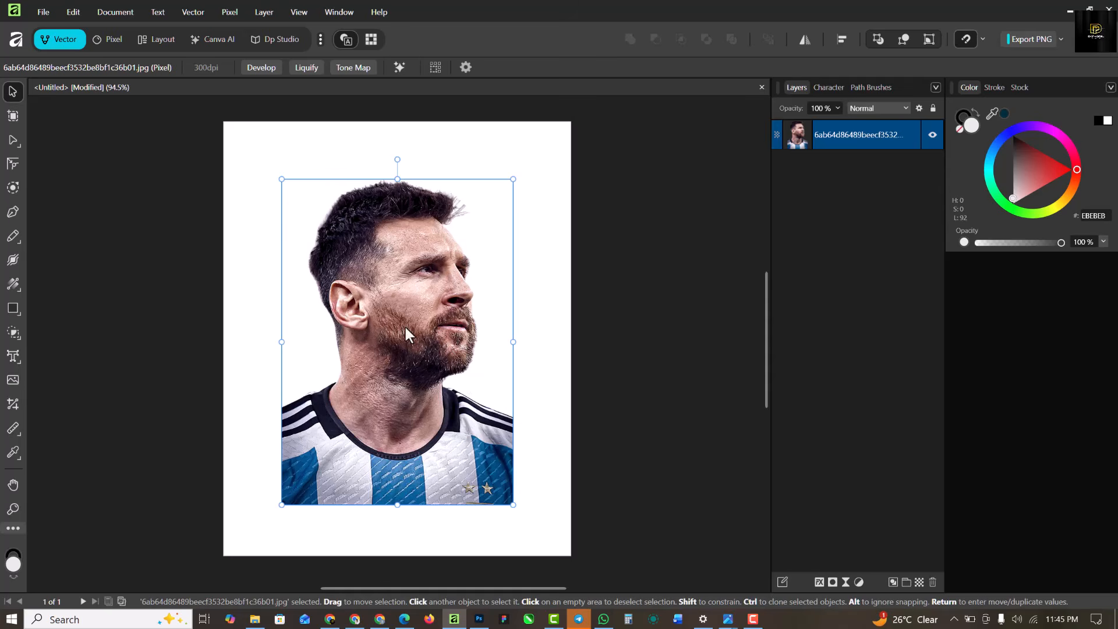
pyautogui.rightClick(428, 285)
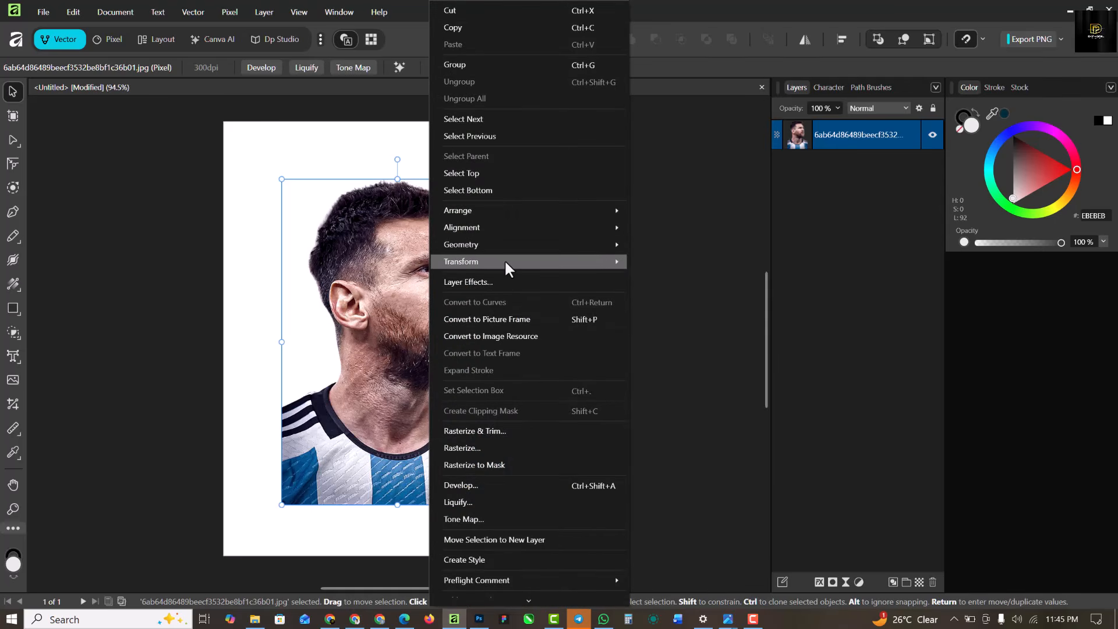
pyautogui.moveTo(504, 260)
pyautogui.click(659, 302)
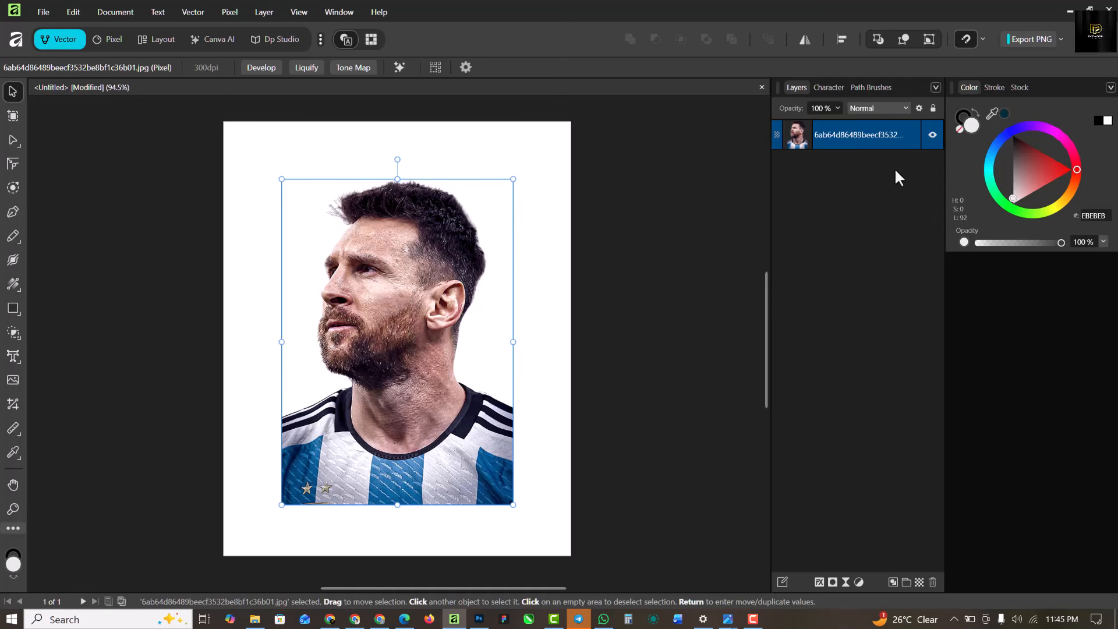
# Step: Add a mask to the portrait layer in the Pixel workspace, then move the portrait slightly up and scale it down a little
pyautogui.click(113, 37)
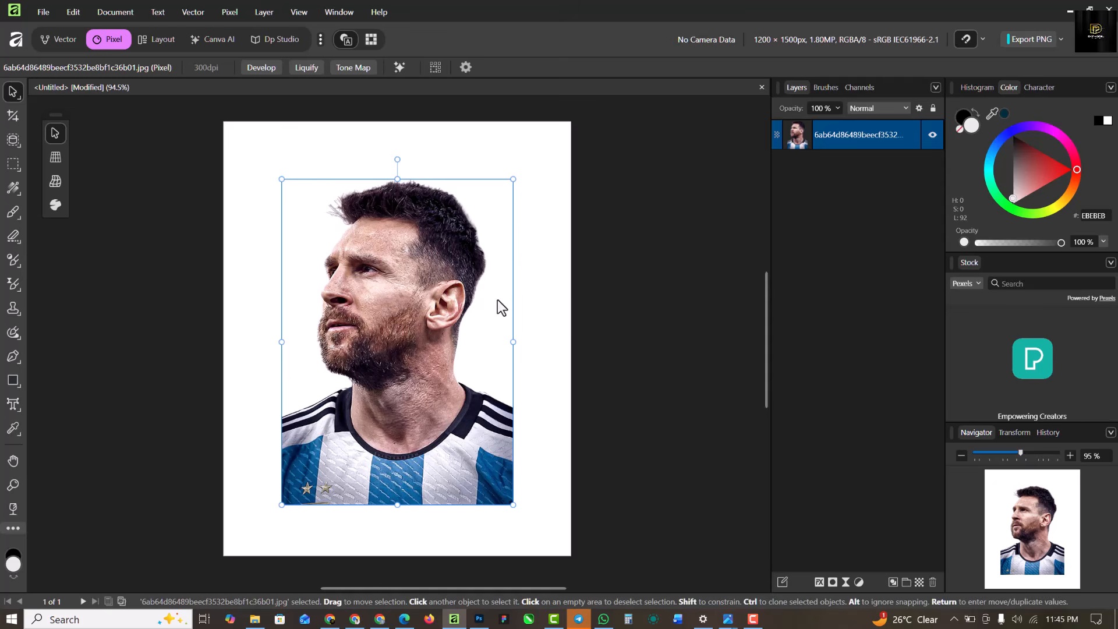
pyautogui.click(832, 581)
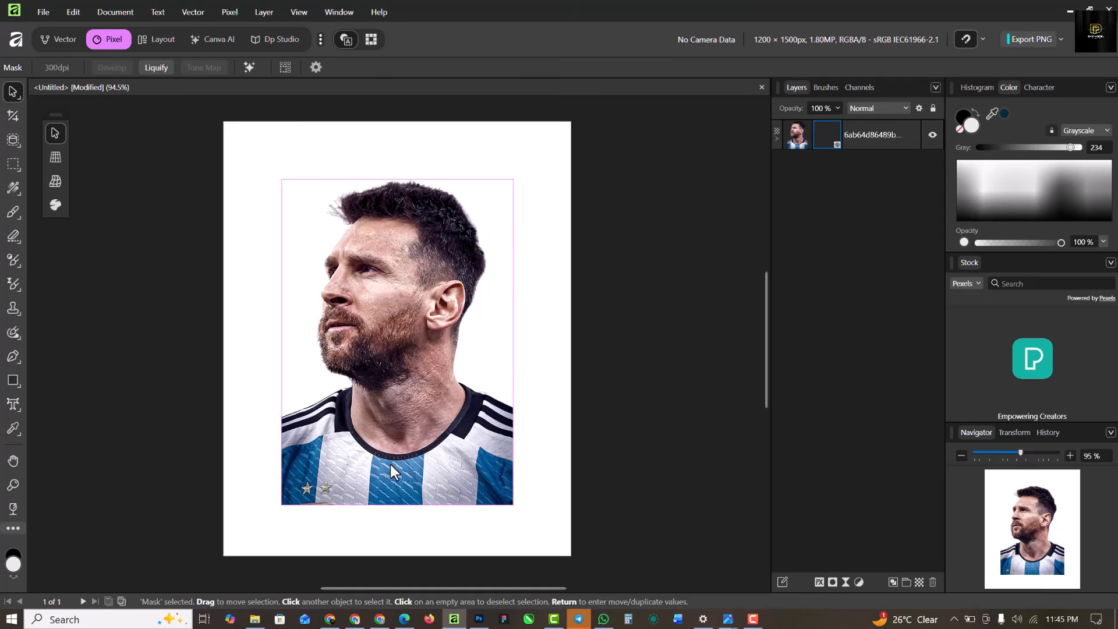
pyautogui.moveTo(376, 451); pyautogui.dragTo(375, 403)
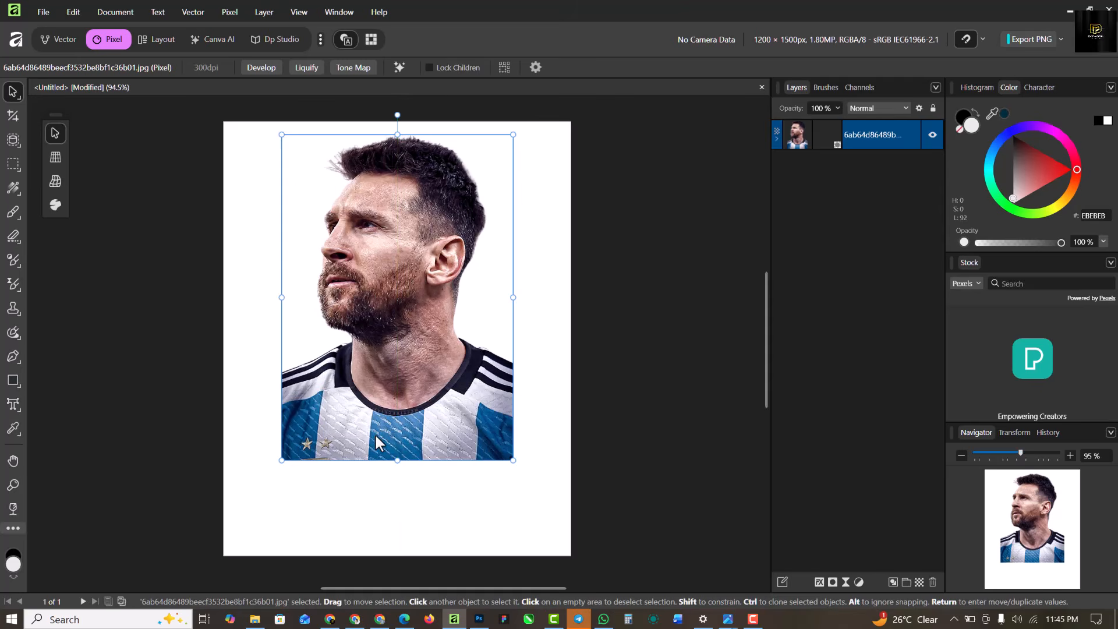
pyautogui.moveTo(403, 347); pyautogui.dragTo(400, 362)
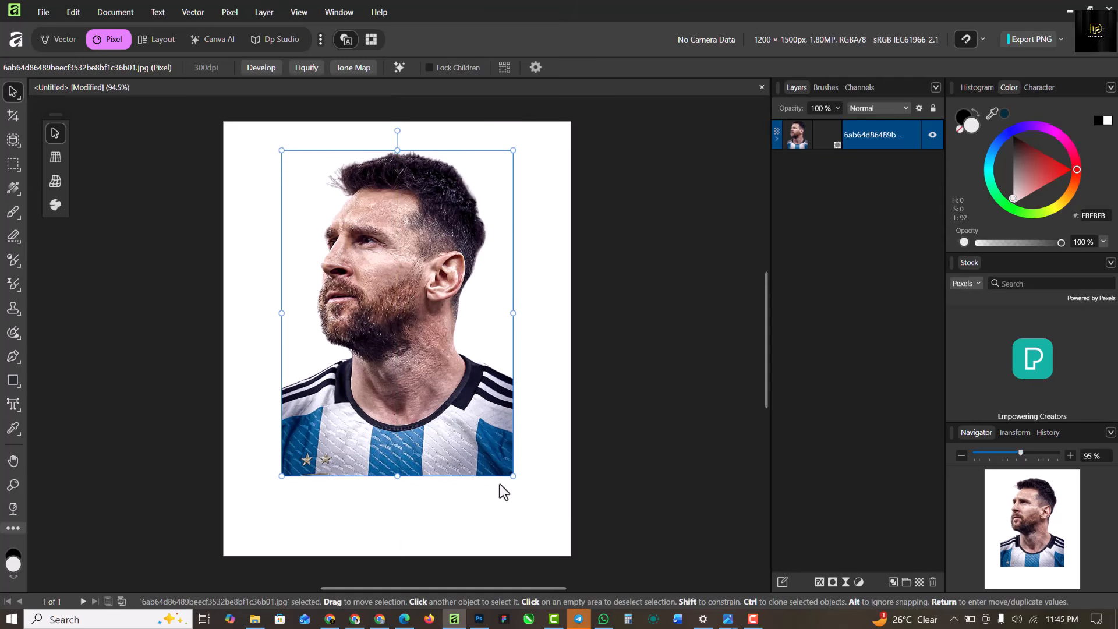
pyautogui.moveTo(514, 476); pyautogui.dragTo(507, 467)
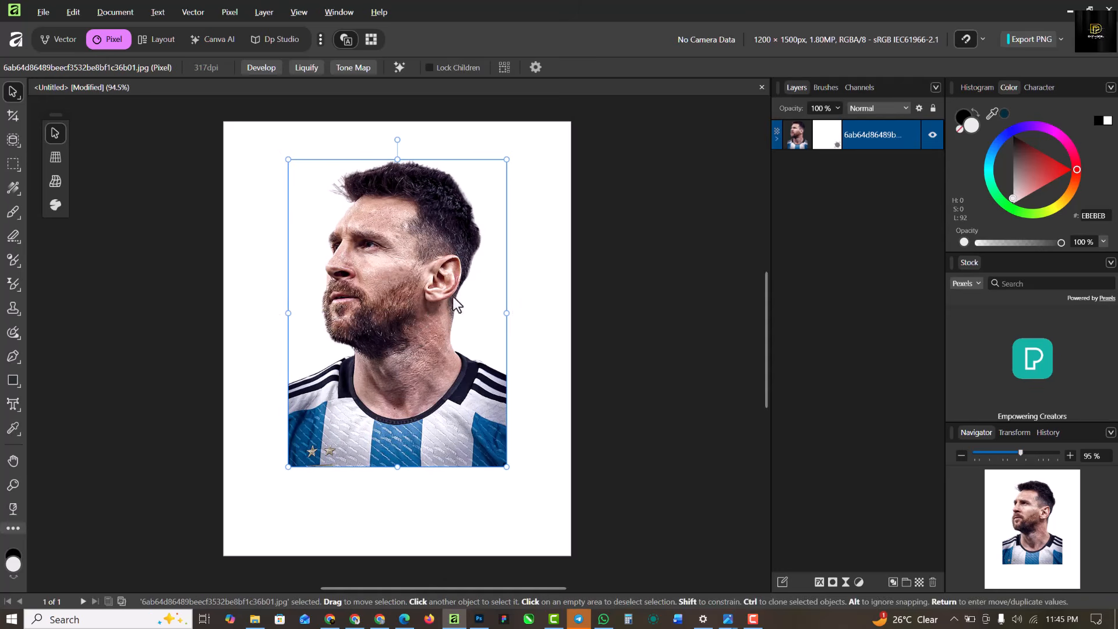
# Step: Paint black on the portrait's mask with a soft 731 px Paint Brush to fade out the lower edge of the jersey
pyautogui.click(828, 135)
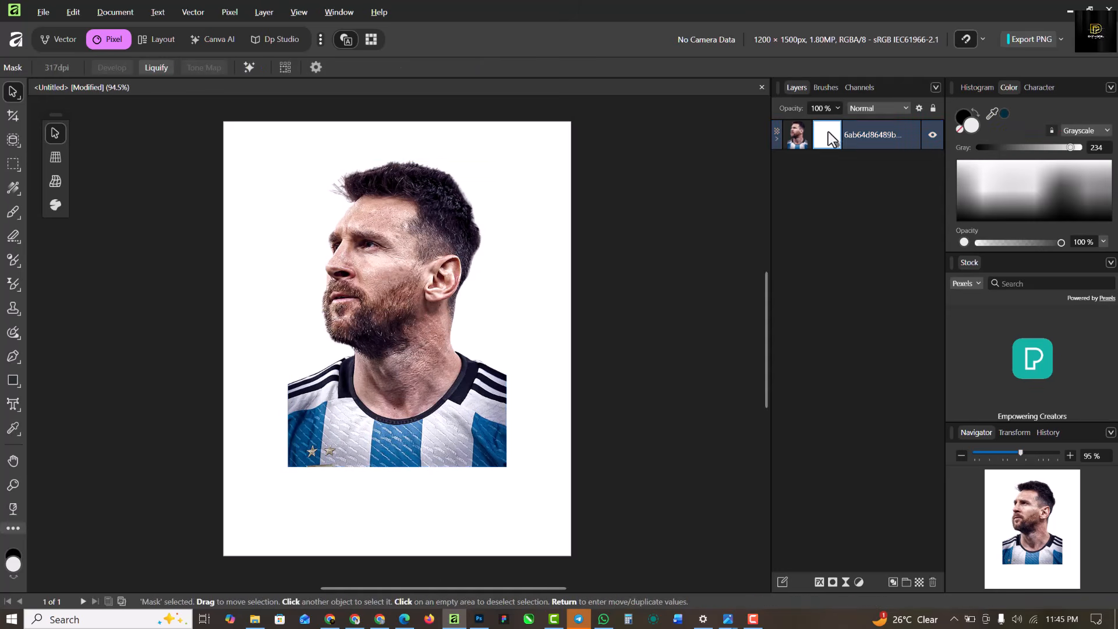
pyautogui.rightClick(15, 209)
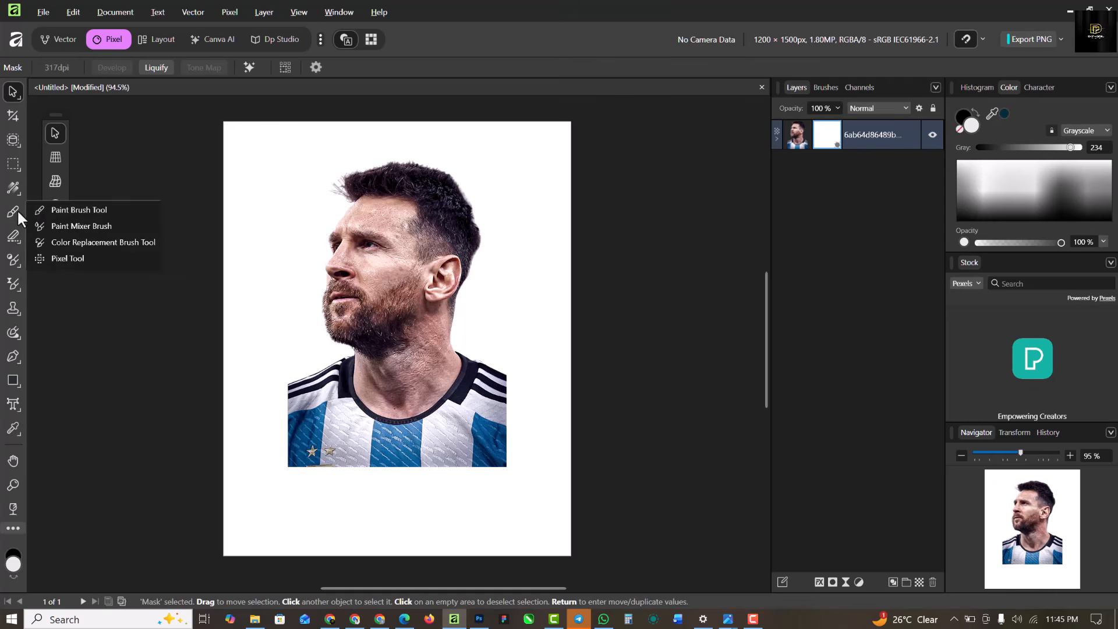
pyautogui.click(69, 210)
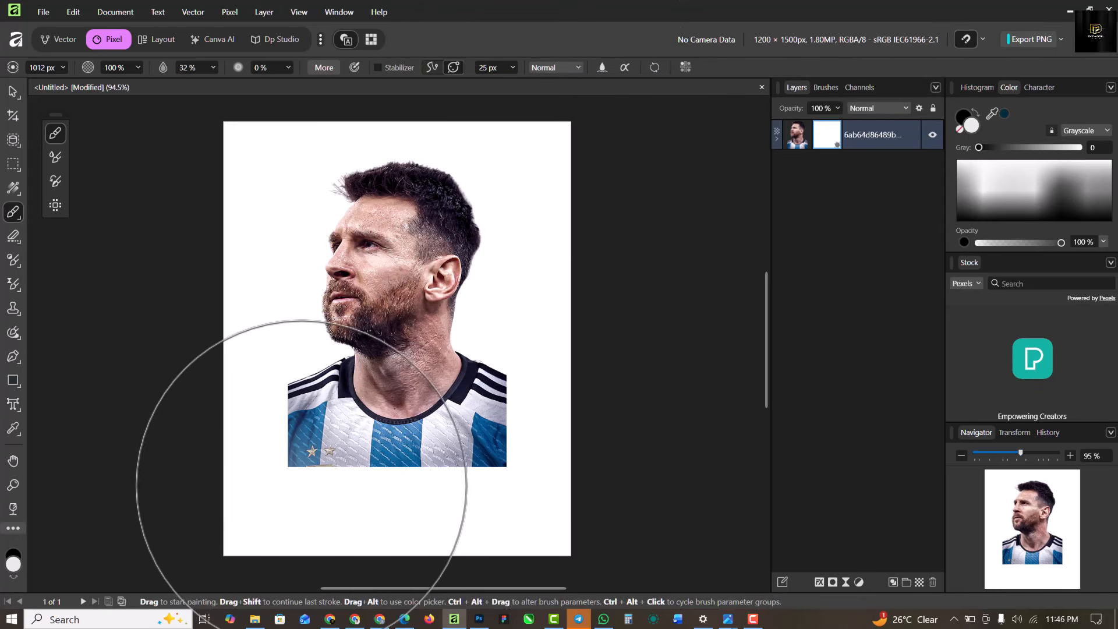
pyautogui.press('[')
pyautogui.press('[')
pyautogui.moveTo(495, 437)
pyautogui.mouseDown()
pyautogui.moveTo(303, 437)
pyautogui.moveTo(501, 474)
pyautogui.moveTo(490, 493)
pyautogui.moveTo(553, 413)
pyautogui.mouseUp()
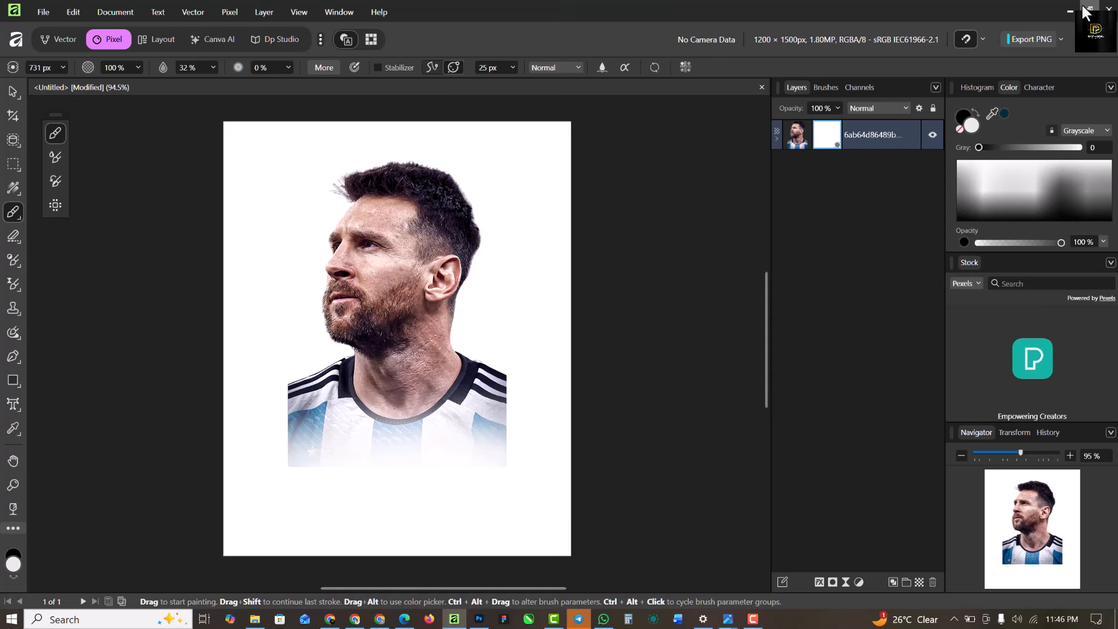
# Step: Switch the brush colour to black and paint on the portrait's mask to fade out the jersey below the neck
pyautogui.doubleClick(974, 126)
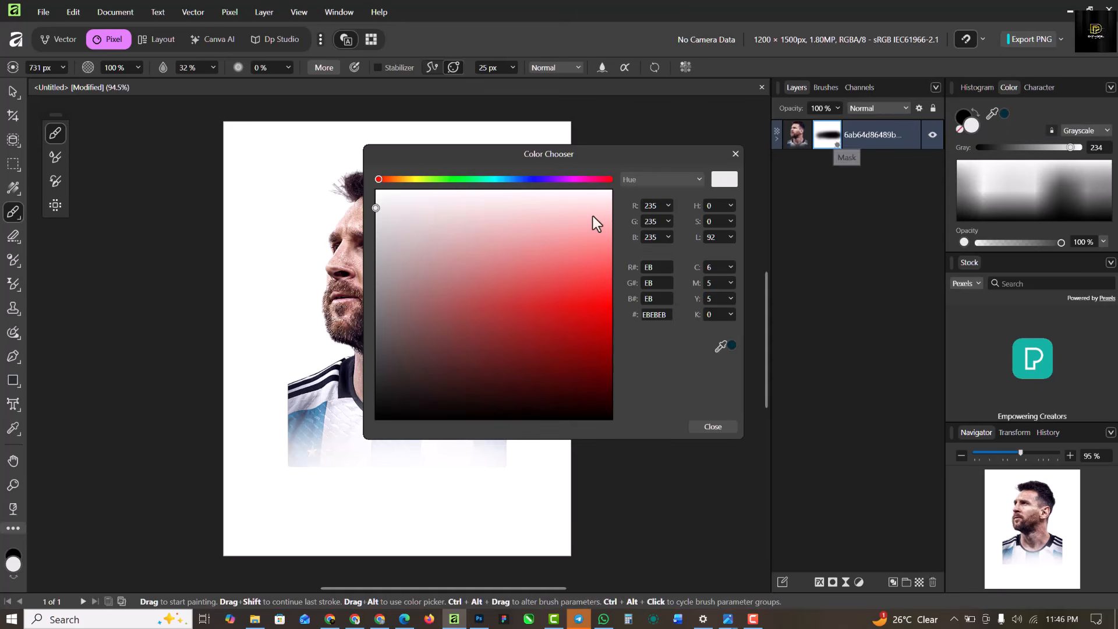
pyautogui.click(734, 154)
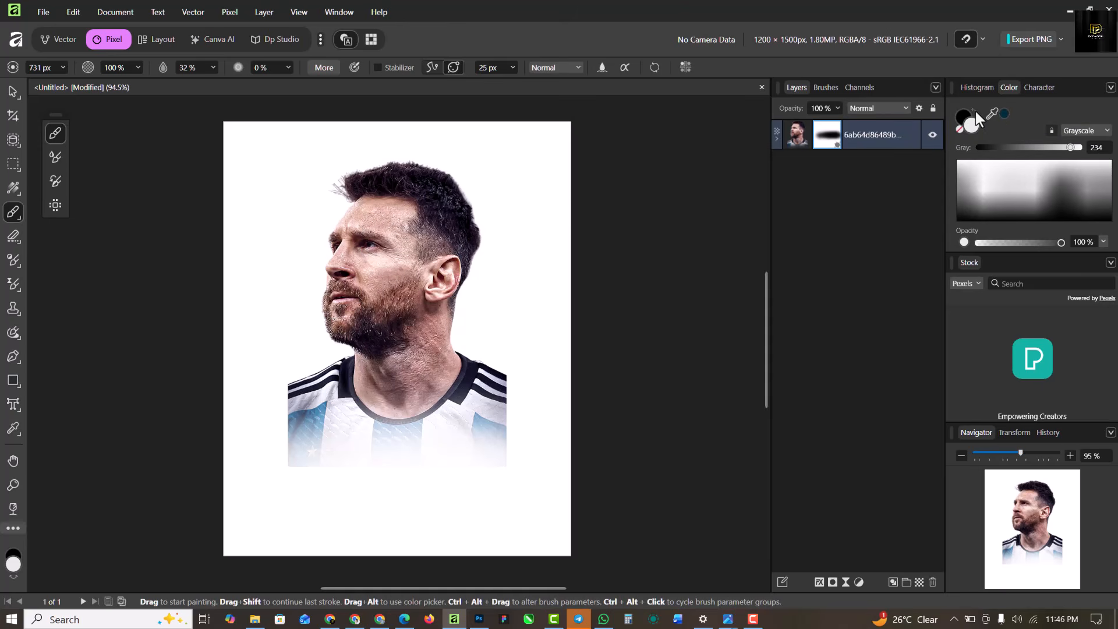
pyautogui.click(977, 111)
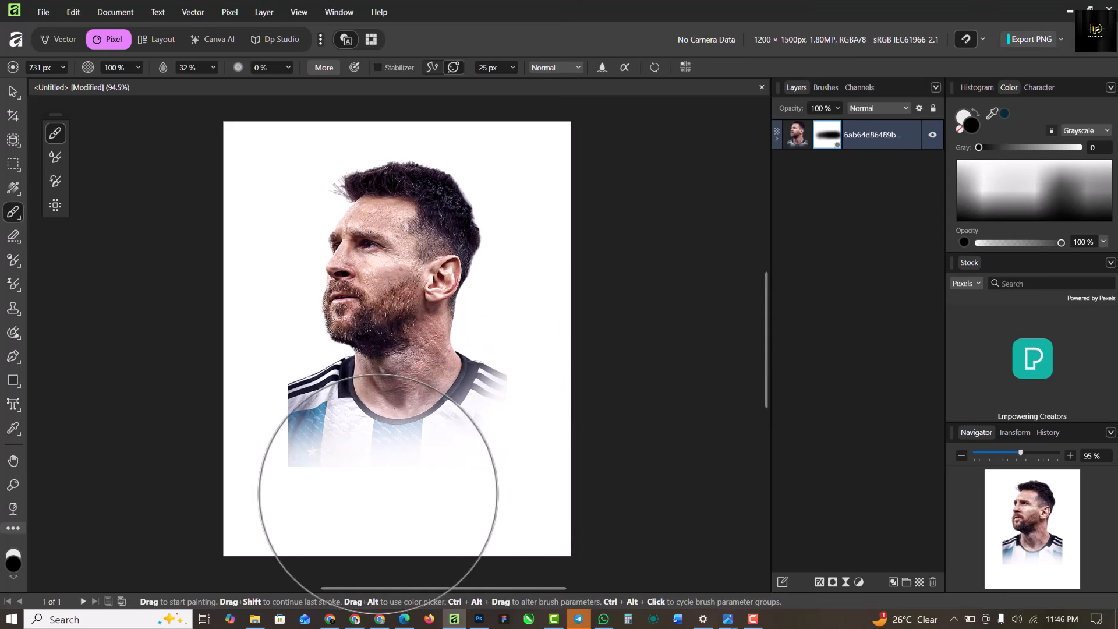
pyautogui.moveTo(491, 493)
pyautogui.mouseDown()
pyautogui.moveTo(225, 451)
pyautogui.moveTo(281, 461)
pyautogui.moveTo(236, 410)
pyautogui.moveTo(304, 458)
pyautogui.moveTo(248, 409)
pyautogui.moveTo(263, 441)
pyautogui.moveTo(274, 444)
pyautogui.moveTo(250, 410)
pyautogui.moveTo(303, 444)
pyautogui.moveTo(271, 424)
pyautogui.moveTo(396, 460)
pyautogui.moveTo(502, 437)
pyautogui.moveTo(459, 445)
pyautogui.moveTo(468, 426)
pyautogui.moveTo(427, 433)
pyautogui.moveTo(483, 430)
pyautogui.moveTo(356, 453)
pyautogui.moveTo(546, 428)
pyautogui.moveTo(437, 465)
pyautogui.moveTo(525, 421)
pyautogui.moveTo(542, 439)
pyautogui.moveTo(470, 467)
pyautogui.moveTo(332, 464)
pyautogui.moveTo(260, 427)
pyautogui.moveTo(316, 448)
pyautogui.moveTo(268, 417)
pyautogui.moveTo(306, 439)
pyautogui.moveTo(267, 440)
pyautogui.moveTo(234, 404)
pyautogui.moveTo(283, 440)
pyautogui.moveTo(266, 428)
pyautogui.moveTo(353, 449)
pyautogui.moveTo(351, 435)
pyautogui.moveTo(303, 425)
pyautogui.moveTo(483, 440)
pyautogui.moveTo(317, 433)
pyautogui.moveTo(480, 419)
pyautogui.moveTo(335, 447)
pyautogui.moveTo(518, 414)
pyautogui.moveTo(305, 440)
pyautogui.moveTo(534, 410)
pyautogui.moveTo(345, 426)
pyautogui.mouseUp()
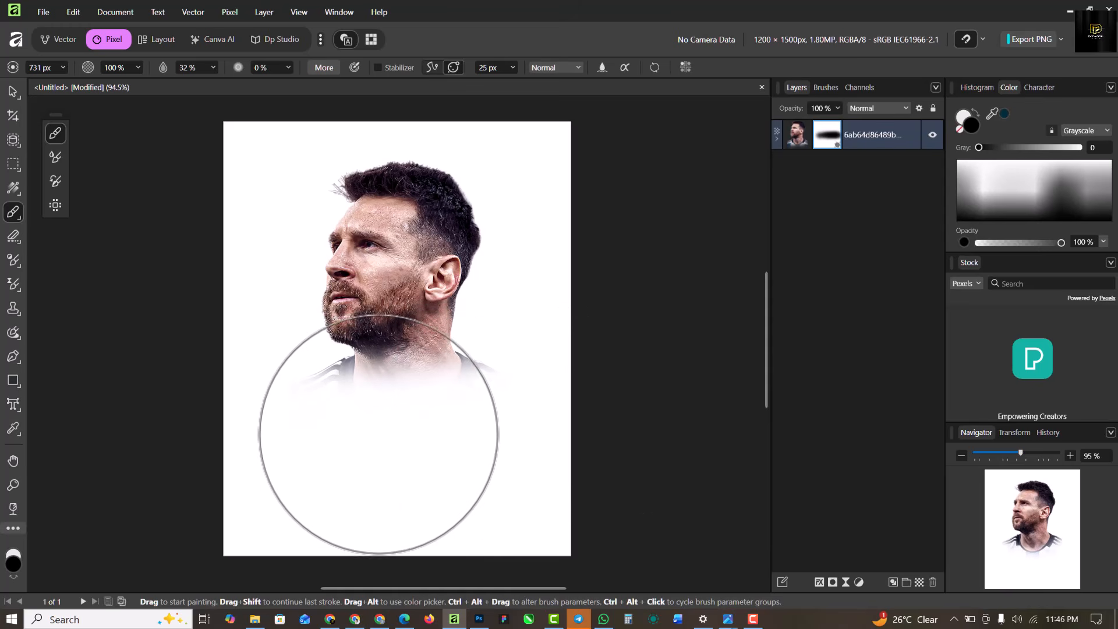
pyautogui.moveTo(297, 451); pyautogui.dragTo(287, 424)
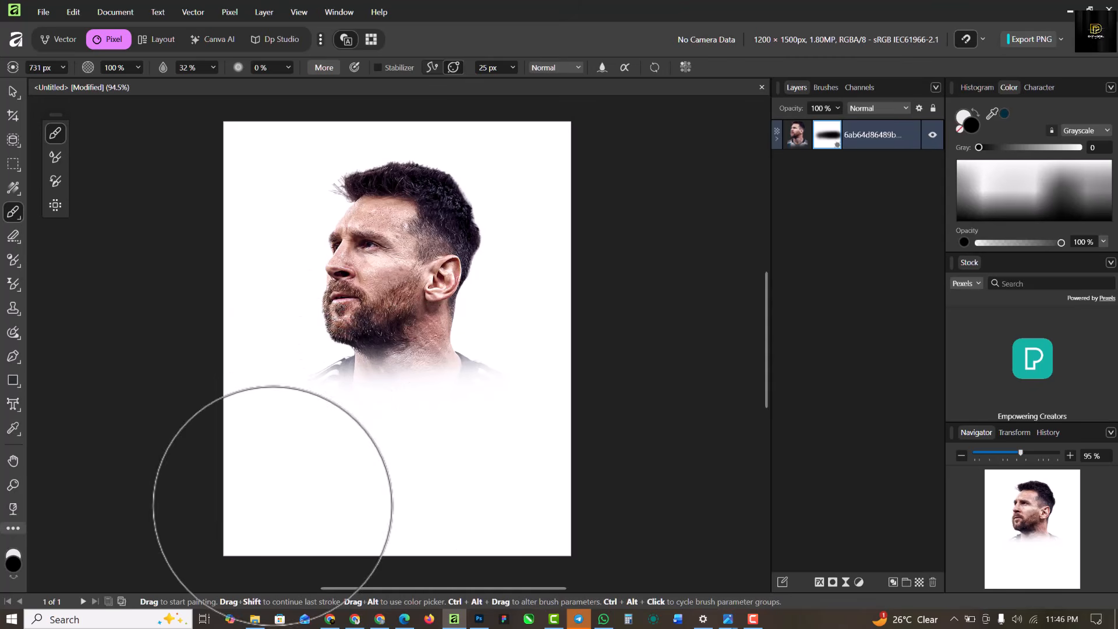
# Step: Add a Black and White adjustment to the portrait with Red at 0%, Yellow at 180% and Blue lowered slightly
pyautogui.click(13, 92)
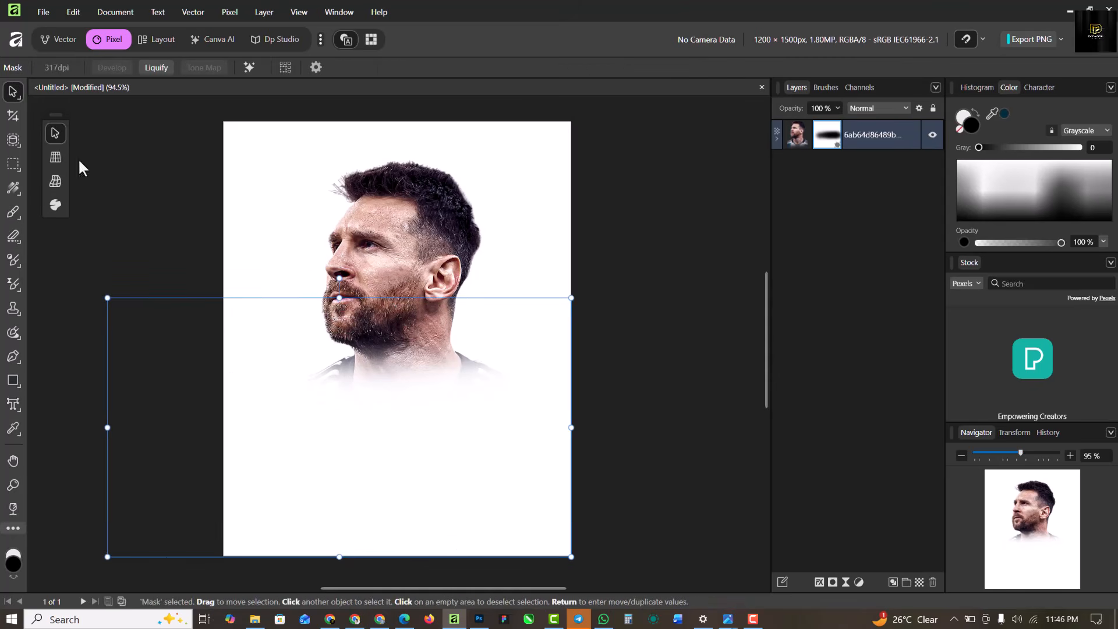
pyautogui.click(404, 231)
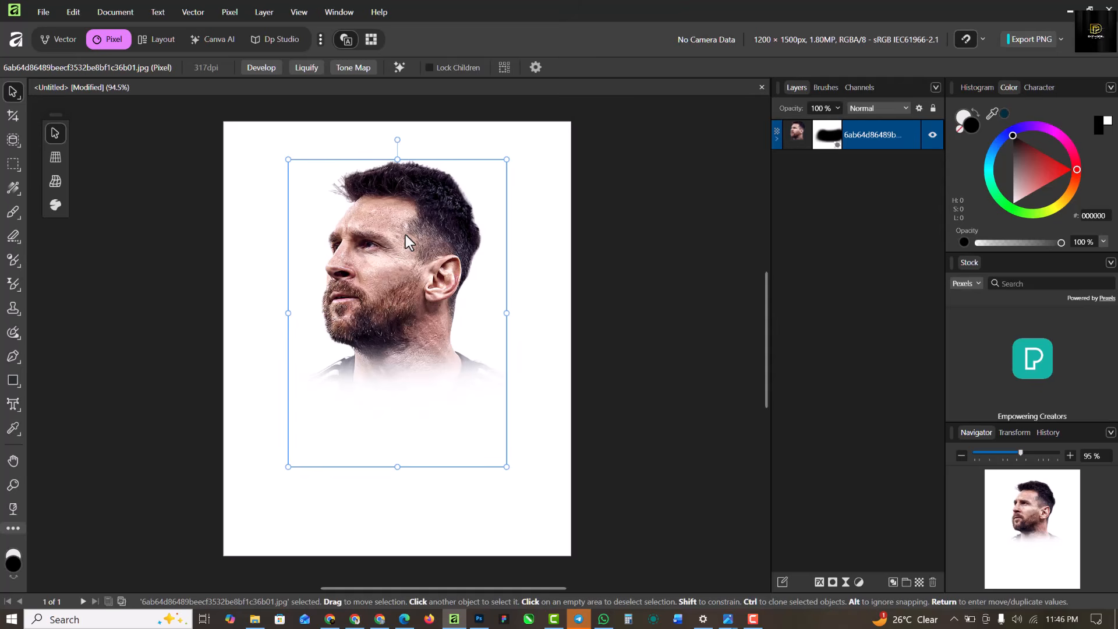
pyautogui.click(859, 583)
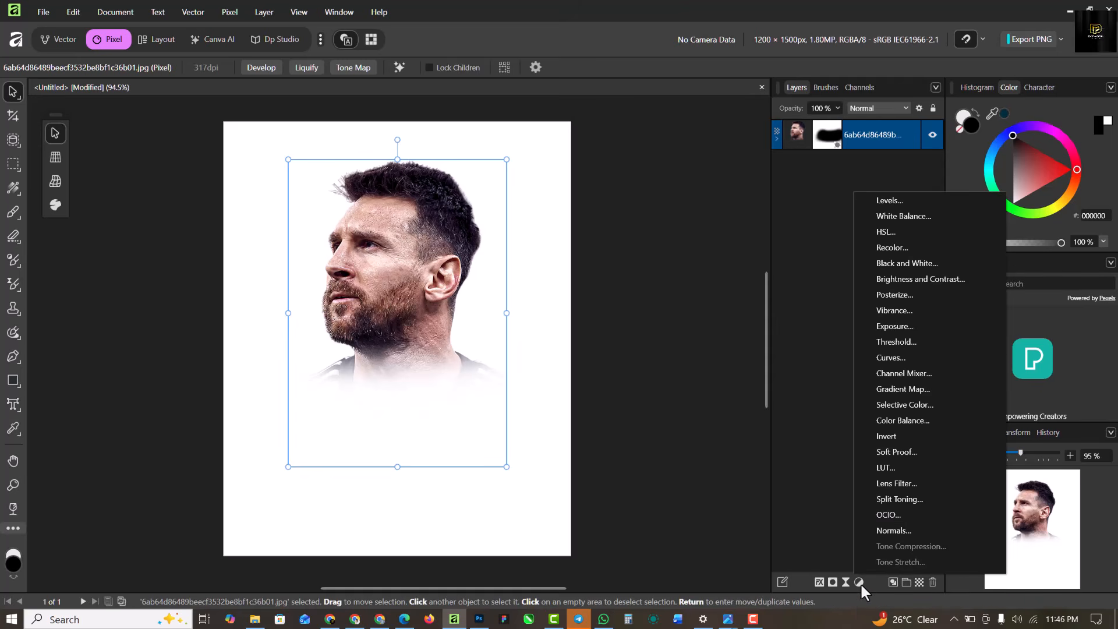
pyautogui.click(934, 263)
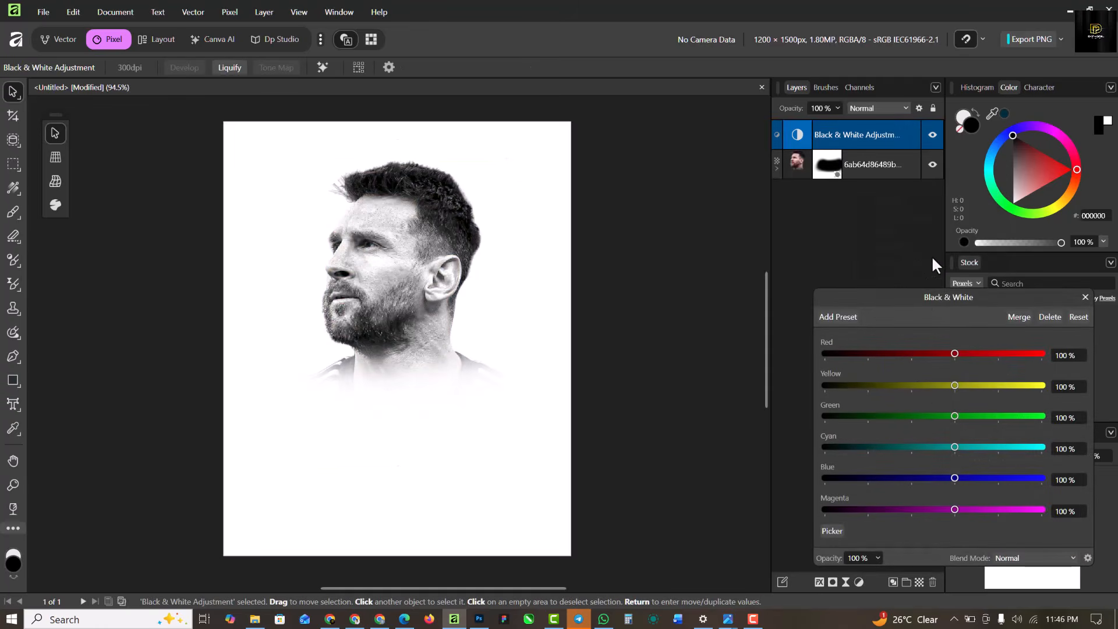
pyautogui.moveTo(954, 352); pyautogui.dragTo(907, 357)
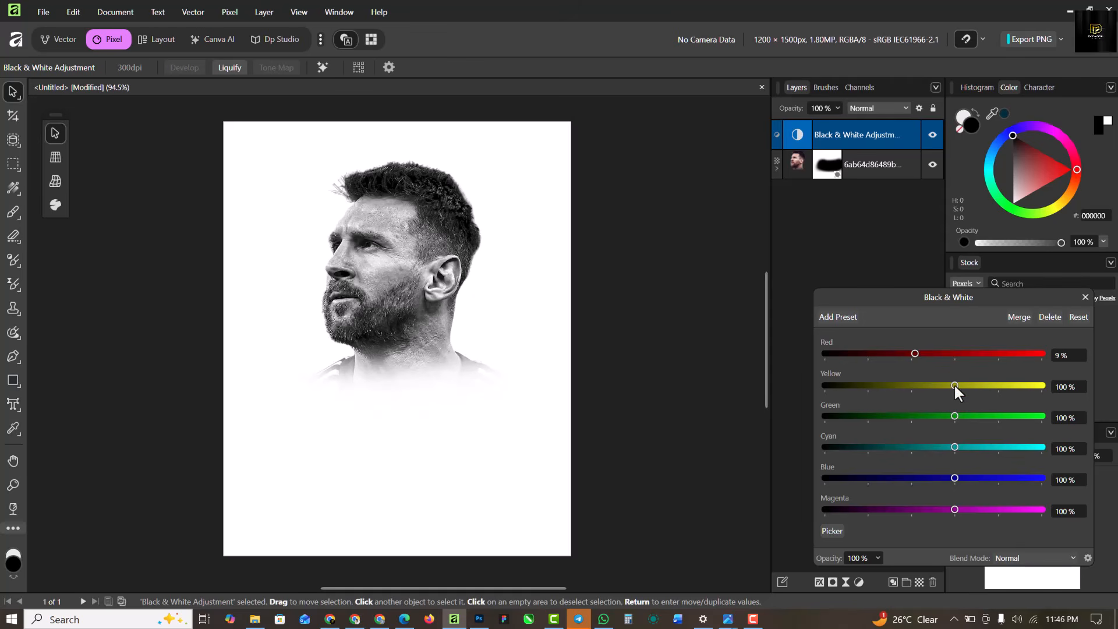
pyautogui.moveTo(954, 384); pyautogui.dragTo(974, 397)
pyautogui.moveTo(972, 383); pyautogui.dragTo(990, 394)
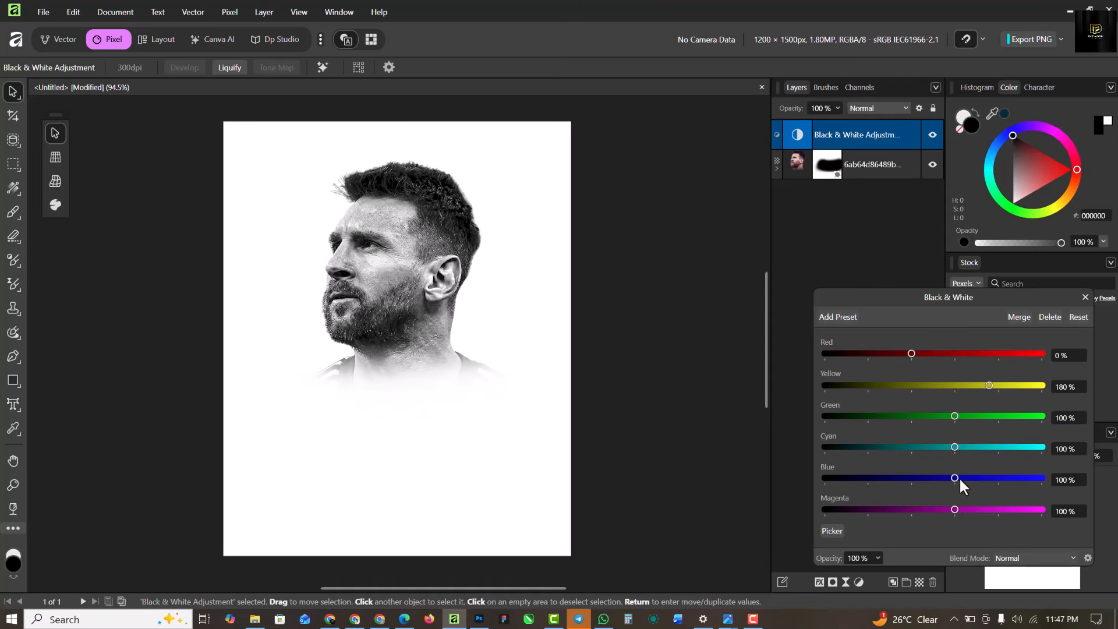
pyautogui.moveTo(954, 478); pyautogui.dragTo(934, 478)
pyautogui.click(1086, 297)
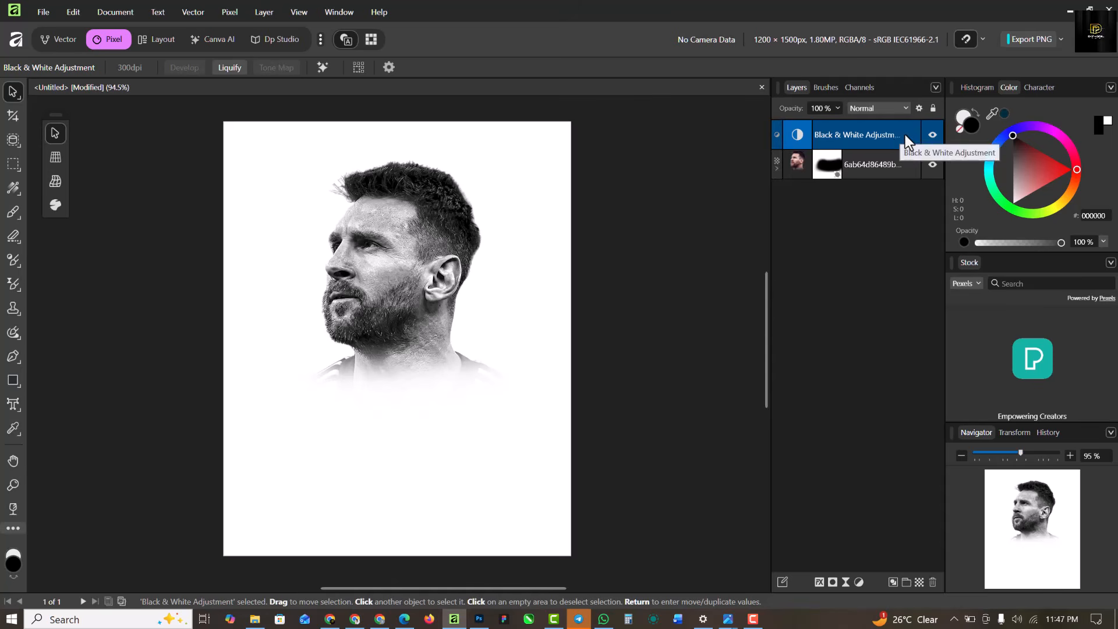
# Step: Nest the Black & White adjustment inside the portrait layer beside its mask
pyautogui.moveTo(906, 135); pyautogui.dragTo(903, 164)
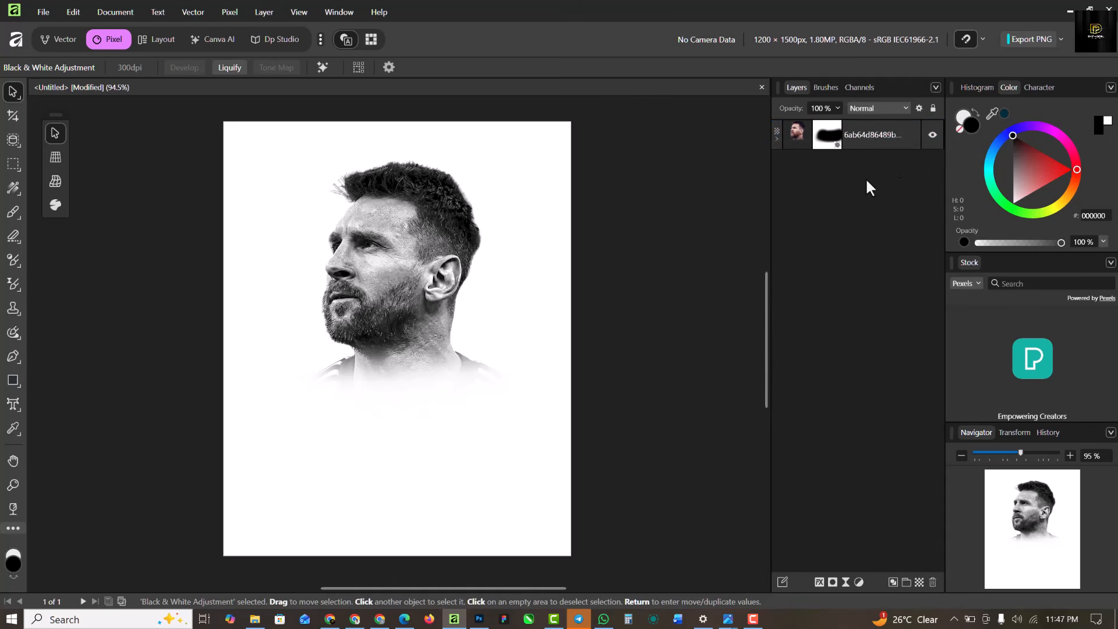
pyautogui.click(778, 142)
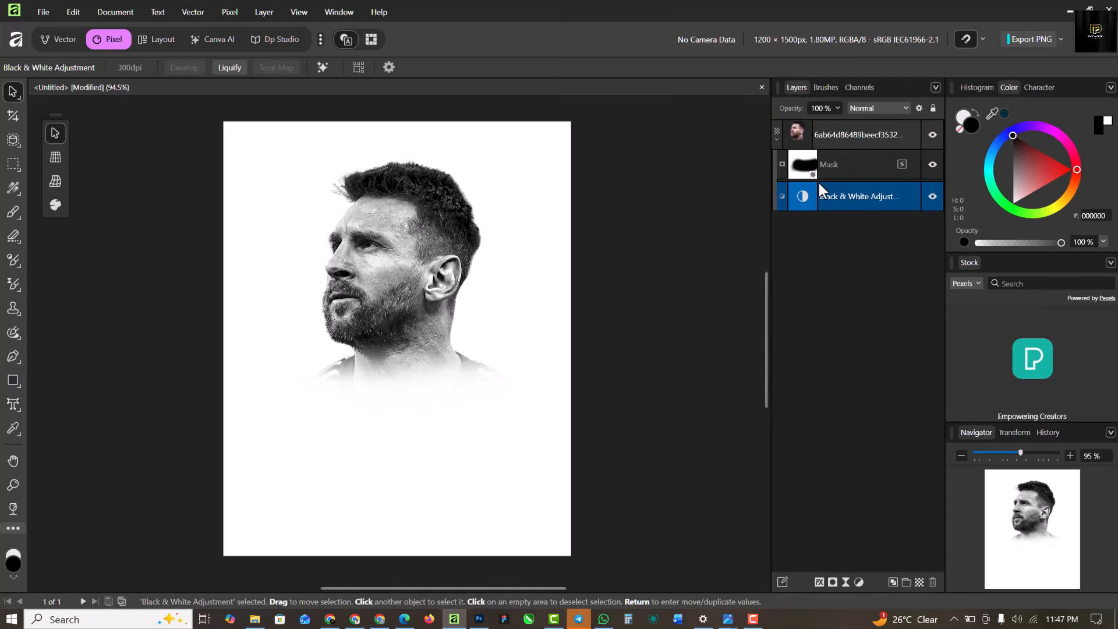
pyautogui.click(777, 138)
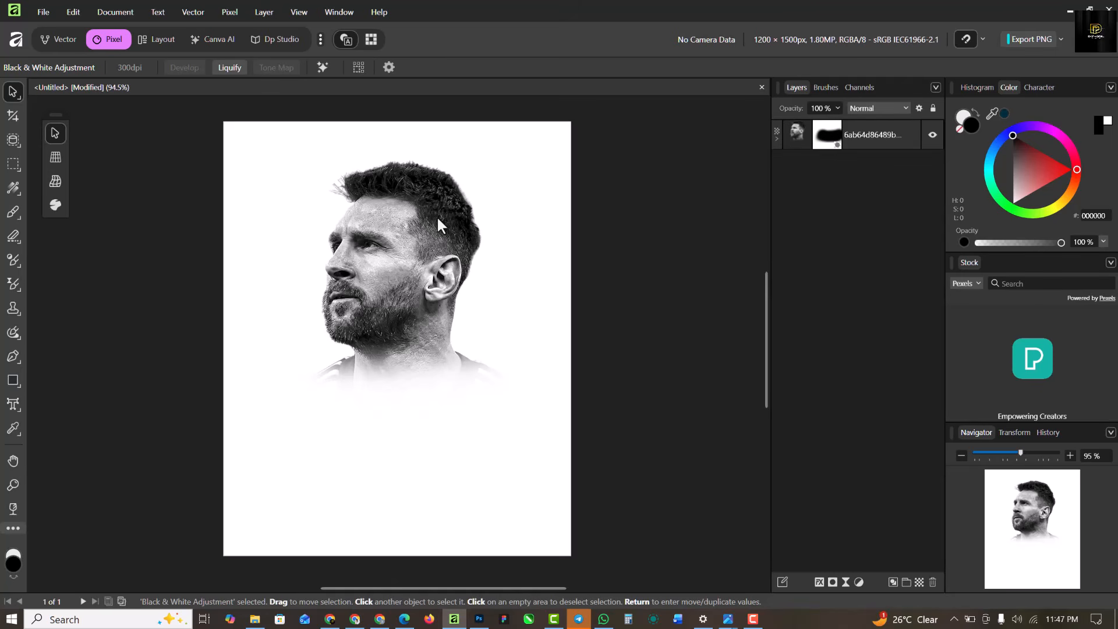
pyautogui.click(551, 185)
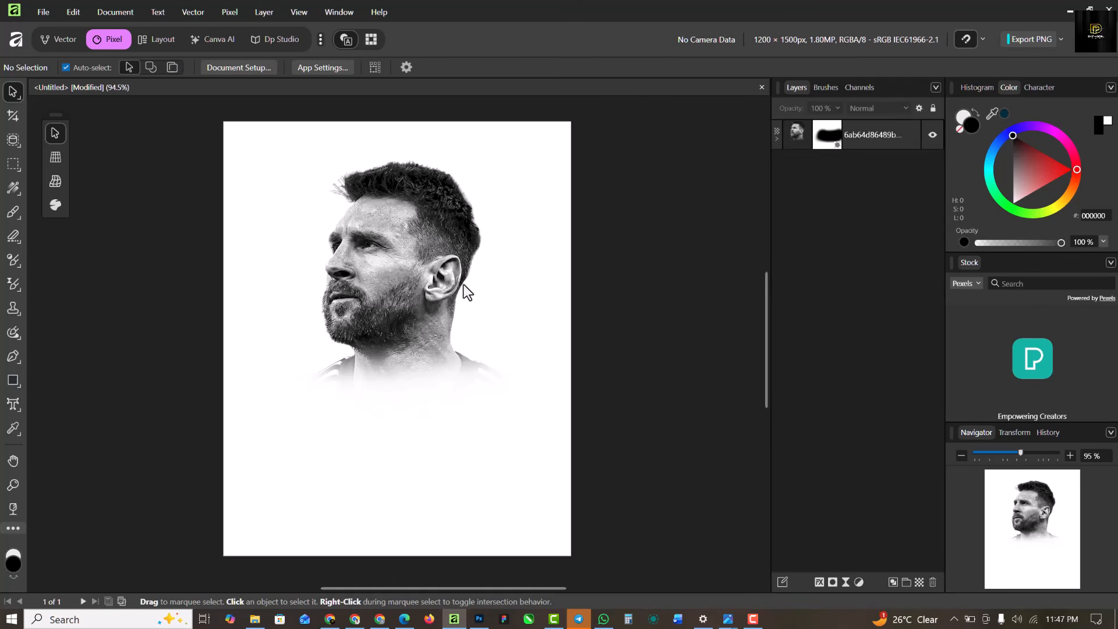
# Step: Move the portrait slightly left and up on the page
pyautogui.click(421, 249)
pyautogui.moveTo(431, 247); pyautogui.dragTo(420, 250)
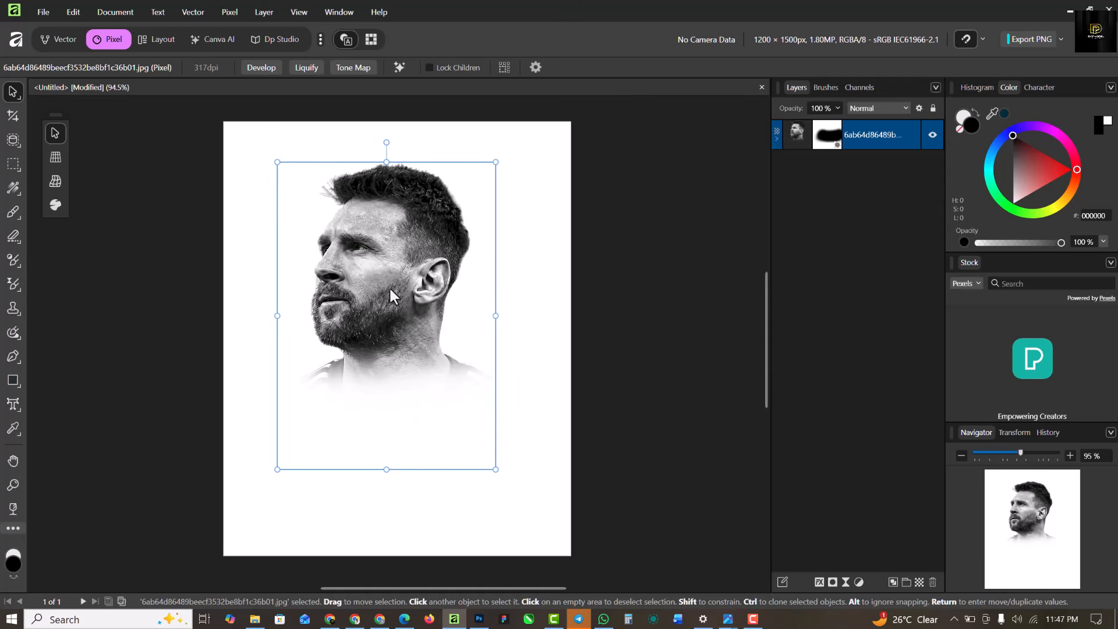
pyautogui.moveTo(389, 286); pyautogui.dragTo(391, 281)
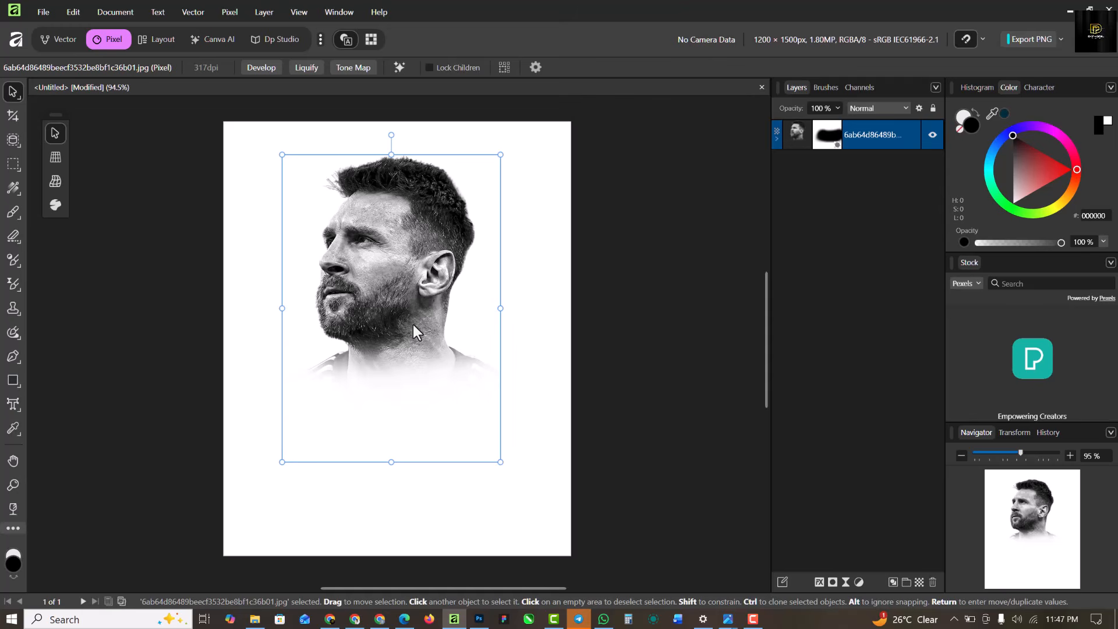
# Step: Place the full-body player photo from the LEO MESSI folder, scale it to about 63% and position it over the portrait's lower half
pyautogui.click(260, 623)
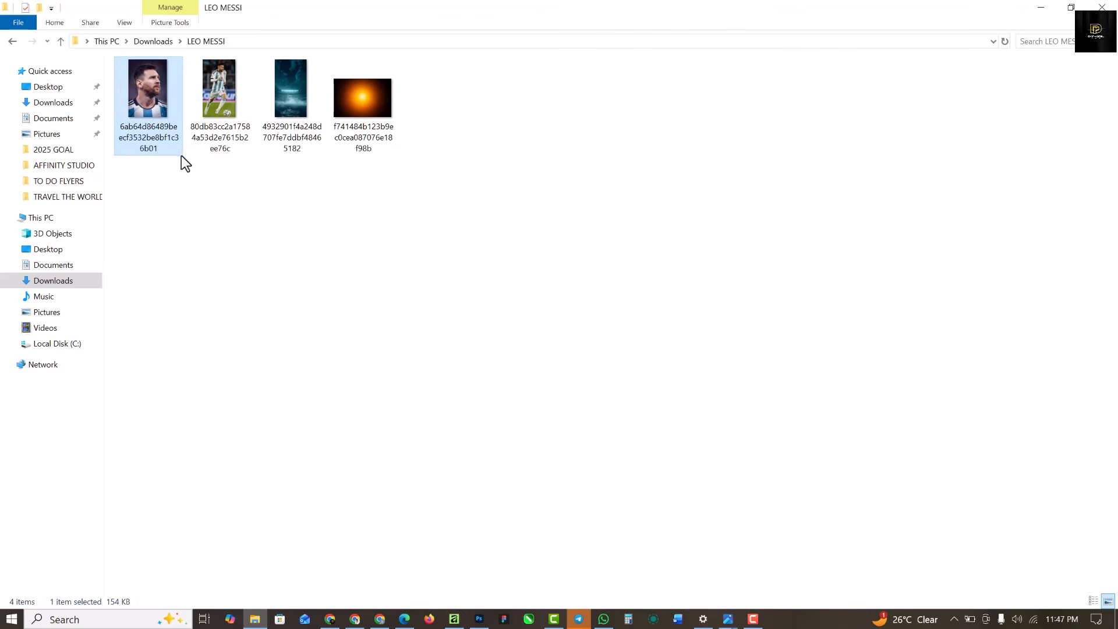
pyautogui.moveTo(211, 97); pyautogui.dragTo(415, 325)
pyautogui.moveTo(421, 250); pyautogui.dragTo(424, 324)
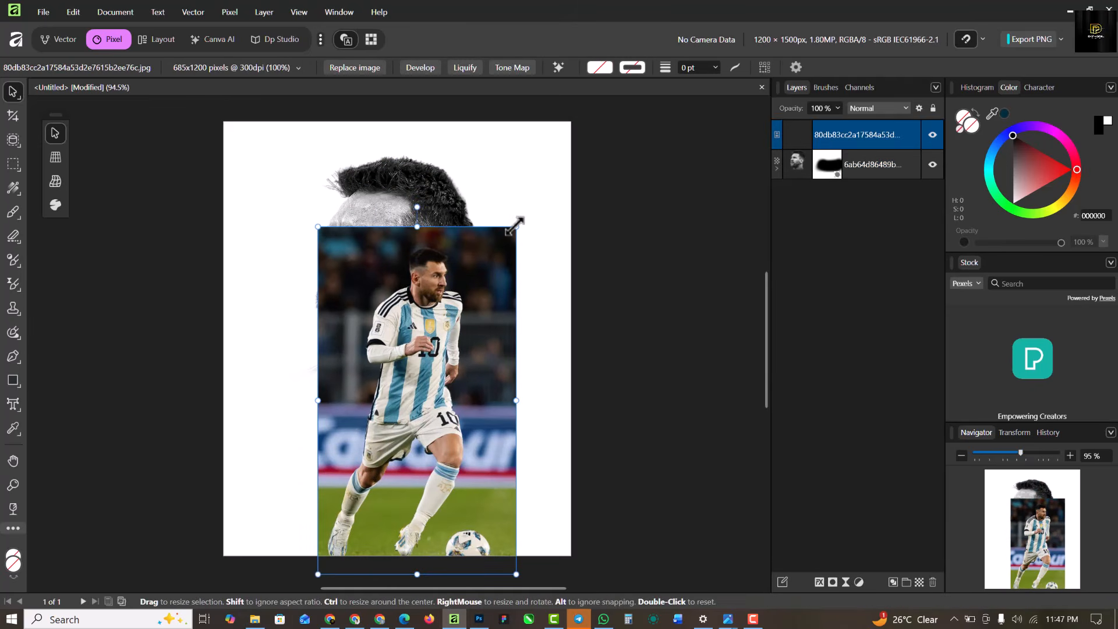
pyautogui.moveTo(515, 225); pyautogui.dragTo(482, 293)
pyautogui.moveTo(461, 373); pyautogui.dragTo(437, 375)
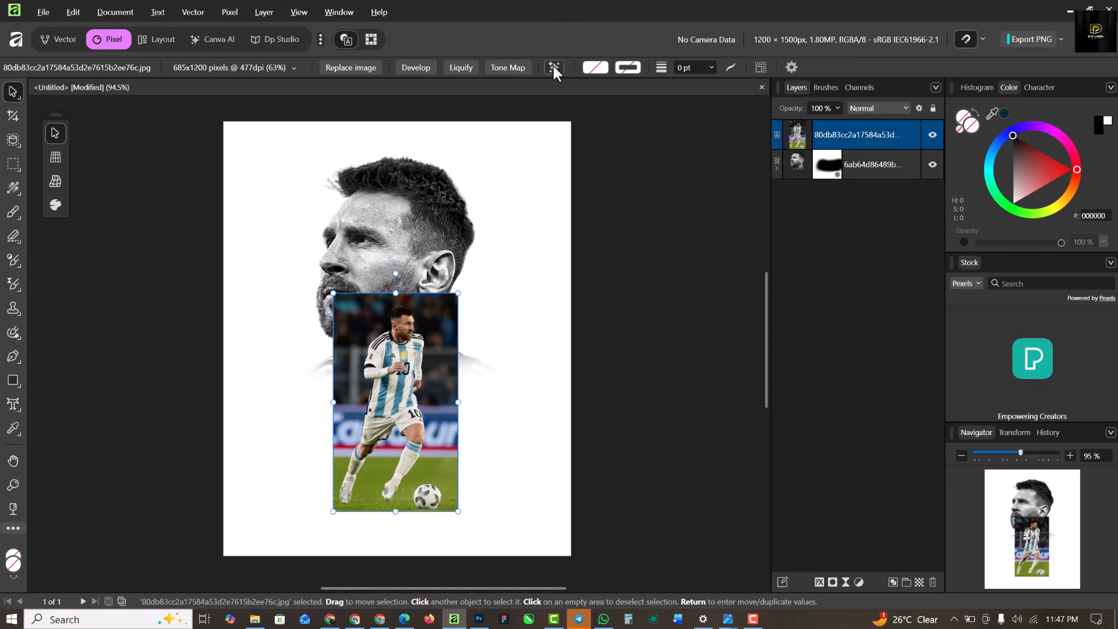
# Step: Develop the full-body photo with Detail Refinement enabled at a radius of 23% and an amount of 93%
pyautogui.click(408, 66)
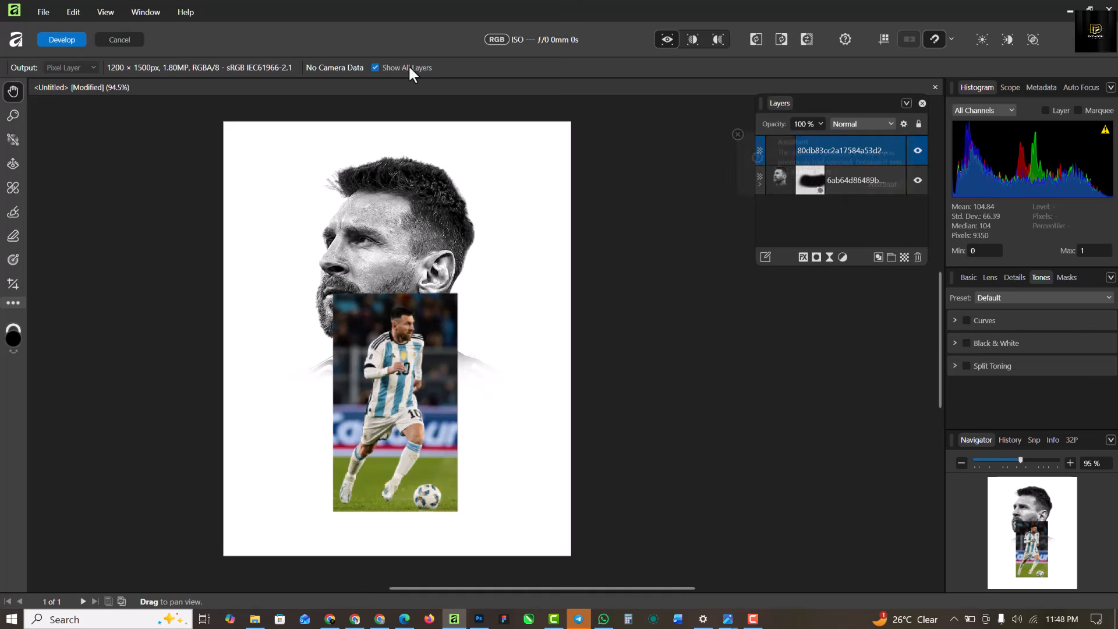
pyautogui.click(738, 135)
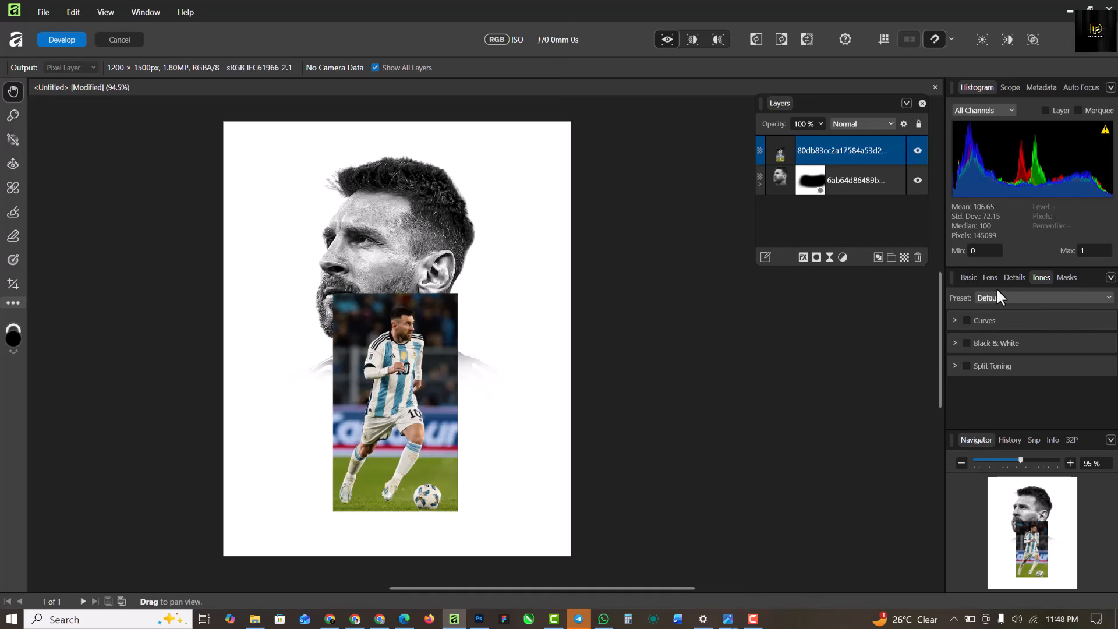
pyautogui.click(1014, 278)
pyautogui.click(967, 320)
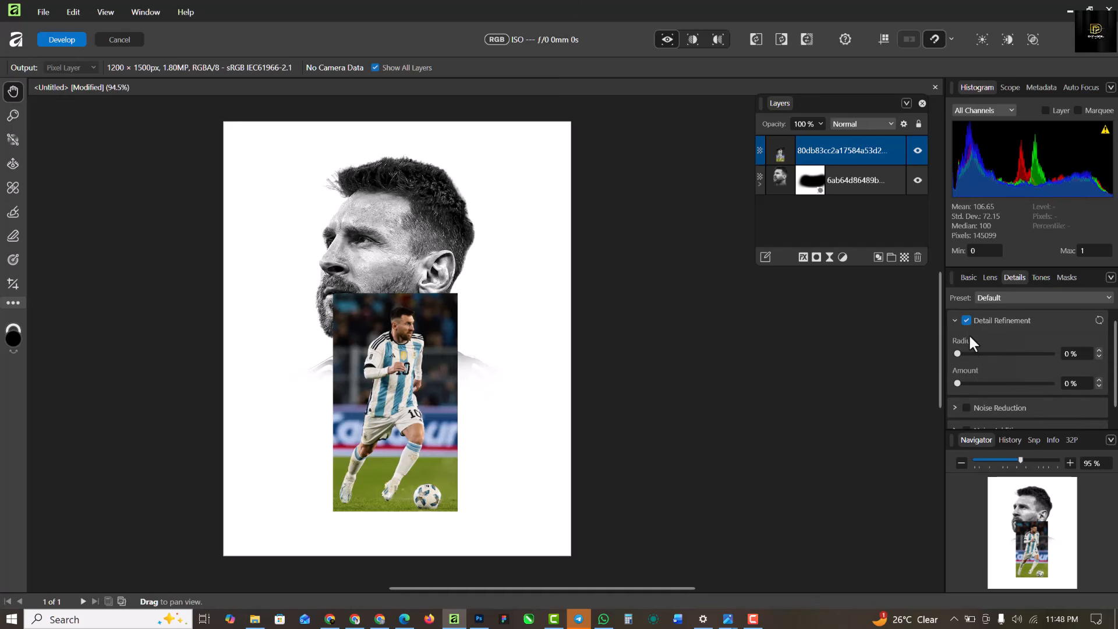
pyautogui.moveTo(959, 354); pyautogui.dragTo(1044, 394)
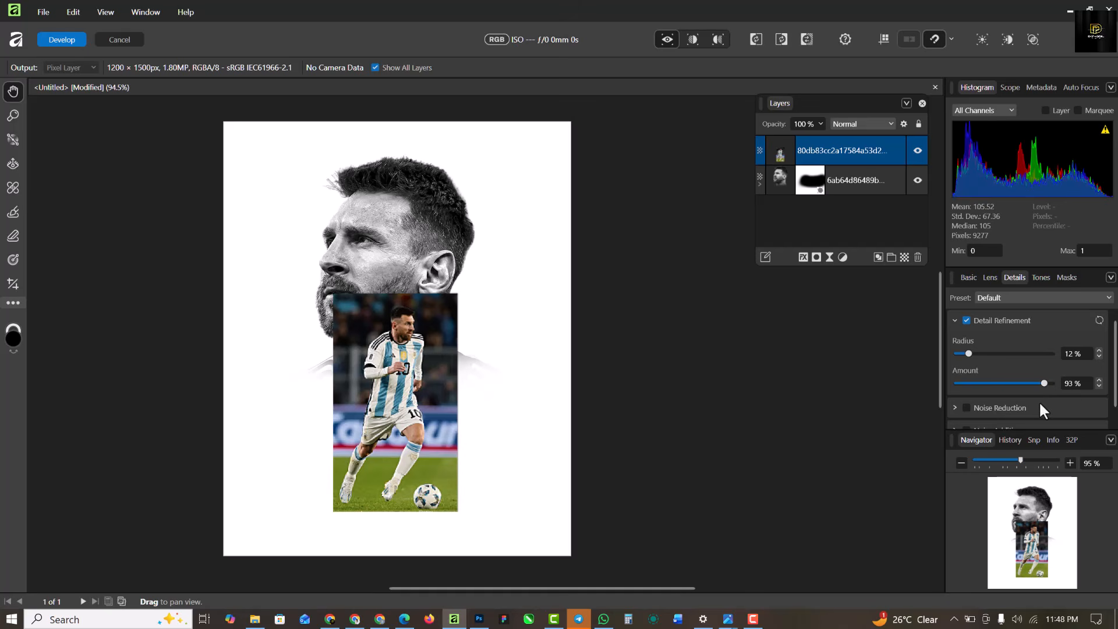
pyautogui.moveTo(969, 354); pyautogui.dragTo(978, 358)
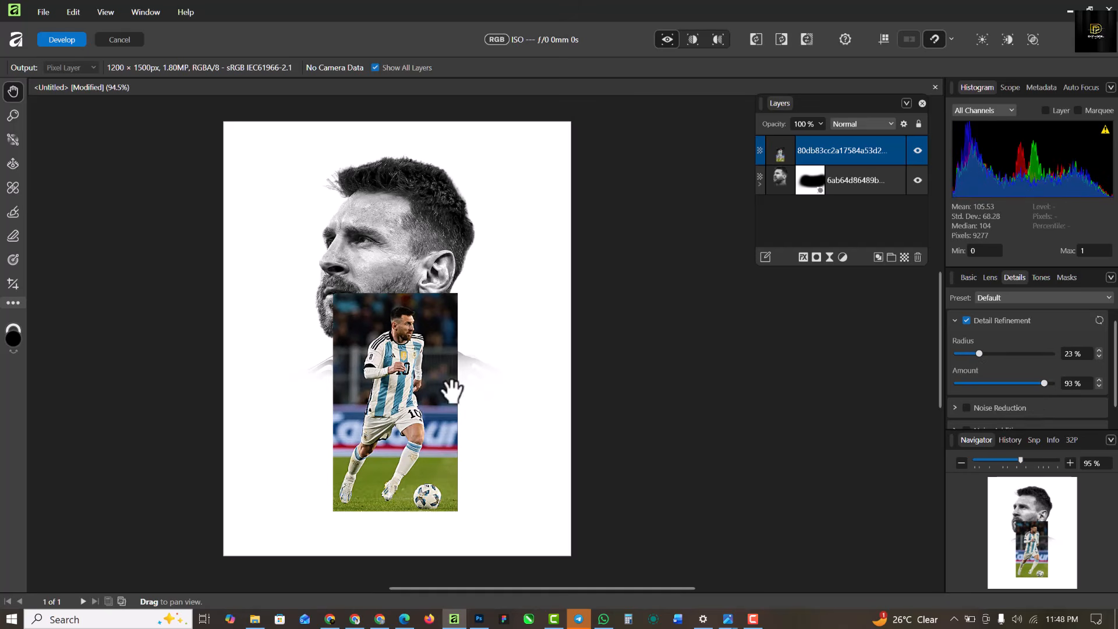
# Step: Set the full-body photo's Clarity to 55% and apply the Develop changes
pyautogui.click(970, 277)
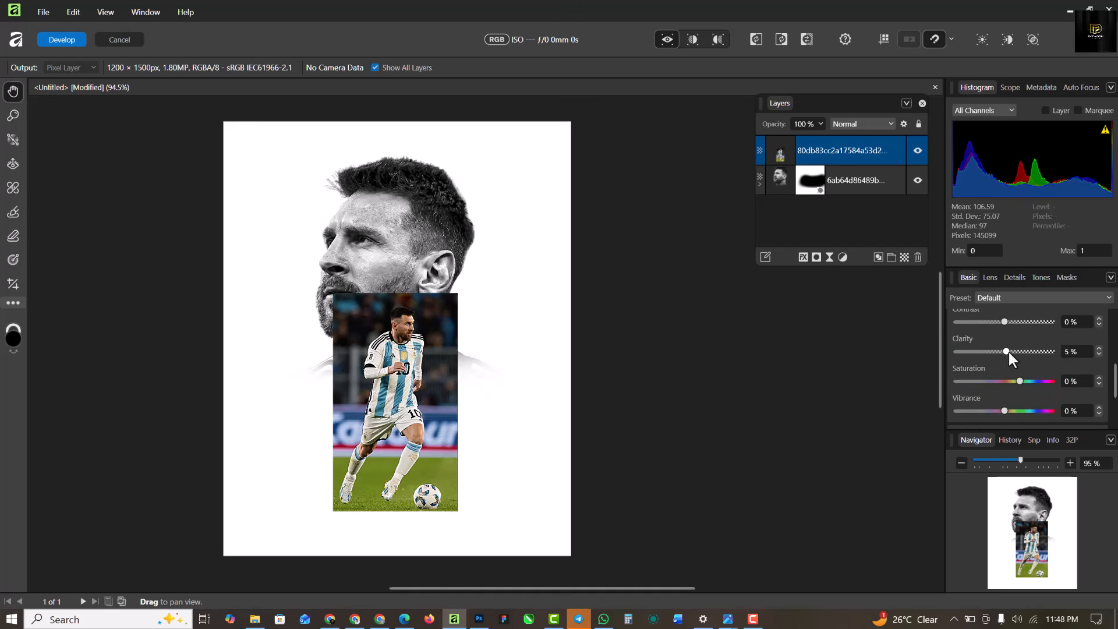
pyautogui.moveTo(1008, 351); pyautogui.dragTo(1030, 353)
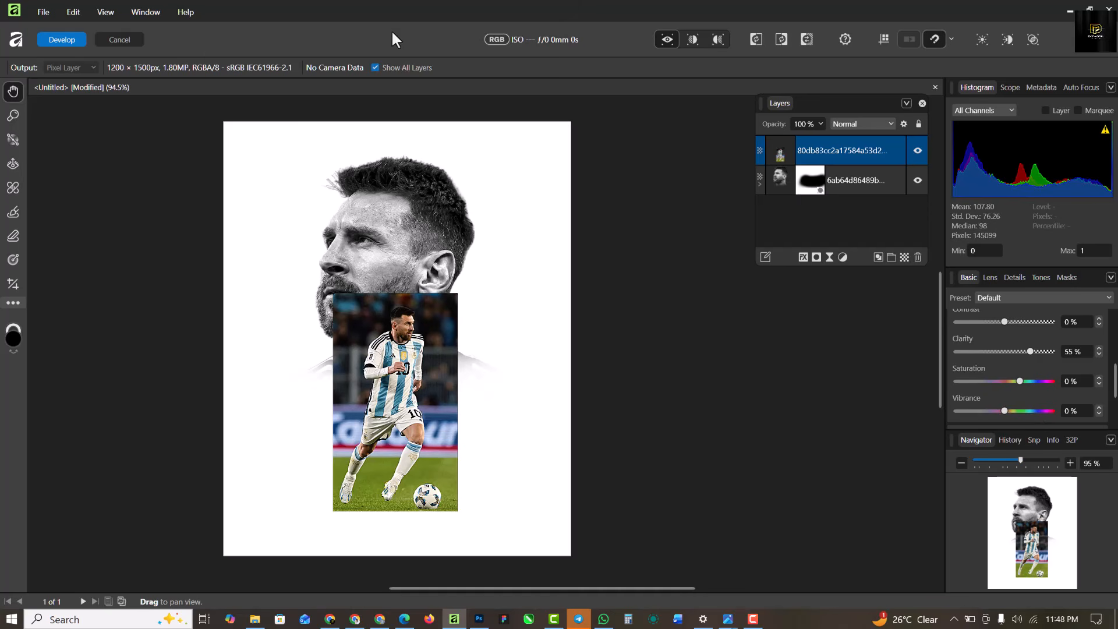
pyautogui.click(71, 40)
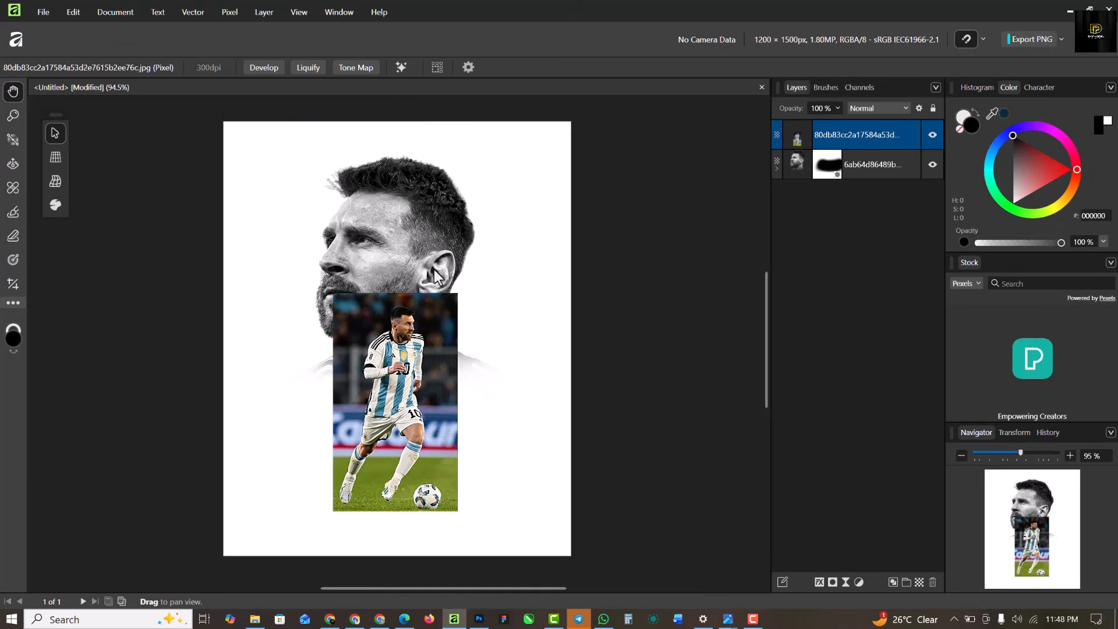
# Step: Remove the background from the full-body player photo and inspect the cutout up close
pyautogui.click(397, 67)
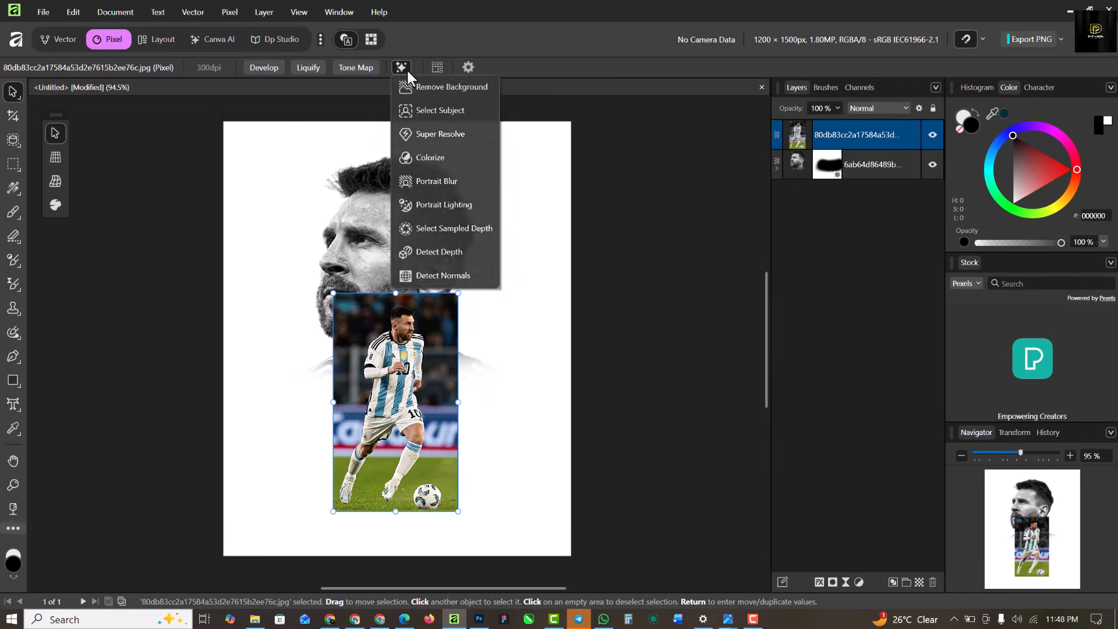
pyautogui.click(441, 87)
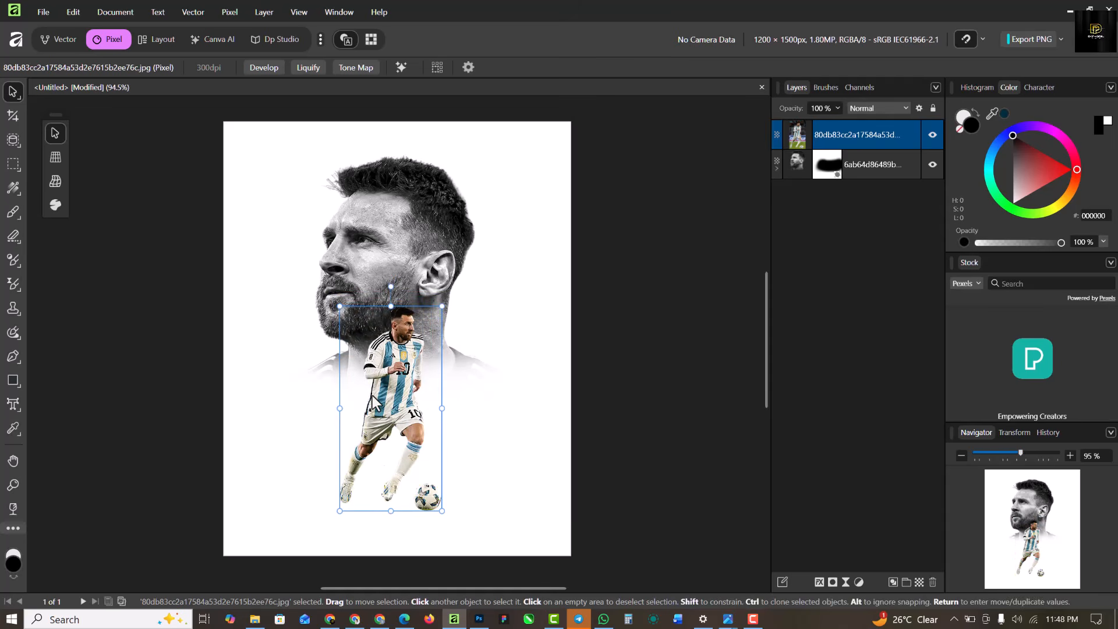
pyautogui.scroll(2, 411, 362)
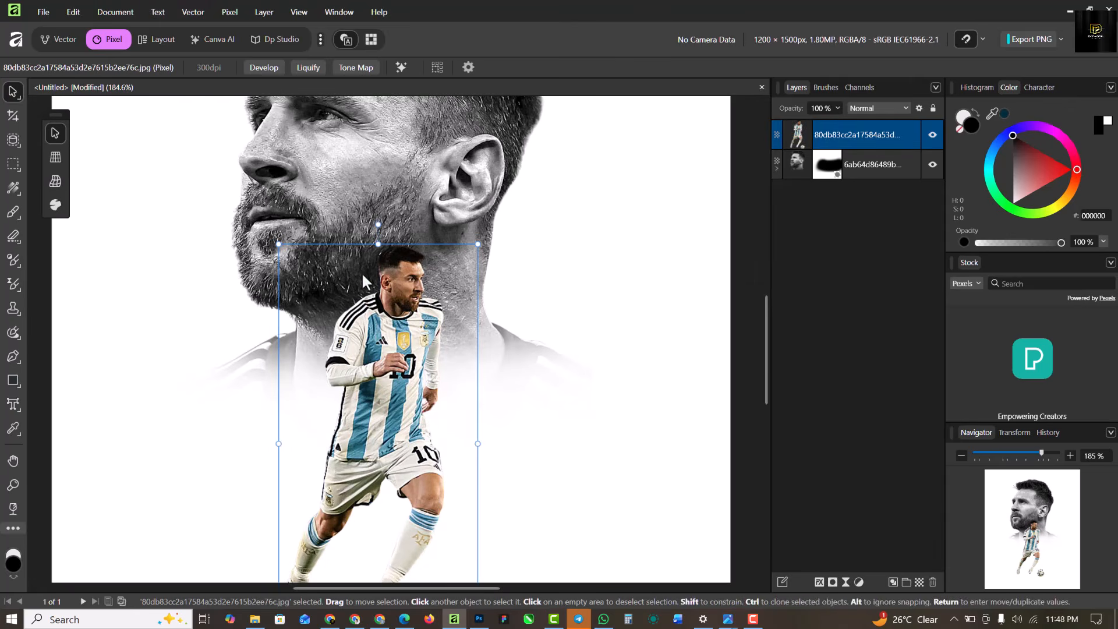
pyautogui.scroll(2, 396, 270)
pyautogui.scroll(-3, 396, 271)
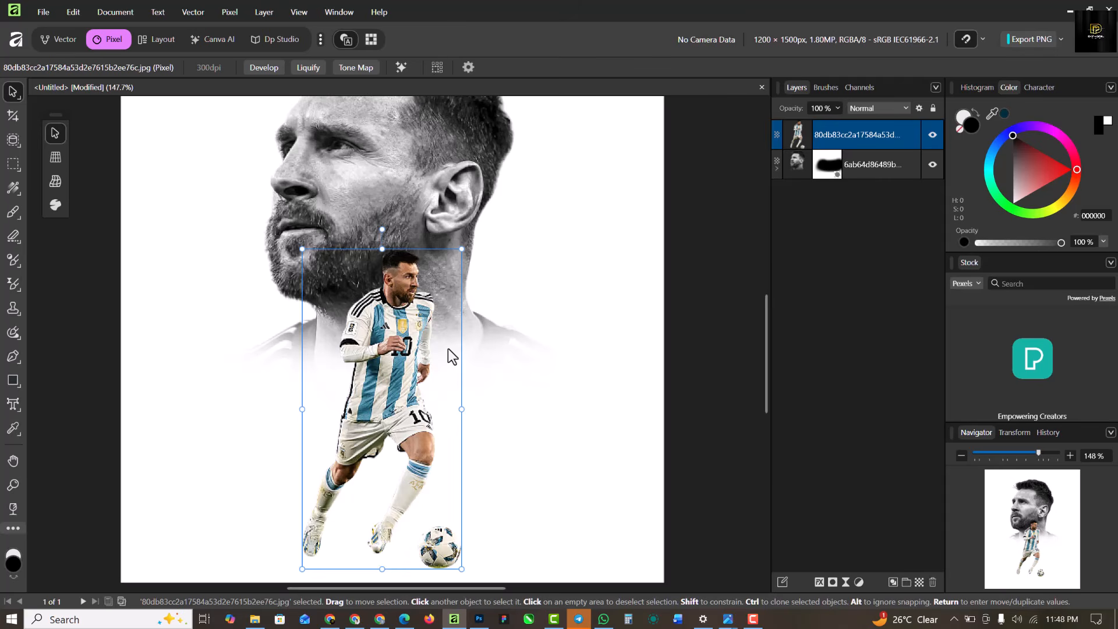
# Step: Add a Black & White adjustment with Red at -45% and Yellow at 150%
pyautogui.click(859, 581)
pyautogui.click(935, 264)
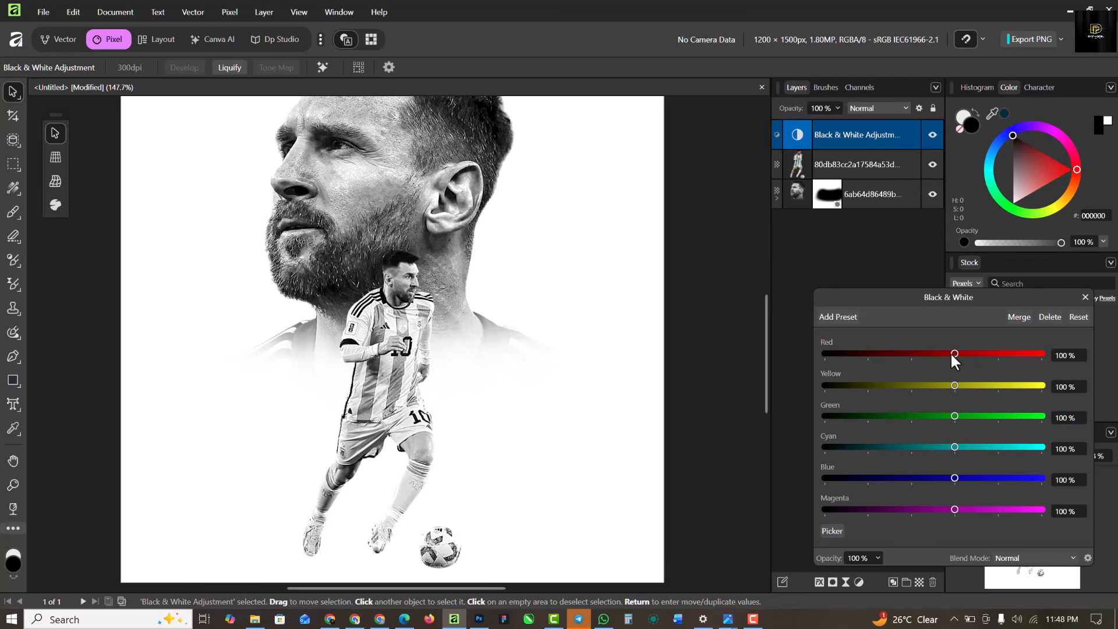
pyautogui.moveTo(950, 352); pyautogui.dragTo(902, 356)
pyautogui.moveTo(956, 385); pyautogui.dragTo(980, 388)
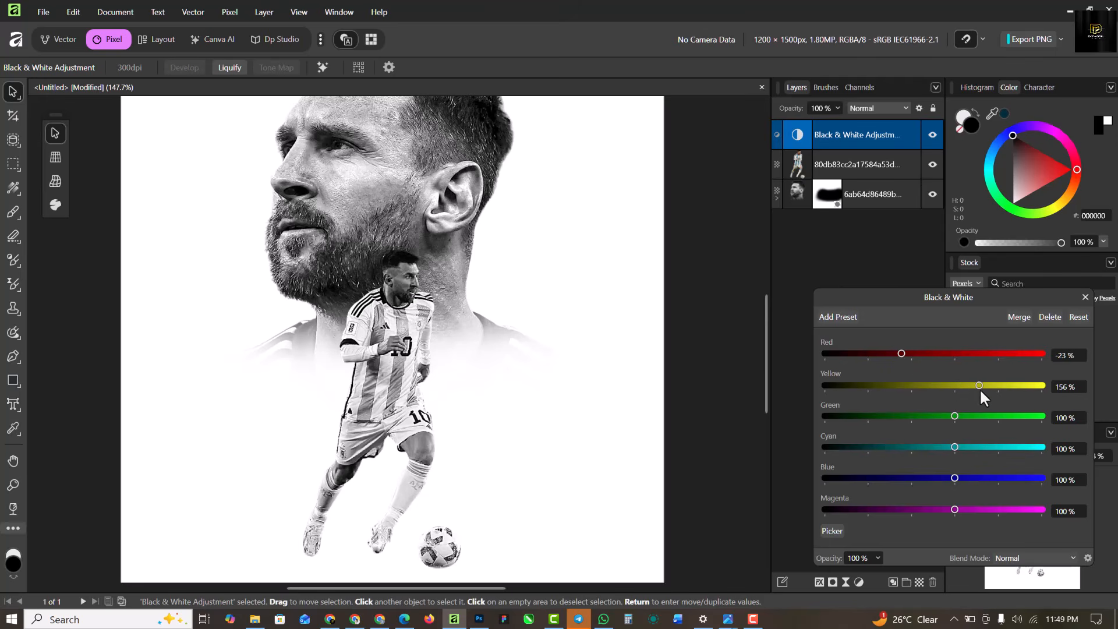
pyautogui.moveTo(902, 353); pyautogui.dragTo(903, 353)
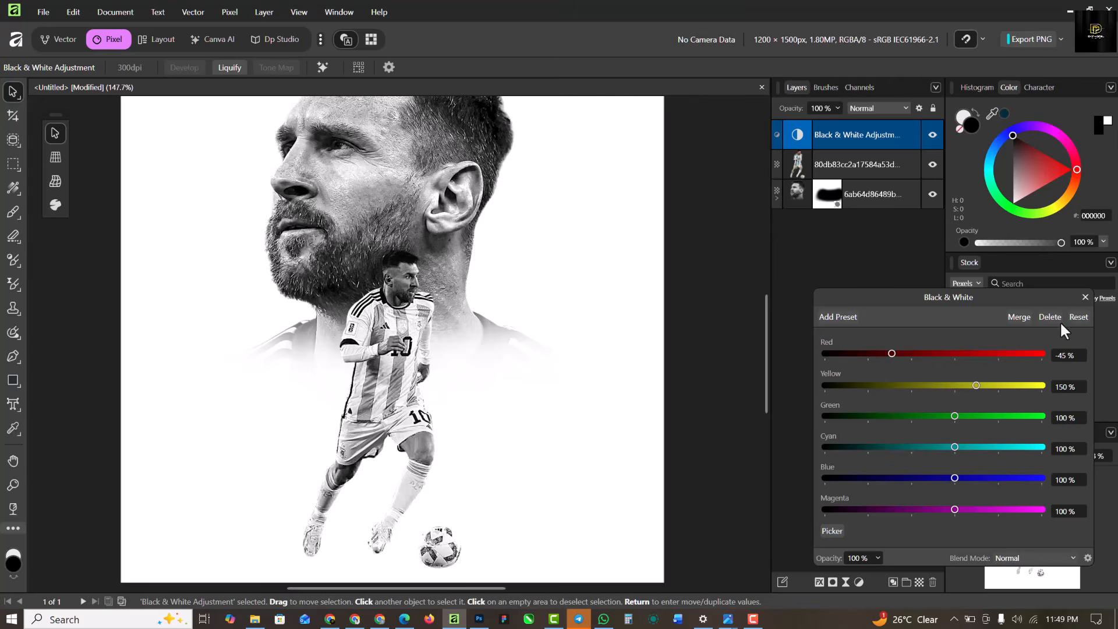
pyautogui.click(1085, 298)
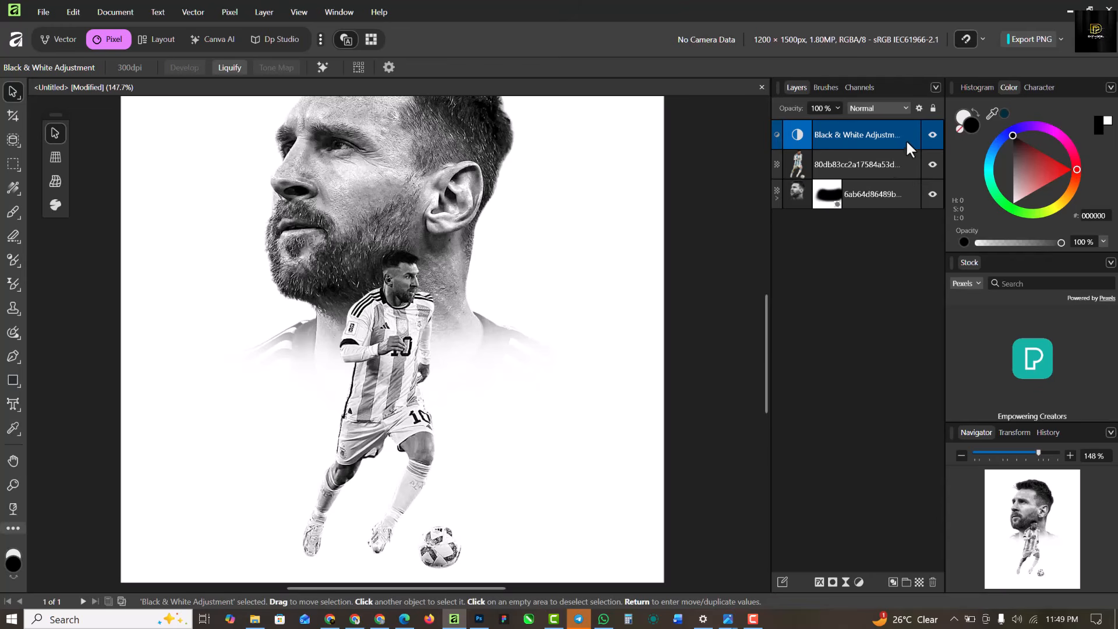
# Step: Nest the Black & White adjustment inside the full-body player layer and give it an inverted, fully black mask
pyautogui.moveTo(907, 138); pyautogui.dragTo(901, 166)
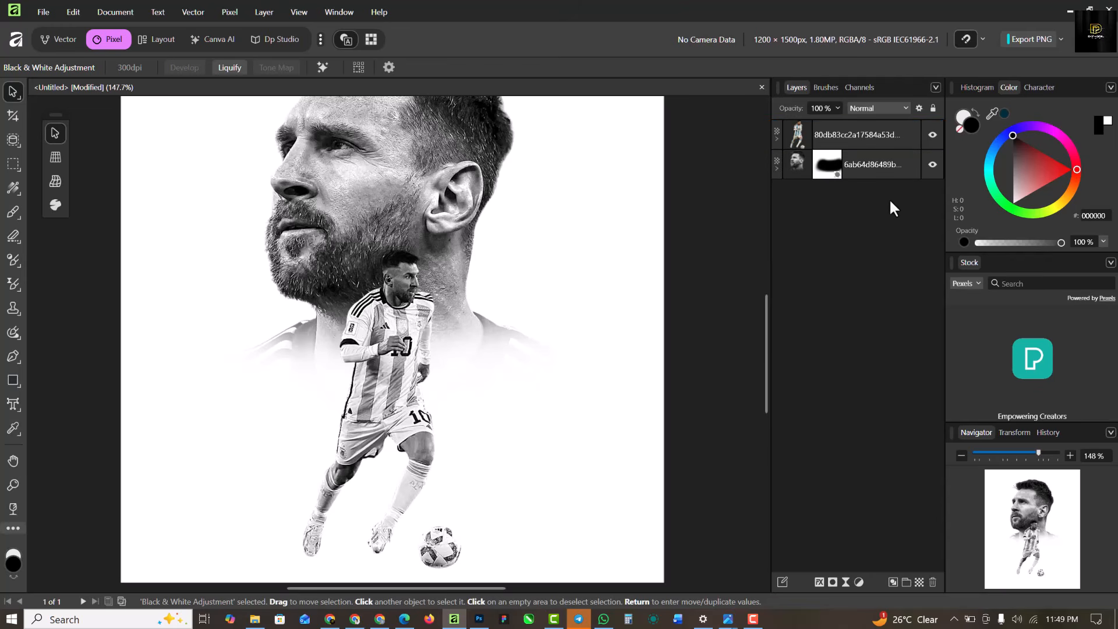
pyautogui.click(776, 139)
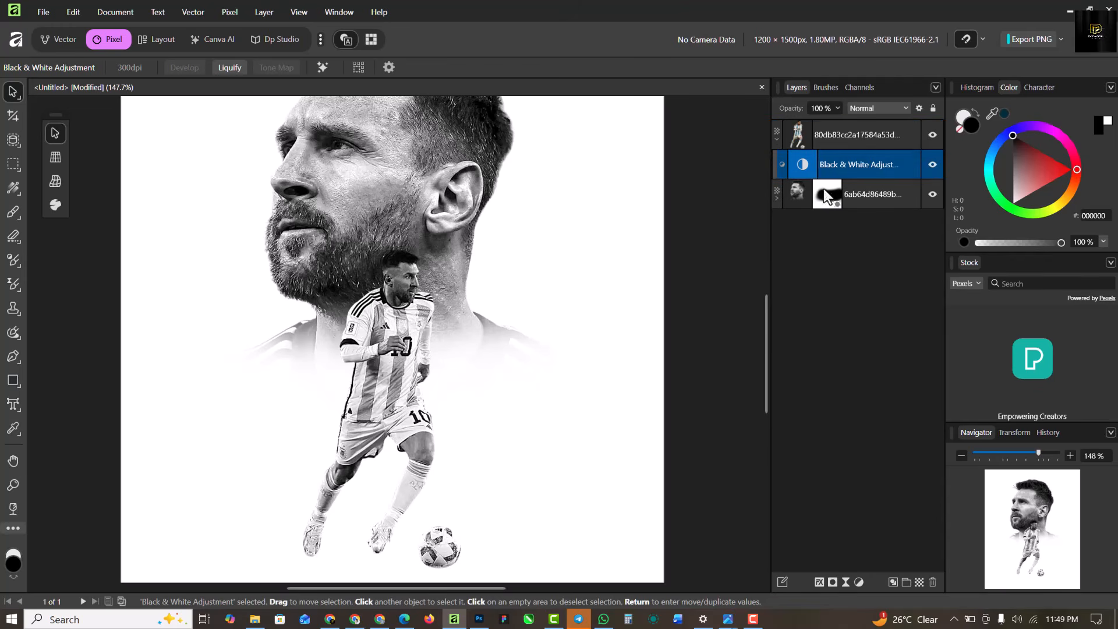
pyautogui.click(832, 581)
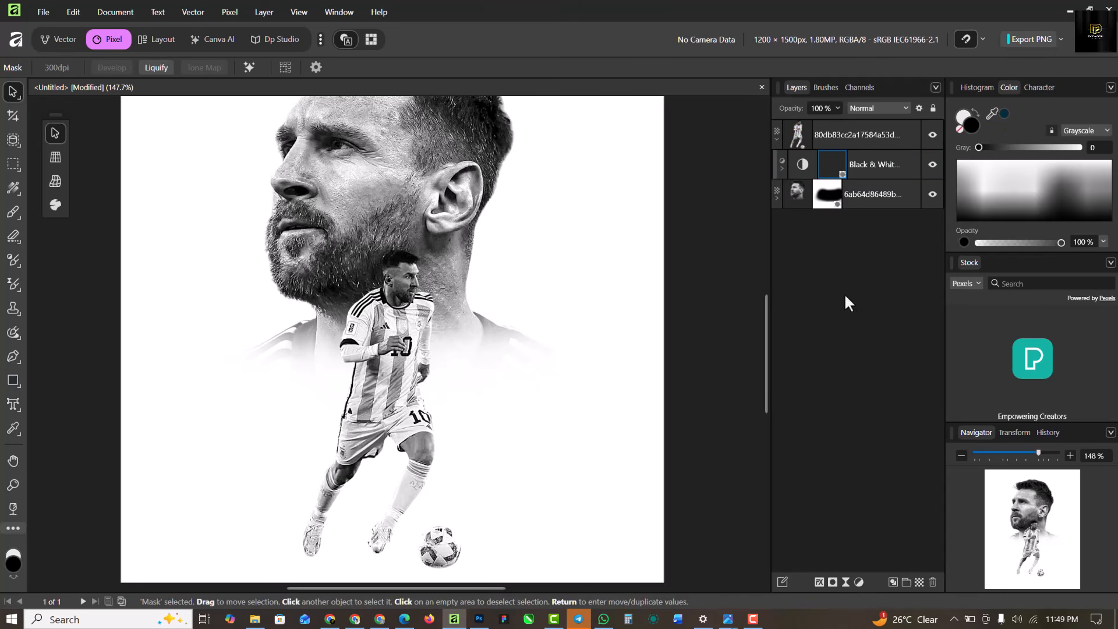
pyautogui.click(832, 168)
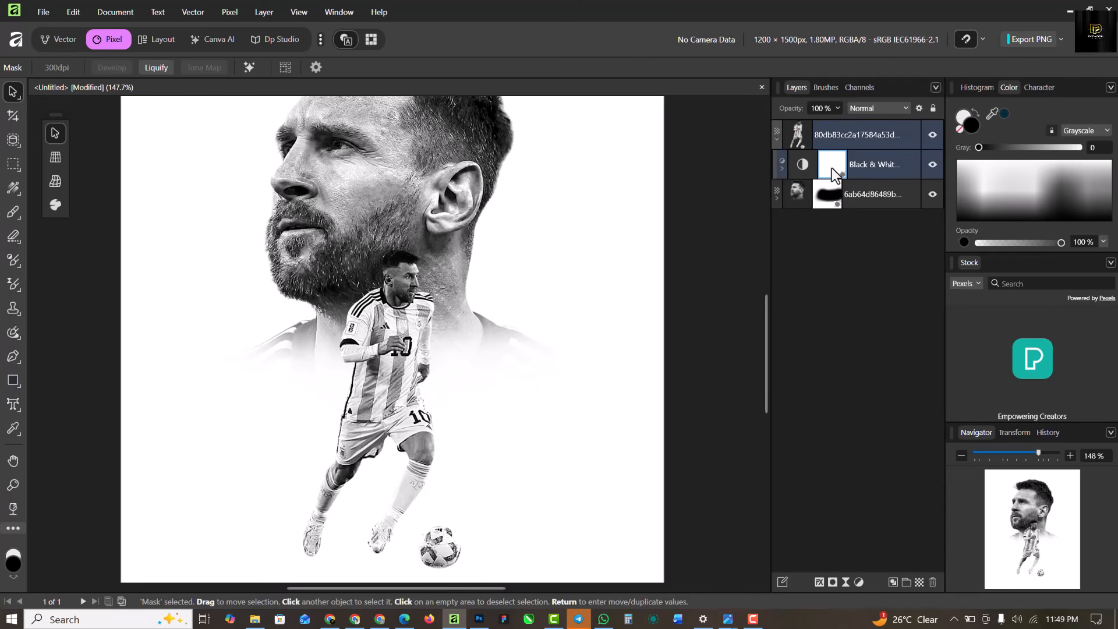
pyautogui.rightClick(831, 168)
pyautogui.click(871, 382)
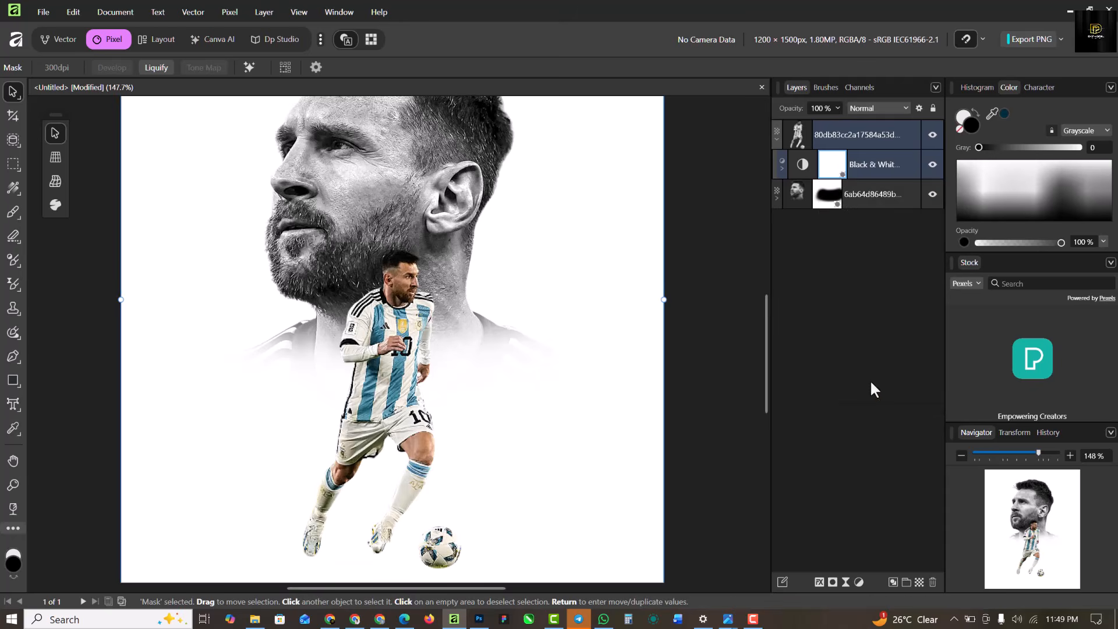
# Step: Paint the adjustment's mask with a 40 px Paint Brush in light gray 234 over the player's face, hair, ear and neck
pyautogui.scroll(2, 408, 295)
pyautogui.scroll(1, 408, 295)
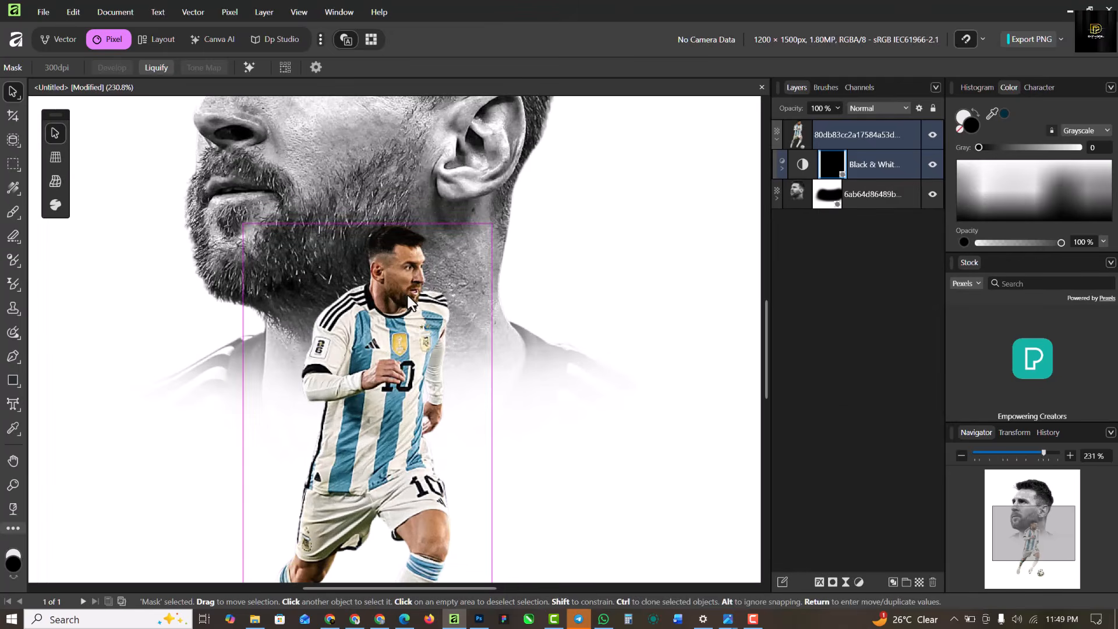
pyautogui.scroll(1, 406, 287)
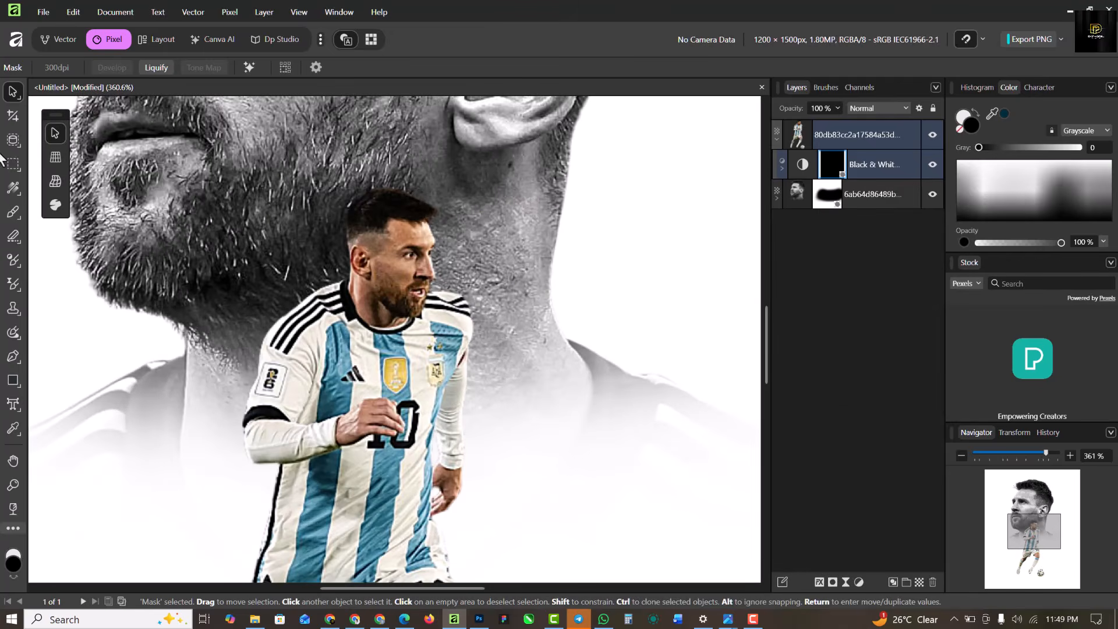
pyautogui.click(13, 213)
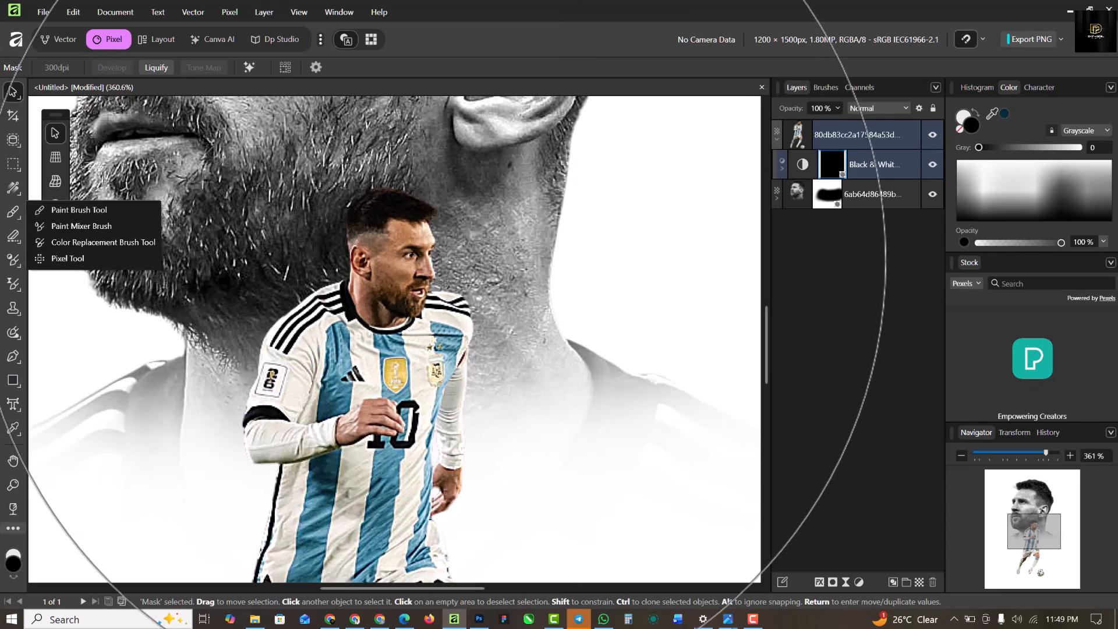
pyautogui.click(65, 210)
pyautogui.press('[')
pyautogui.press('[')
pyautogui.press('[')
pyautogui.press('[')
pyautogui.press('[')
pyautogui.press('[')
pyautogui.press('[')
pyautogui.press('[')
pyautogui.press('[')
pyautogui.press('[')
pyautogui.press('[')
pyautogui.press('[')
pyautogui.press('[')
pyautogui.press('[')
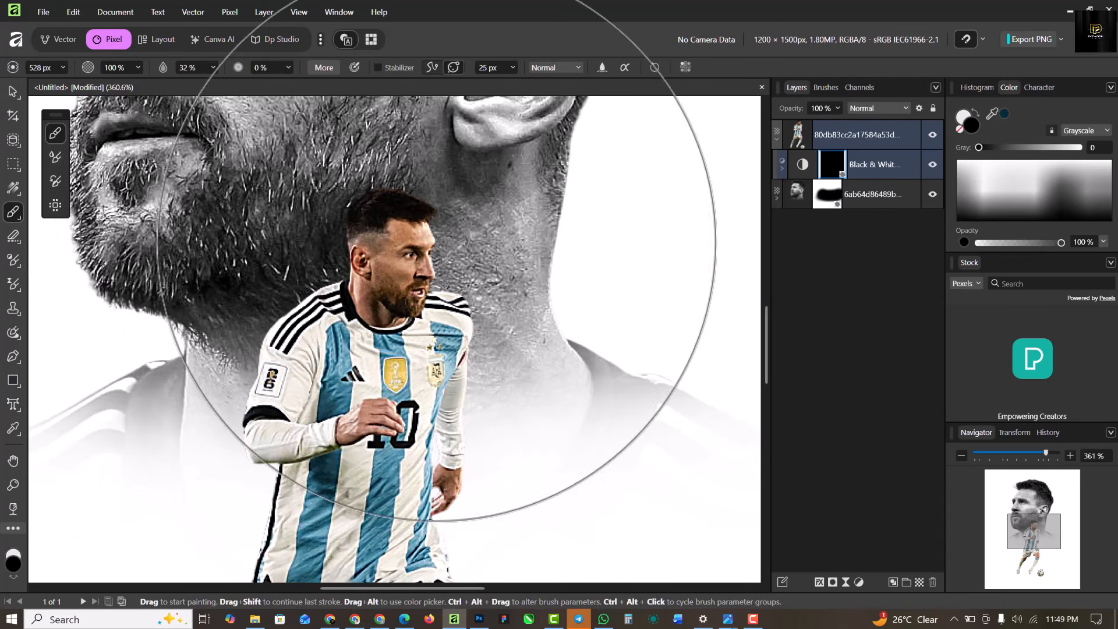
pyautogui.click(62, 67)
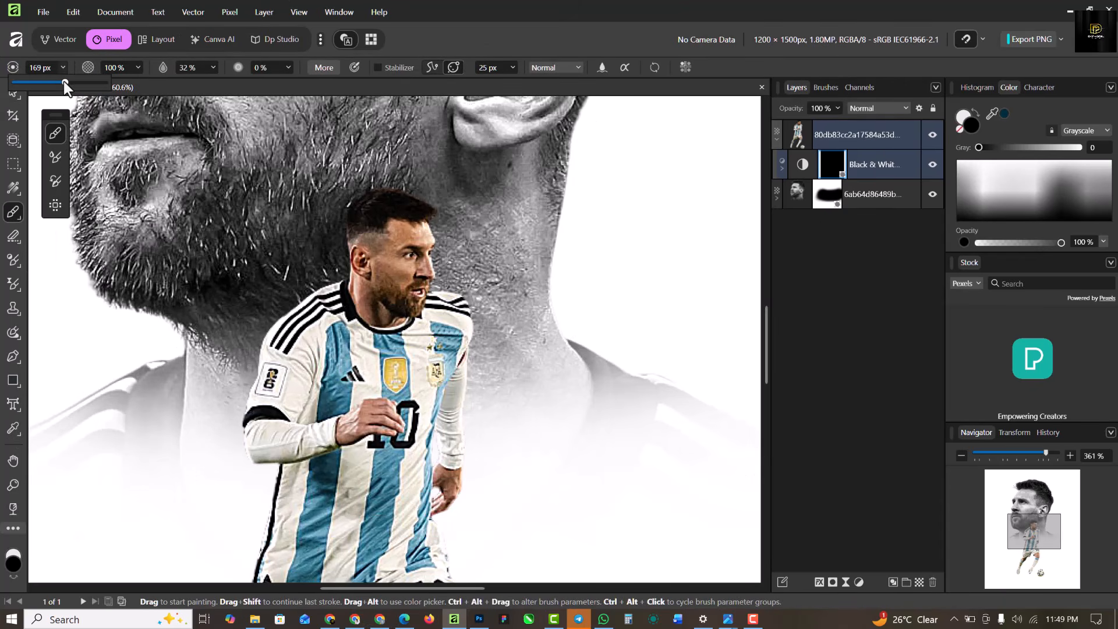
pyautogui.click(816, 173)
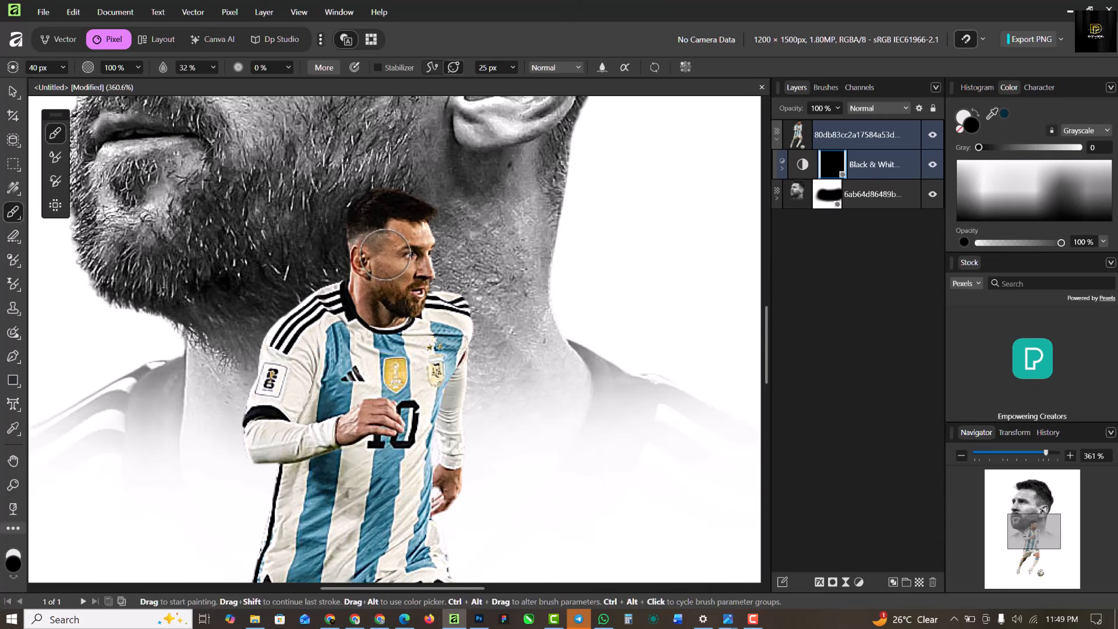
pyautogui.scroll(5, 379, 257)
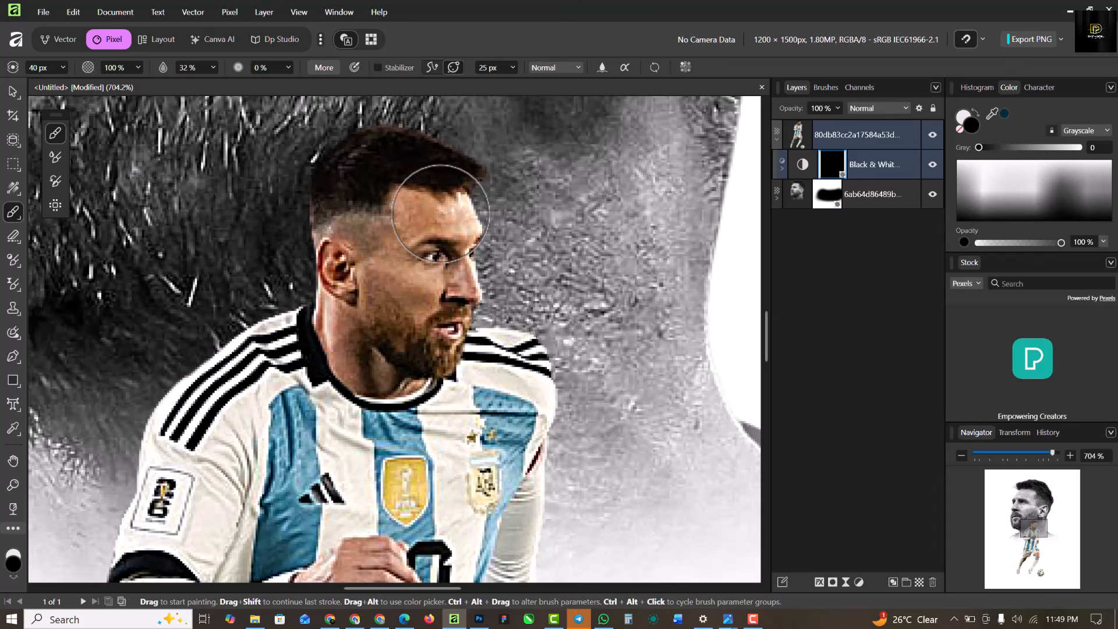
pyautogui.click(976, 110)
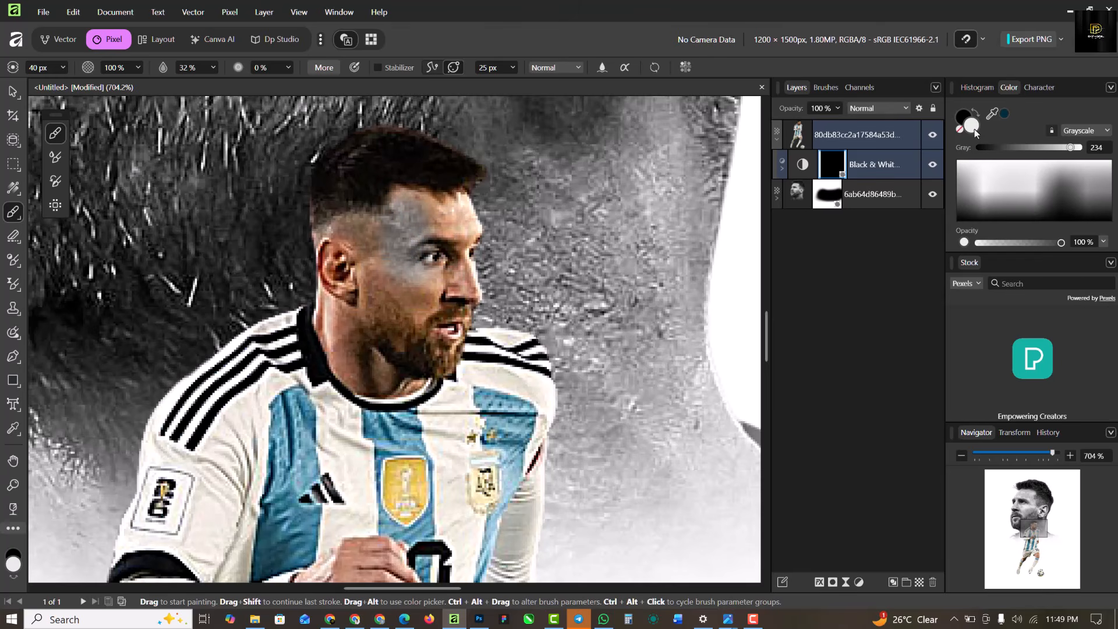
pyautogui.moveTo(446, 199)
pyautogui.mouseDown()
pyautogui.moveTo(405, 199)
pyautogui.moveTo(481, 179)
pyautogui.moveTo(488, 147)
pyautogui.moveTo(315, 161)
pyautogui.moveTo(347, 252)
pyautogui.moveTo(377, 243)
pyautogui.moveTo(461, 266)
pyautogui.moveTo(471, 298)
pyautogui.moveTo(452, 304)
pyautogui.moveTo(432, 352)
pyautogui.moveTo(402, 329)
pyautogui.moveTo(429, 297)
pyautogui.moveTo(380, 336)
pyautogui.moveTo(332, 313)
pyautogui.moveTo(346, 353)
pyautogui.moveTo(348, 341)
pyautogui.moveTo(409, 376)
pyautogui.moveTo(441, 362)
pyautogui.moveTo(385, 316)
pyautogui.moveTo(339, 205)
pyautogui.mouseUp()
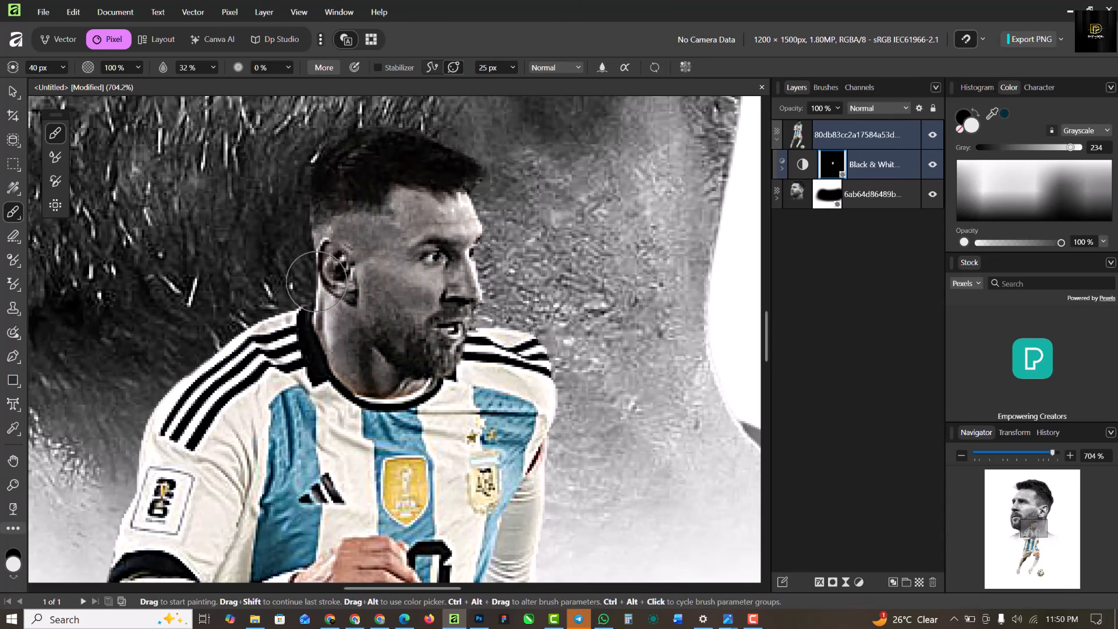
# Step: Paint the adjustment's mask over both of the player's hands with a 34 px brush to turn their skin black and white
pyautogui.scroll(-5, 404, 216)
pyautogui.scroll(6, 383, 349)
pyautogui.press('[')
pyautogui.press('[')
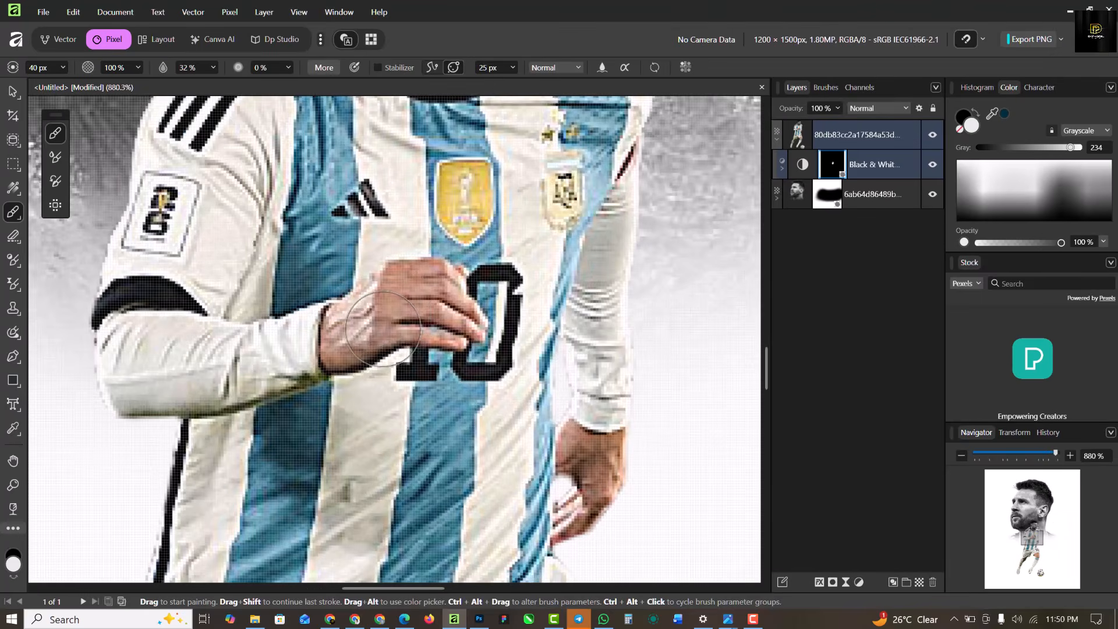
pyautogui.moveTo(378, 336)
pyautogui.mouseDown()
pyautogui.moveTo(404, 313)
pyautogui.moveTo(367, 313)
pyautogui.moveTo(377, 296)
pyautogui.moveTo(340, 344)
pyautogui.moveTo(338, 368)
pyautogui.moveTo(416, 278)
pyautogui.moveTo(440, 288)
pyautogui.moveTo(469, 326)
pyautogui.moveTo(434, 322)
pyautogui.moveTo(470, 322)
pyautogui.moveTo(452, 284)
pyautogui.mouseUp()
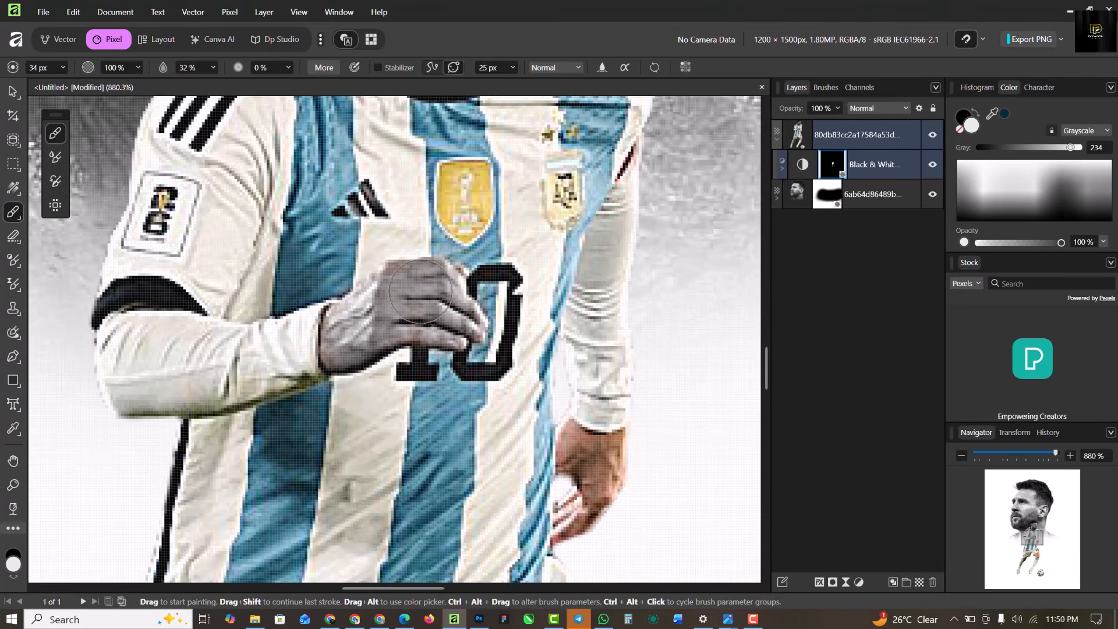
pyautogui.scroll(-3, 396, 251)
pyautogui.scroll(3, 534, 358)
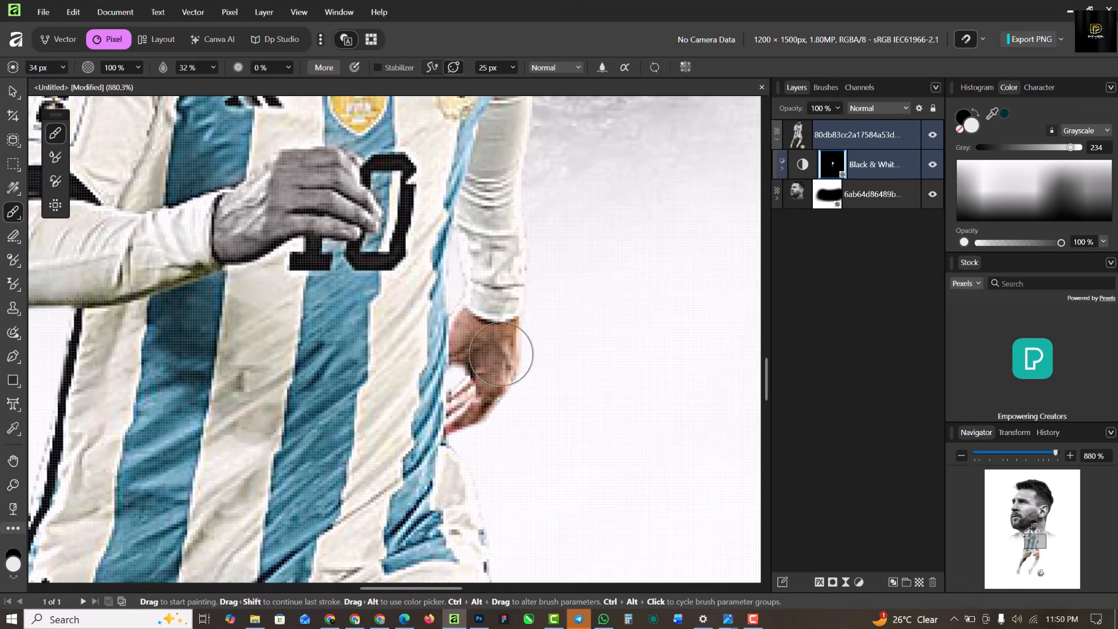
pyautogui.moveTo(501, 352)
pyautogui.mouseDown()
pyautogui.moveTo(469, 355)
pyautogui.moveTo(523, 336)
pyautogui.moveTo(466, 431)
pyautogui.mouseUp()
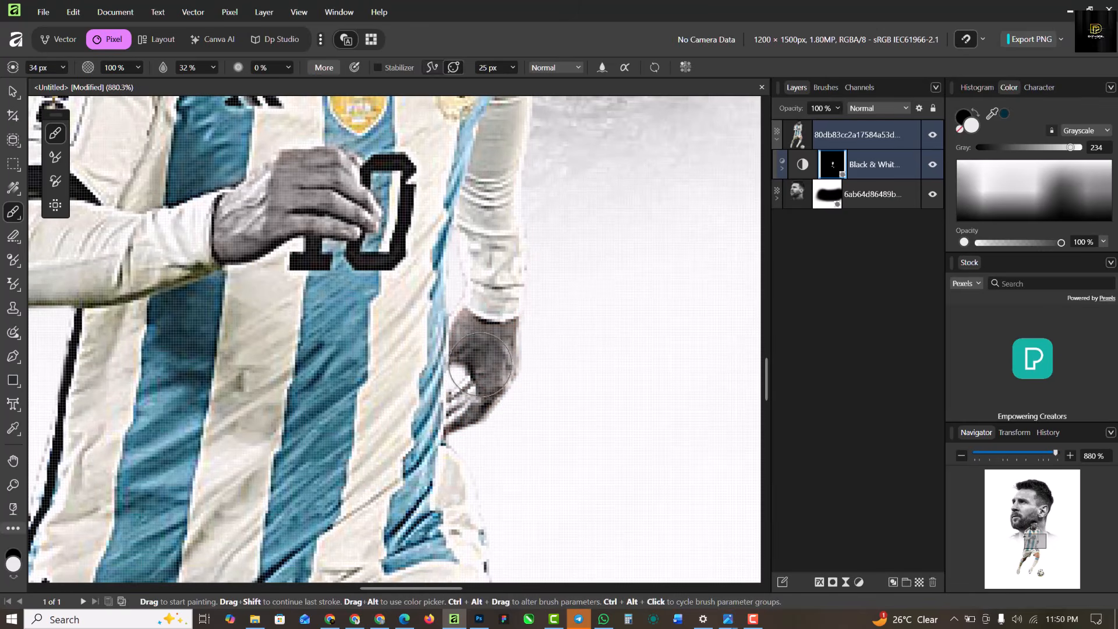
# Step: Paint the adjustment's mask over the bare skin of both legs between the shorts and socks
pyautogui.scroll(-5, 502, 354)
pyautogui.scroll(8, 490, 479)
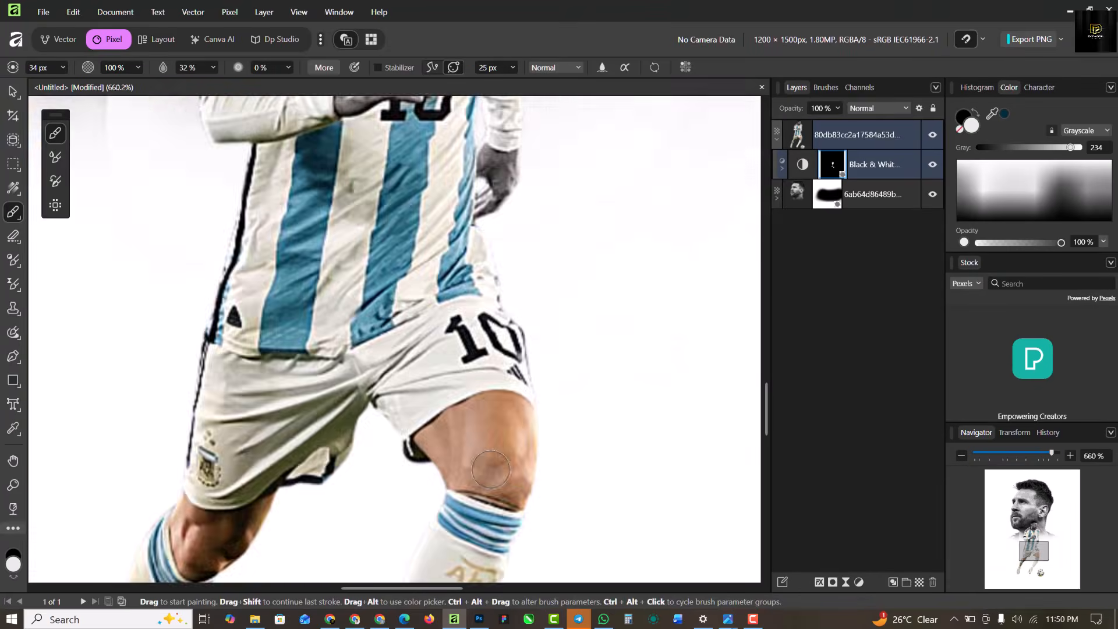
pyautogui.moveTo(344, 408)
pyautogui.mouseDown()
pyautogui.moveTo(386, 375)
pyautogui.moveTo(514, 324)
pyautogui.moveTo(326, 387)
pyautogui.moveTo(324, 402)
pyautogui.moveTo(589, 341)
pyautogui.moveTo(497, 406)
pyautogui.moveTo(355, 460)
pyautogui.mouseUp()
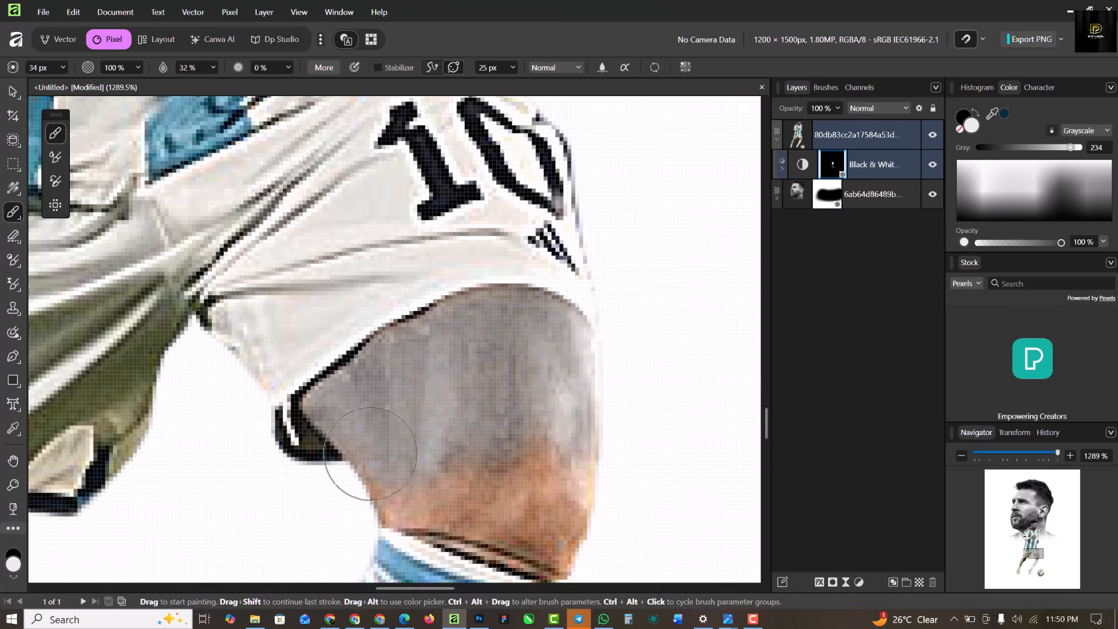
pyautogui.press('space')
pyautogui.moveTo(408, 344); pyautogui.dragTo(397, 187)
pyautogui.moveTo(373, 318)
pyautogui.mouseDown()
pyautogui.moveTo(590, 371)
pyautogui.moveTo(316, 355)
pyautogui.moveTo(612, 370)
pyautogui.mouseUp()
pyautogui.press('space')
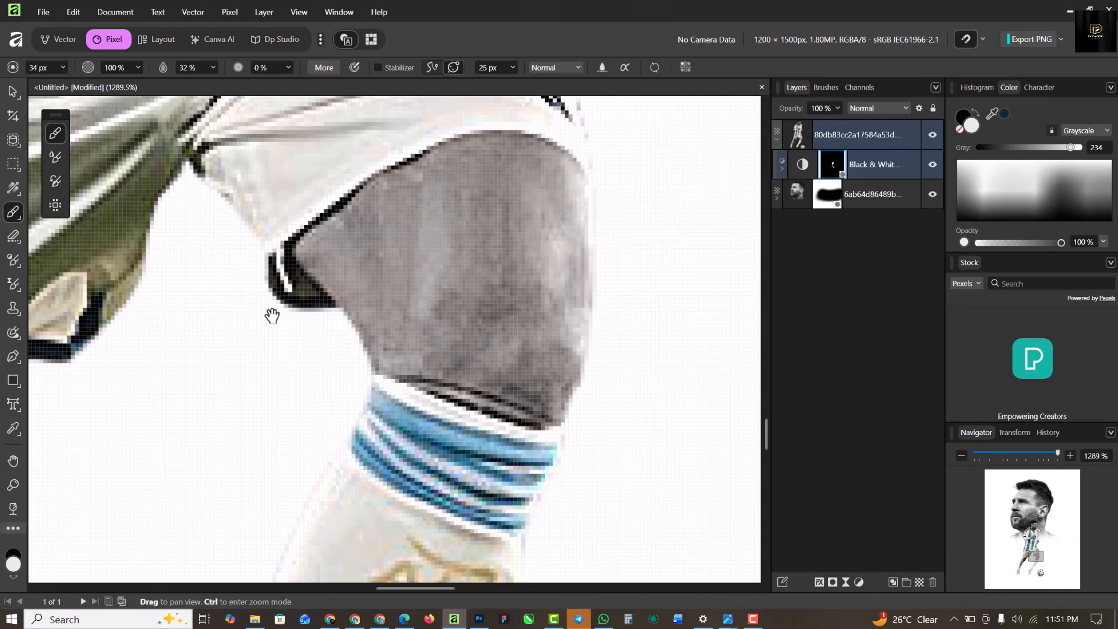
pyautogui.moveTo(272, 317); pyautogui.dragTo(574, 233)
pyautogui.moveTo(137, 390); pyautogui.dragTo(490, 300)
pyautogui.moveTo(542, 323)
pyautogui.mouseDown()
pyautogui.moveTo(610, 241)
pyautogui.moveTo(565, 283)
pyautogui.moveTo(470, 328)
pyautogui.moveTo(486, 290)
pyautogui.moveTo(374, 221)
pyautogui.moveTo(407, 271)
pyautogui.moveTo(411, 361)
pyautogui.moveTo(455, 380)
pyautogui.moveTo(501, 371)
pyautogui.moveTo(634, 217)
pyautogui.moveTo(471, 340)
pyautogui.moveTo(514, 283)
pyautogui.moveTo(431, 340)
pyautogui.moveTo(426, 364)
pyautogui.moveTo(374, 335)
pyautogui.moveTo(416, 361)
pyautogui.moveTo(411, 381)
pyautogui.moveTo(456, 316)
pyautogui.moveTo(474, 361)
pyautogui.moveTo(469, 347)
pyautogui.moveTo(386, 375)
pyautogui.moveTo(419, 355)
pyautogui.moveTo(425, 403)
pyautogui.moveTo(397, 237)
pyautogui.moveTo(417, 379)
pyautogui.moveTo(386, 293)
pyautogui.moveTo(403, 267)
pyautogui.moveTo(433, 371)
pyautogui.moveTo(519, 326)
pyautogui.moveTo(499, 345)
pyautogui.mouseUp()
pyautogui.scroll(-6, 466, 344)
pyautogui.scroll(-5, 465, 344)
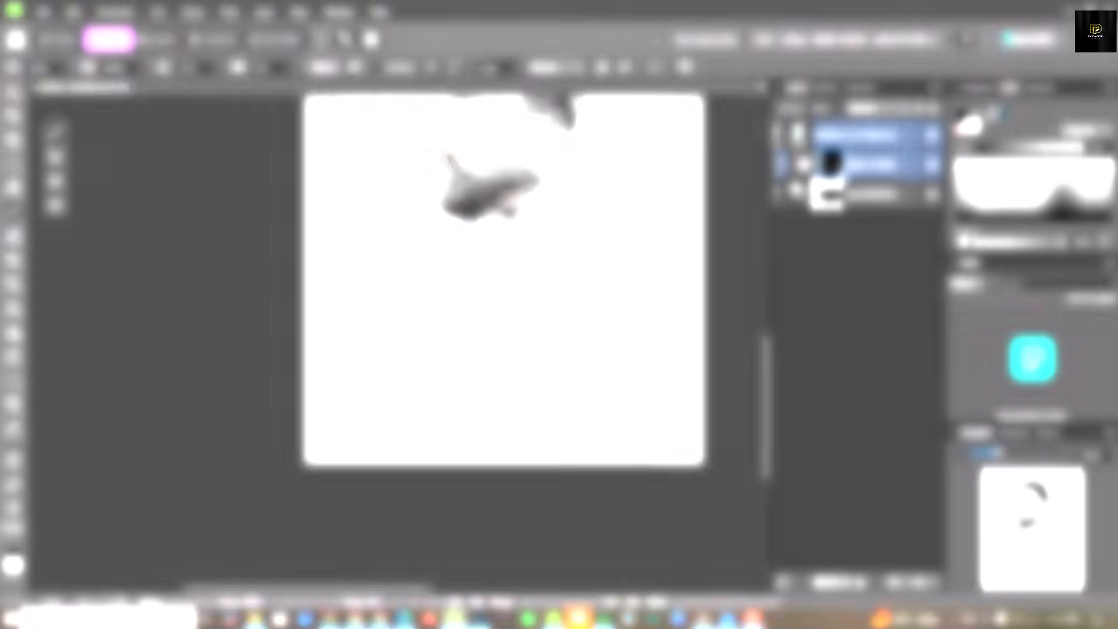
pyautogui.scroll(5, 556, 182)
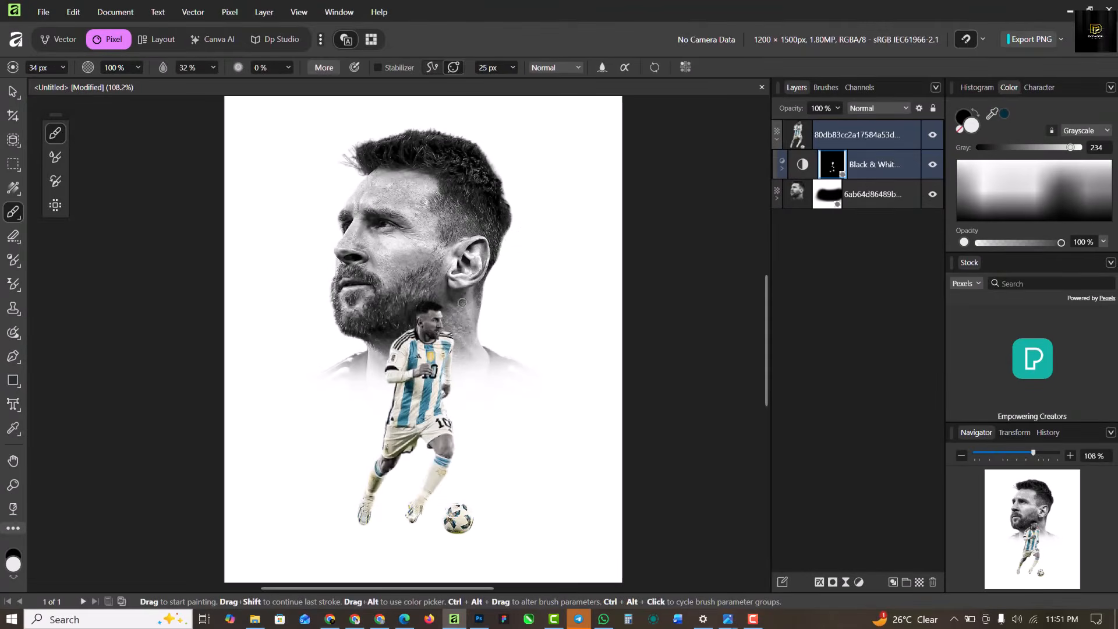
pyautogui.scroll(2, 462, 302)
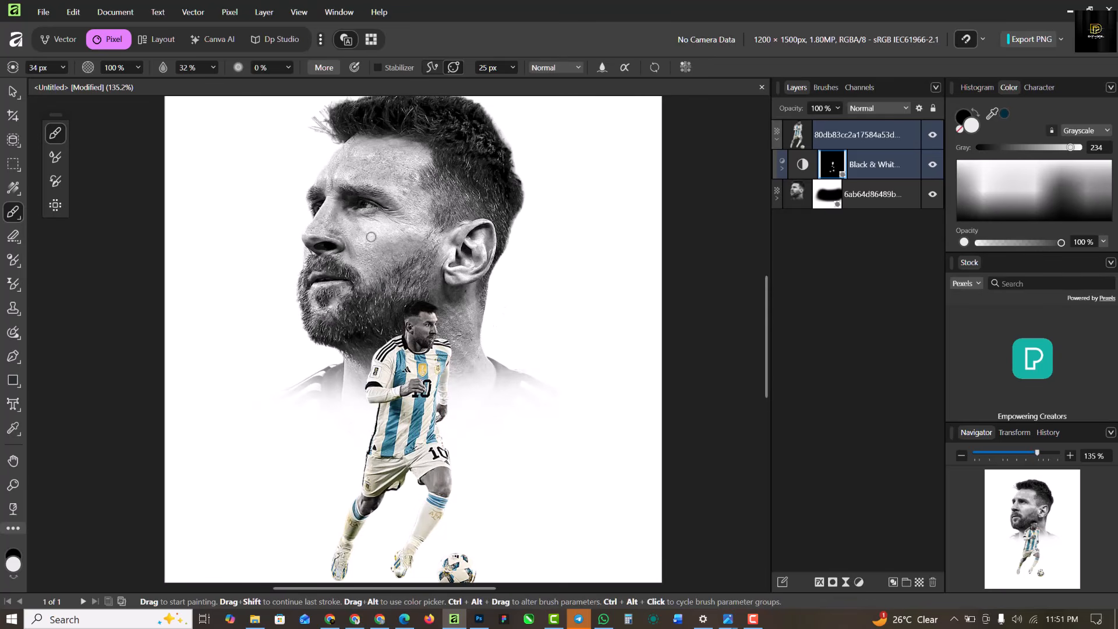
pyautogui.scroll(-2, 375, 285)
# Step: Add an empty pixel layer between the portrait layer and the full-body player layer
pyautogui.click(12, 91)
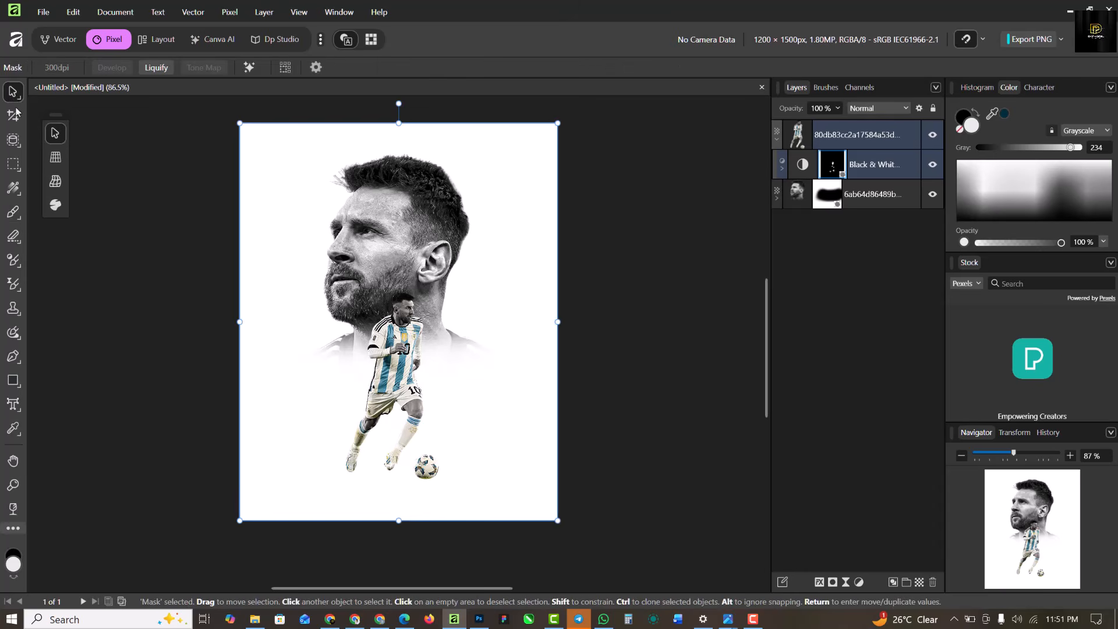
pyautogui.click(403, 384)
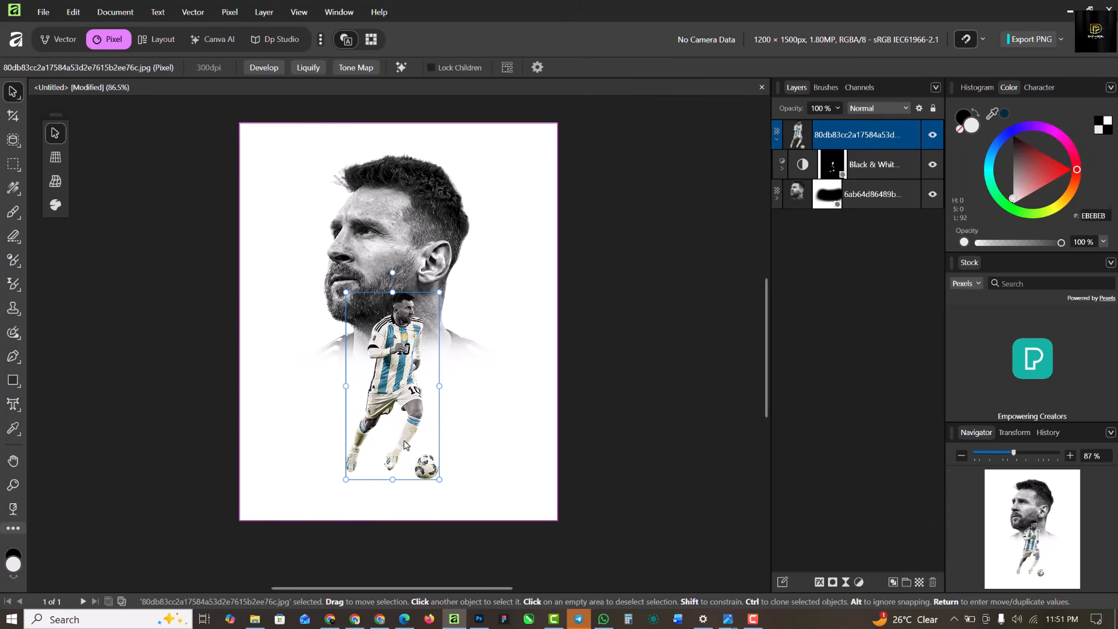
pyautogui.scroll(1, 378, 489)
pyautogui.scroll(1, 376, 489)
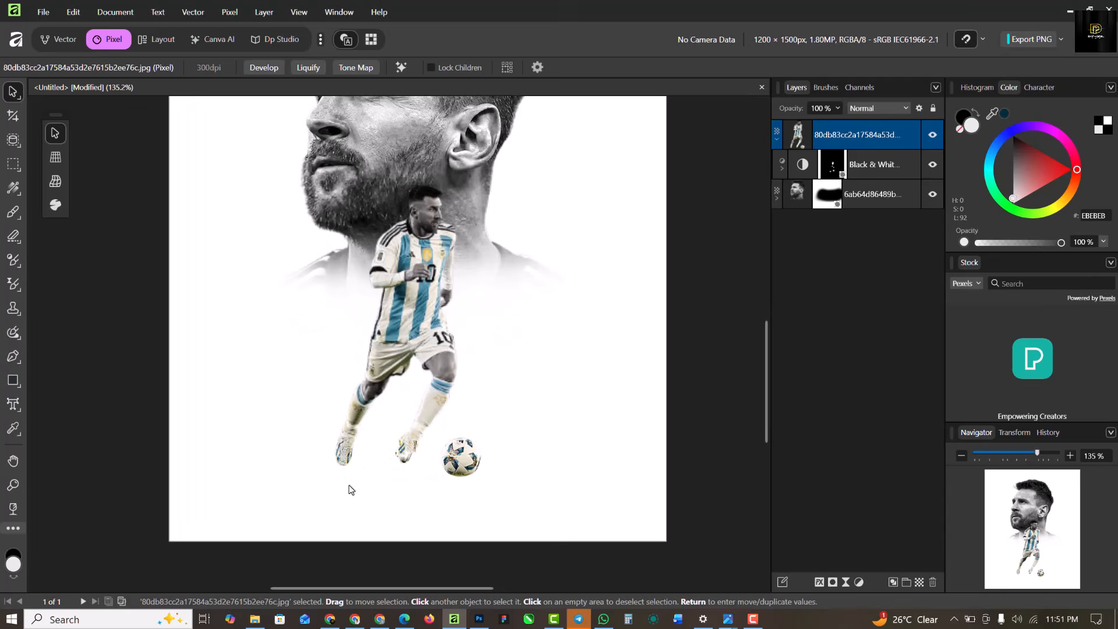
pyautogui.click(776, 140)
pyautogui.click(877, 169)
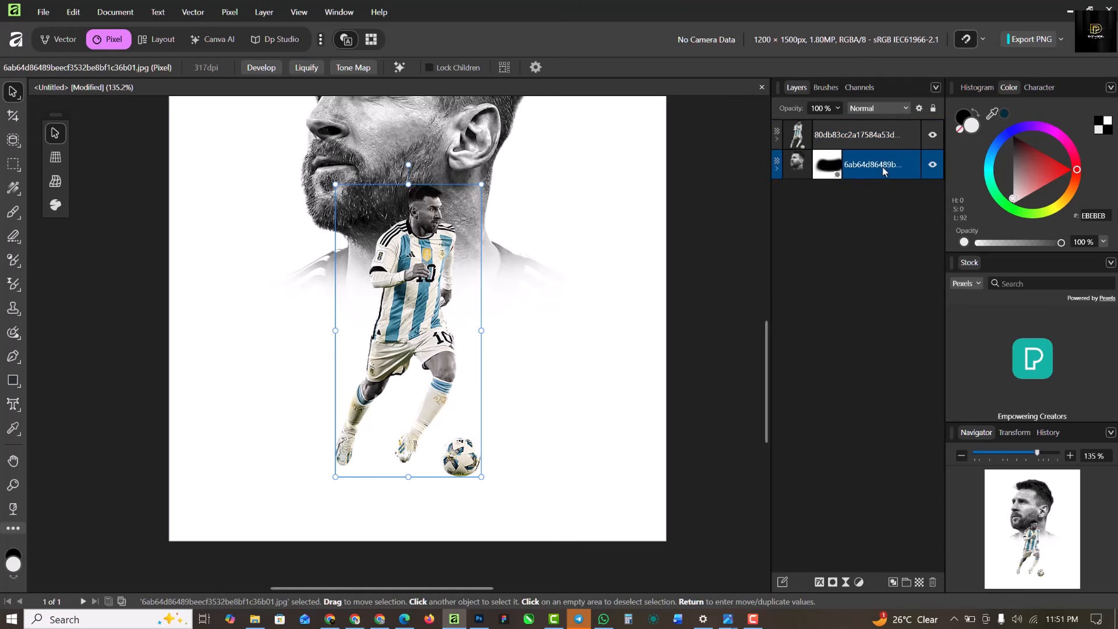
pyautogui.click(920, 584)
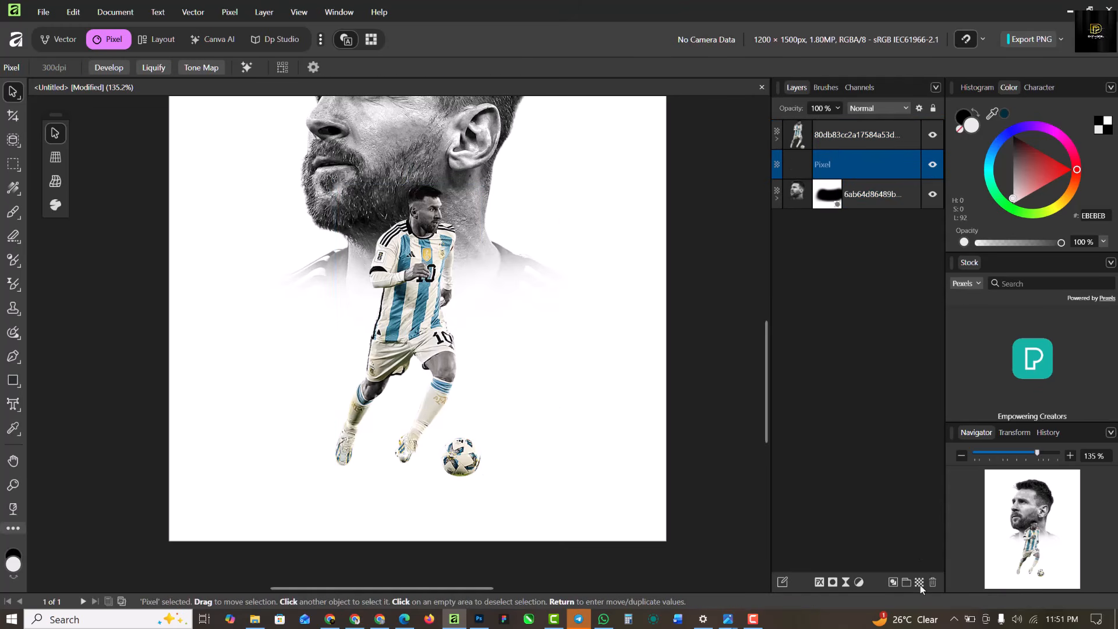
# Step: Paint a soft black spot over the player's back foot with a 241 px Paint Brush and squash it into a flat ground shadow
pyautogui.click(14, 212)
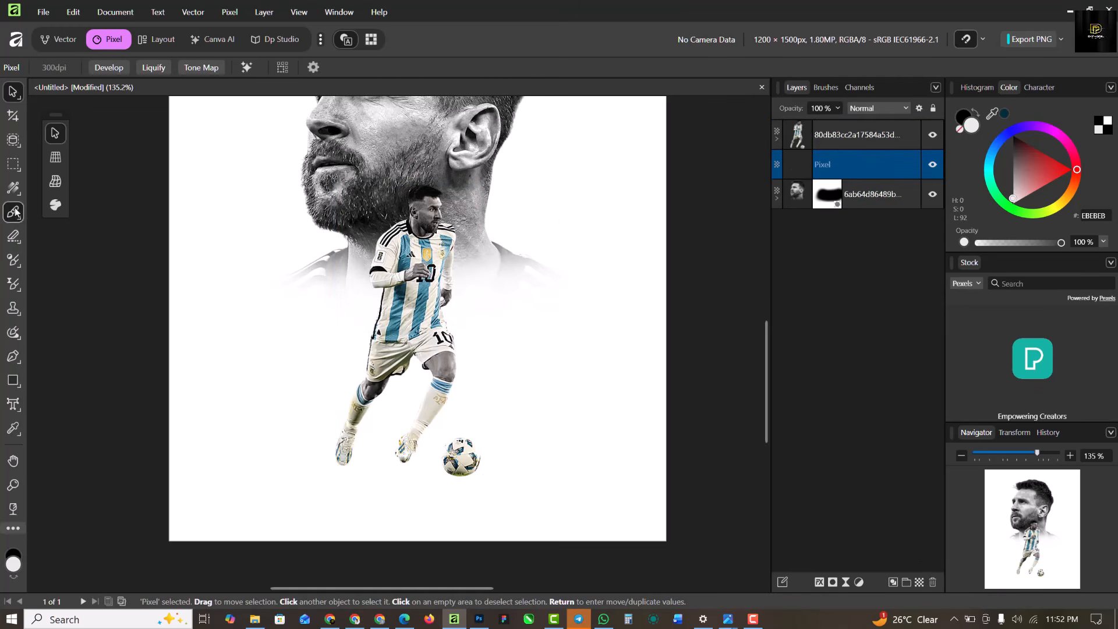
pyautogui.click(15, 557)
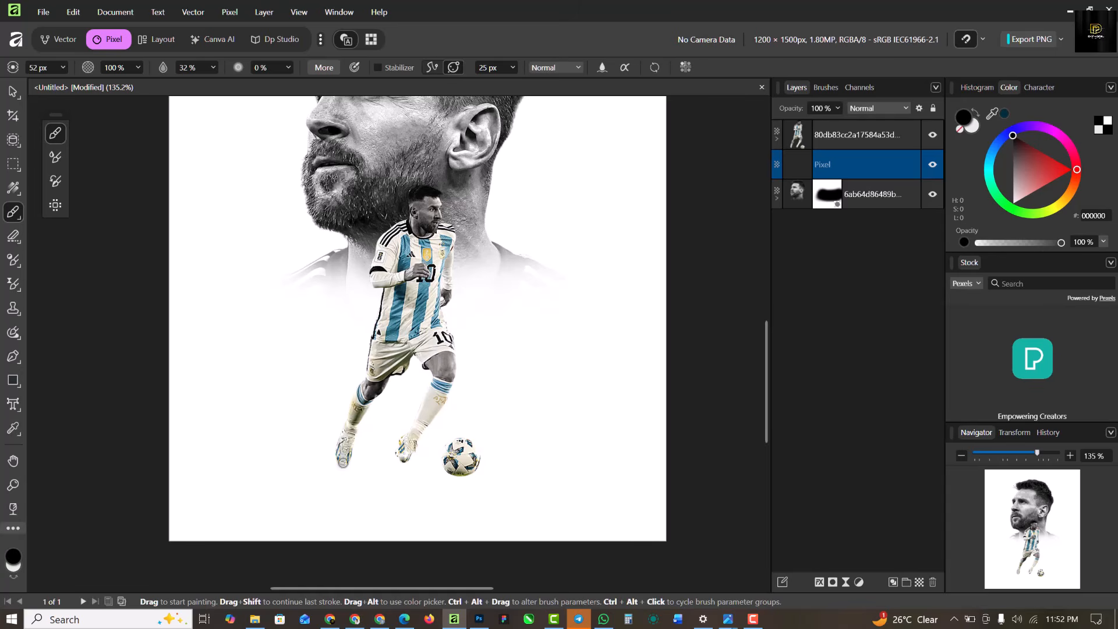
pyautogui.press(']')
pyautogui.press(']')
pyautogui.press(']')
pyautogui.press(']')
pyautogui.press(']')
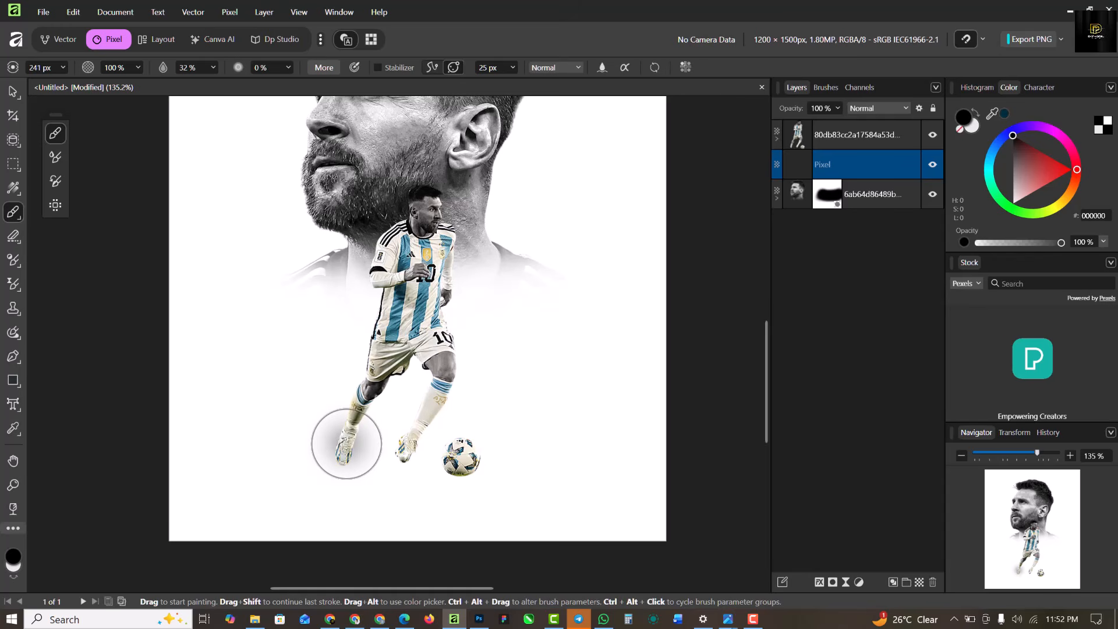
pyautogui.click(346, 444)
pyautogui.click(347, 444)
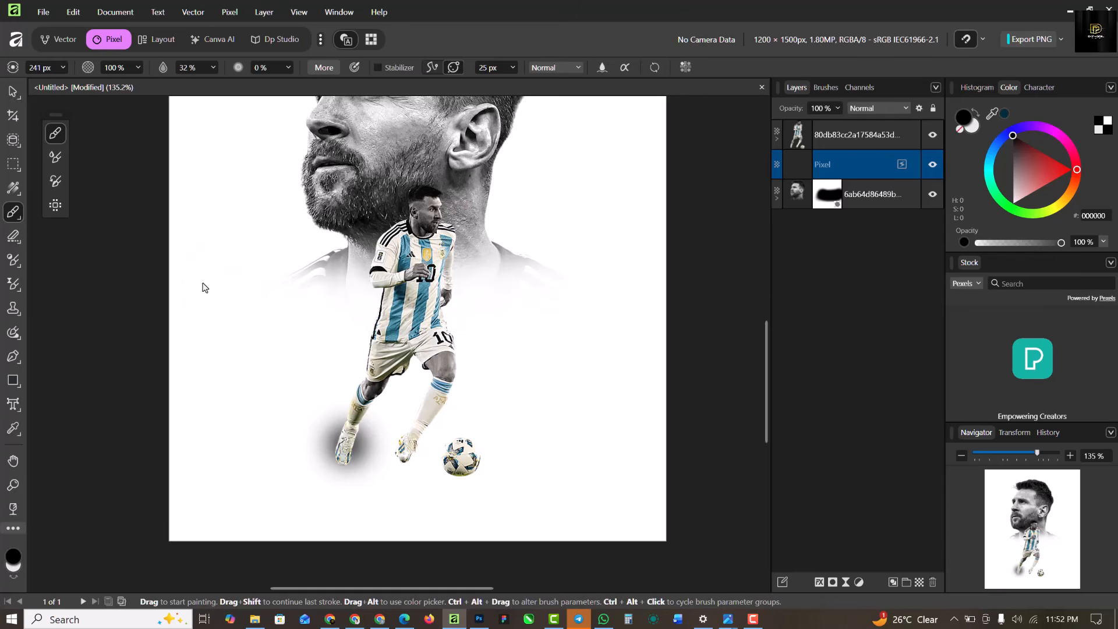
pyautogui.press('v')
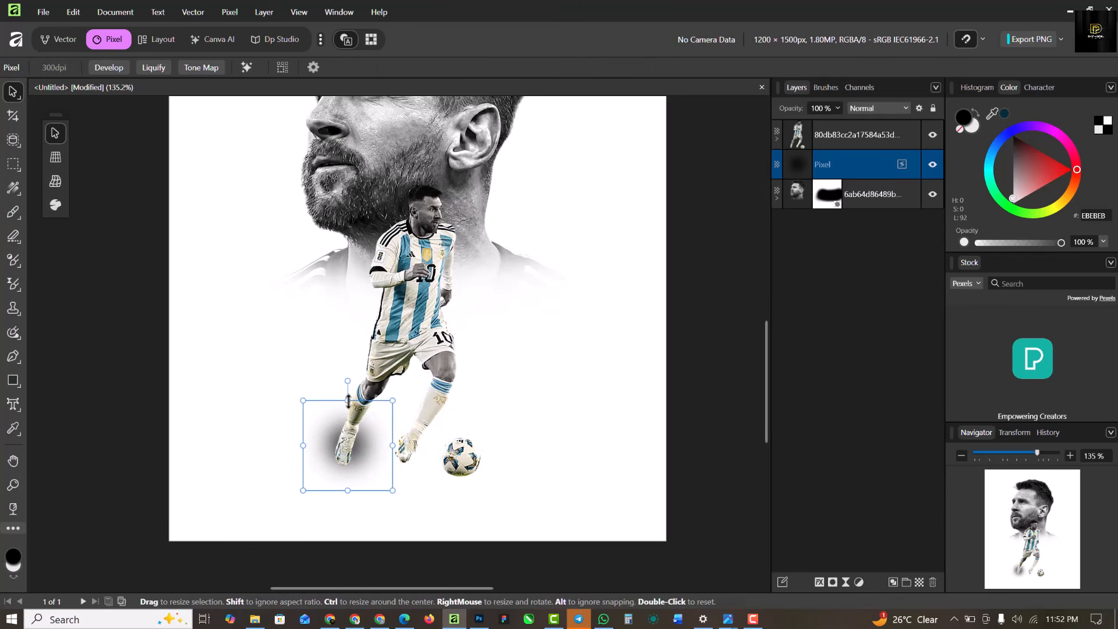
pyautogui.moveTo(348, 400); pyautogui.dragTo(353, 455)
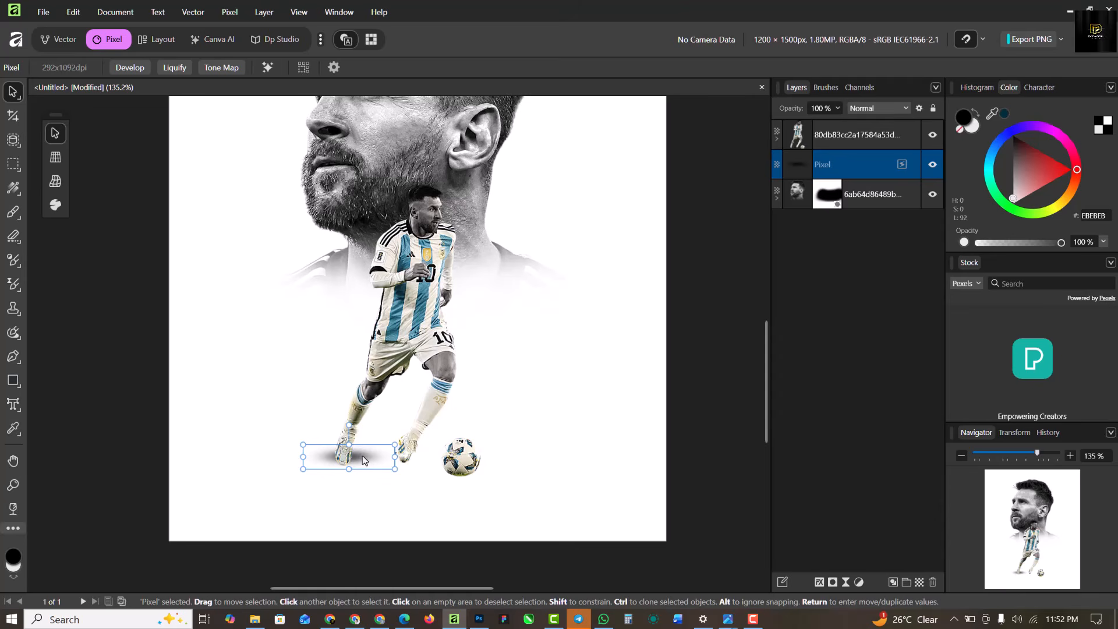
# Step: Duplicate the flat shadow twice, placing one copy under the front foot and a smaller one under the ball
pyautogui.moveTo(363, 458); pyautogui.dragTo(493, 481)
pyautogui.hotkey('ctrl', 'j')
pyautogui.hotkey('ctrl', 'j')
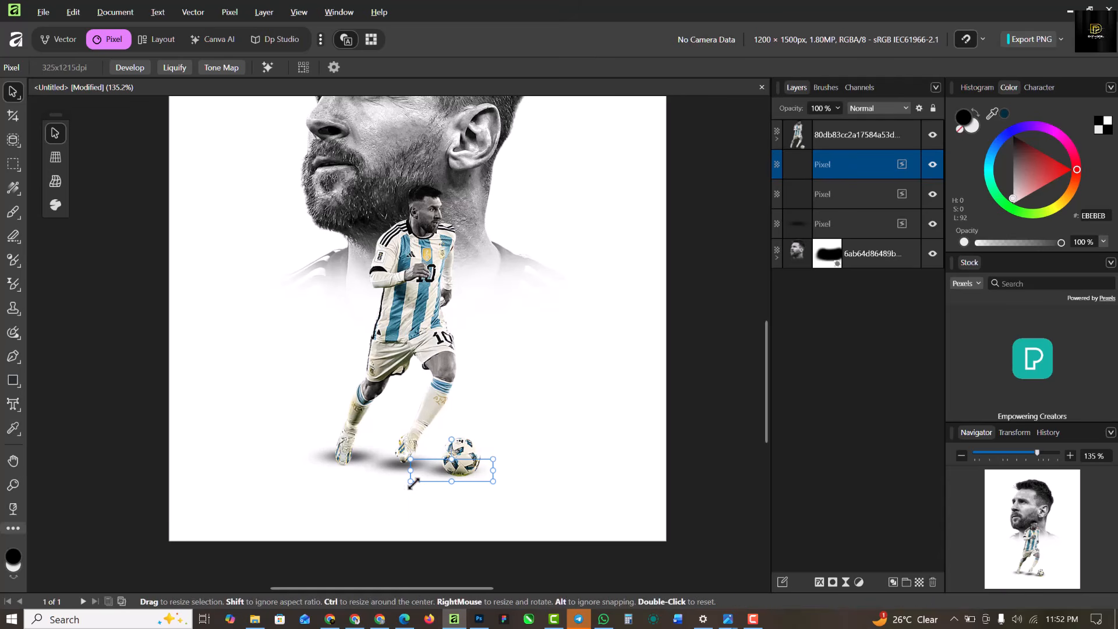
pyautogui.moveTo(411, 481); pyautogui.dragTo(460, 487)
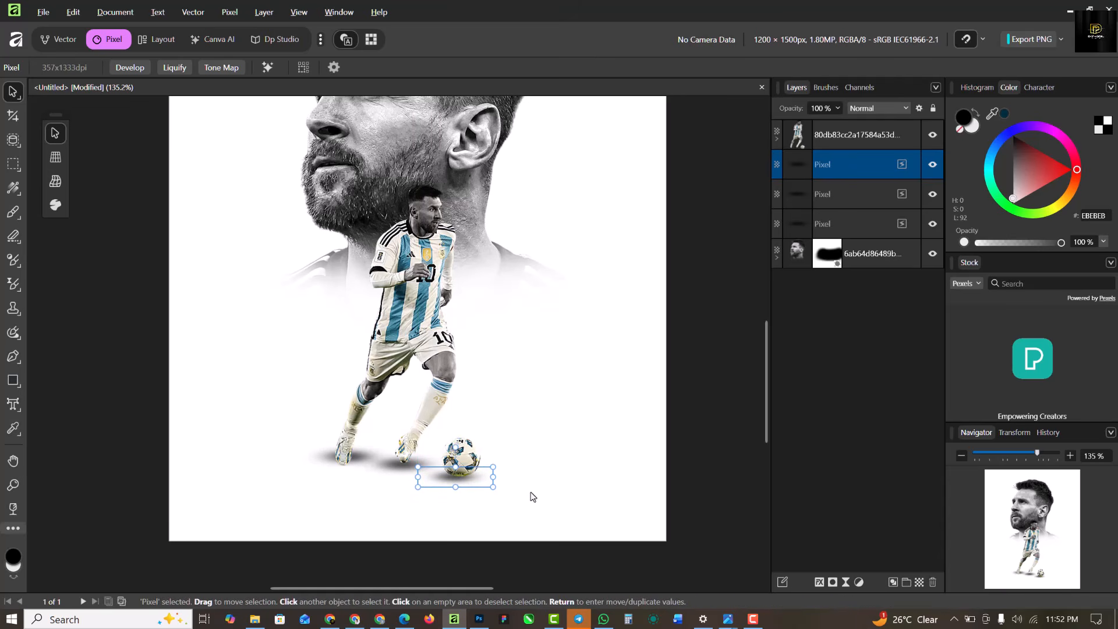
pyautogui.click(575, 476)
pyautogui.scroll(-2, 442, 506)
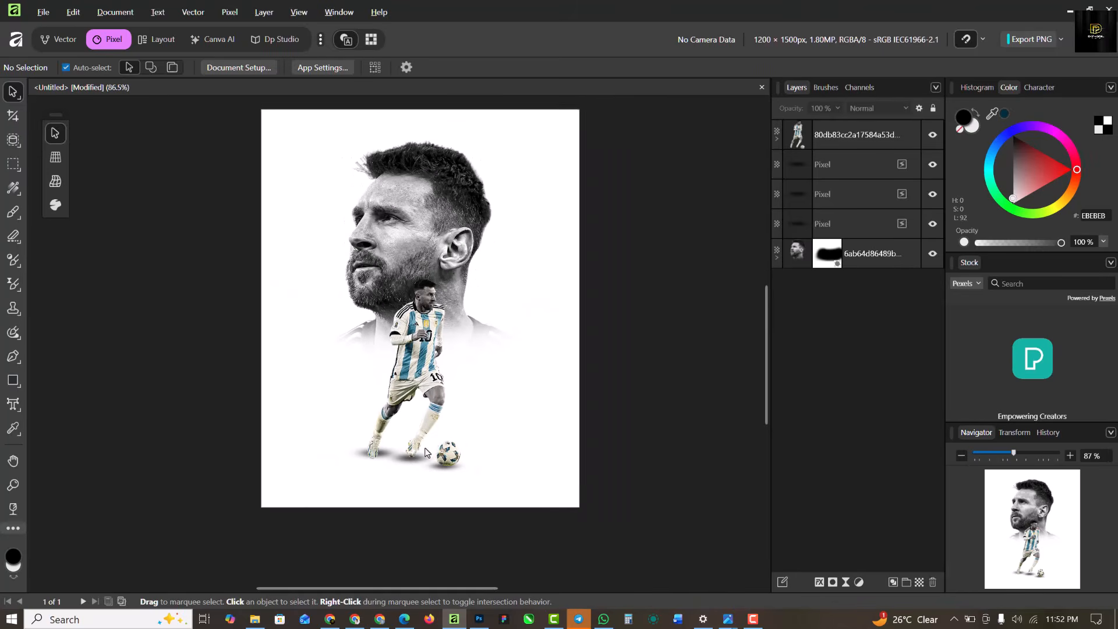
# Step: Shrink the front foot's shadow so it fits closely beneath the boot
pyautogui.click(408, 464)
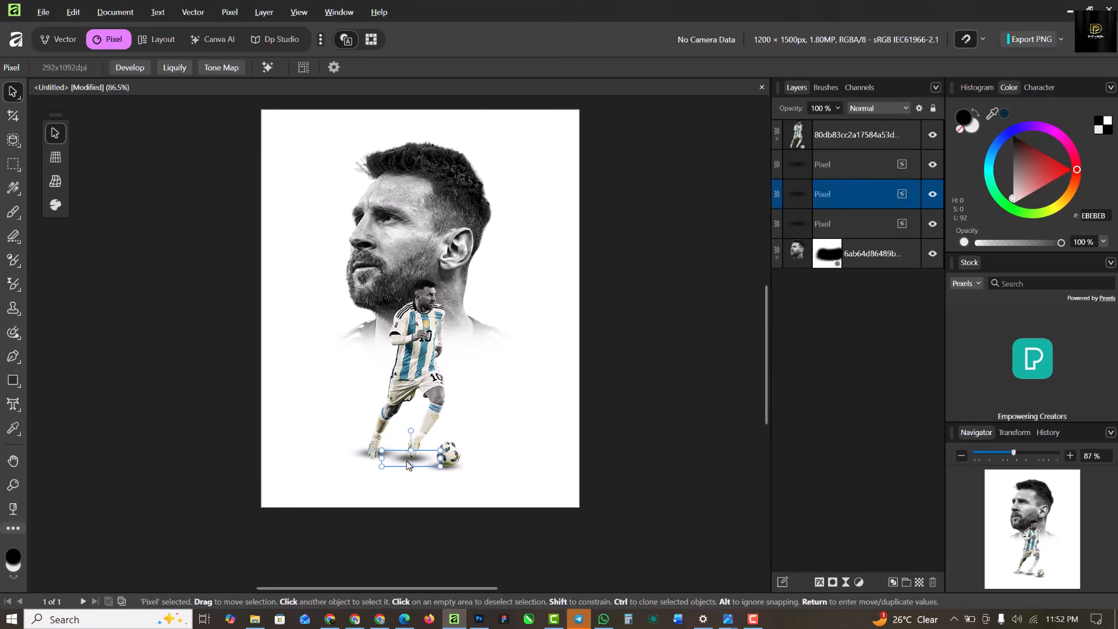
pyautogui.scroll(4, 411, 461)
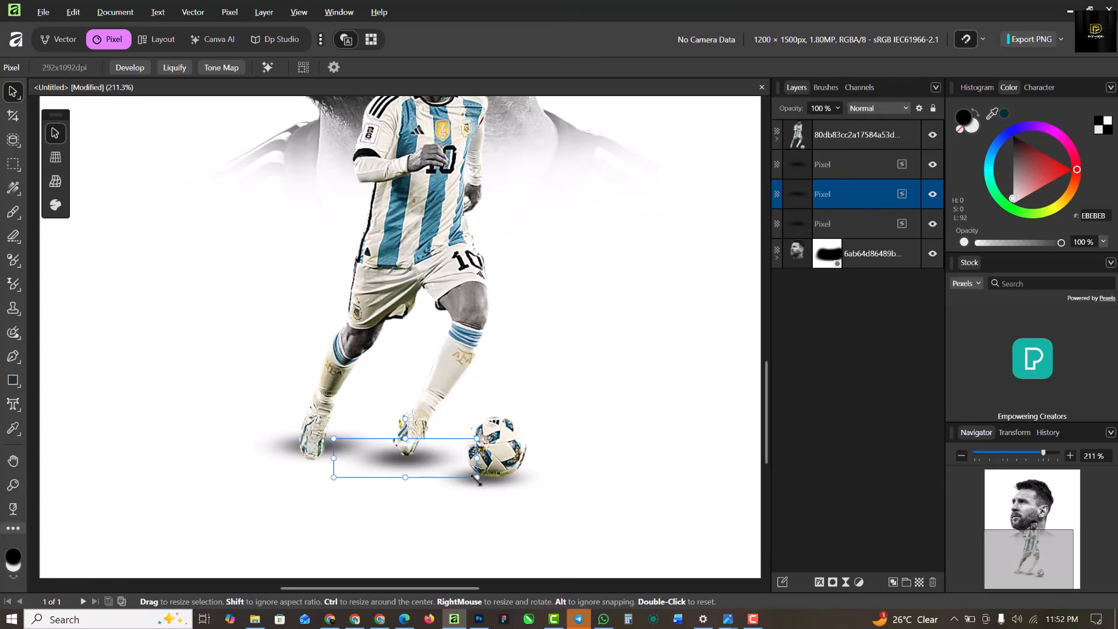
pyautogui.moveTo(477, 478); pyautogui.dragTo(421, 462)
pyautogui.scroll(-3, 405, 465)
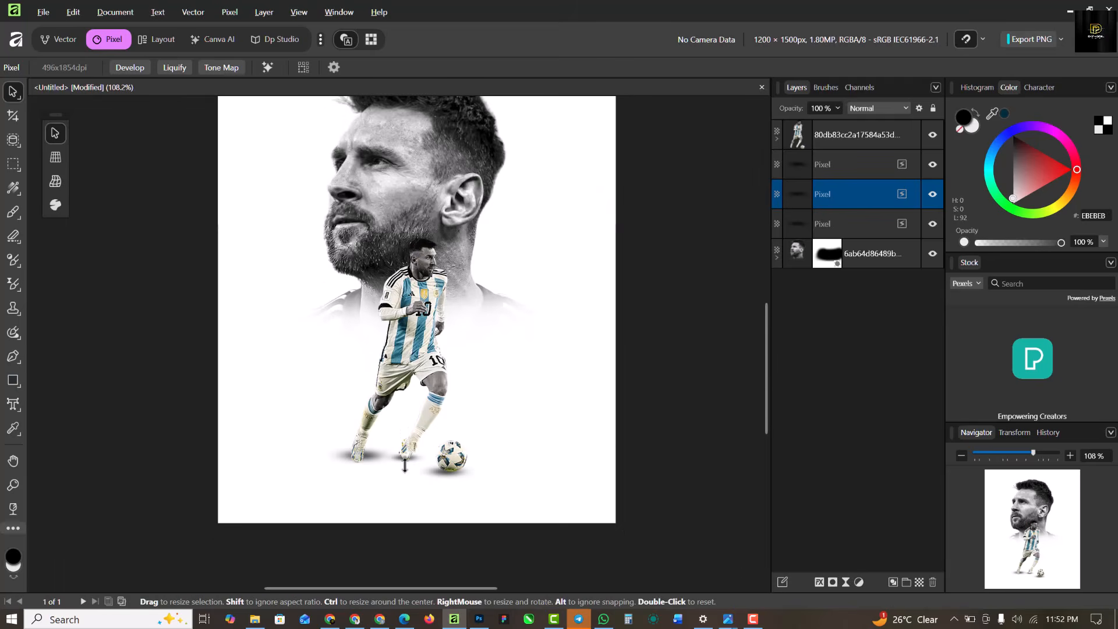
pyautogui.click(549, 502)
pyautogui.scroll(-2, 508, 452)
pyautogui.scroll(1, 436, 389)
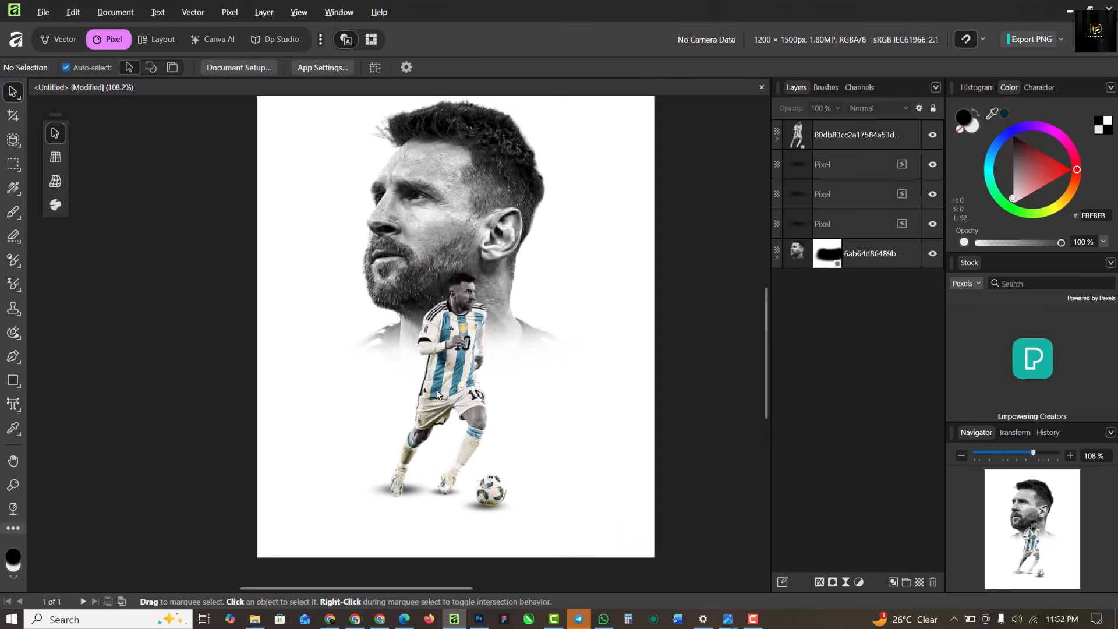
pyautogui.scroll(1, 435, 389)
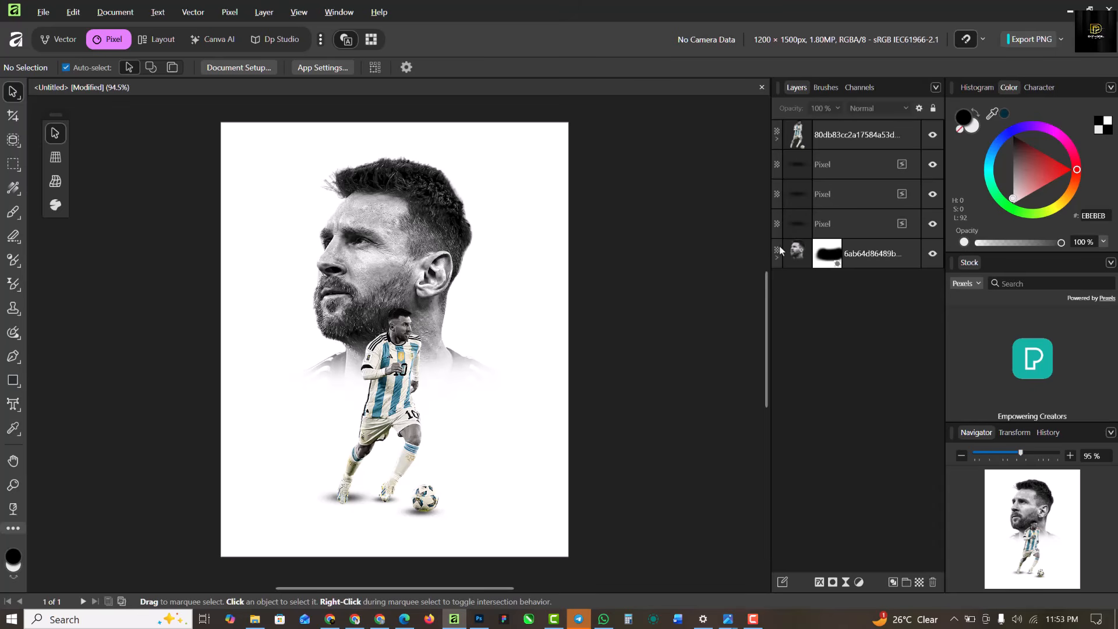
# Step: Place the teal stadium image from the LEO MESSI folder into the poster above the portrait layer
pyautogui.click(894, 265)
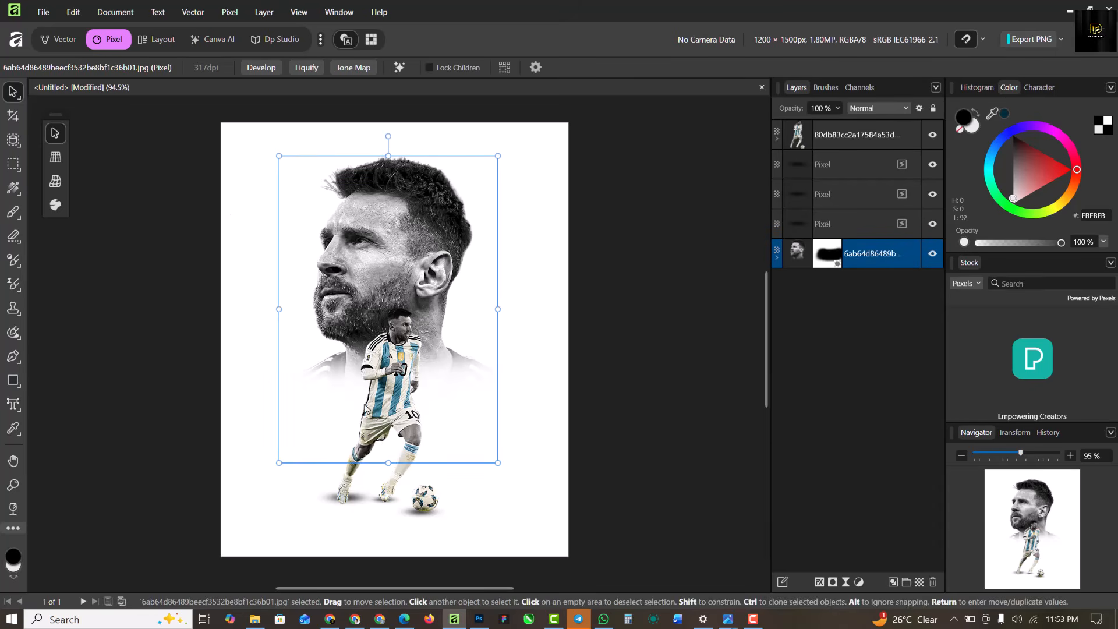
pyautogui.click(255, 619)
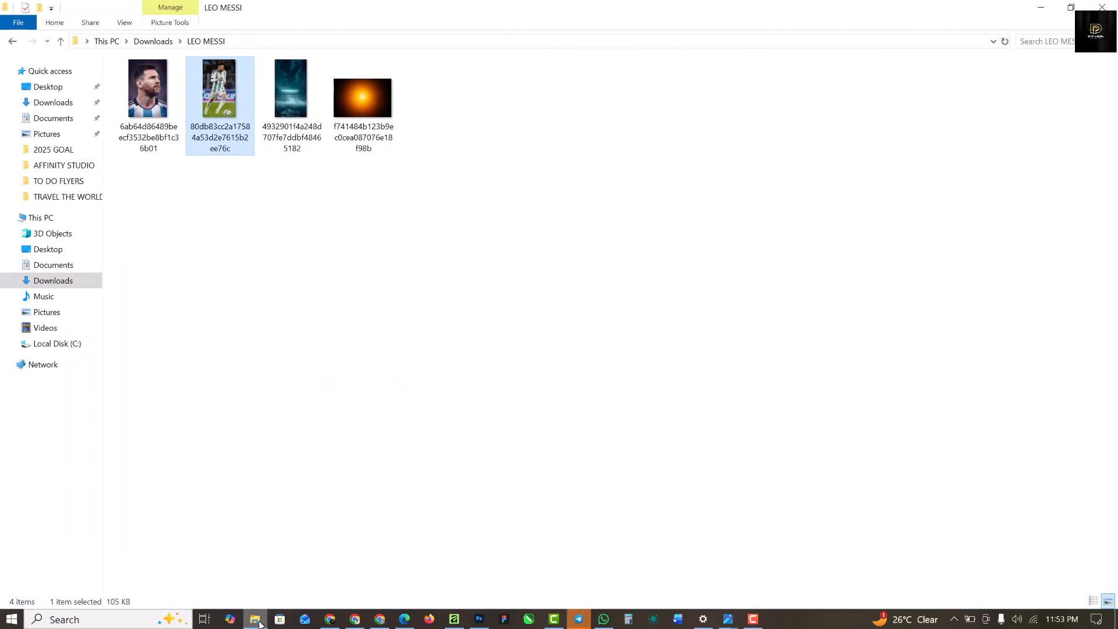
pyautogui.moveTo(280, 105); pyautogui.dragTo(465, 280)
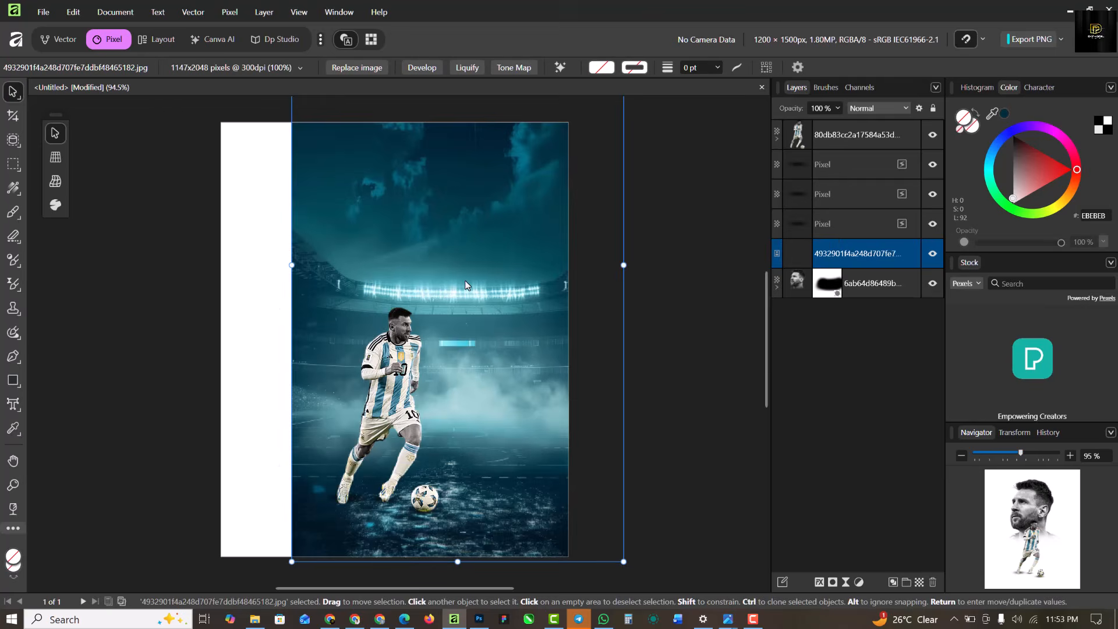
# Step: Enlarge the stadium image to about 115% to cover the whole page and move its layer beneath the portrait
pyautogui.scroll(-2, 552, 265)
pyautogui.moveTo(551, 249); pyautogui.dragTo(511, 279)
pyautogui.moveTo(559, 482); pyautogui.dragTo(574, 510)
pyautogui.moveTo(502, 353); pyautogui.dragTo(502, 364)
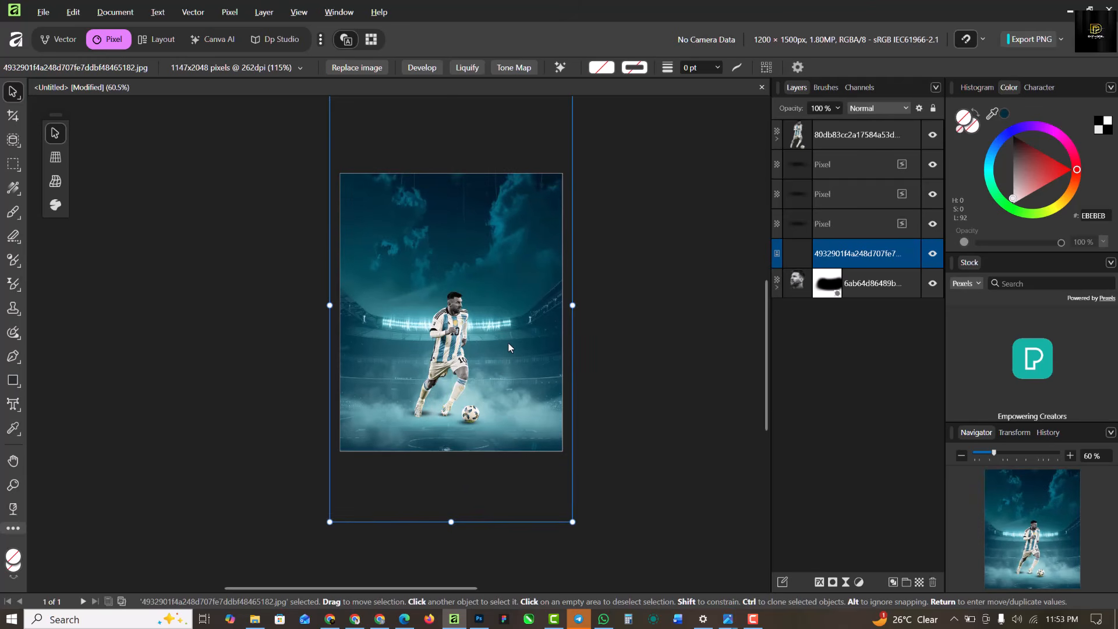
pyautogui.click(659, 382)
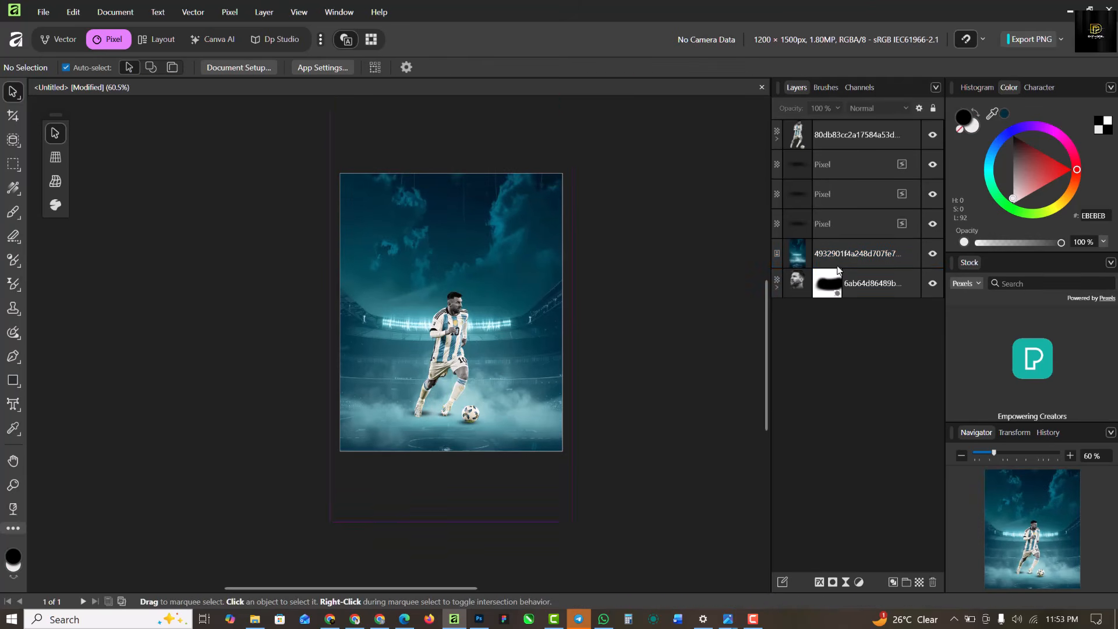
pyautogui.moveTo(844, 256); pyautogui.dragTo(841, 303)
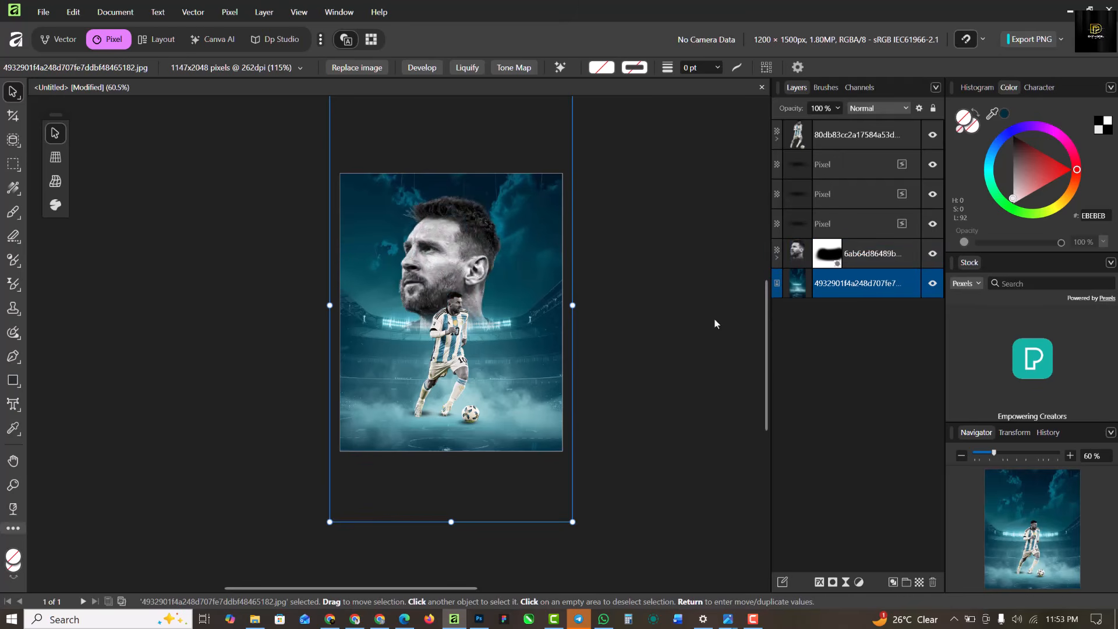
pyautogui.scroll(1, 451, 362)
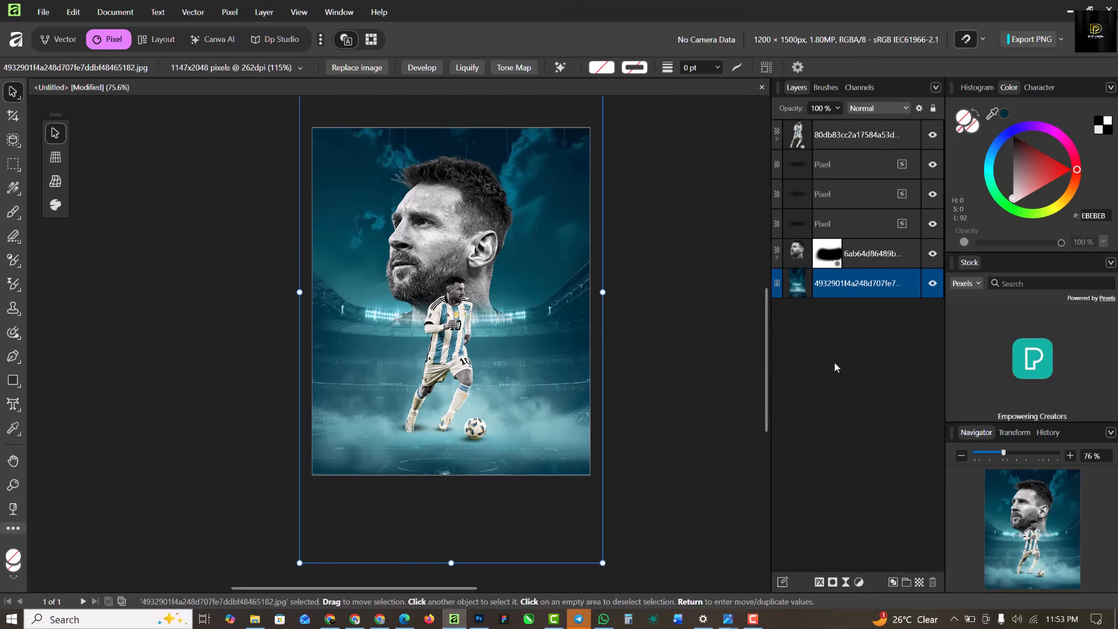
# Step: Add a live Gaussian Blur filter to the stadium image with a radius of 48.2 px
pyautogui.click(856, 583)
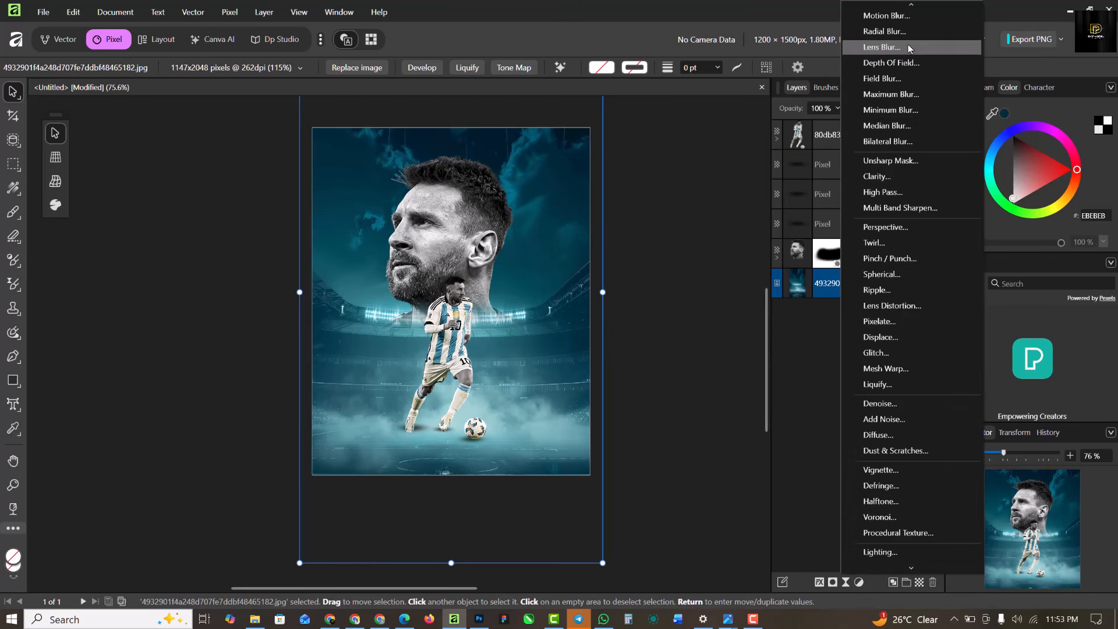
pyautogui.scroll(2, 903, 40)
pyautogui.click(890, 17)
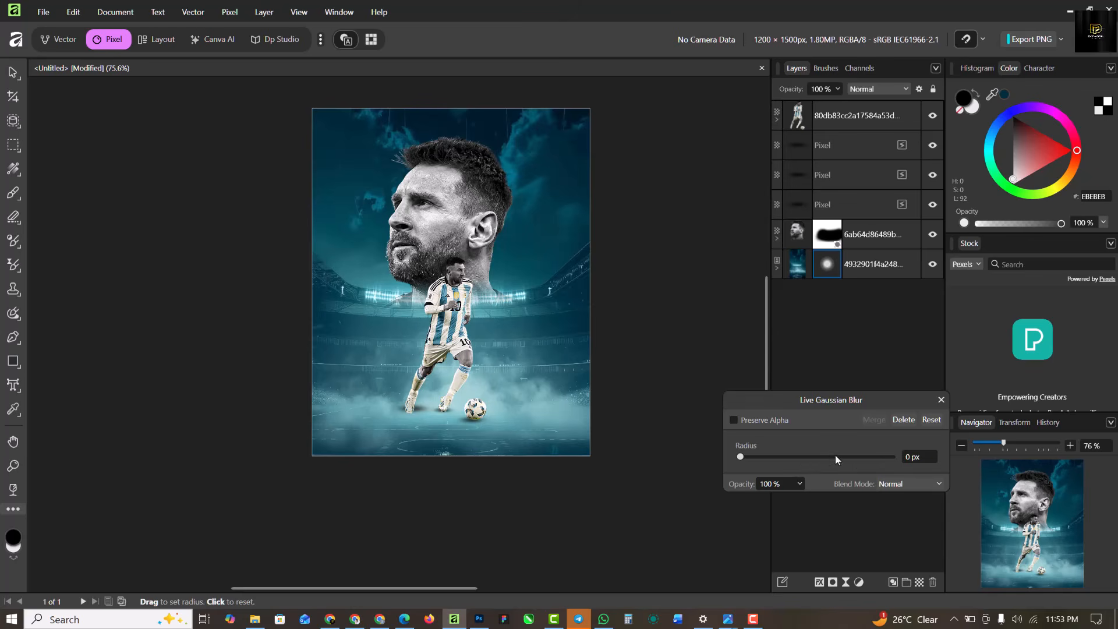
pyautogui.moveTo(836, 456); pyautogui.dragTo(879, 458)
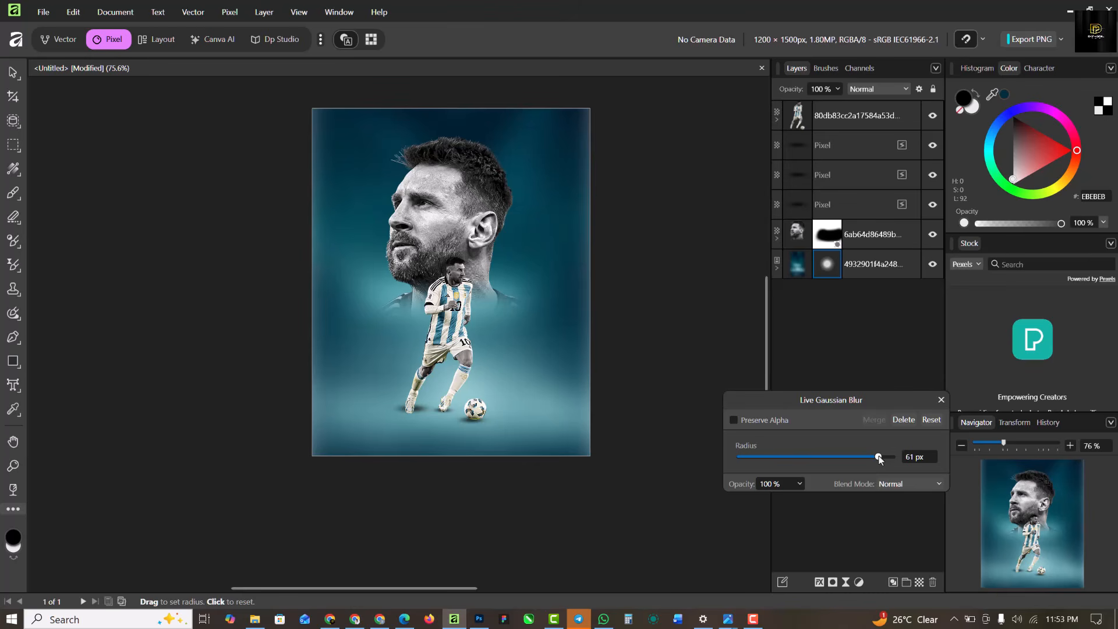
pyautogui.moveTo(874, 458); pyautogui.dragTo(872, 458)
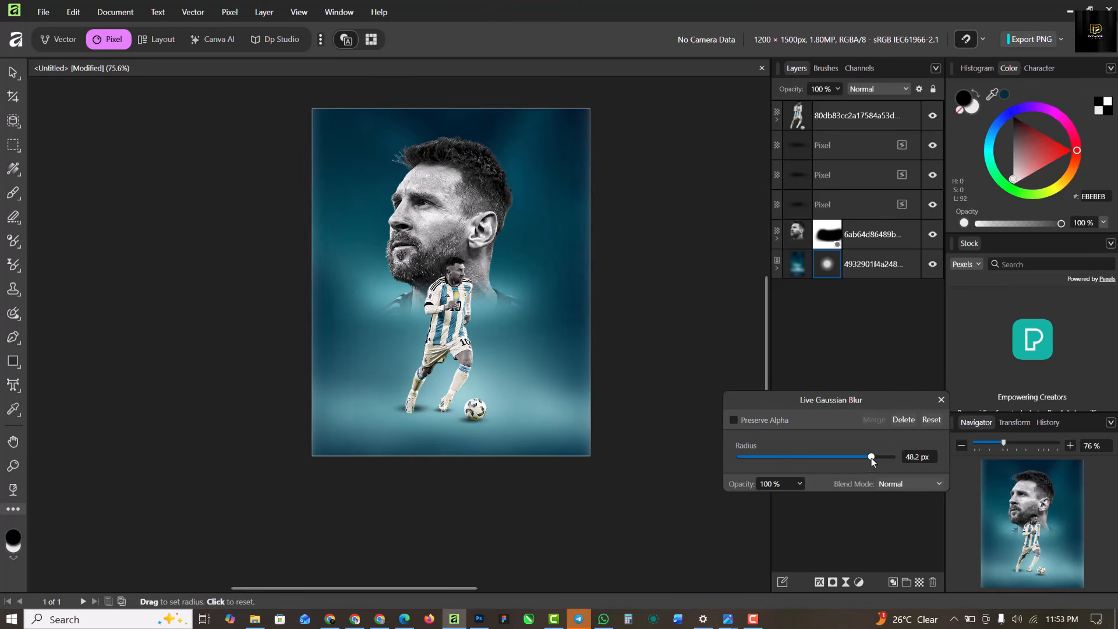
pyautogui.click(940, 400)
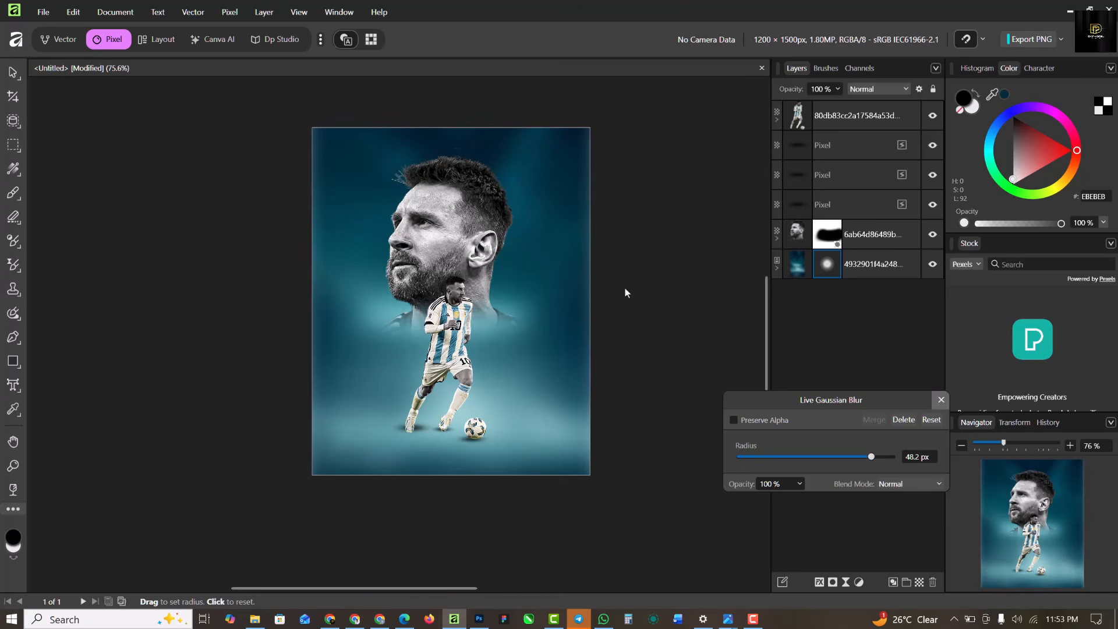
# Step: Enlarge the blurred stadium image to about 136% and shift it slightly upward so its soft edges fall outside the page
pyautogui.click(584, 275)
pyautogui.scroll(-1, 513, 276)
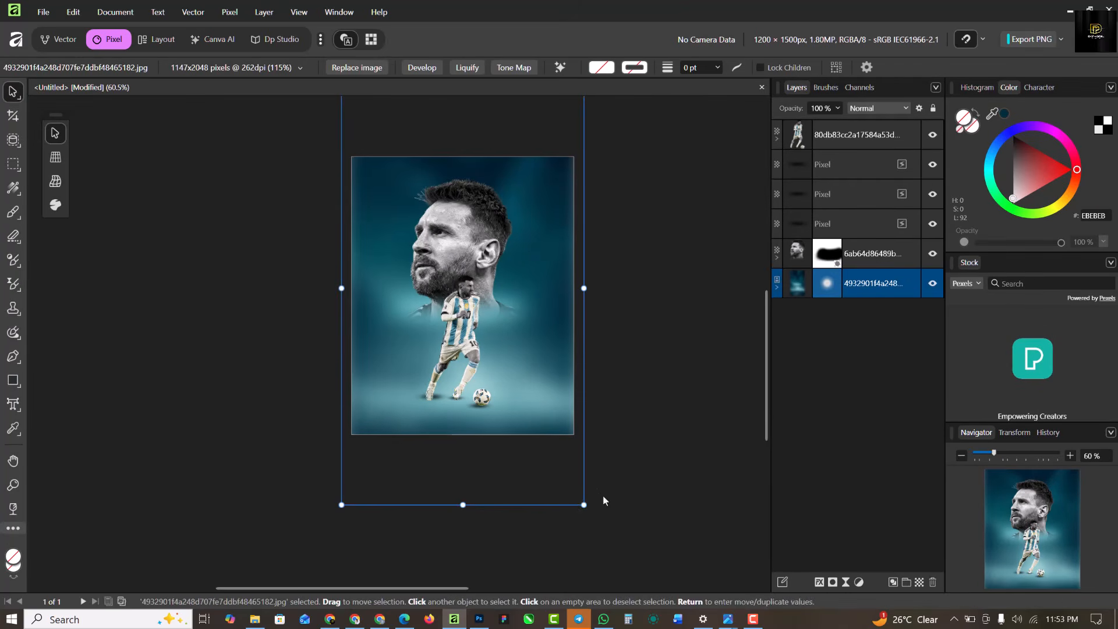
pyautogui.moveTo(593, 511); pyautogui.dragTo(616, 532)
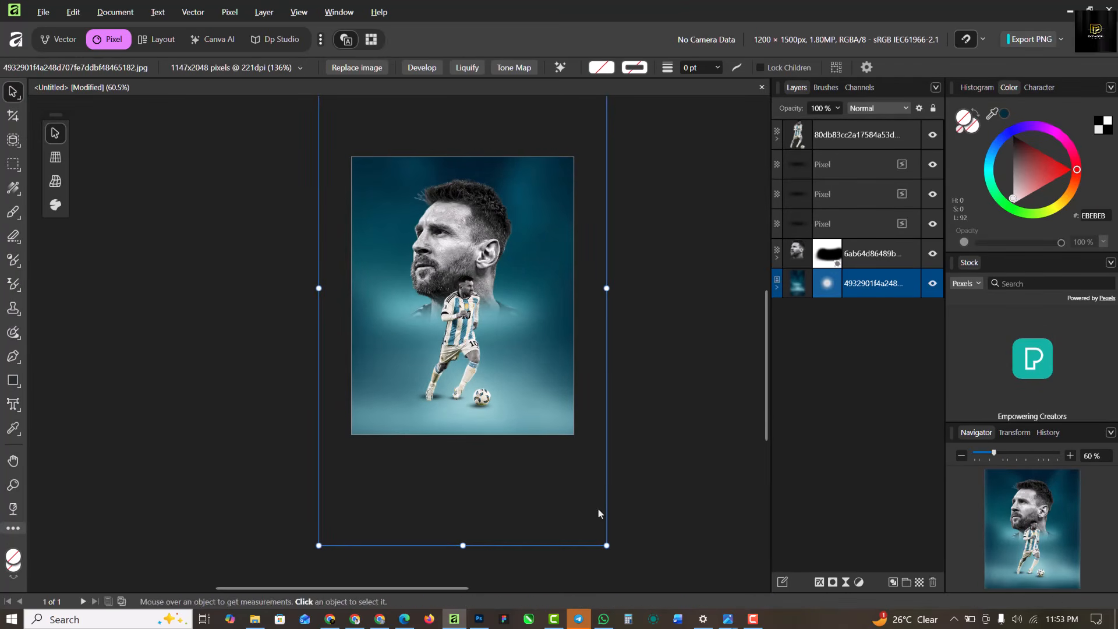
pyautogui.moveTo(571, 432); pyautogui.dragTo(571, 431)
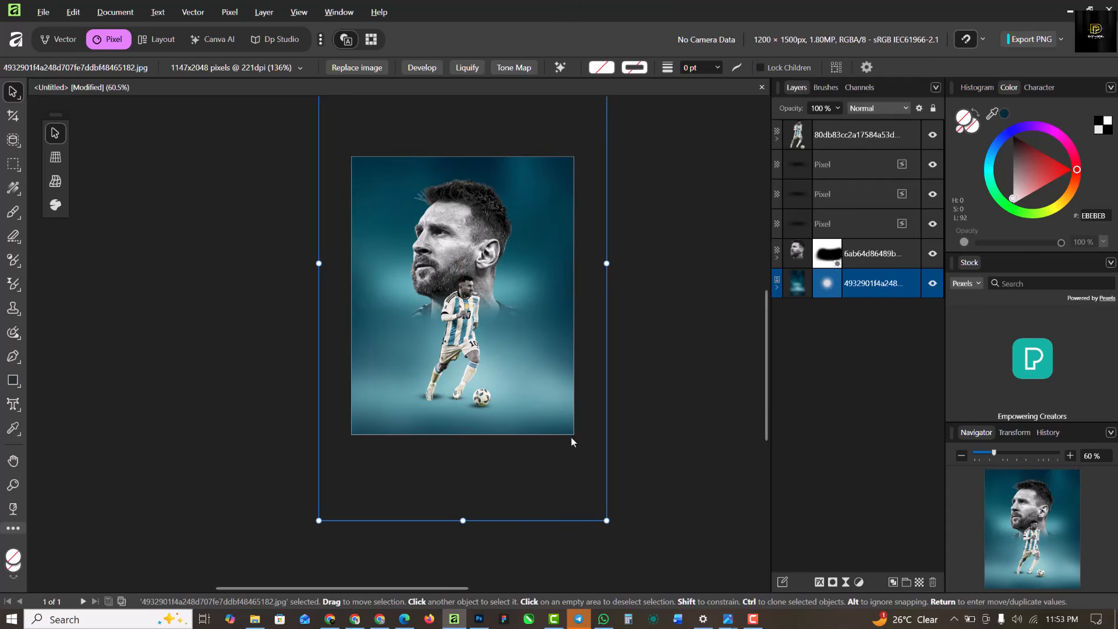
pyautogui.click(672, 401)
pyautogui.scroll(1, 483, 360)
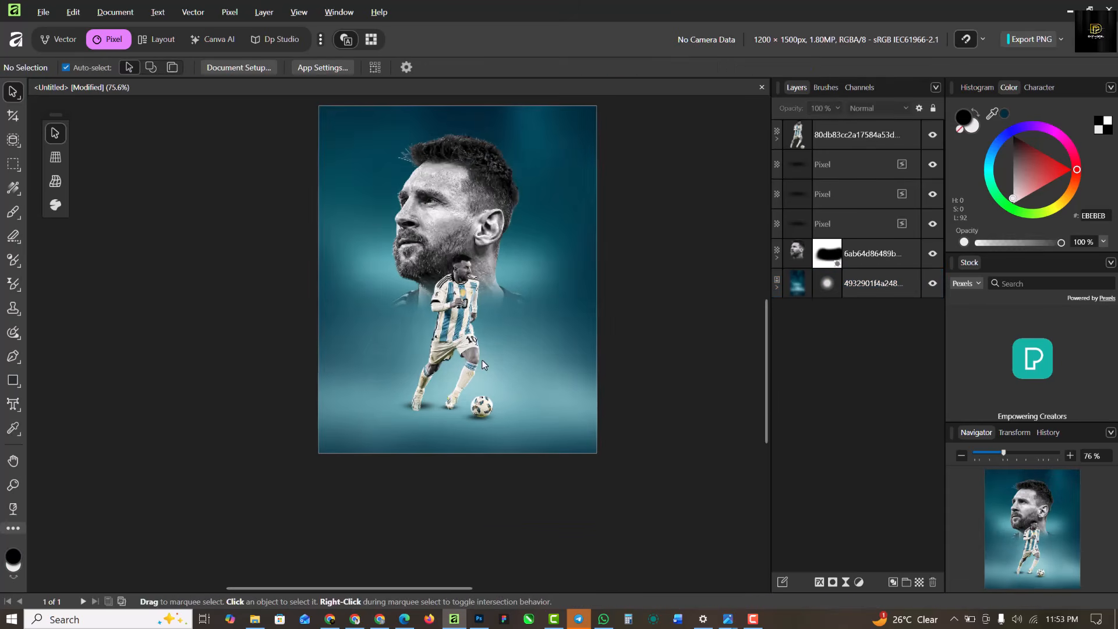
pyautogui.scroll(1, 482, 360)
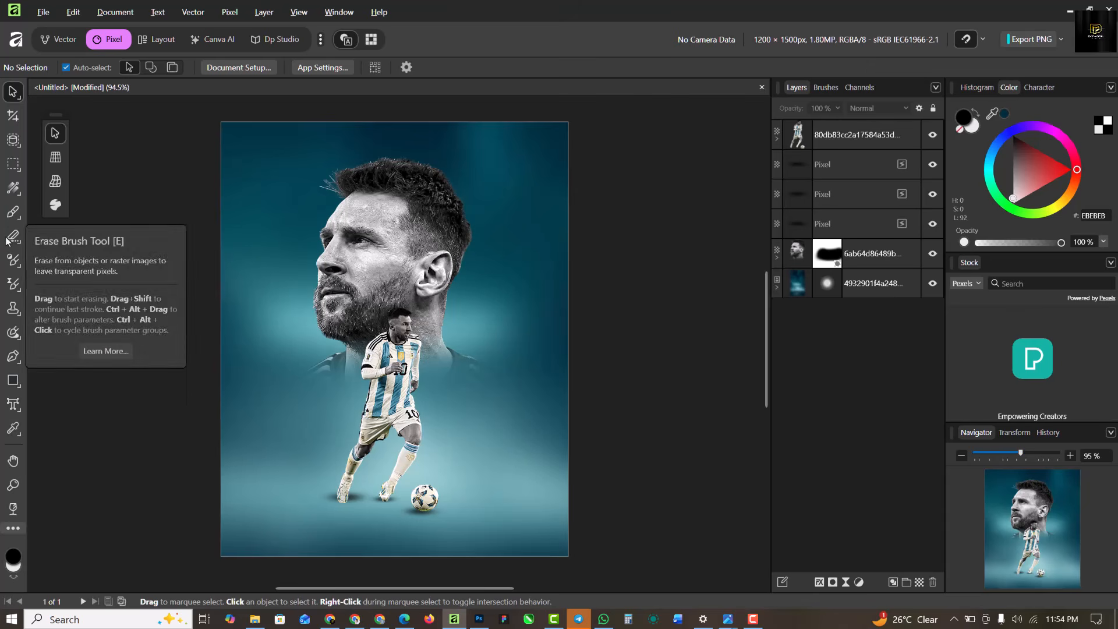
# Step: Add the art text "LIONEL" beside the portrait's face
pyautogui.click(14, 404)
pyautogui.click(272, 256)
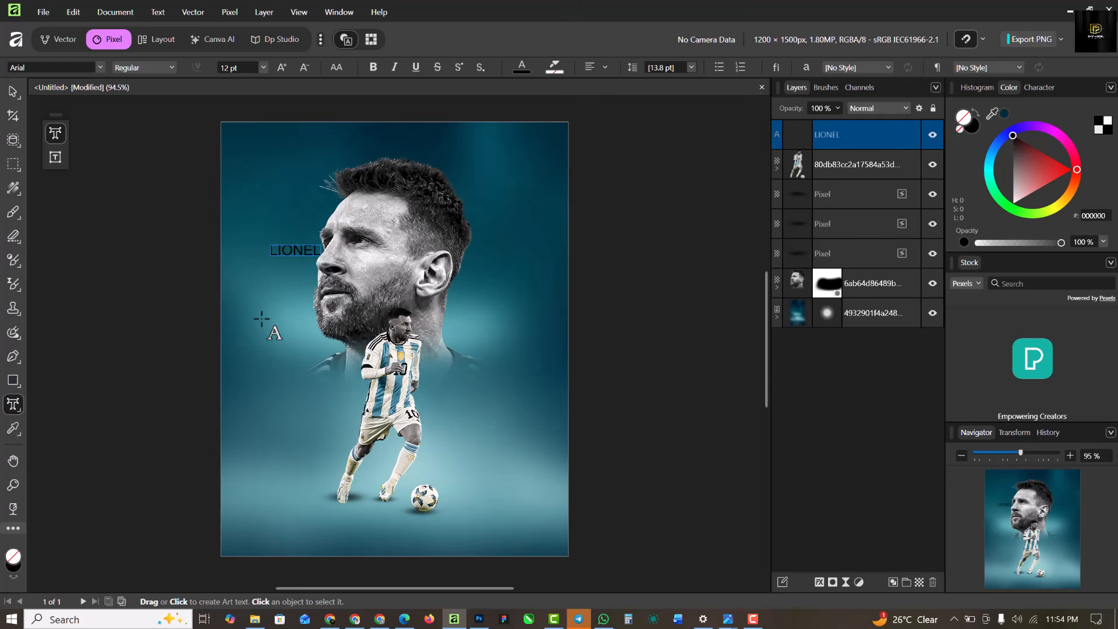
pyautogui.press('Escape')
# Step: Change the "LIONEL" text's font to Bauer from the recently used fonts
pyautogui.click(100, 67)
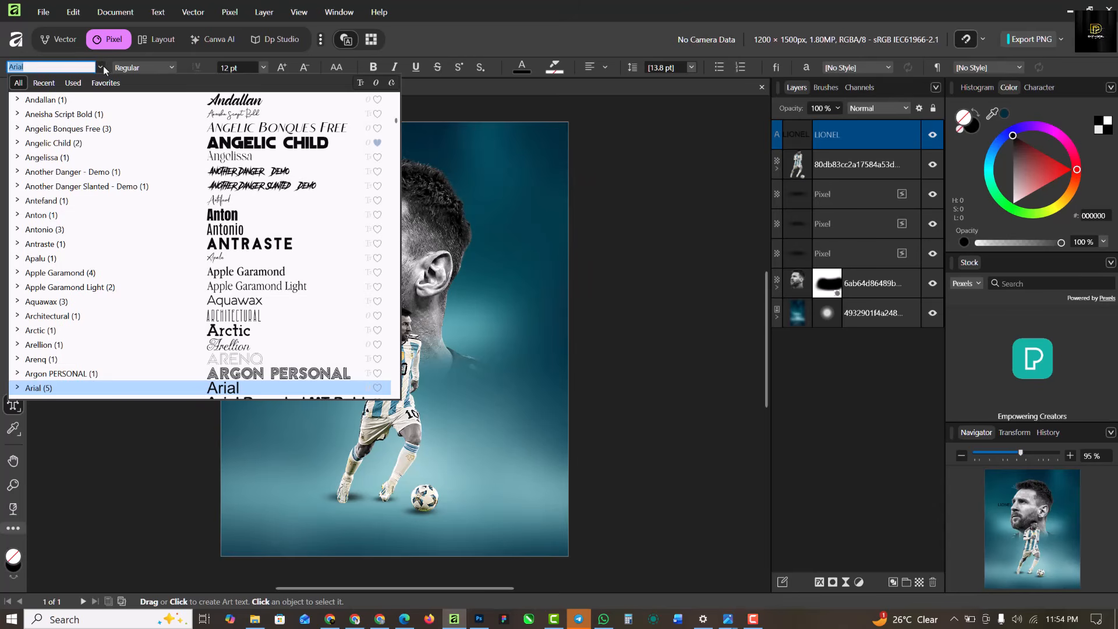
pyautogui.click(41, 84)
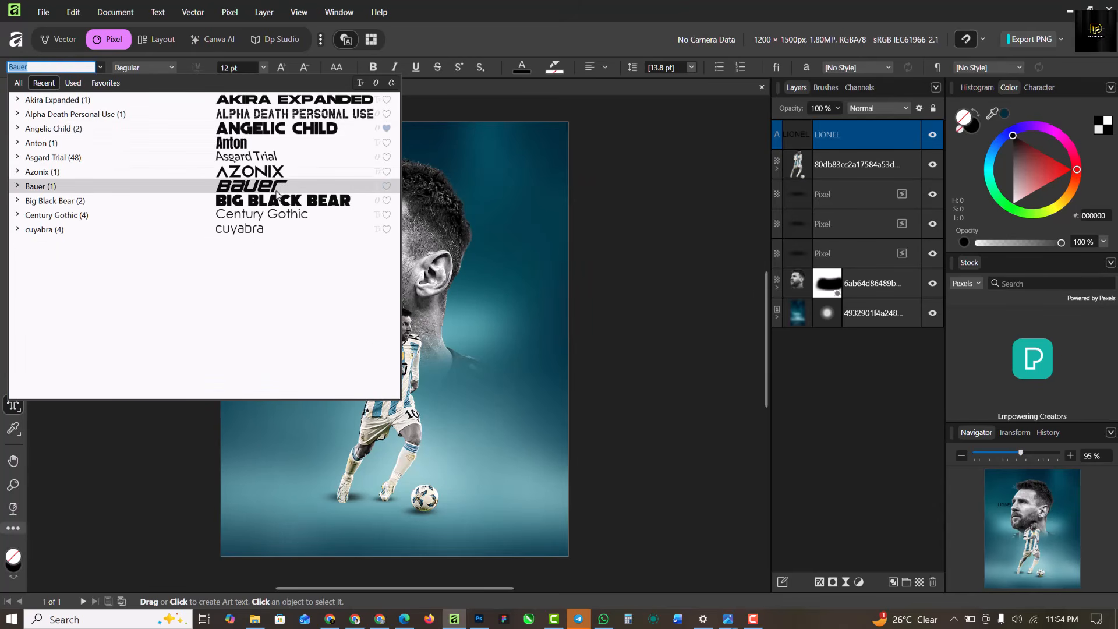
pyautogui.click(256, 188)
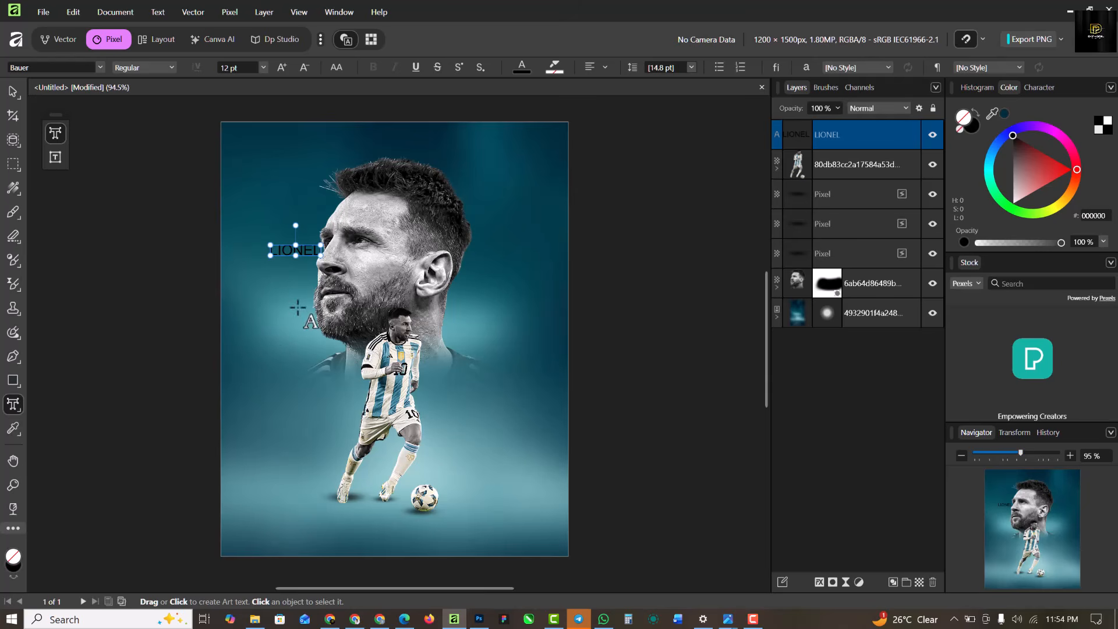
# Step: Reapply the recently used Bauer font to the "LIONEL" text and move the text down beside the portrait's beard
pyautogui.click(13, 92)
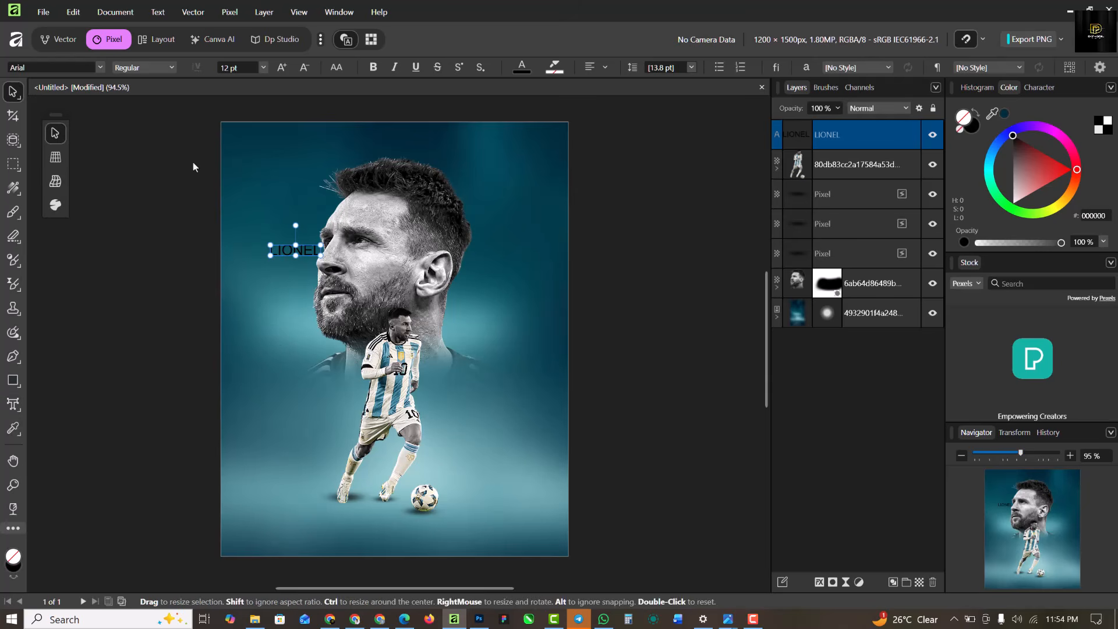
pyautogui.click(100, 68)
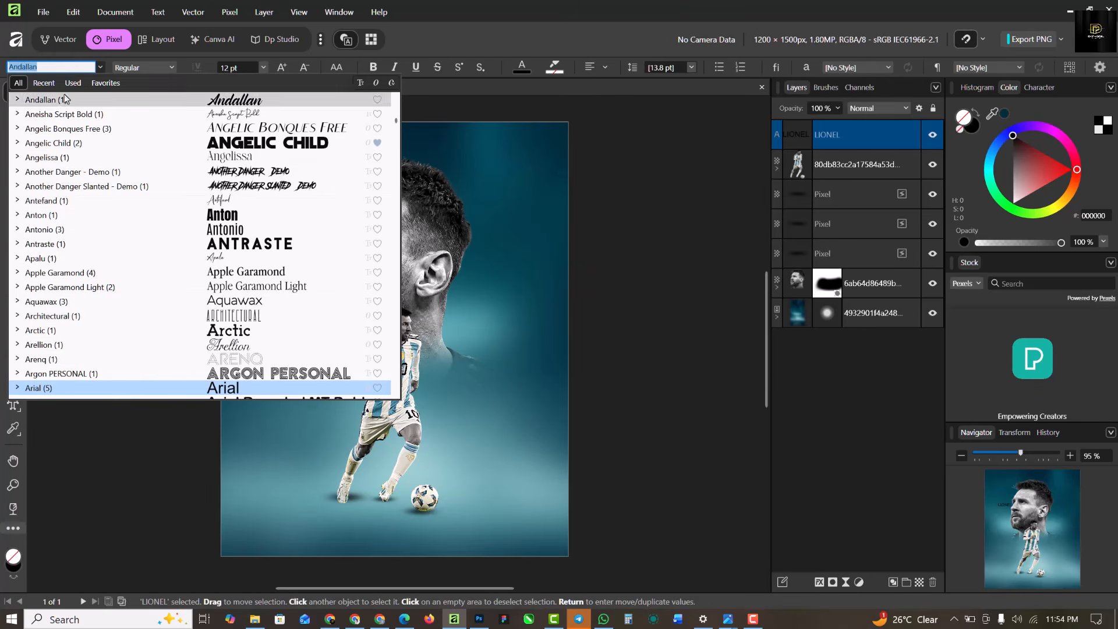
pyautogui.click(44, 83)
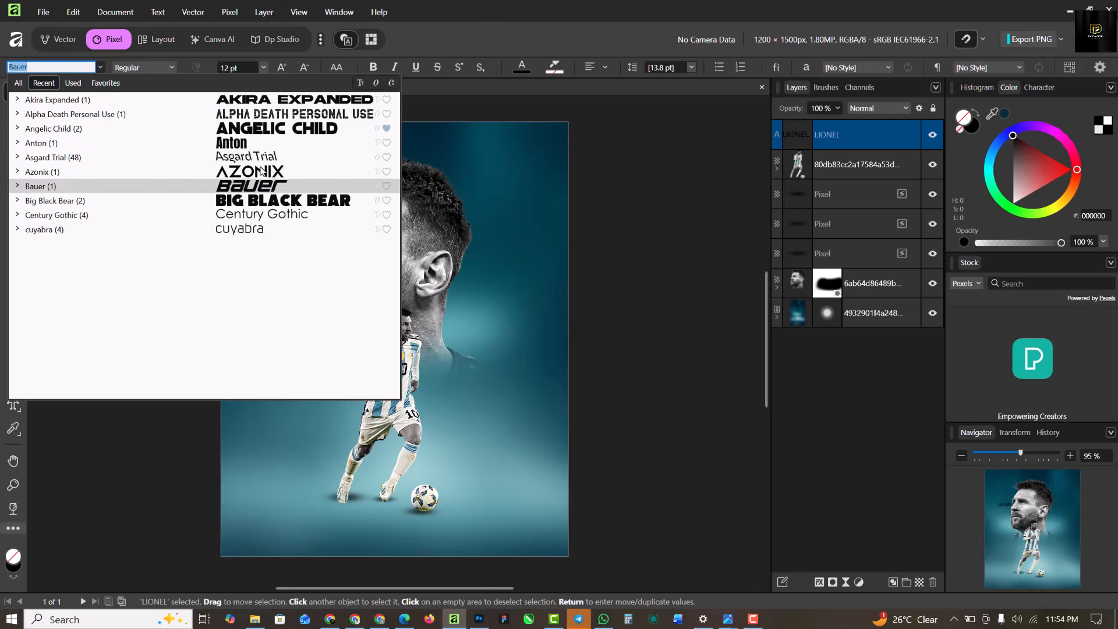
pyautogui.click(256, 186)
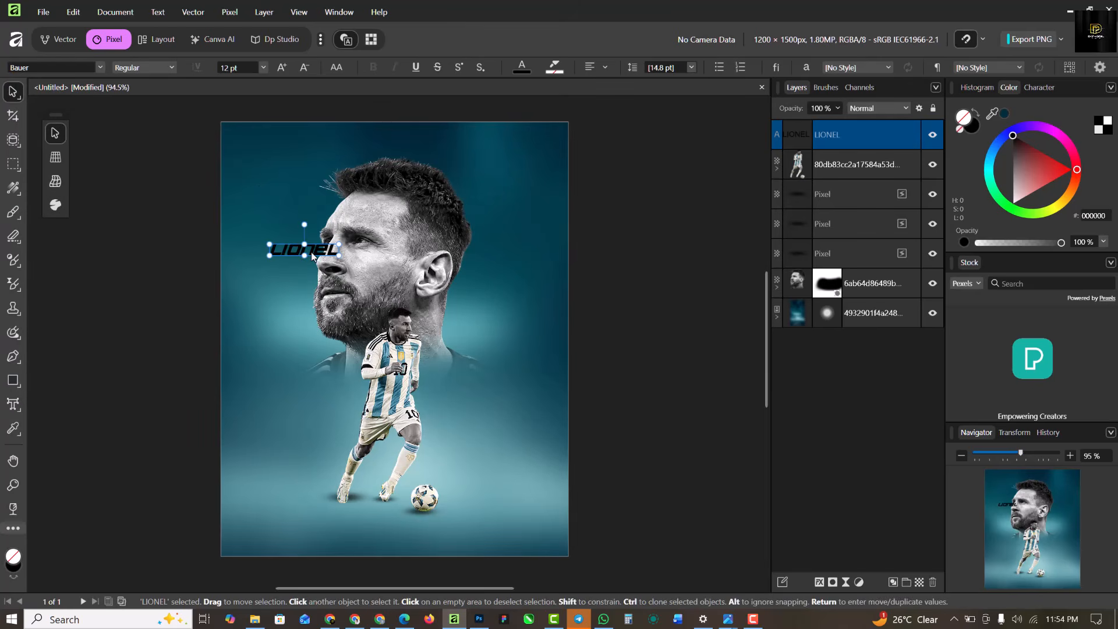
pyautogui.moveTo(312, 255); pyautogui.dragTo(285, 342)
pyautogui.scroll(1, 285, 342)
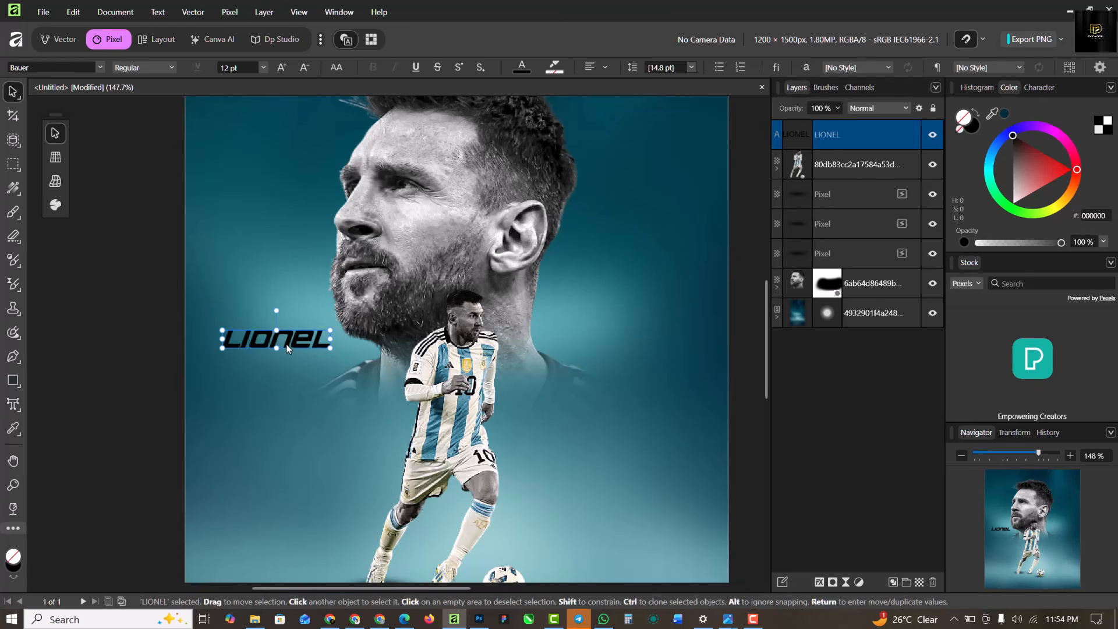
# Step: Duplicate the "LIONEL" text directly below itself and change the copy's wording to "MESSI"
pyautogui.moveTo(286, 344)
pyautogui.mouseDown()
pyautogui.moveTo(288, 369)
pyautogui.moveTo(288, 357)
pyautogui.mouseUp()
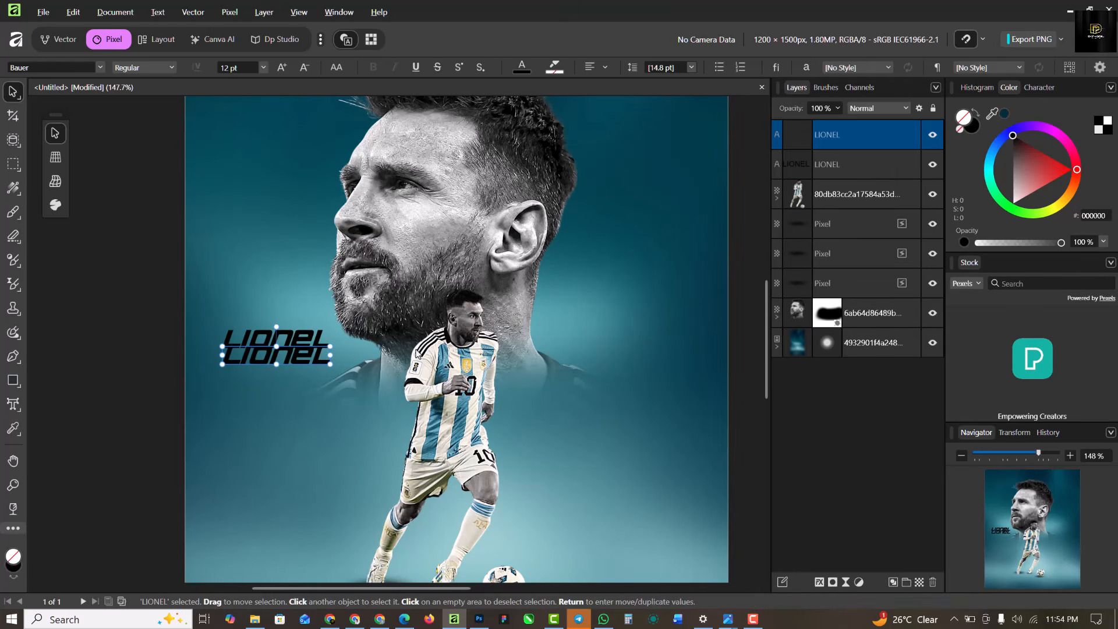
pyautogui.doubleClick(307, 360)
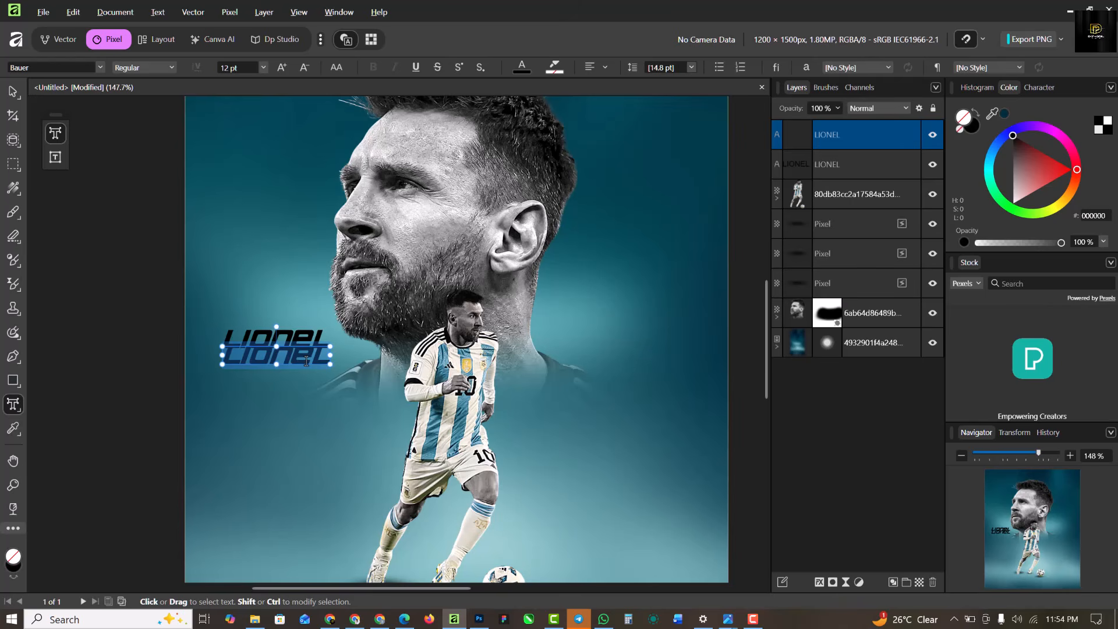
pyautogui.write('M')
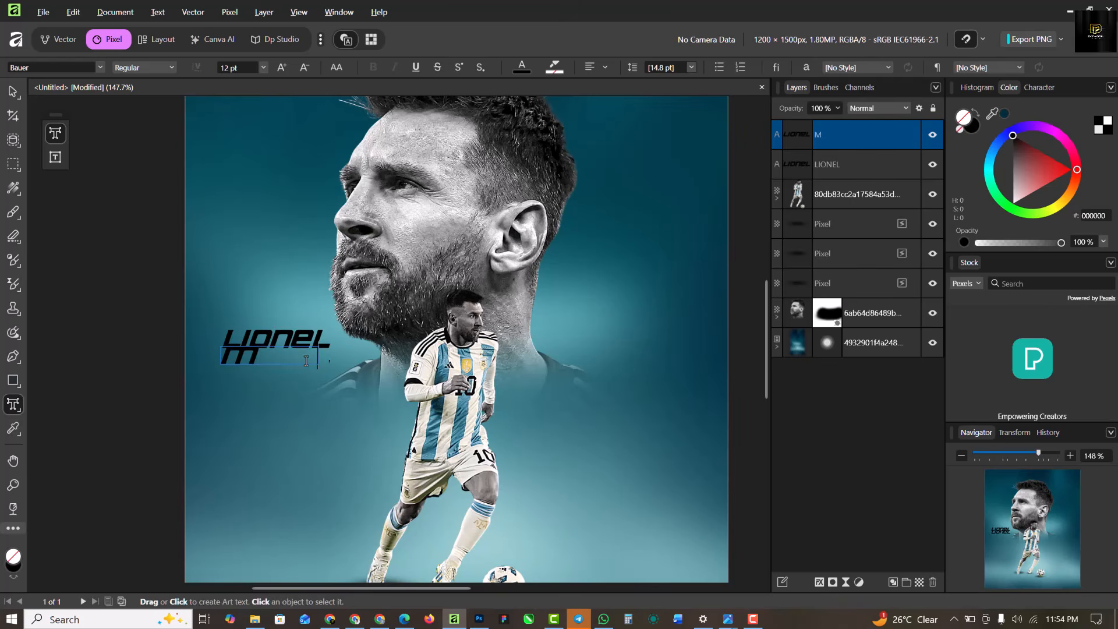
pyautogui.write('ESSI')
pyautogui.press('Escape')
pyautogui.click(12, 92)
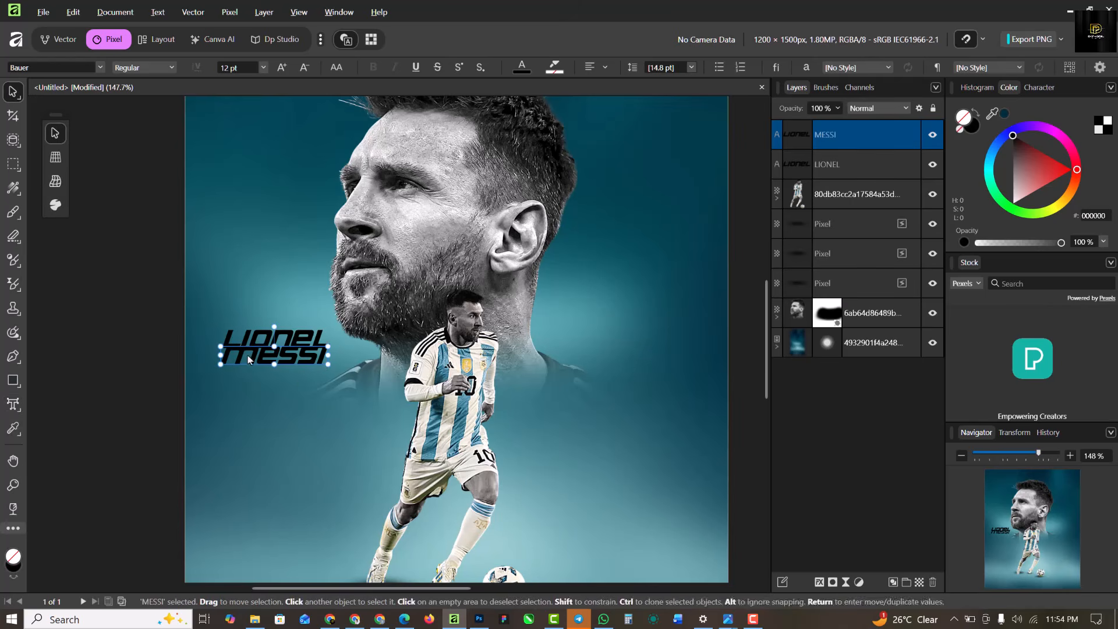
# Step: Position "MESSI" closely beneath "LIONEL" with a narrow gap between the lines and a slight offset to the left
pyautogui.scroll(5, 274, 350)
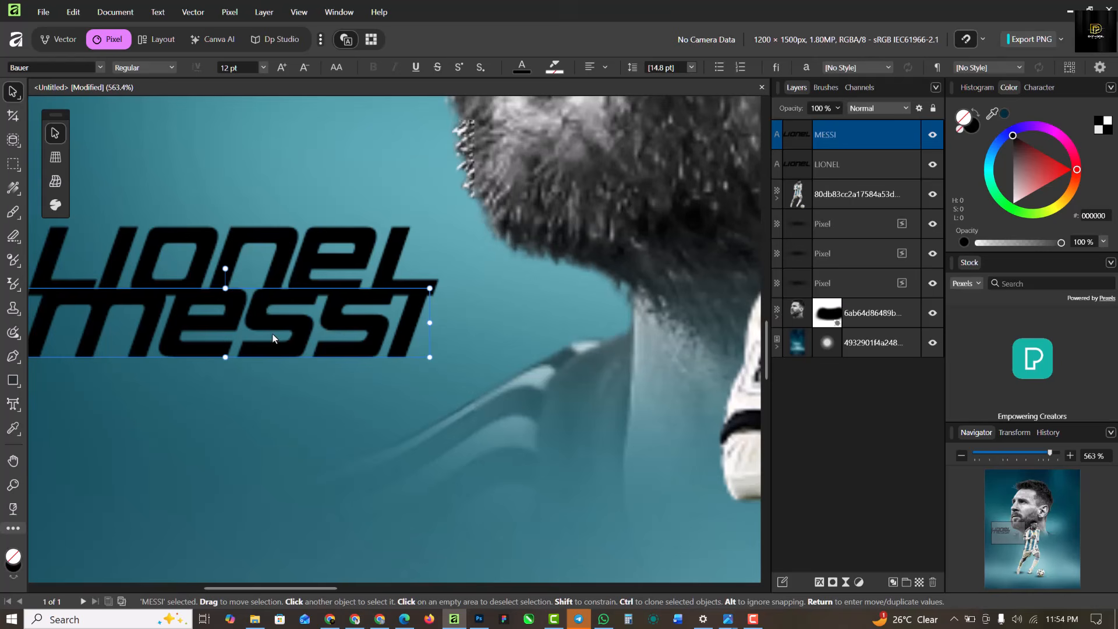
pyautogui.moveTo(274, 338); pyautogui.dragTo(268, 352)
pyautogui.scroll(-3, 270, 352)
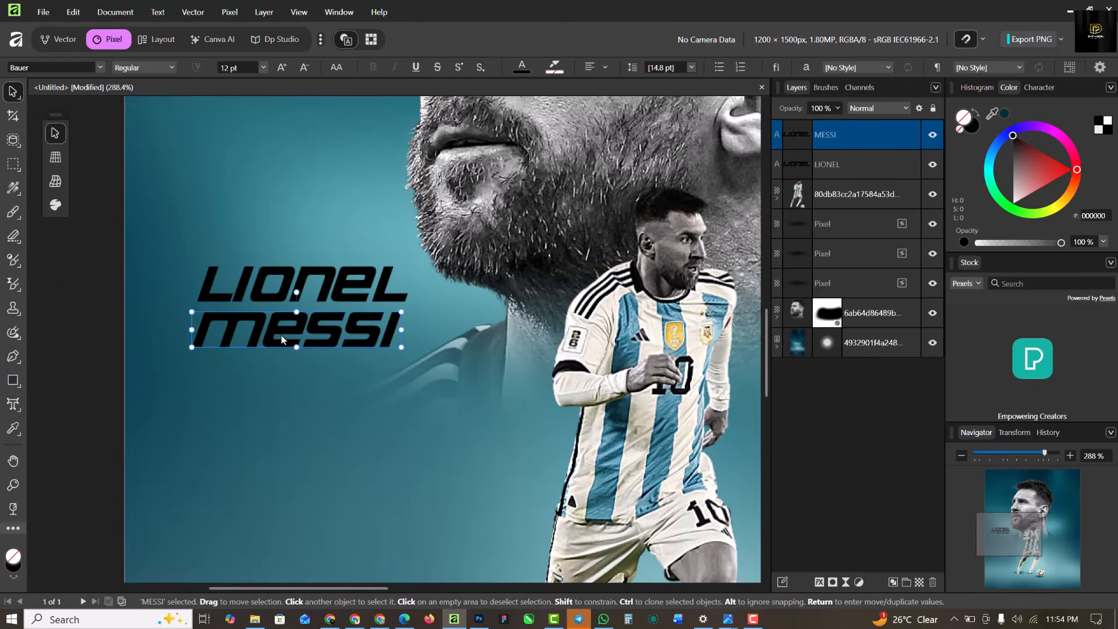
pyautogui.scroll(3, 285, 340)
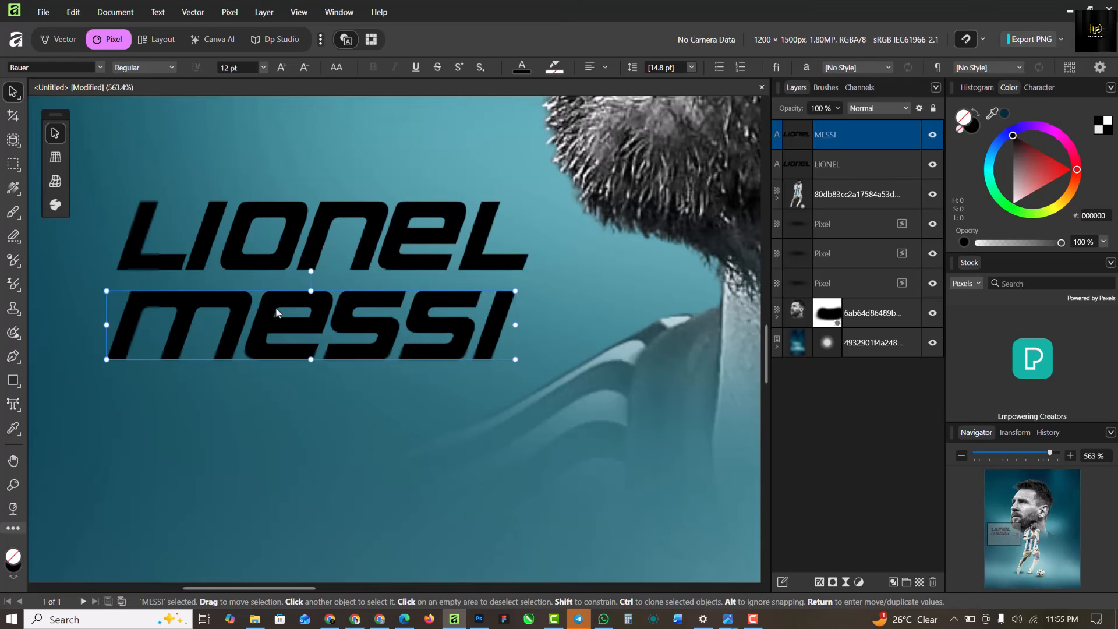
pyautogui.moveTo(277, 323); pyautogui.dragTo(275, 305)
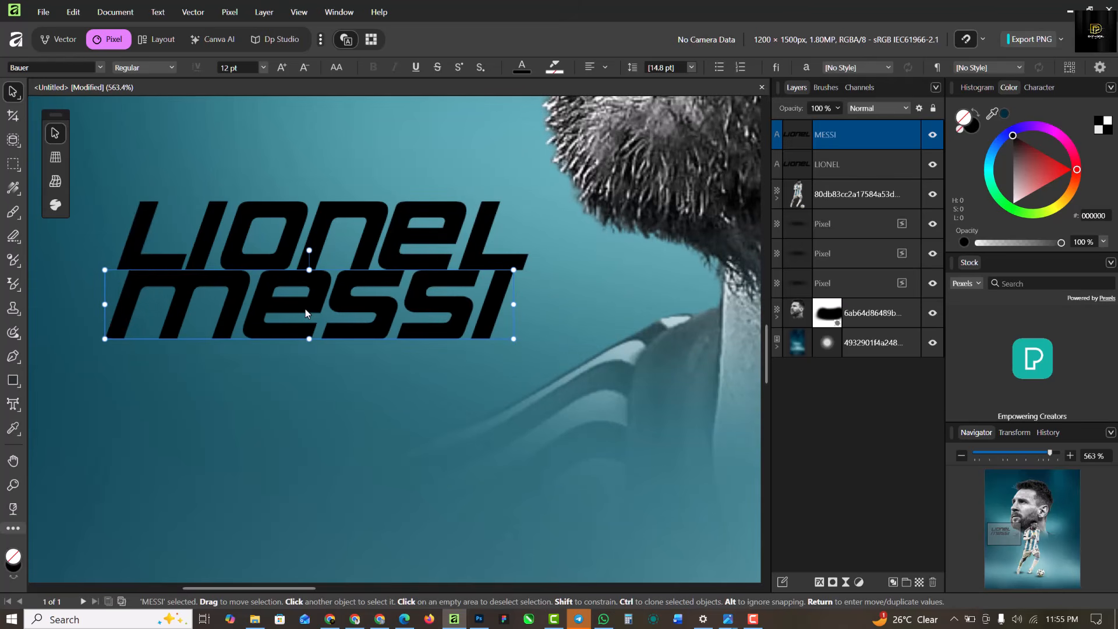
pyautogui.hotkey('shift', 'Down')
pyautogui.hotkey('shift', 'Down')
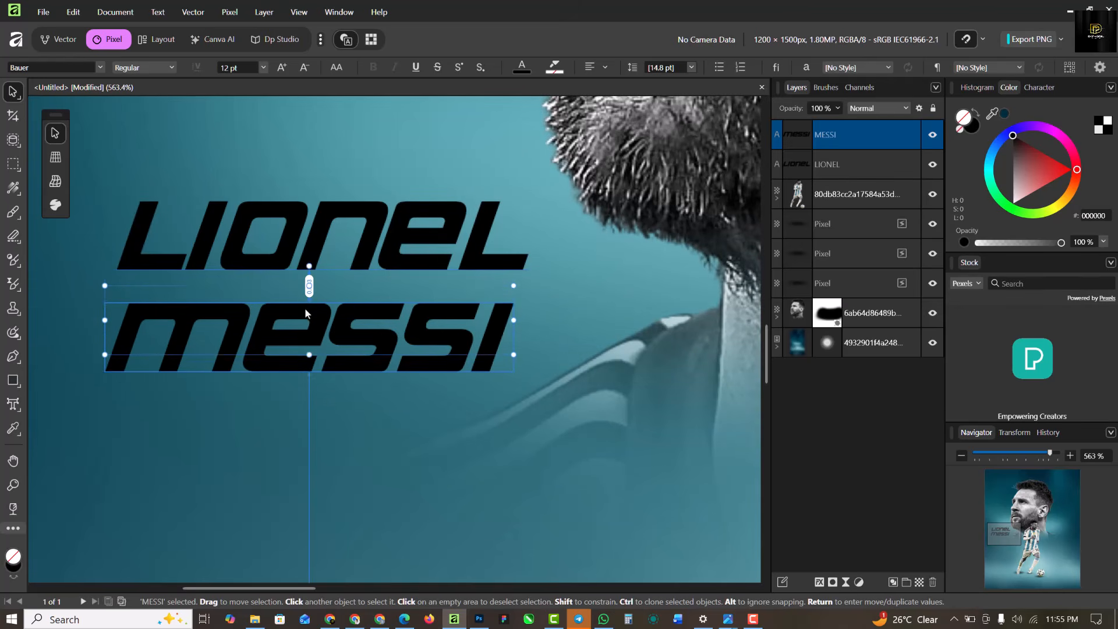
pyautogui.hotkey('shift', 'Up')
pyautogui.hotkey('shift', 'Up')
pyautogui.hotkey('shift', 'Up')
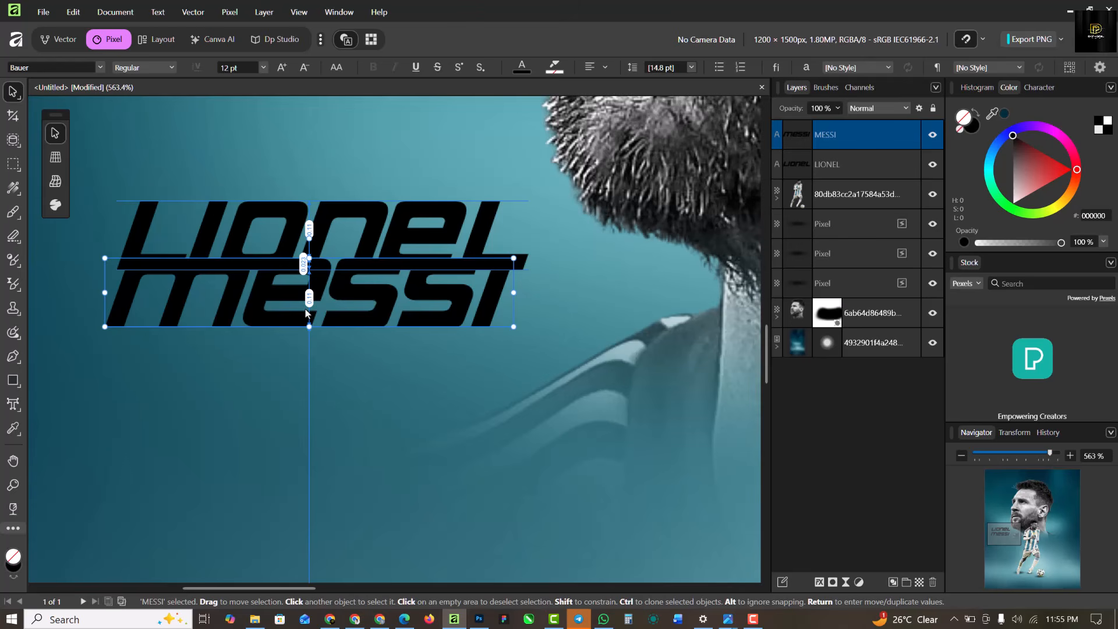
pyautogui.hotkey('shift', 'Down')
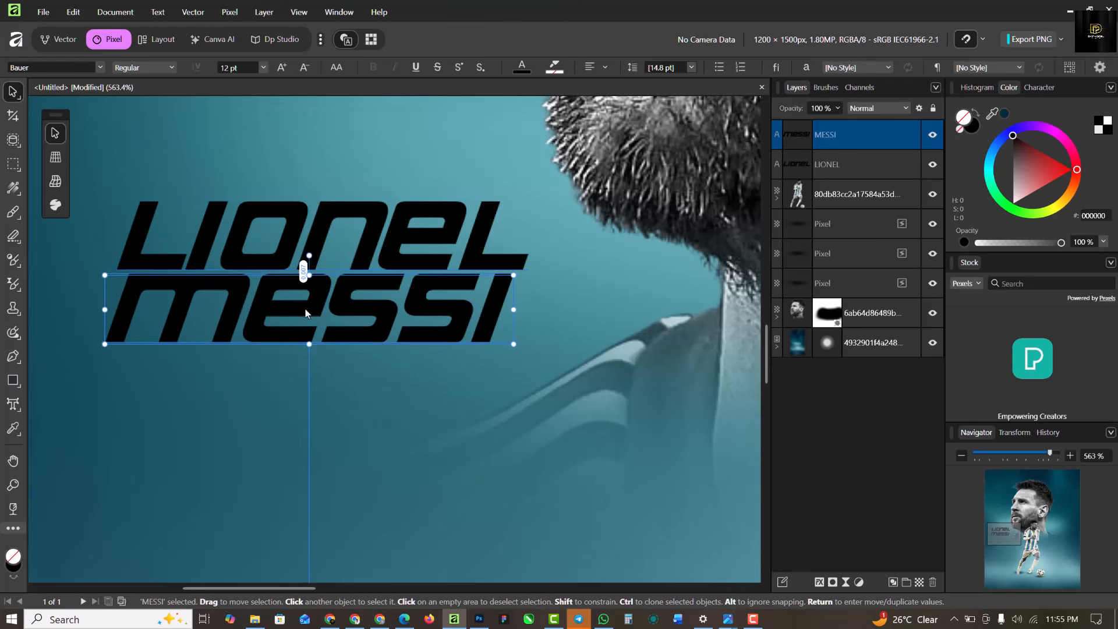
pyautogui.press('Down')
pyautogui.press('Left')
pyautogui.press('Left')
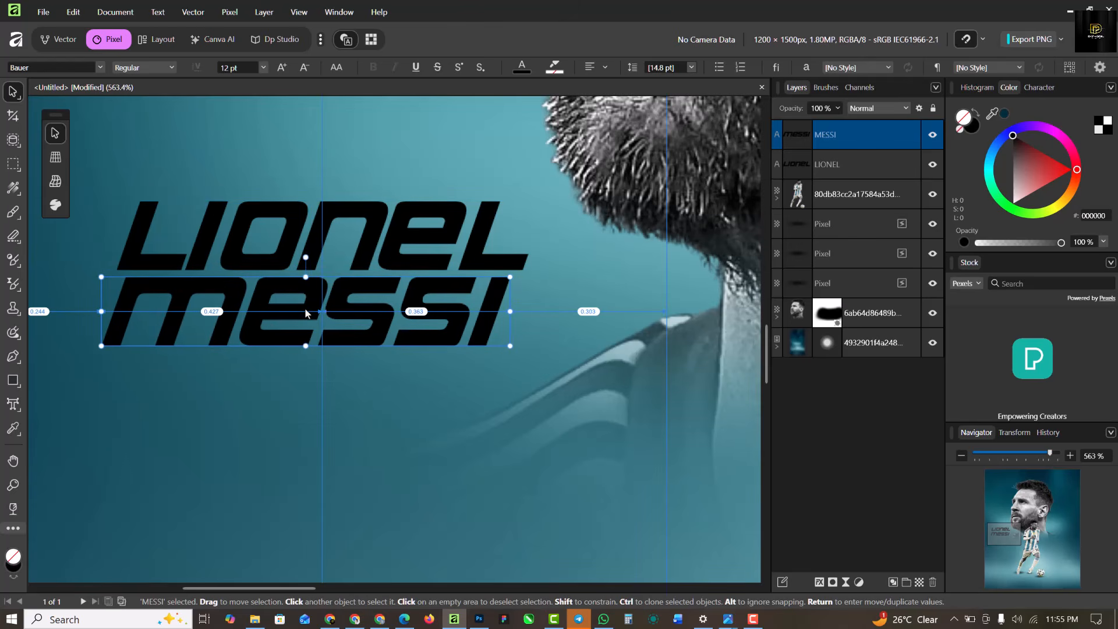
# Step: Recolor both the "LIONEL" and "MESSI" texts white (FFFFFF)
pyautogui.keyDown('shift'); pyautogui.click(264, 256); pyautogui.keyUp('shift')
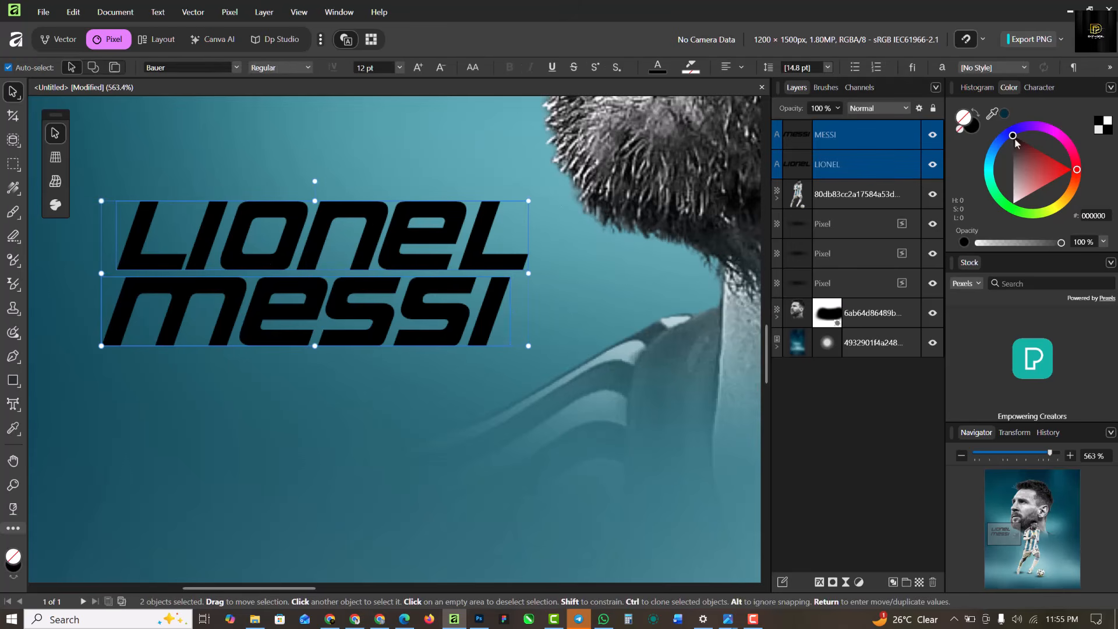
pyautogui.click(1111, 124)
pyautogui.click(1109, 124)
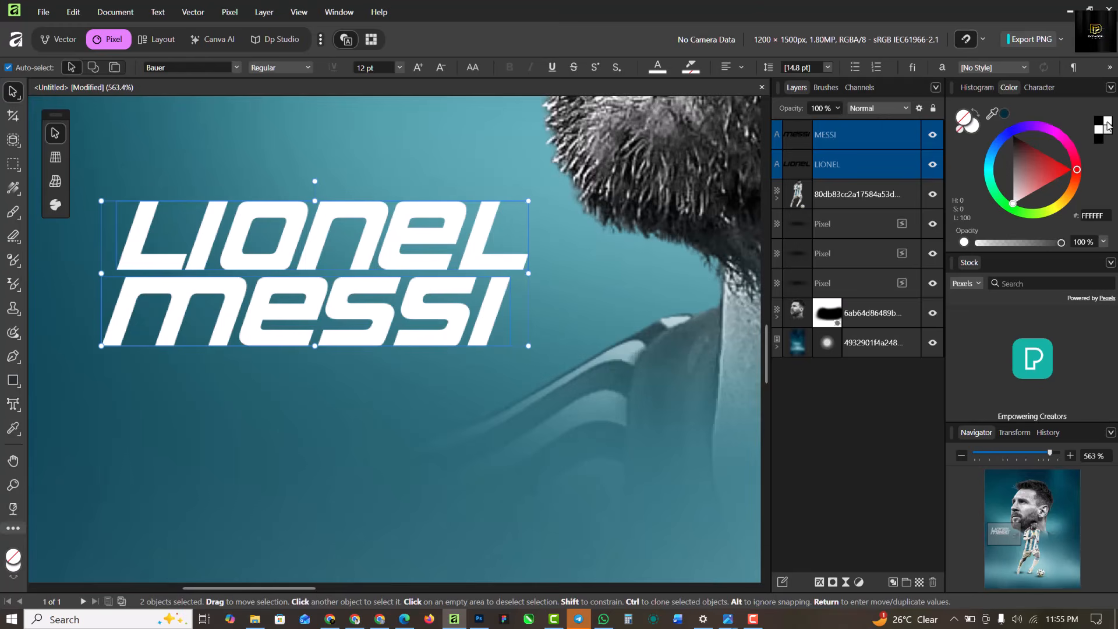
# Step: Scale the two title texts down together slightly, to a font size of about 11.7 pt
pyautogui.scroll(-8, 353, 263)
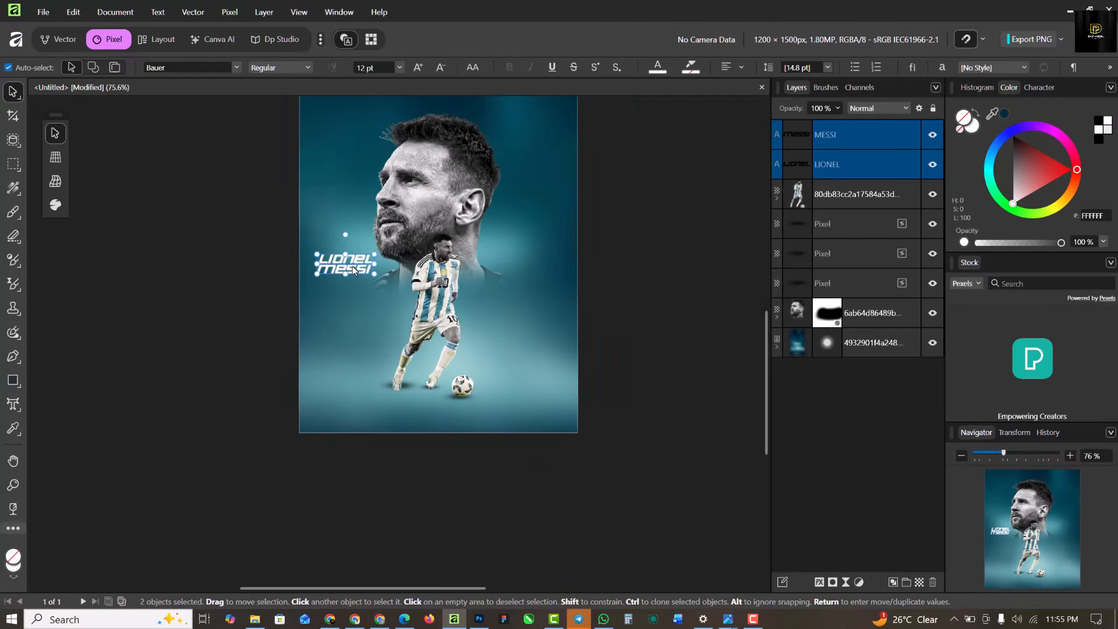
pyautogui.scroll(3, 349, 267)
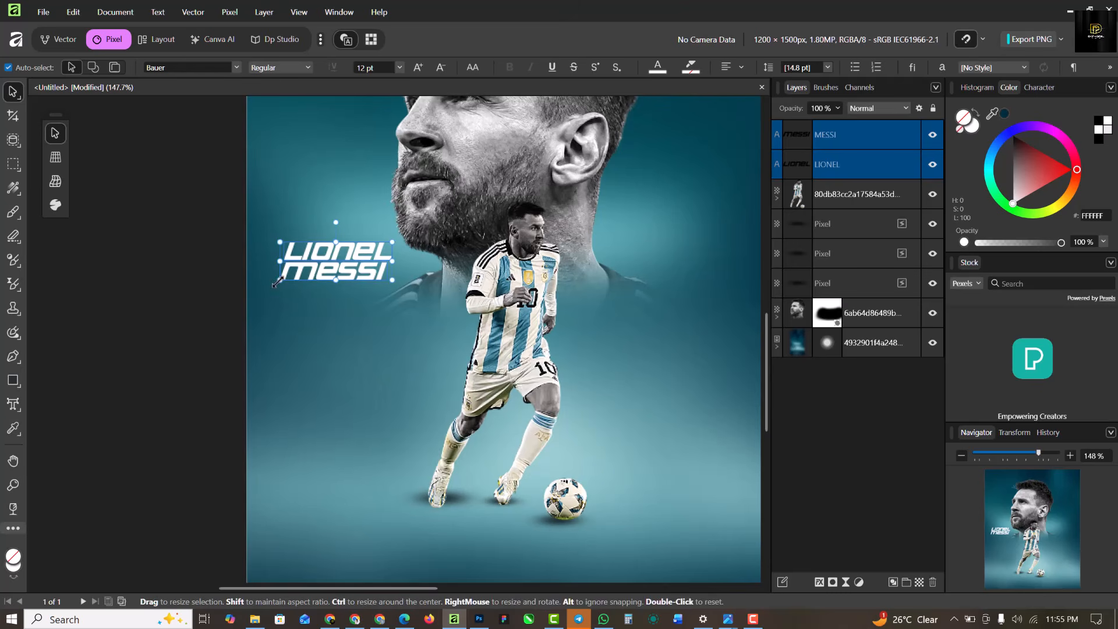
pyautogui.moveTo(278, 281); pyautogui.dragTo(283, 279)
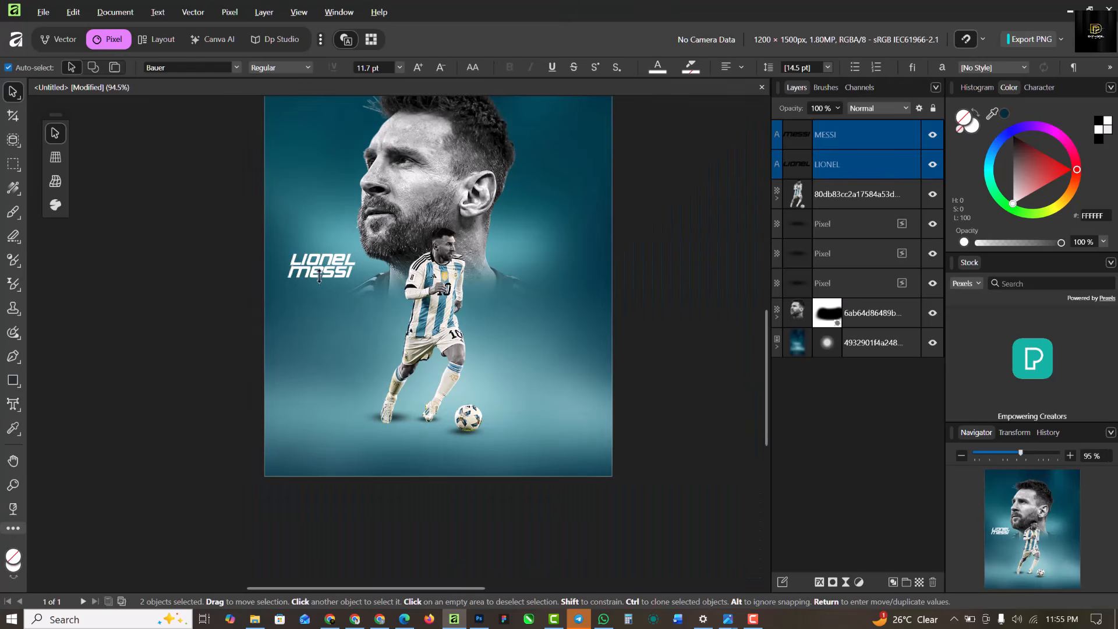
pyautogui.scroll(-2, 297, 274)
pyautogui.scroll(-2, 336, 271)
pyautogui.scroll(2, 344, 345)
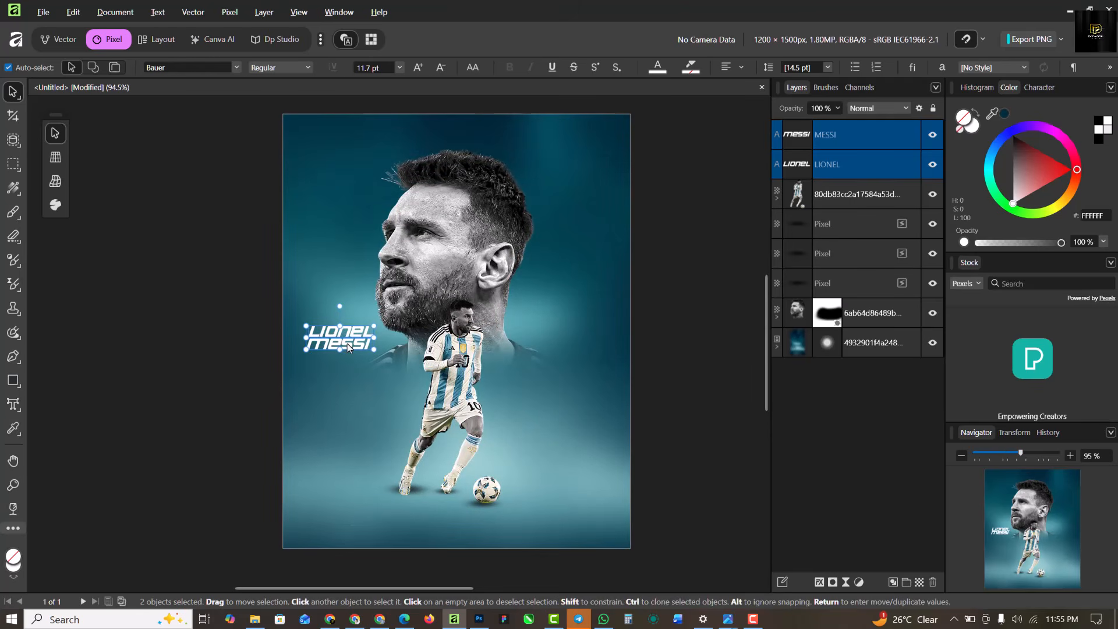
# Step: Group the "LIONEL" and "MESSI" texts and name the group "MAIN"
pyautogui.hotkey('ctrl', 'g')
pyautogui.doubleClick(823, 134)
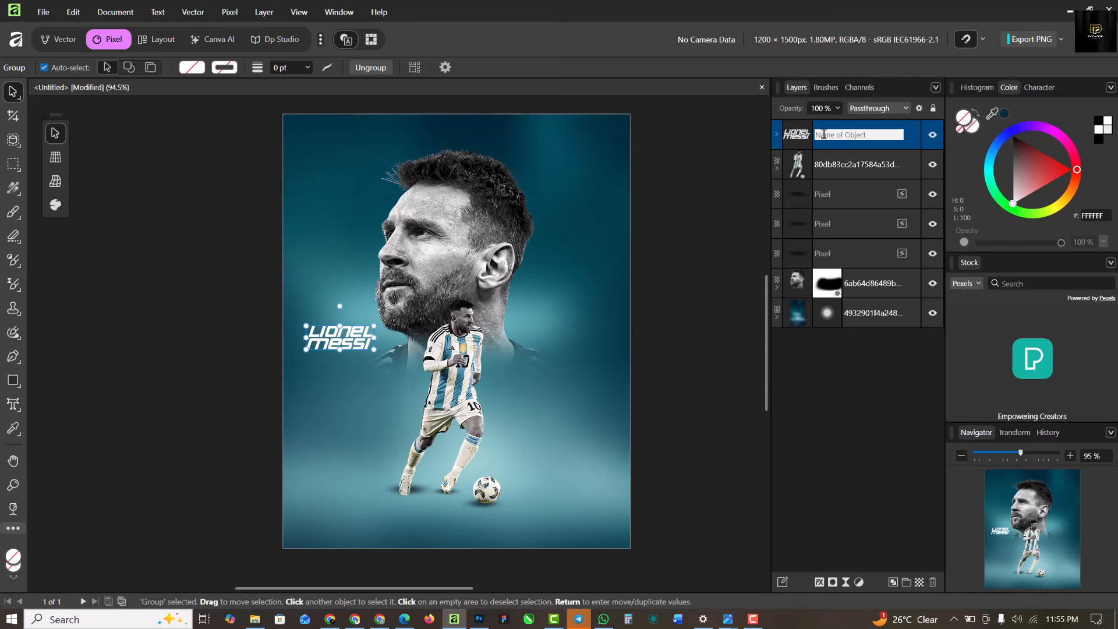
pyautogui.write('MAN')
pyautogui.moveTo(835, 134); pyautogui.dragTo(818, 136)
pyautogui.write('MAIN')
pyautogui.press('Return')
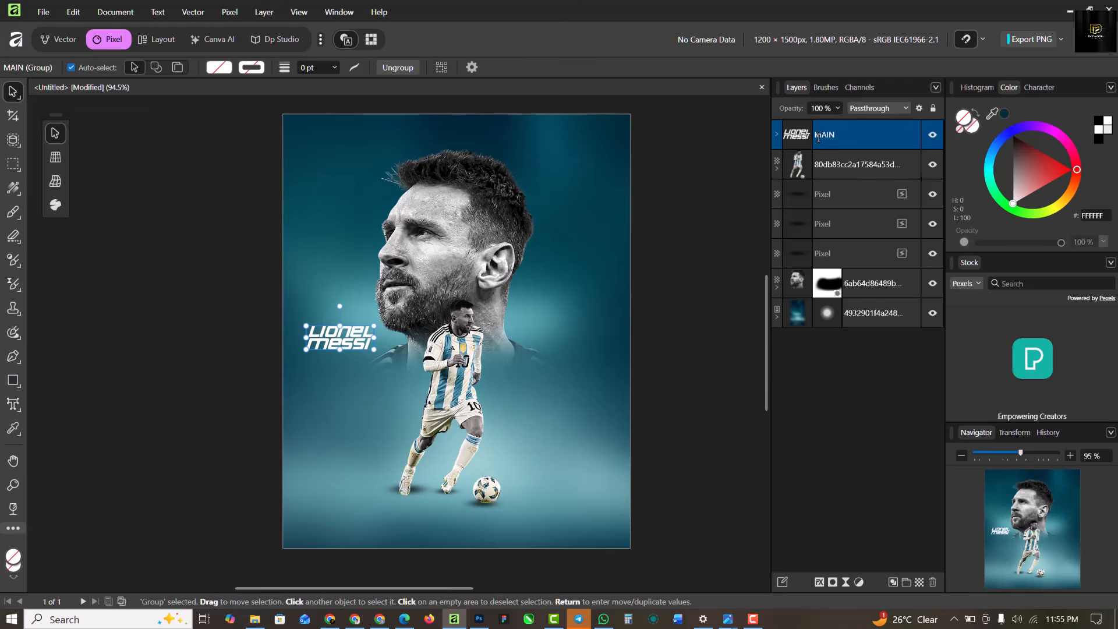
# Step: Duplicate the "MAIN" title group and rasterize the upper copy
pyautogui.hotkey('ctrl', 'j')
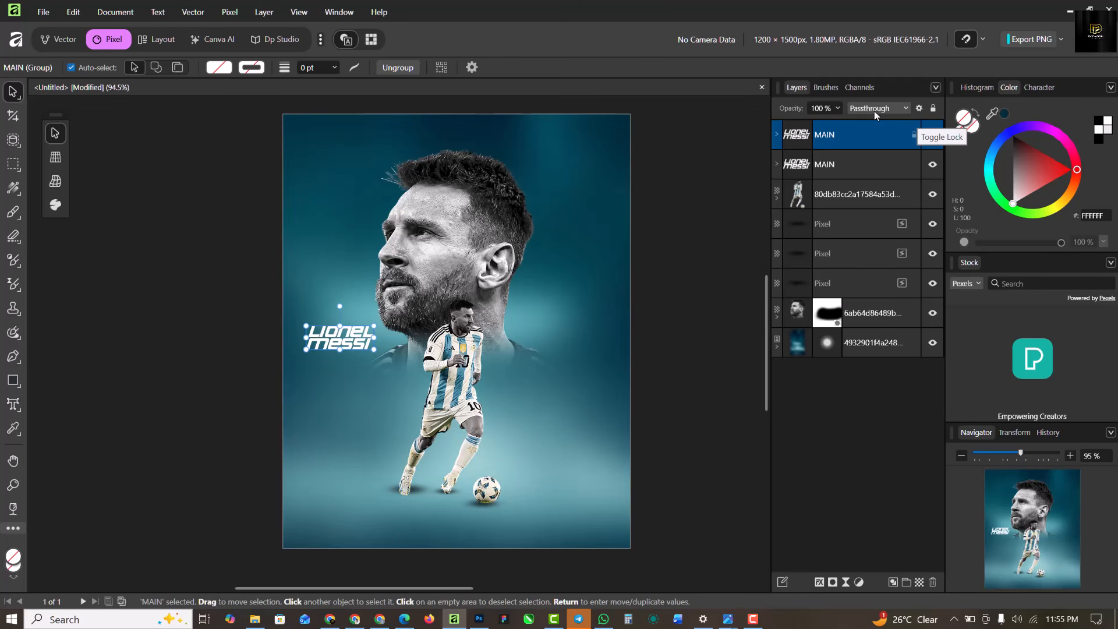
pyautogui.rightClick(872, 155)
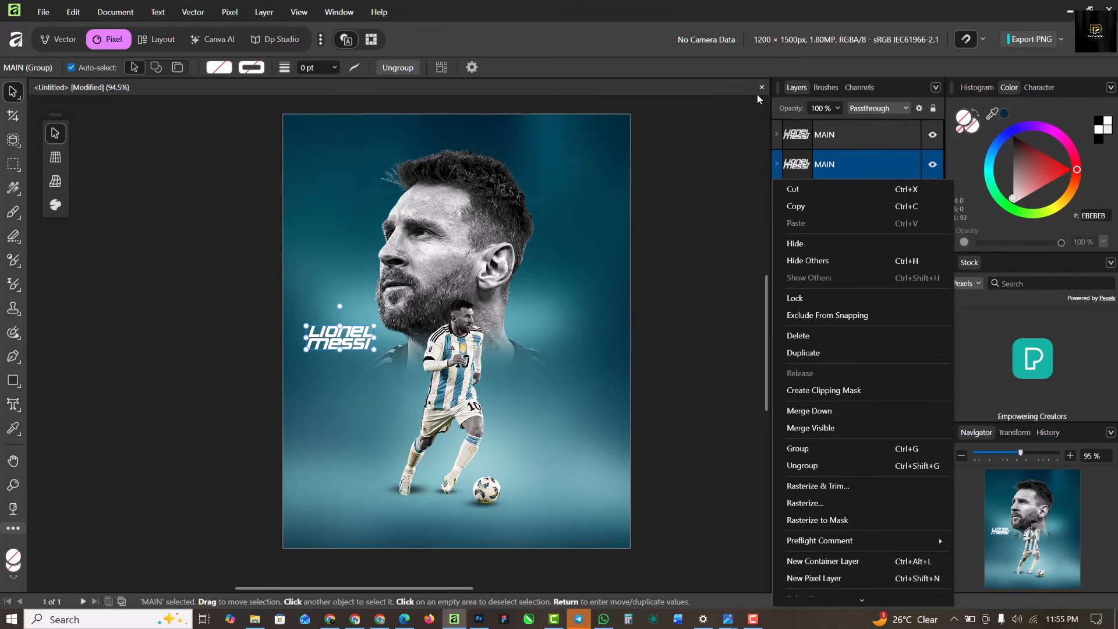
pyautogui.click(849, 133)
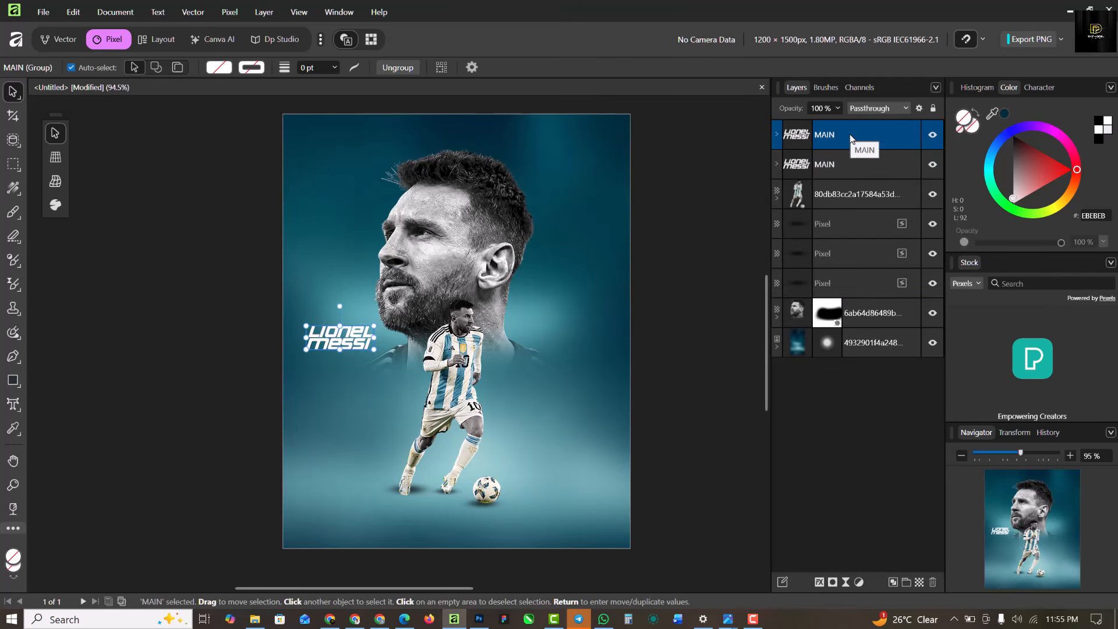
pyautogui.rightClick(850, 134)
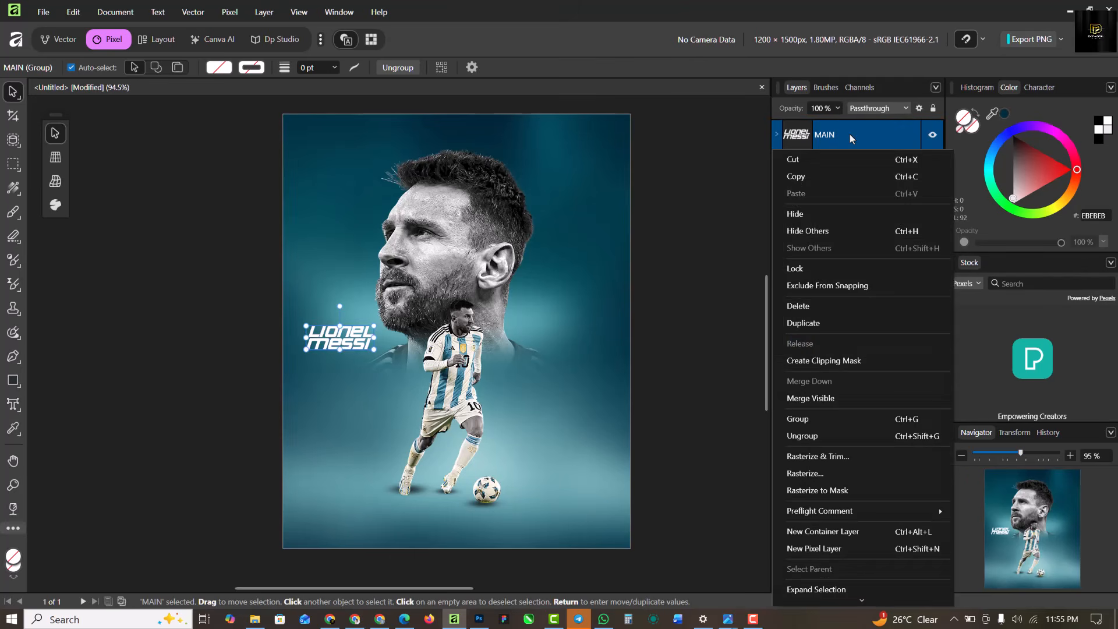
pyautogui.click(811, 472)
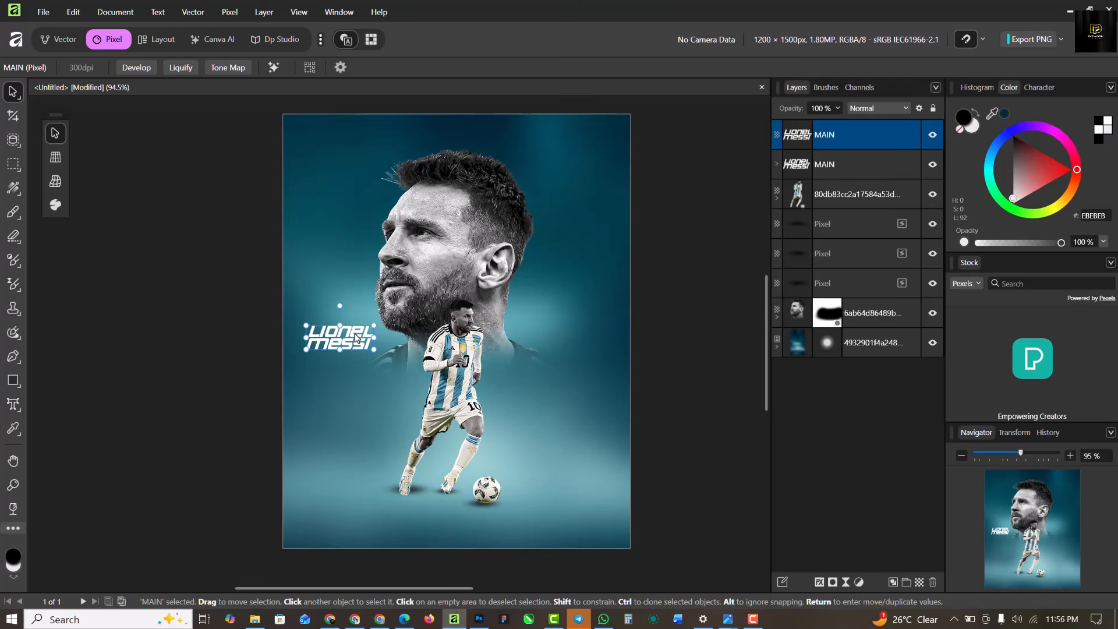
# Step: Enlarge the rasterized title copy to over half the page width and place it across the upper part of the poster
pyautogui.moveTo(356, 338); pyautogui.dragTo(514, 239)
pyautogui.moveTo(460, 199); pyautogui.dragTo(462, 196)
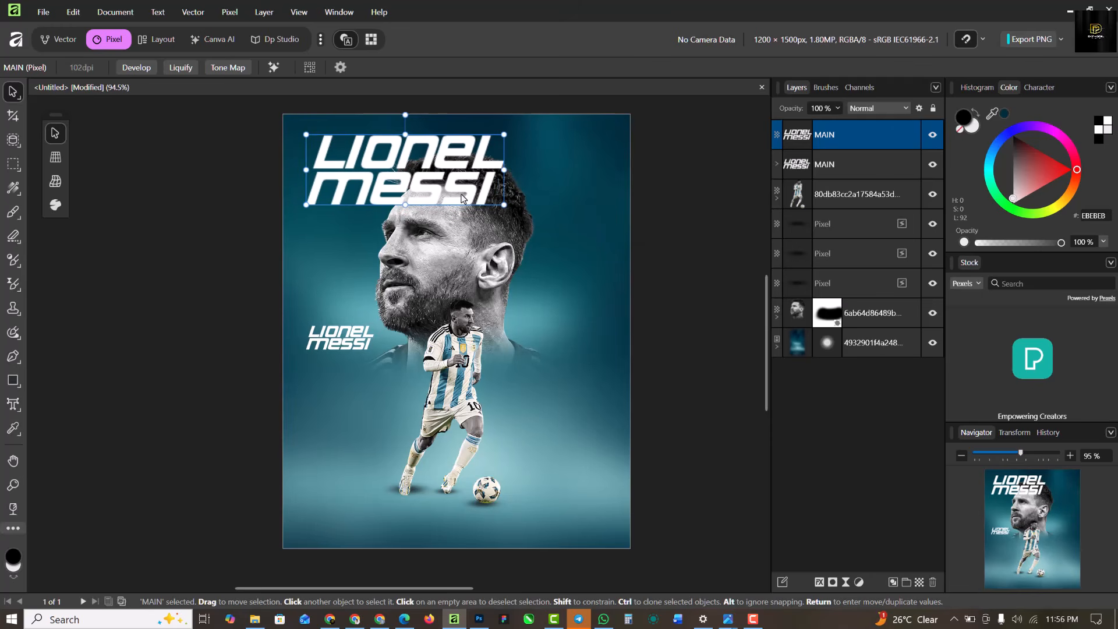
# Step: Set the large title copy's blend mode to Overlay and its opacity to 28%
pyautogui.click(877, 109)
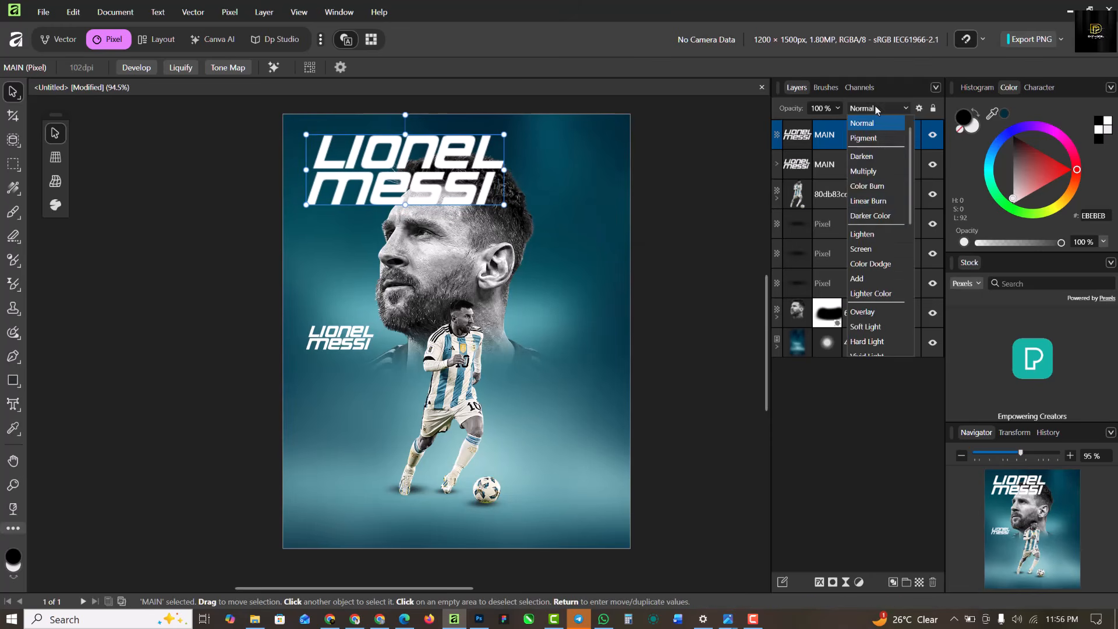
pyautogui.click(871, 313)
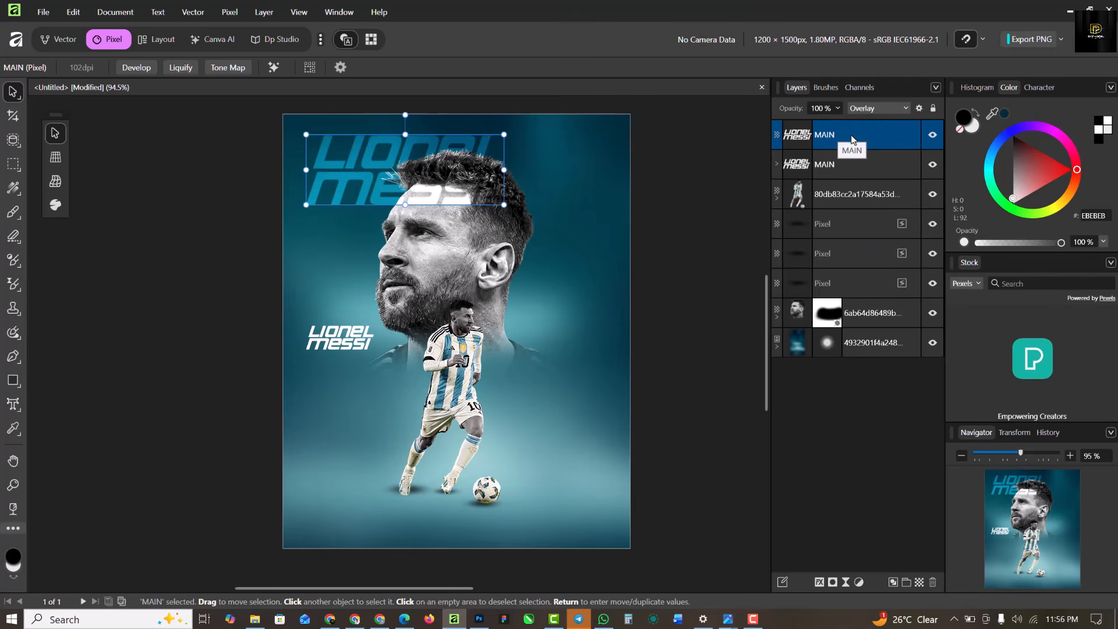
pyautogui.click(838, 109)
pyautogui.moveTo(840, 123); pyautogui.dragTo(773, 126)
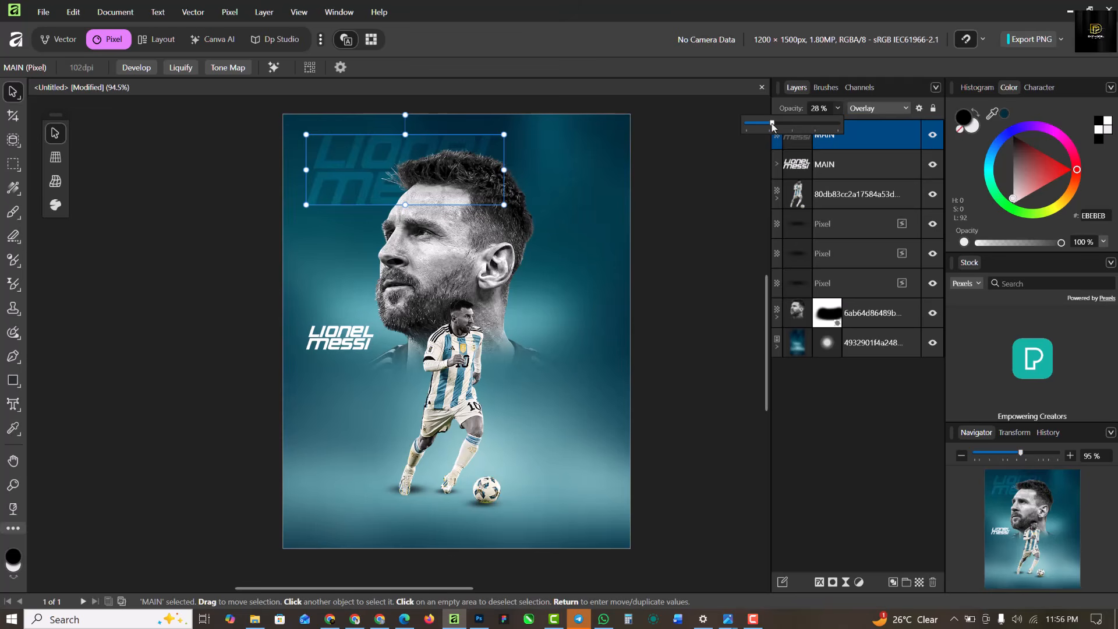
pyautogui.click(357, 158)
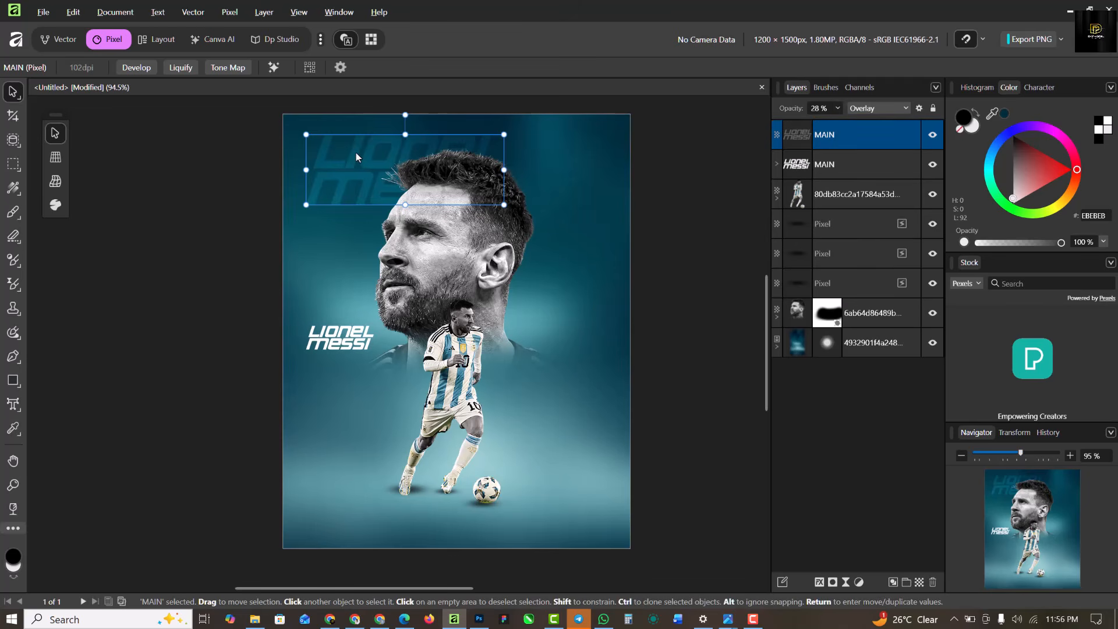
# Step: Copy the faint large title down the poster and flatten the lowest copy at the player's feet to about 0.225 in high
pyautogui.moveTo(357, 157)
pyautogui.mouseDown()
pyautogui.moveTo(348, 207)
pyautogui.moveTo(332, 238)
pyautogui.moveTo(326, 229)
pyautogui.moveTo(347, 228)
pyautogui.moveTo(348, 310)
pyautogui.moveTo(344, 299)
pyautogui.moveTo(331, 384)
pyautogui.moveTo(326, 346)
pyautogui.moveTo(491, 309)
pyautogui.moveTo(582, 318)
pyautogui.moveTo(550, 372)
pyautogui.moveTo(404, 478)
pyautogui.moveTo(399, 460)
pyautogui.mouseUp()
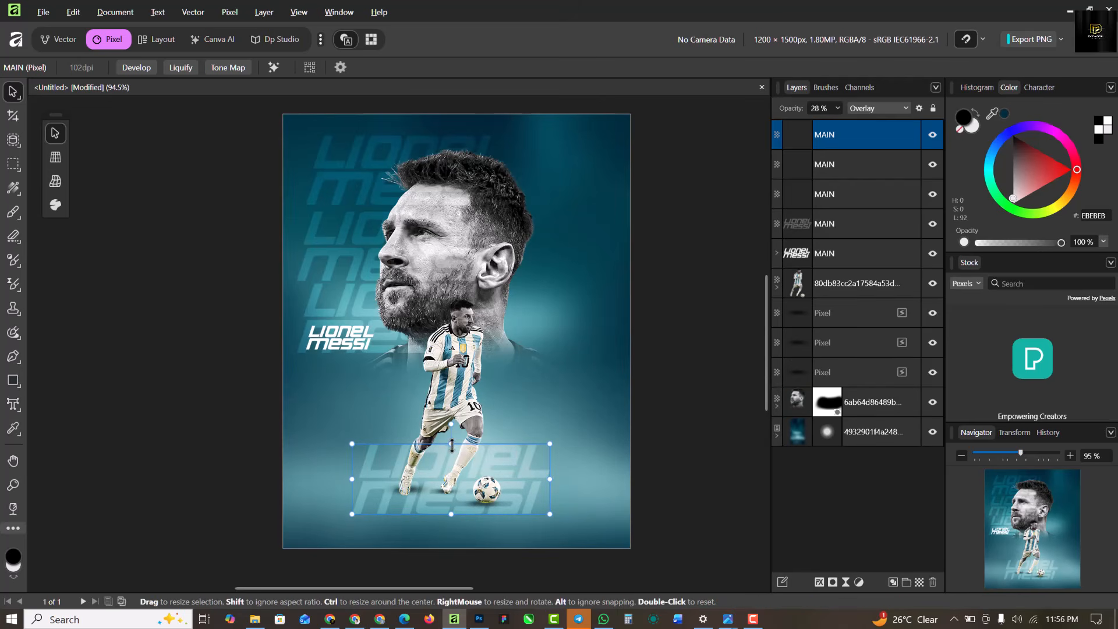
pyautogui.moveTo(451, 446); pyautogui.dragTo(453, 496)
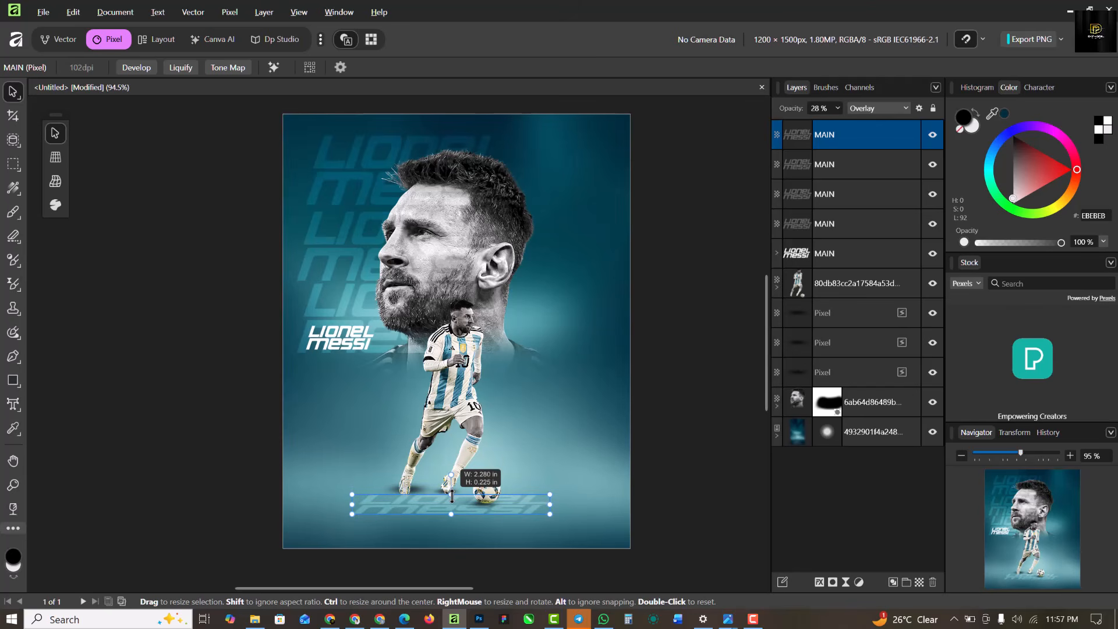
pyautogui.moveTo(452, 496); pyautogui.dragTo(451, 495)
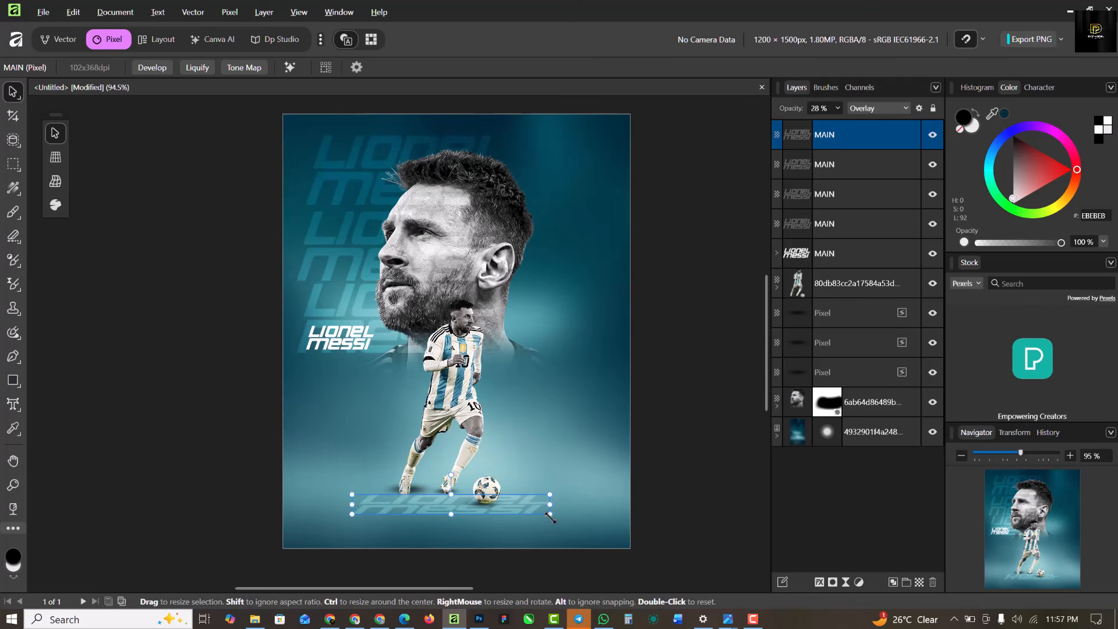
# Step: Enlarge the flattened title copy well beyond the page width so its lettering spans the ground below the player
pyautogui.moveTo(550, 516); pyautogui.dragTo(691, 510)
pyautogui.hotkey('ctrl', '0')
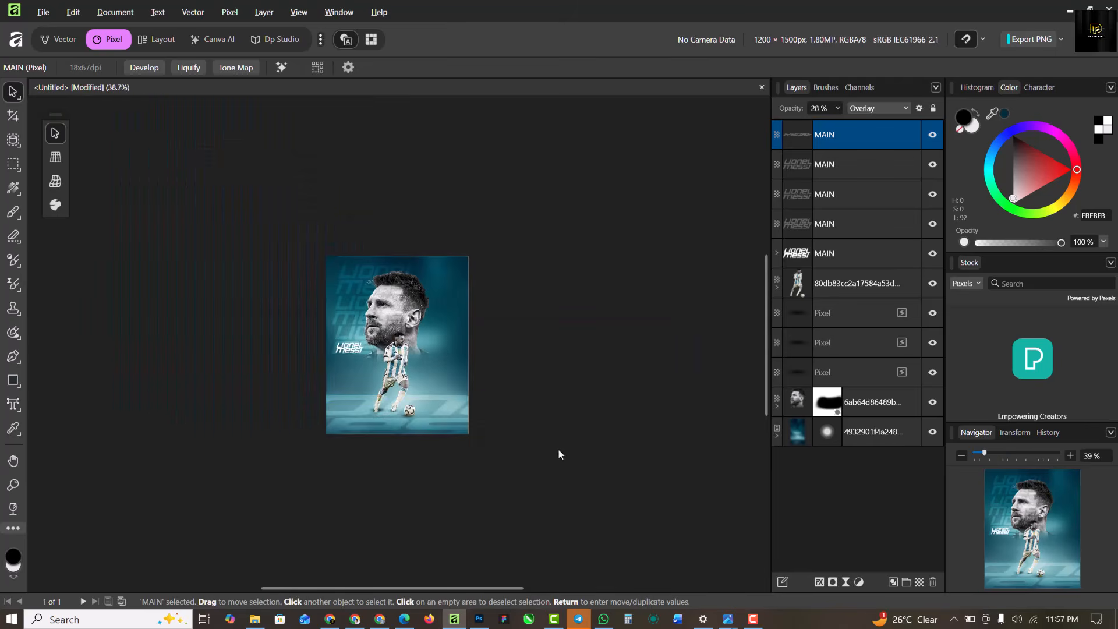
pyautogui.scroll(3, 432, 379)
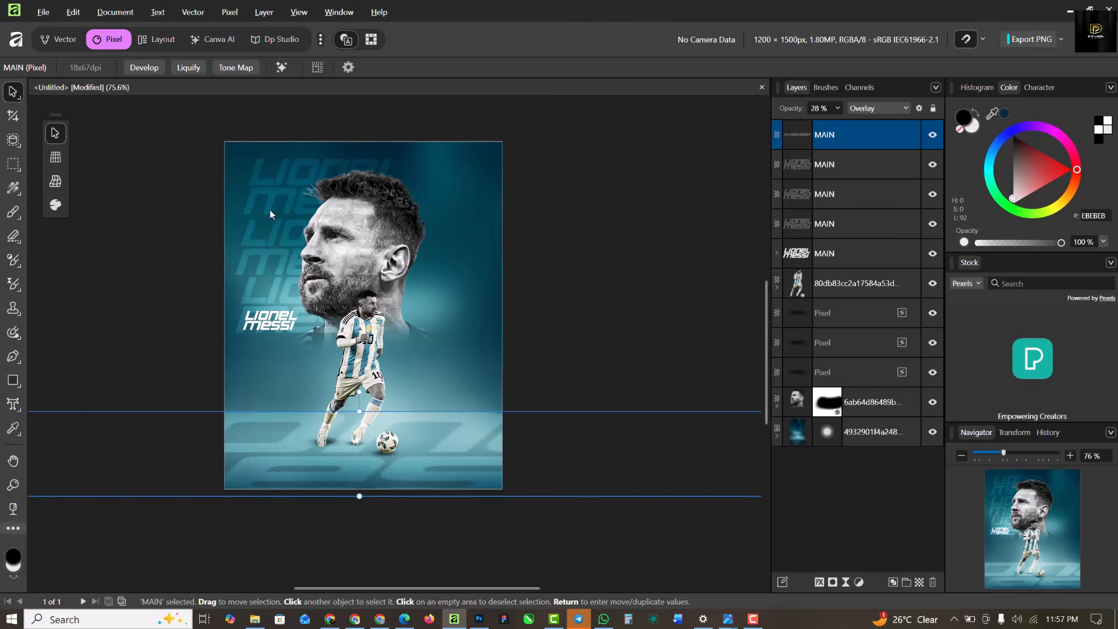
pyautogui.scroll(1, 271, 208)
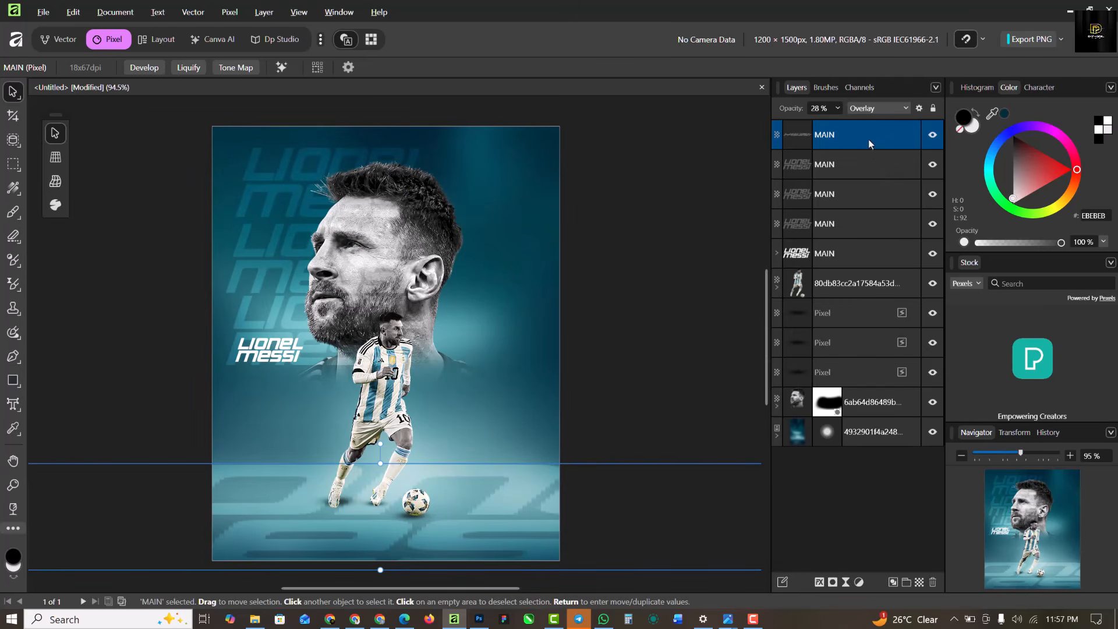
# Step: Rename the stretched title layer "GROUND" and move it directly above the stadium background layer
pyautogui.doubleClick(823, 135)
pyautogui.write('GROUND')
pyautogui.press('Return')
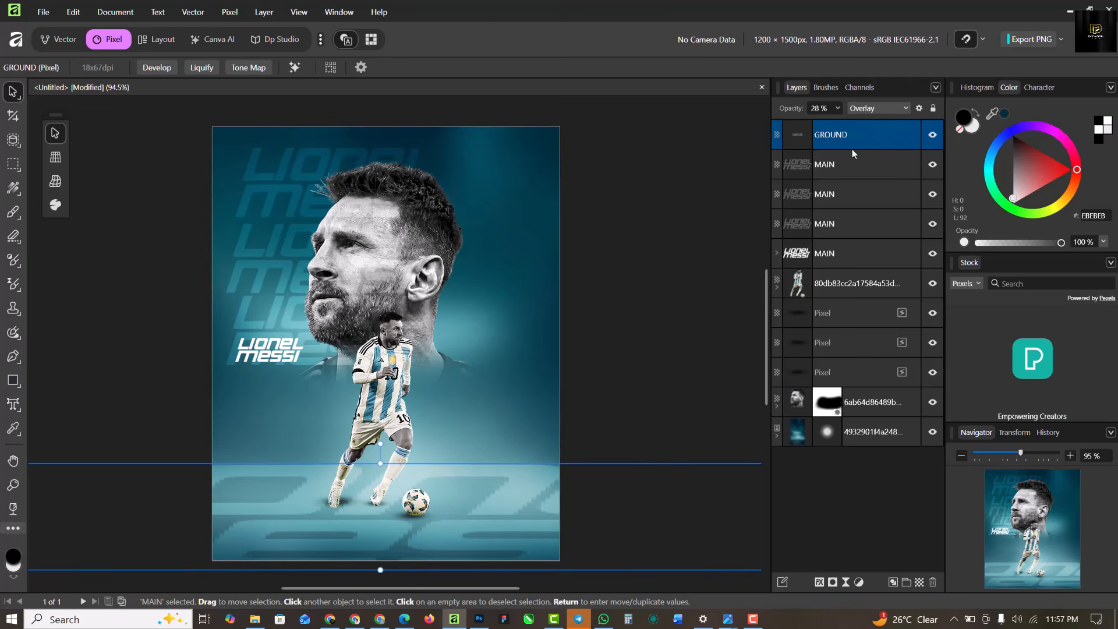
pyautogui.moveTo(876, 132); pyautogui.dragTo(874, 430)
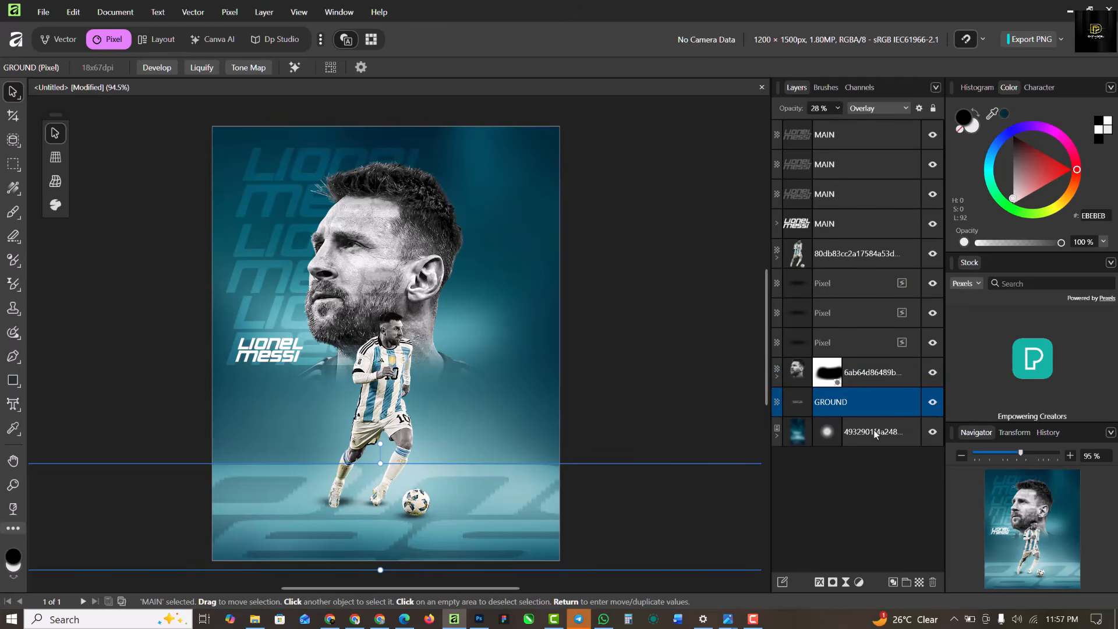
pyautogui.click(678, 271)
pyautogui.scroll(-3, 519, 459)
pyautogui.scroll(6, 521, 455)
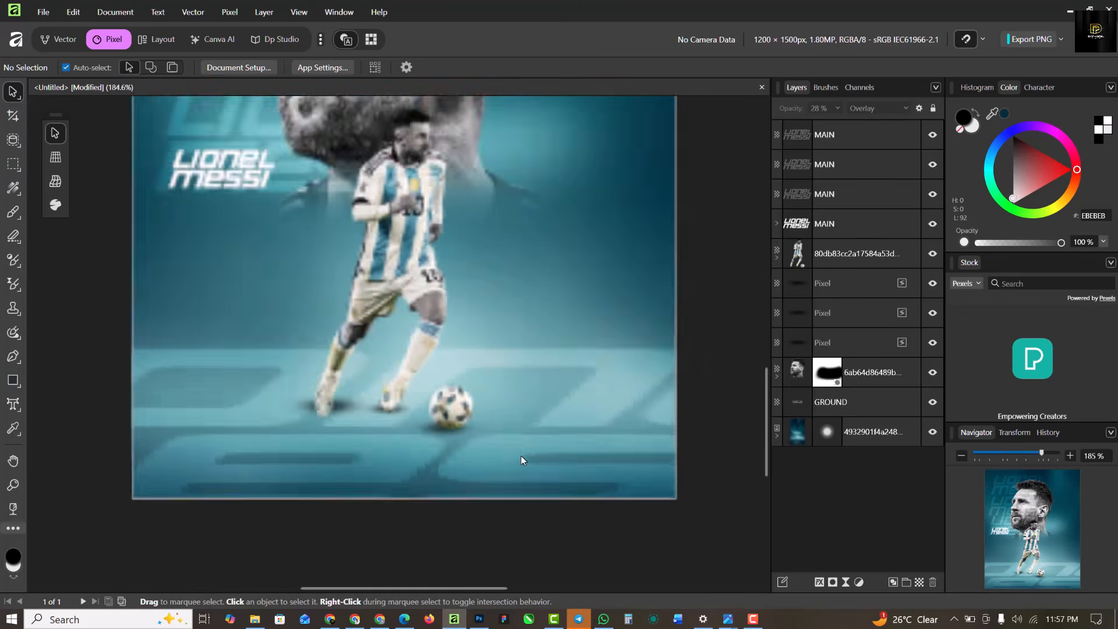
pyautogui.scroll(-2, 553, 395)
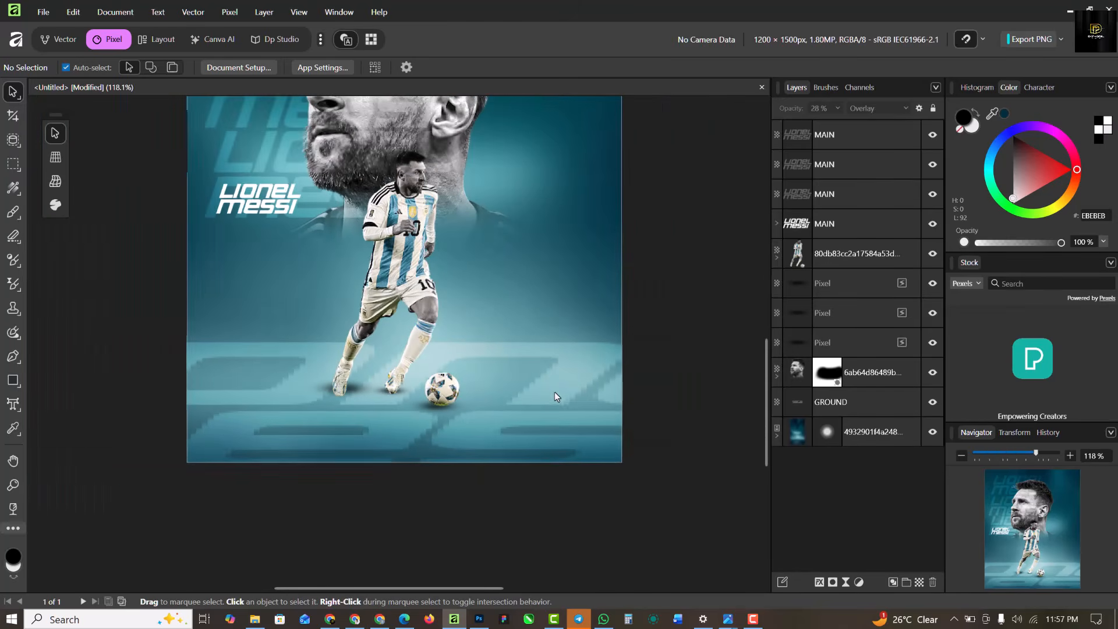
# Step: Apply a live Gaussian Blur with a radius of 8.5 px to the GROUND lettering
pyautogui.click(564, 378)
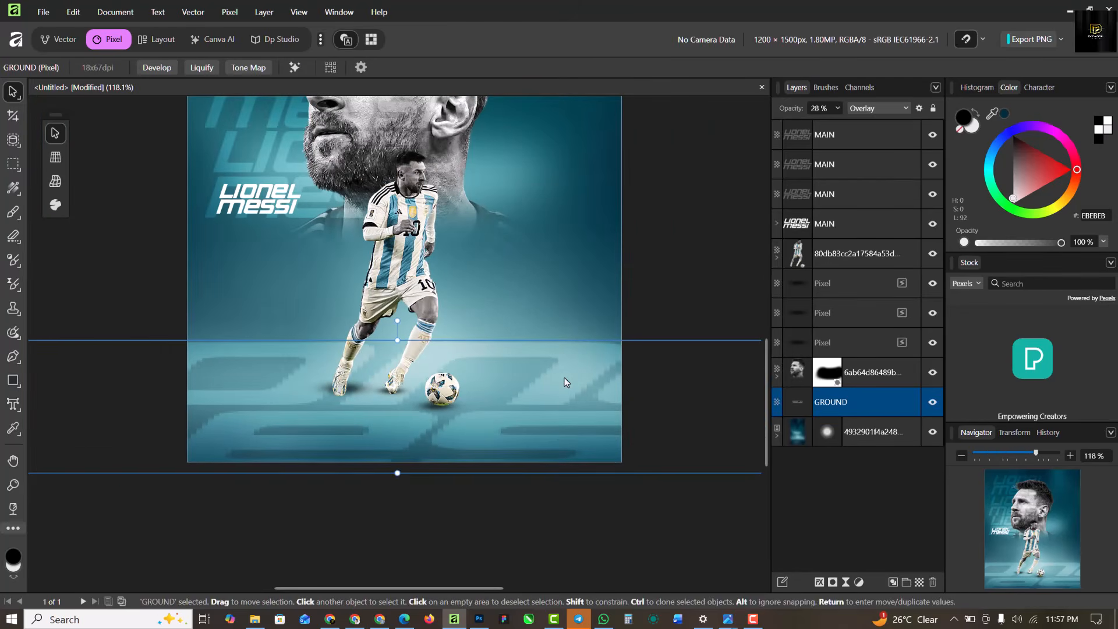
pyautogui.scroll(-3, 540, 382)
pyautogui.scroll(5, 543, 378)
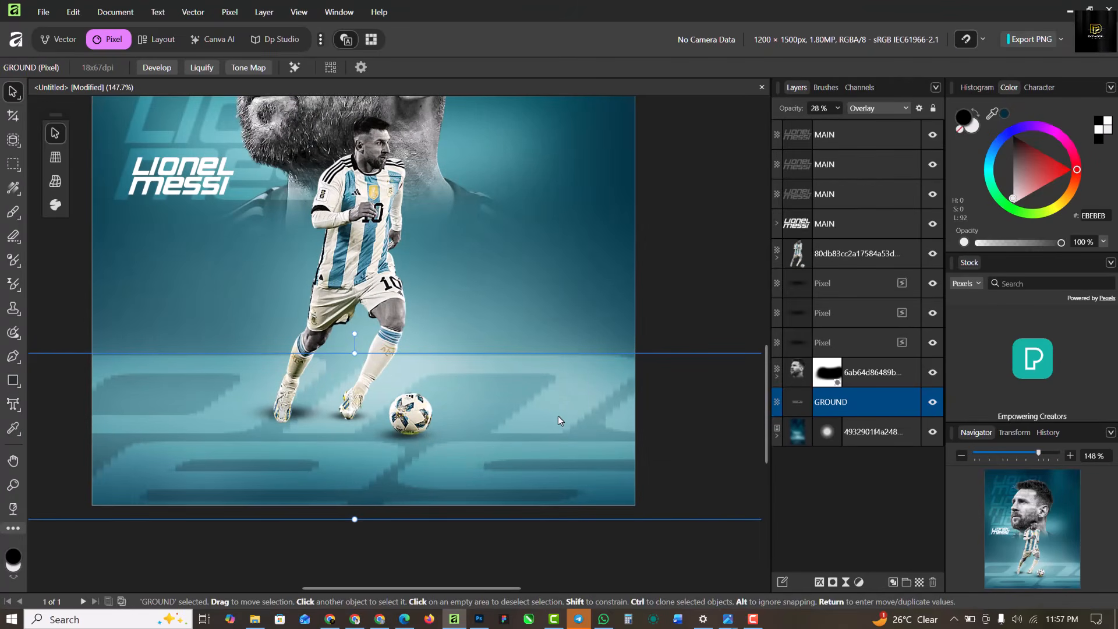
pyautogui.click(848, 582)
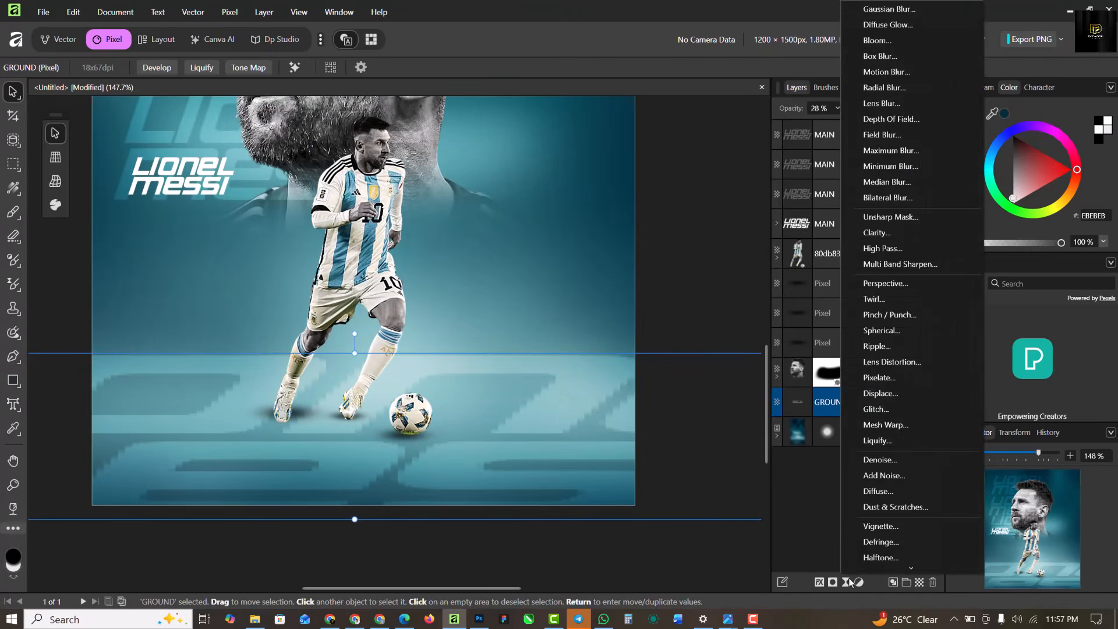
pyautogui.click(890, 16)
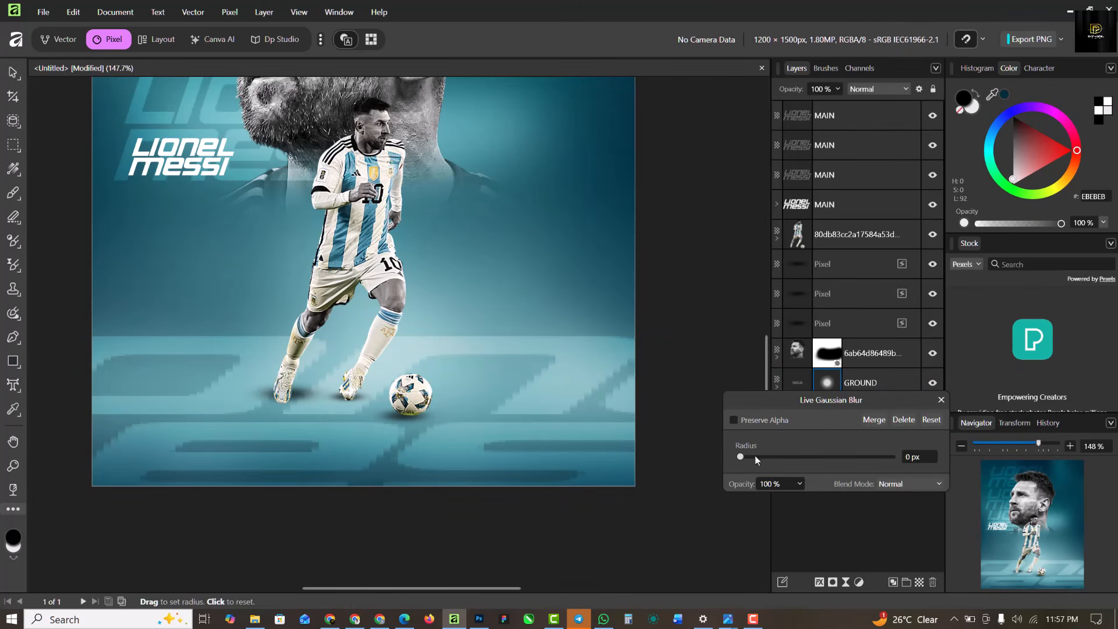
pyautogui.moveTo(756, 460); pyautogui.dragTo(802, 459)
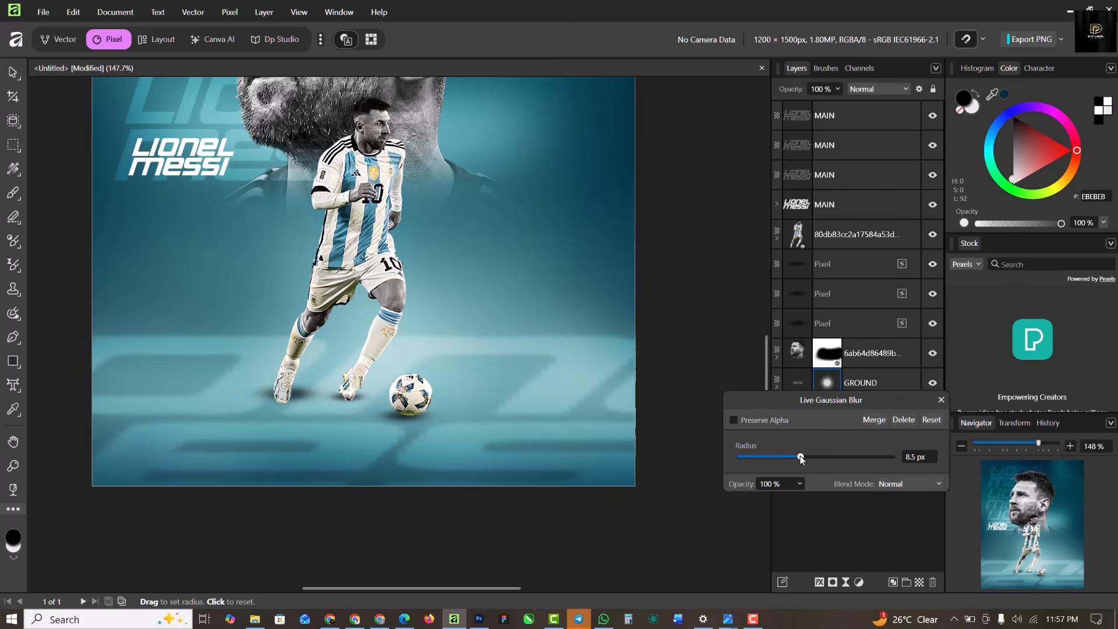
pyautogui.click(941, 400)
pyautogui.scroll(-4, 612, 483)
pyautogui.scroll(2, 502, 369)
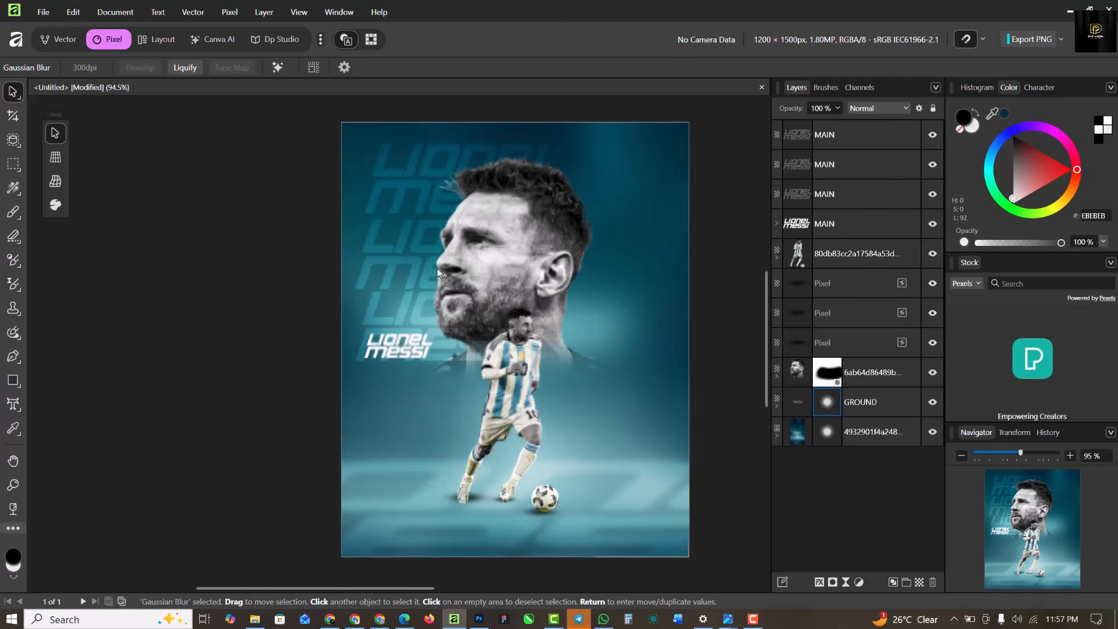
# Step: Group the three faint title copies as "FADE" and move the group beneath the portrait layer
pyautogui.click(424, 170)
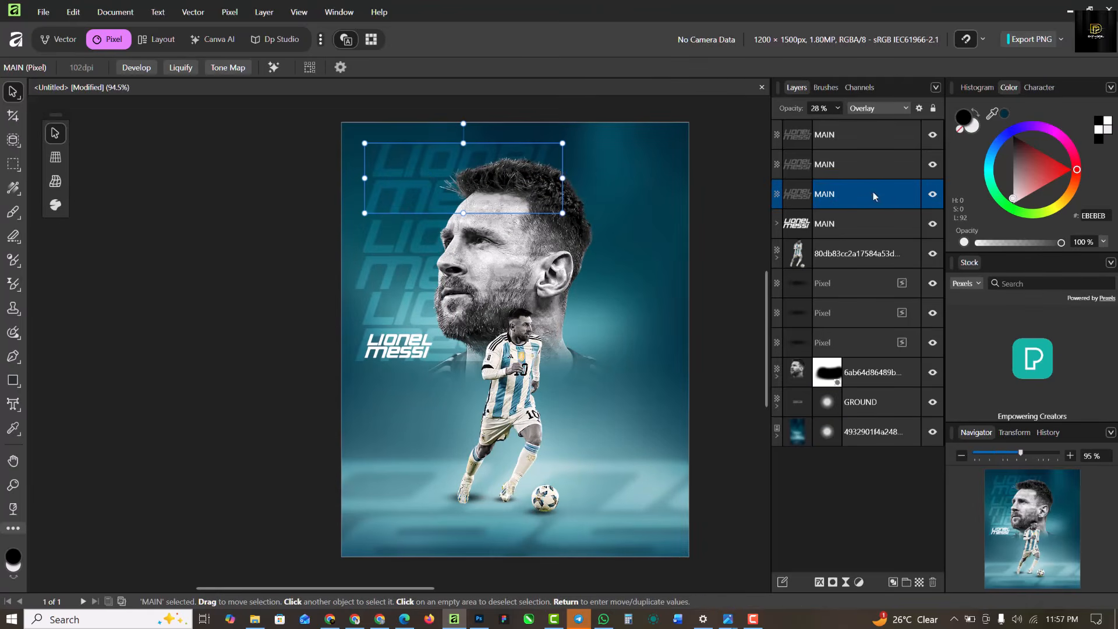
pyautogui.keyDown('shift'); pyautogui.click(867, 137); pyautogui.keyUp('shift')
pyautogui.hotkey('ctrl', 'g')
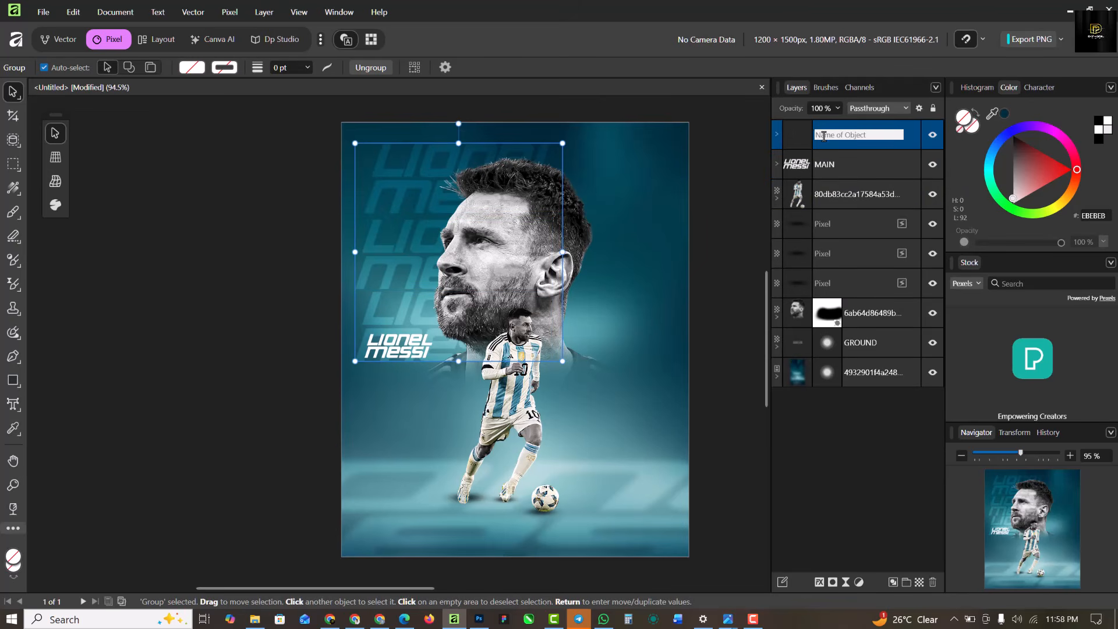
pyautogui.write('FACE')
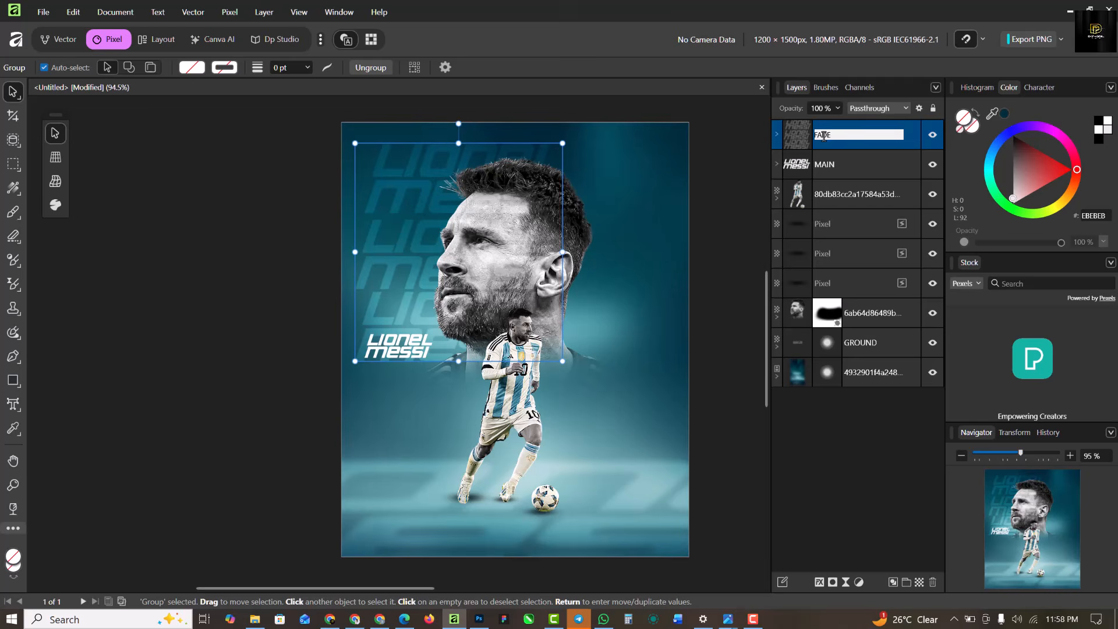
pyautogui.press('Return')
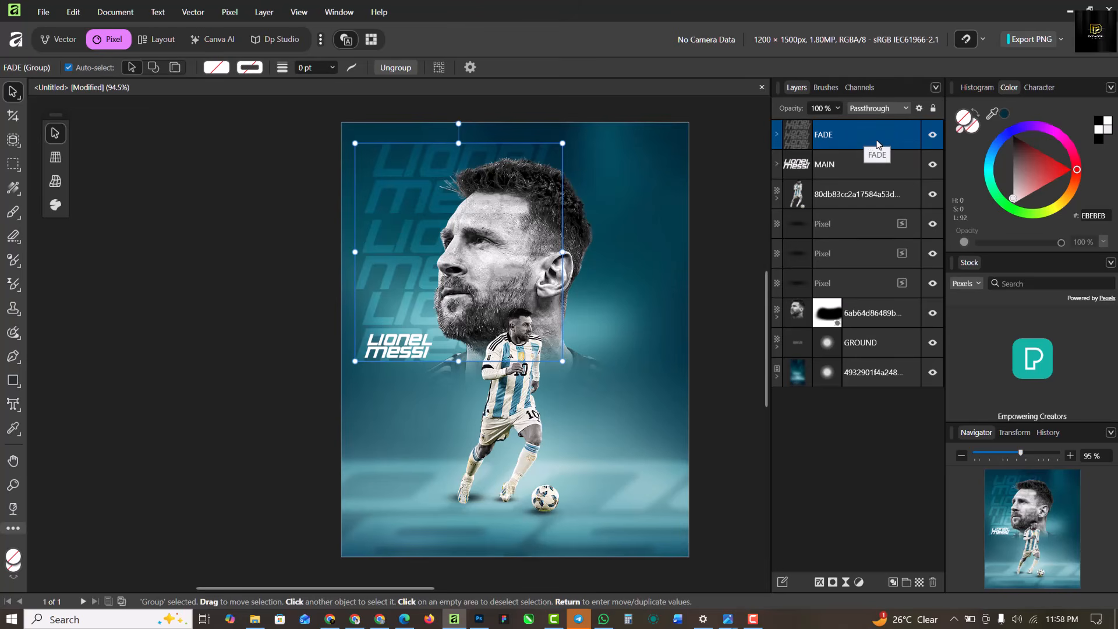
pyautogui.moveTo(878, 145); pyautogui.dragTo(886, 328)
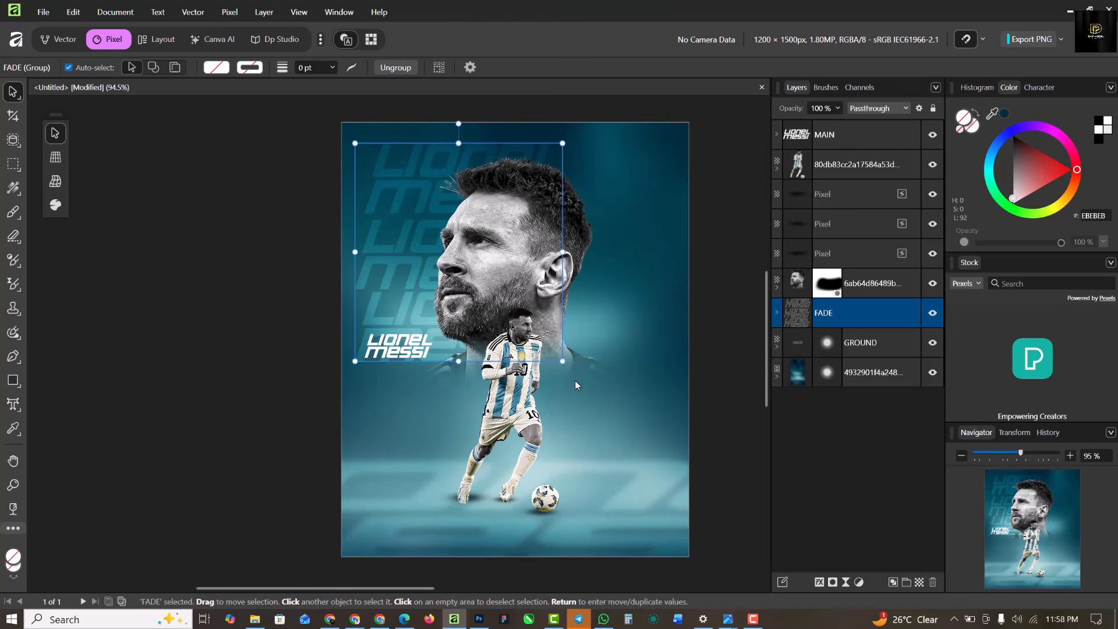
# Step: Enlarge the FADE lettering group slightly behind the portrait
pyautogui.moveTo(562, 362)
pyautogui.mouseDown()
pyautogui.moveTo(583, 380)
pyautogui.moveTo(567, 377)
pyautogui.mouseUp()
pyautogui.click(645, 349)
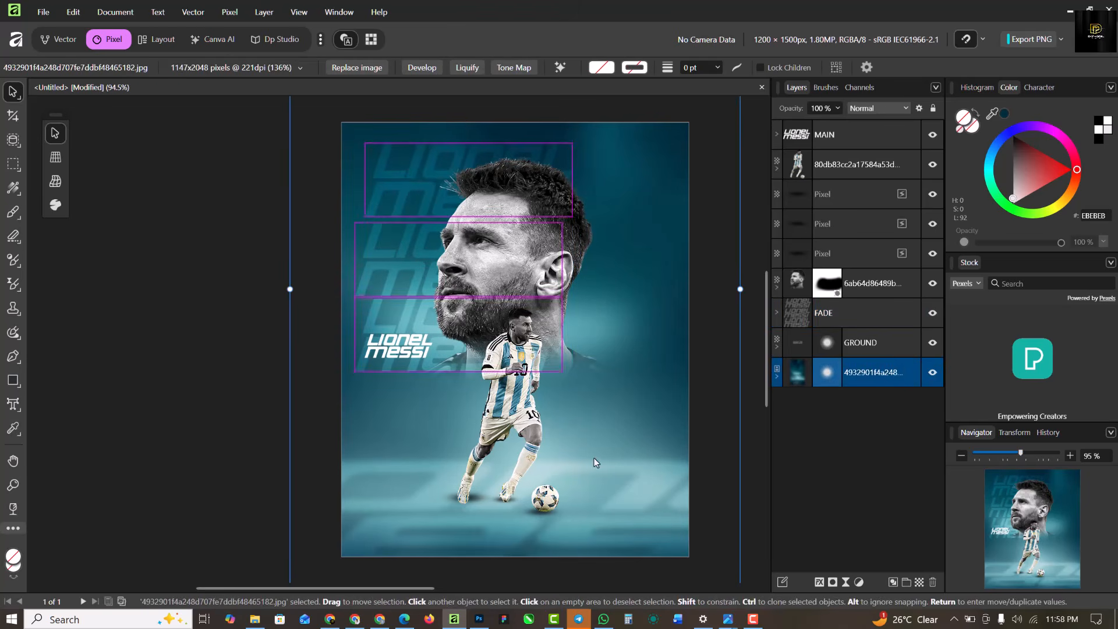
pyautogui.click(200, 210)
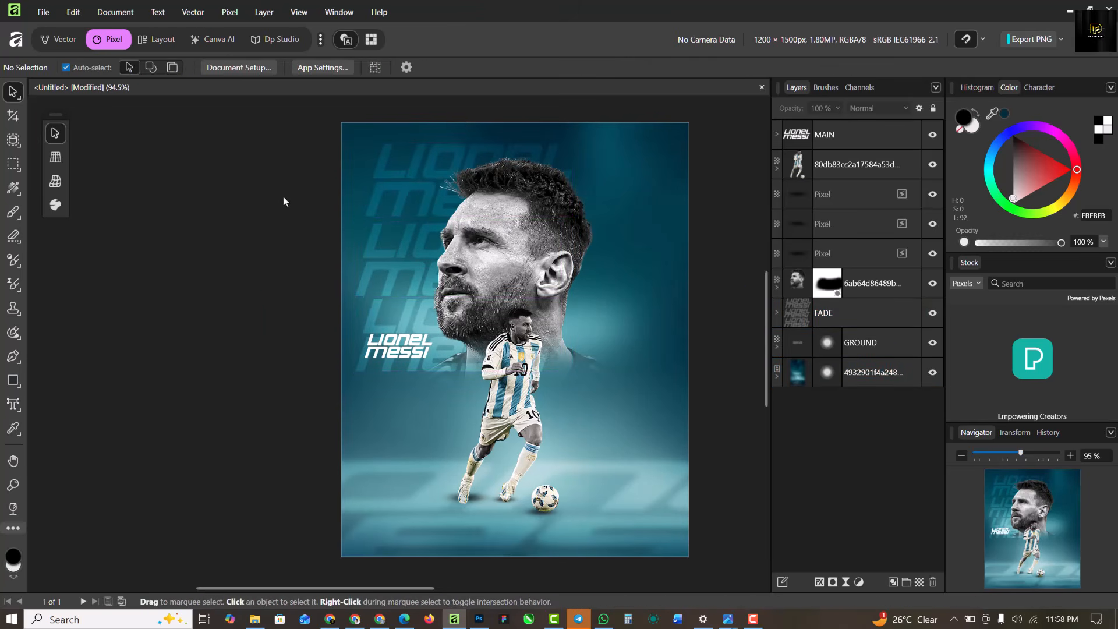
pyautogui.scroll(-3, 336, 254)
pyautogui.scroll(3, 415, 274)
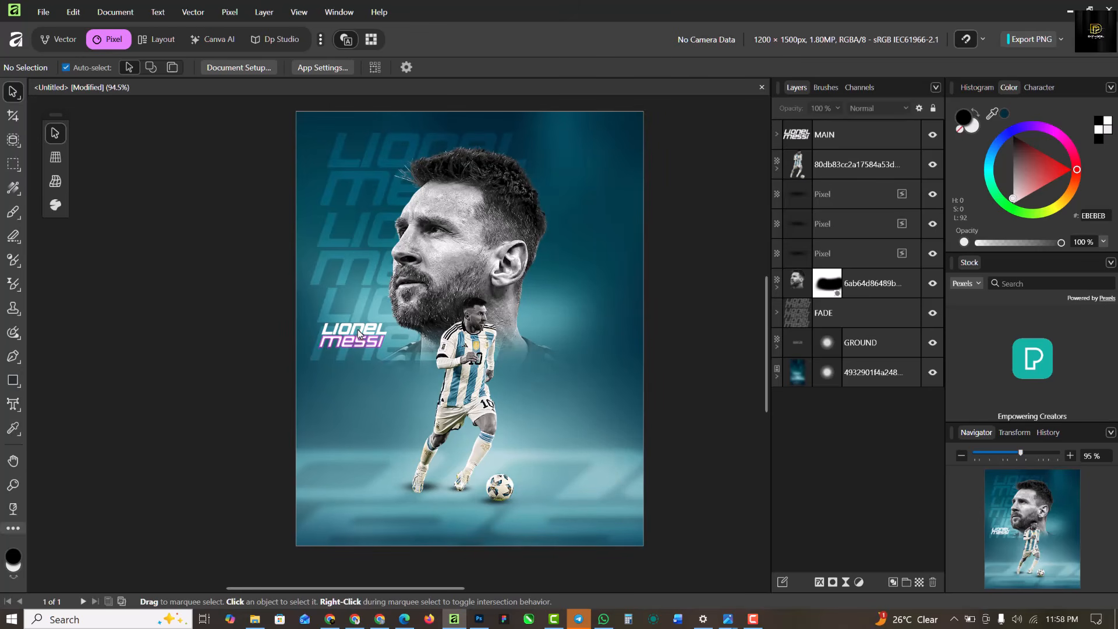
# Step: Shift the FADE lettering group down so its upper edge sits roughly level with the top of the portrait's hair
pyautogui.click(871, 319)
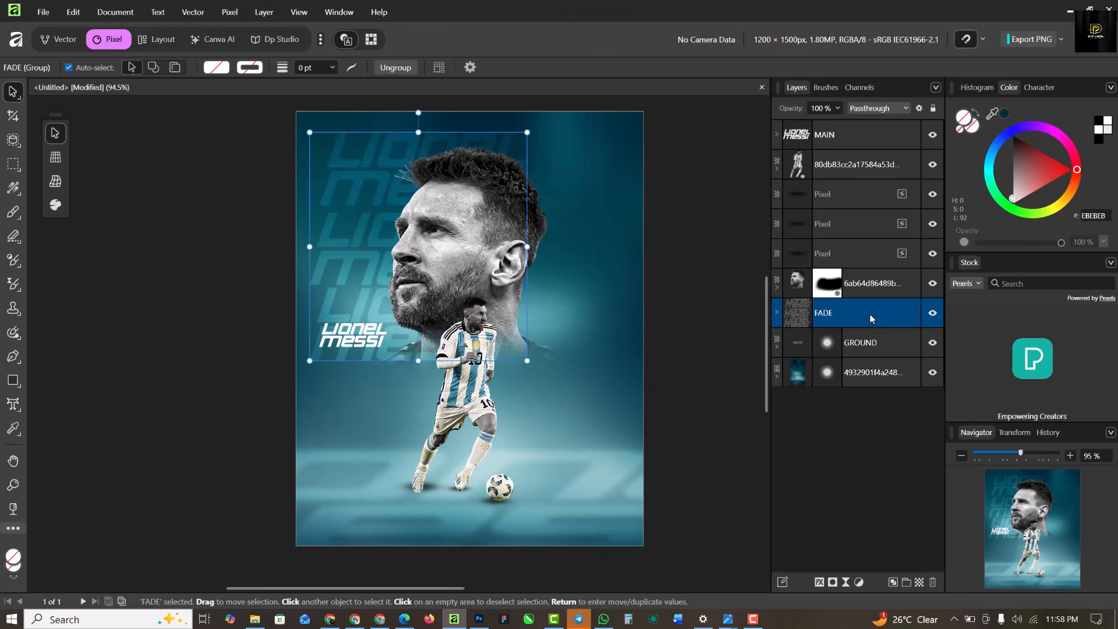
pyautogui.hotkey('shift', 'Down')
pyautogui.hotkey('shift', 'Down')
pyautogui.hotkey('shift', 'Down')
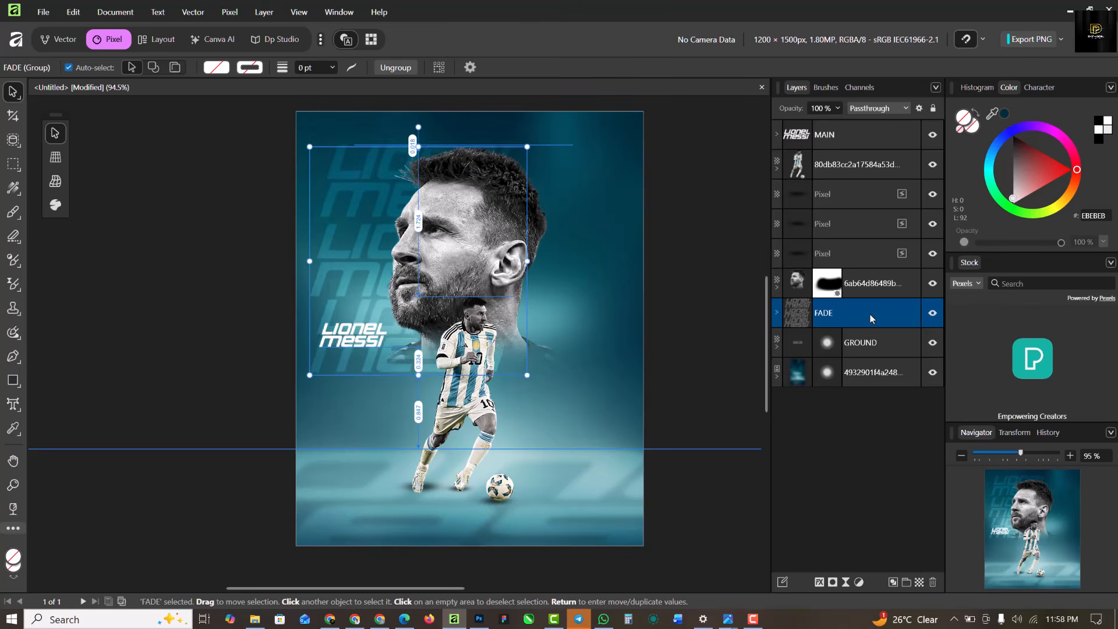
pyautogui.press('Down')
pyautogui.press('Down')
pyautogui.press('Down')
pyautogui.press('Down')
pyautogui.press('Down')
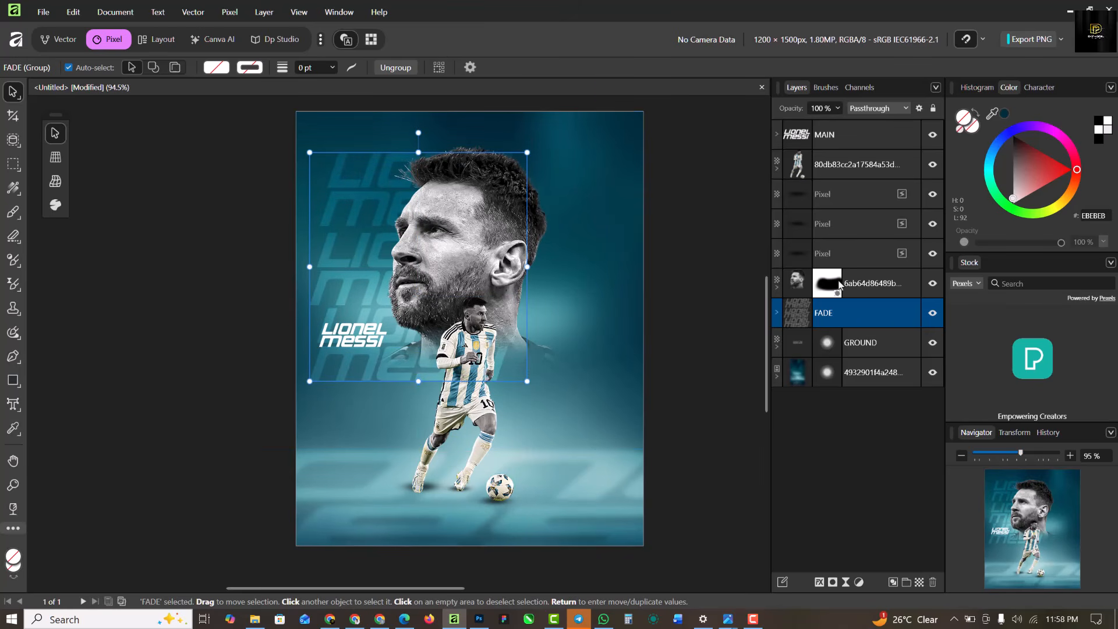
pyautogui.click(749, 211)
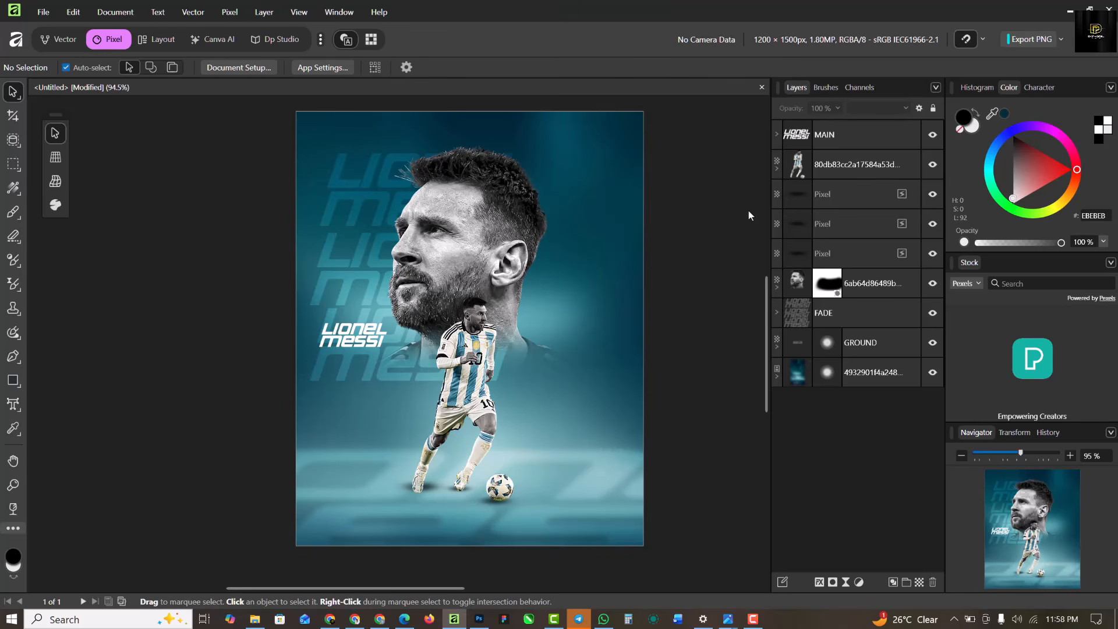
# Step: Enlarge the black-and-white portrait slightly and reposition it over the background lettering
pyautogui.click(464, 236)
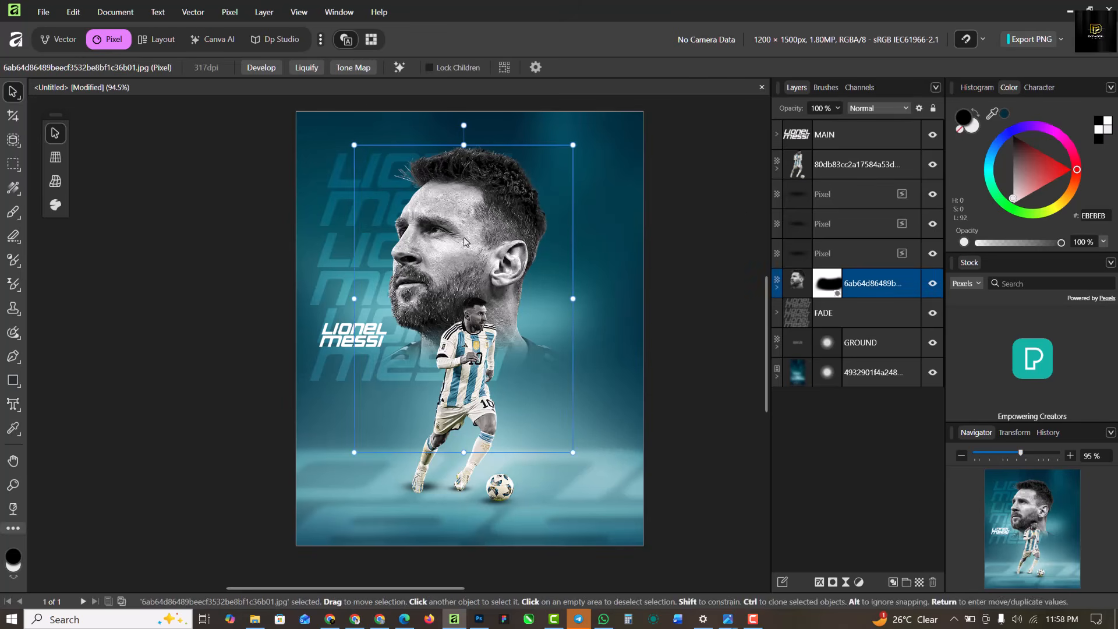
pyautogui.moveTo(576, 453); pyautogui.dragTo(583, 463)
pyautogui.moveTo(554, 347)
pyautogui.mouseDown()
pyautogui.moveTo(554, 358)
pyautogui.moveTo(554, 348)
pyautogui.mouseUp()
pyautogui.click(728, 321)
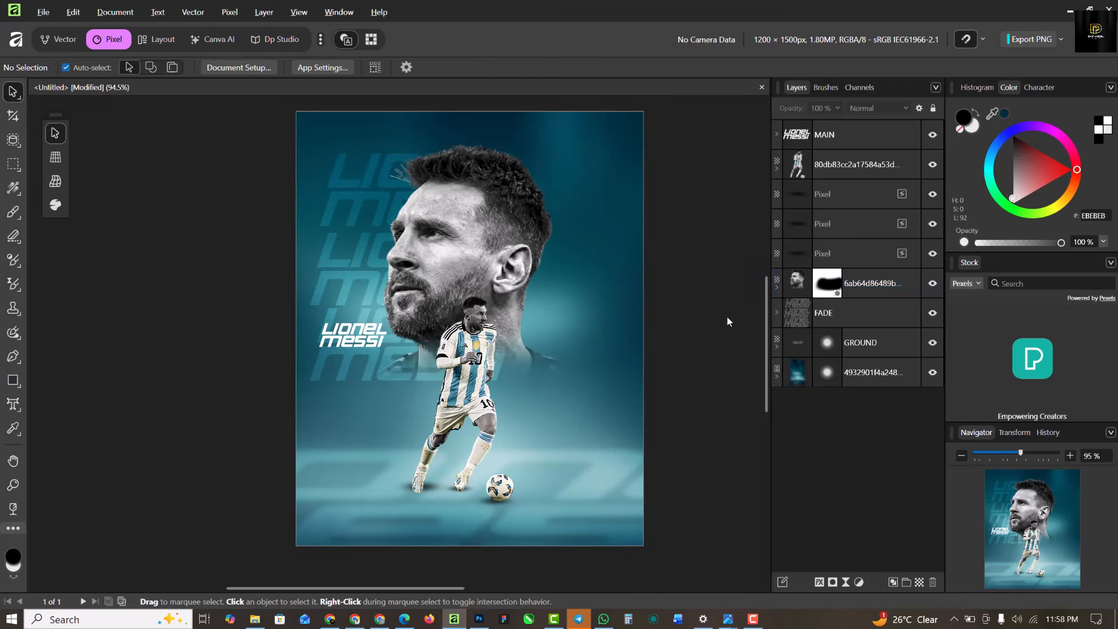
# Step: Lower the opacity of the FADE lettering group to 53%
pyautogui.scroll(1, 367, 227)
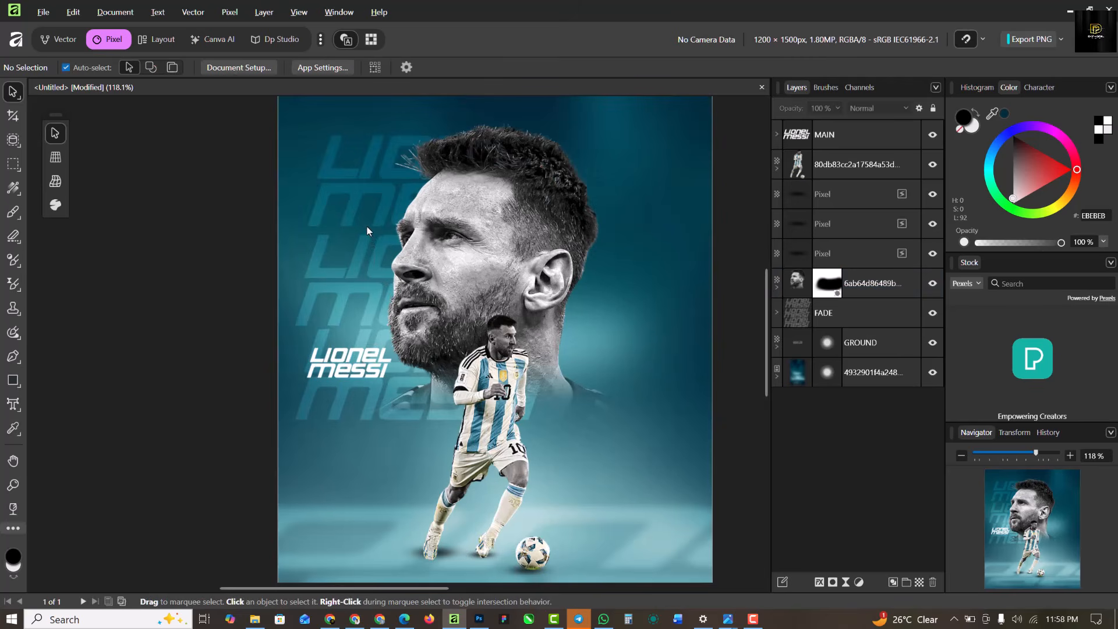
pyautogui.click(854, 319)
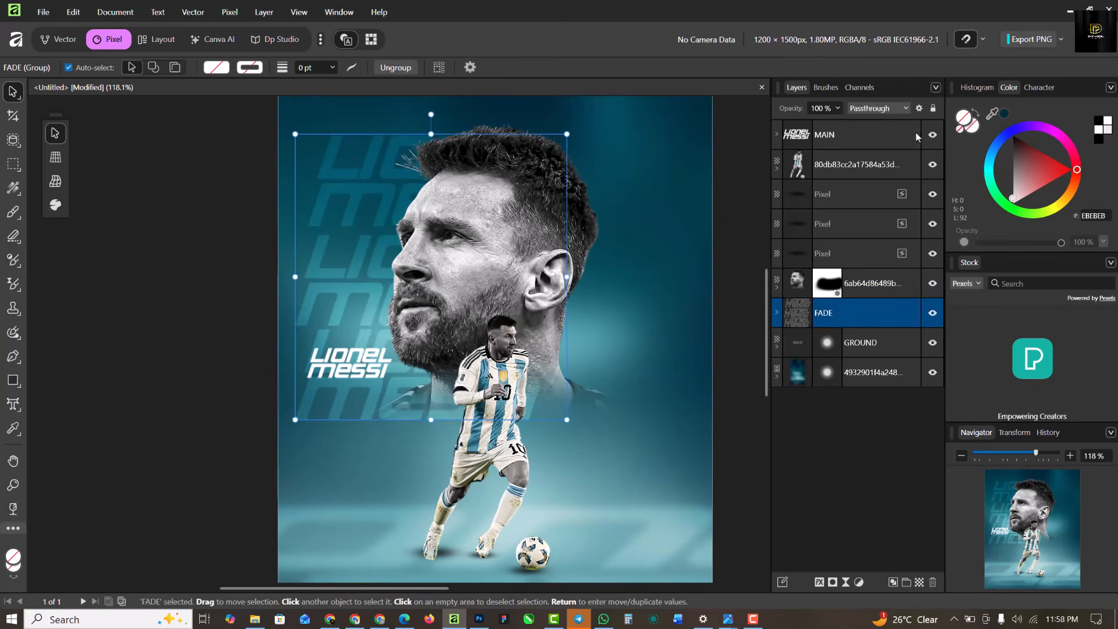
pyautogui.click(837, 109)
pyautogui.moveTo(839, 124); pyautogui.dragTo(790, 130)
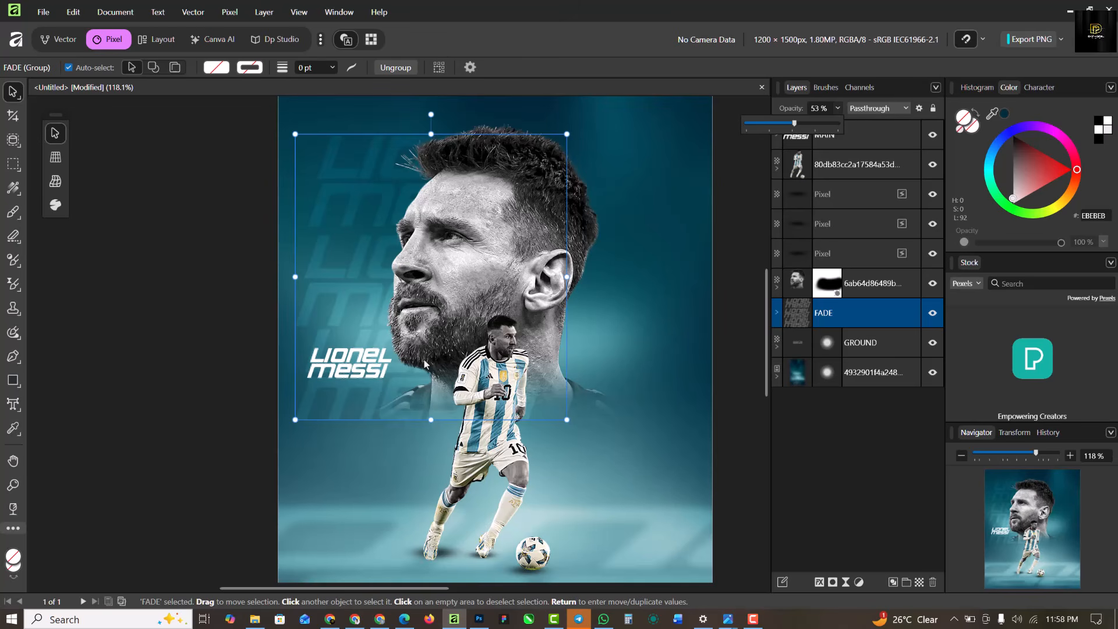
pyautogui.click(647, 291)
# Step: Duplicate the LIONEL and MESSI title lines and place the copy level with the original, on the other side of the portrait
pyautogui.doubleClick(358, 354)
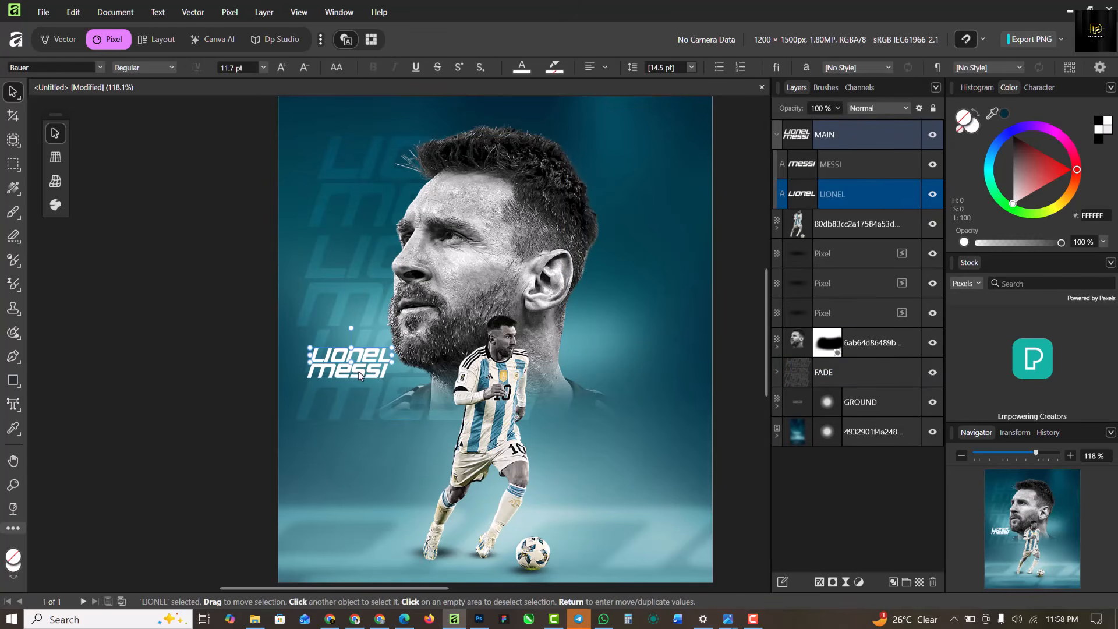
pyautogui.keyDown('shift'); pyautogui.click(358, 372); pyautogui.keyUp('shift')
pyautogui.scroll(-2, 358, 371)
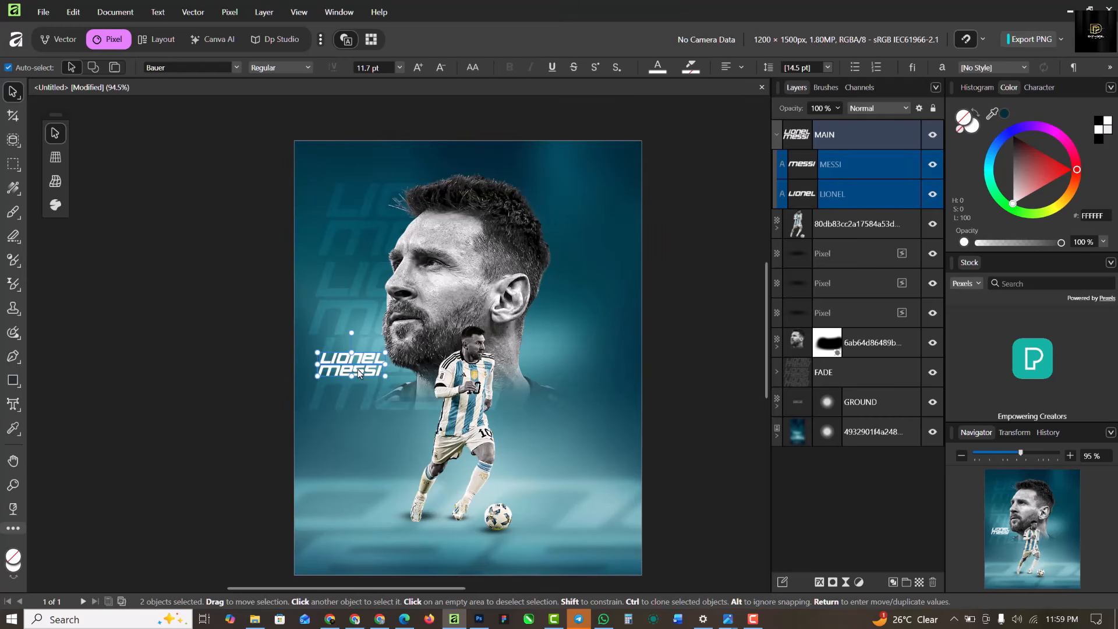
pyautogui.moveTo(358, 369); pyautogui.dragTo(585, 373)
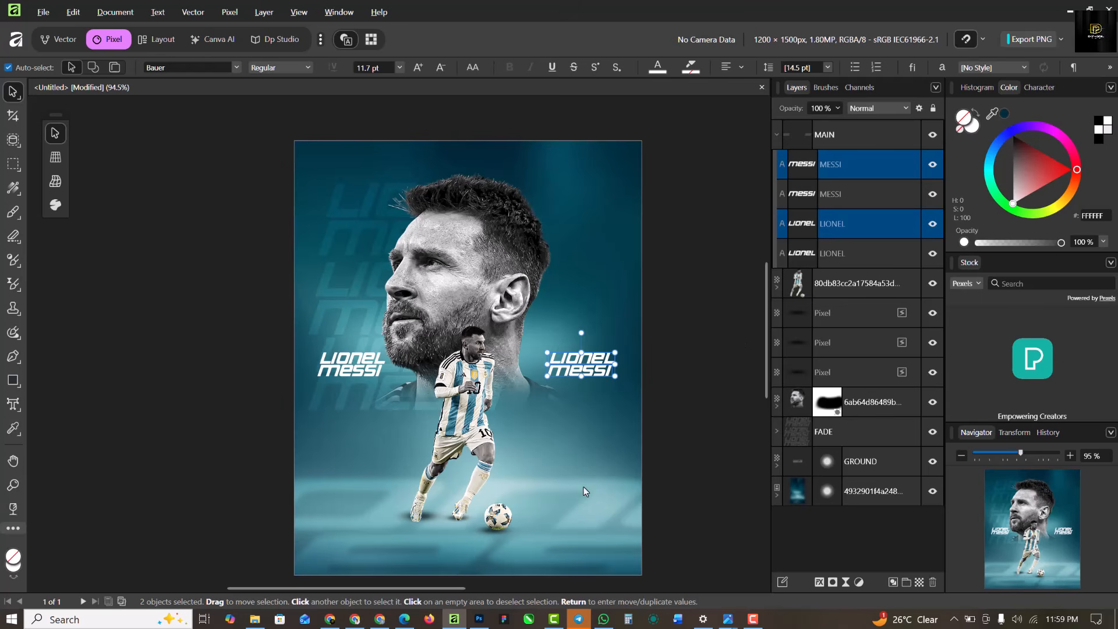
pyautogui.scroll(-1, 544, 429)
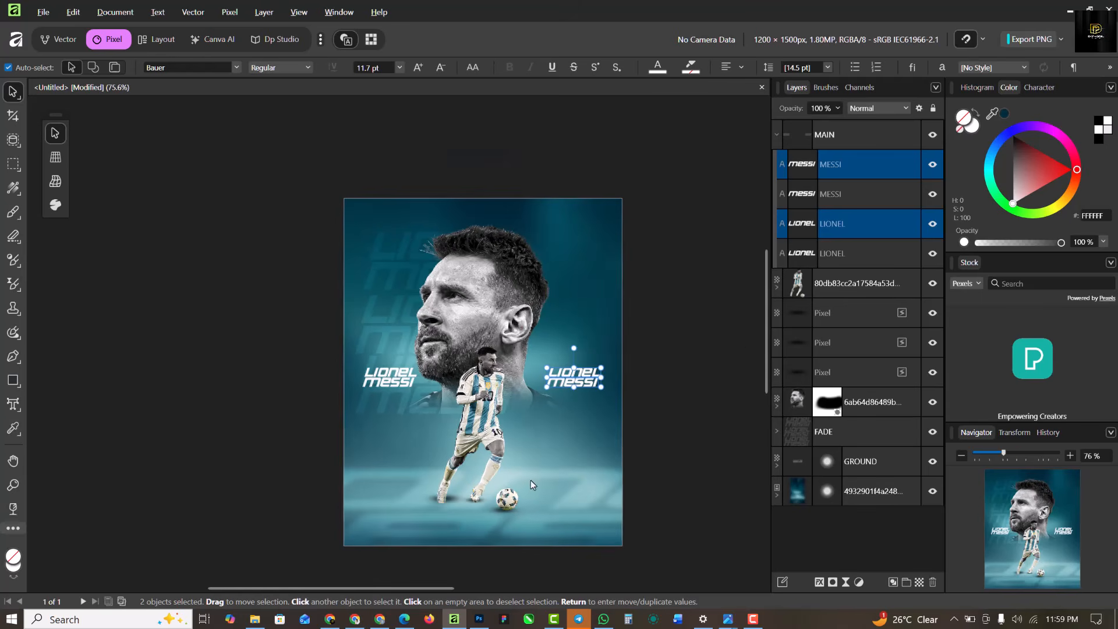
# Step: Replace the word LIONEL in the copied title with GOAT
pyautogui.click(676, 347)
pyautogui.scroll(7, 584, 366)
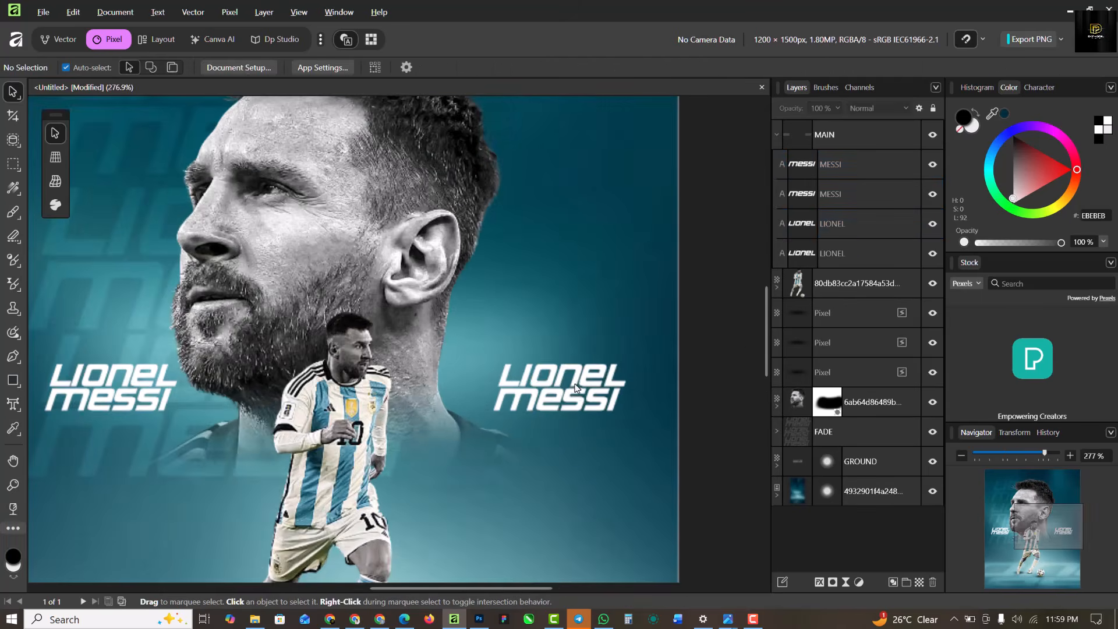
pyautogui.doubleClick(585, 369)
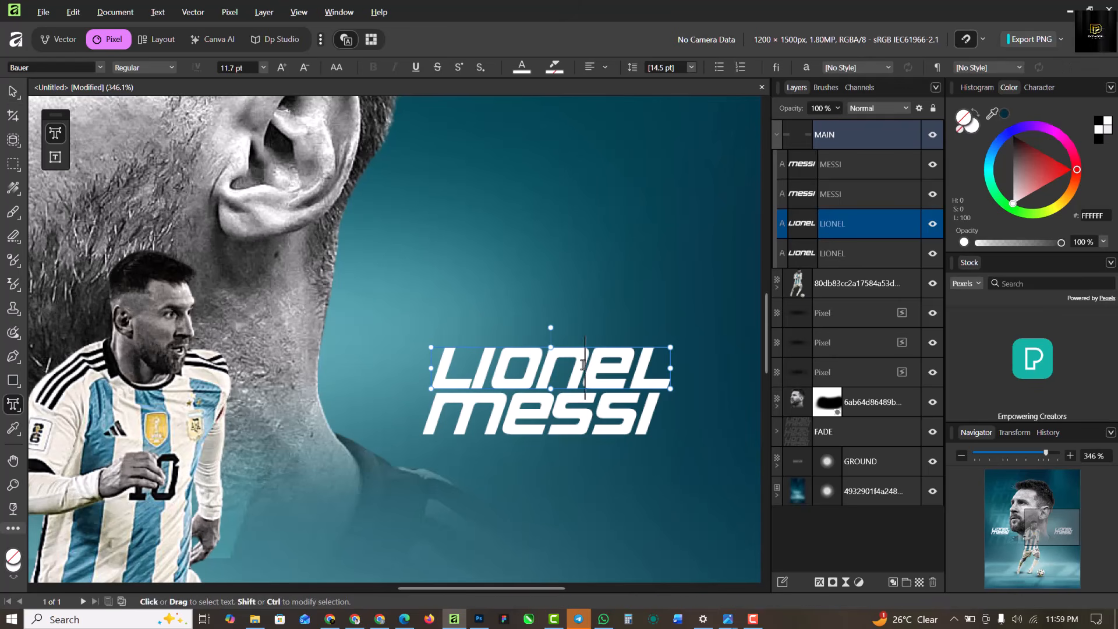
pyautogui.hotkey('ctrl', 'a')
pyautogui.write('GO')
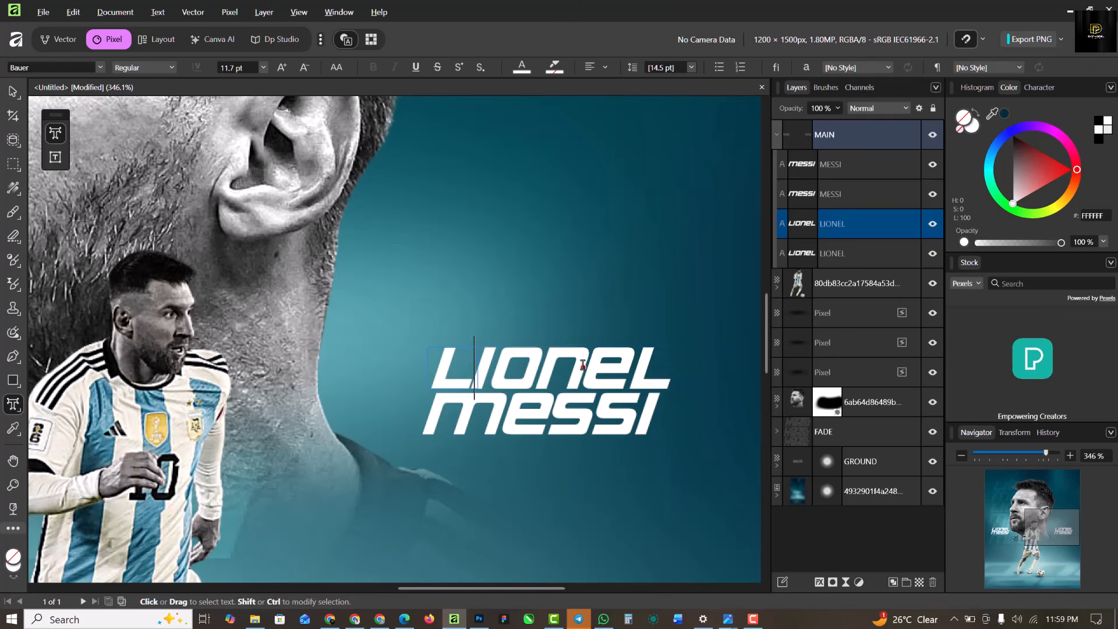
pyautogui.write('AT')
pyautogui.press('Escape')
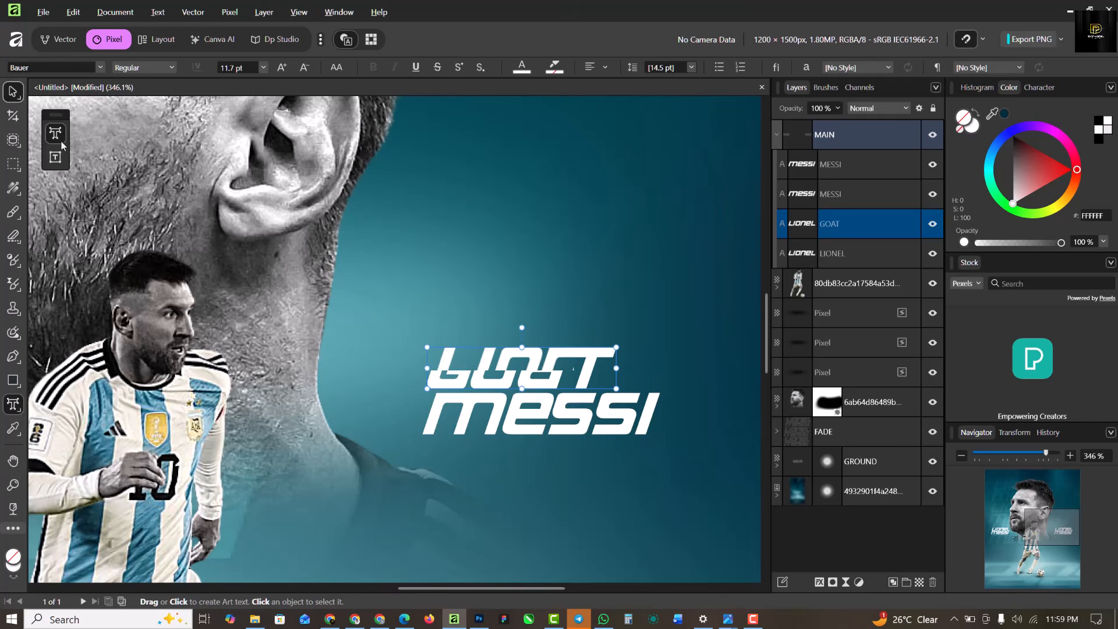
# Step: Shrink the copied MESSI line to about 2.3 pt so it sits as a small line beneath GOAT
pyautogui.scroll(-2, 635, 381)
pyautogui.scroll(-1, 636, 386)
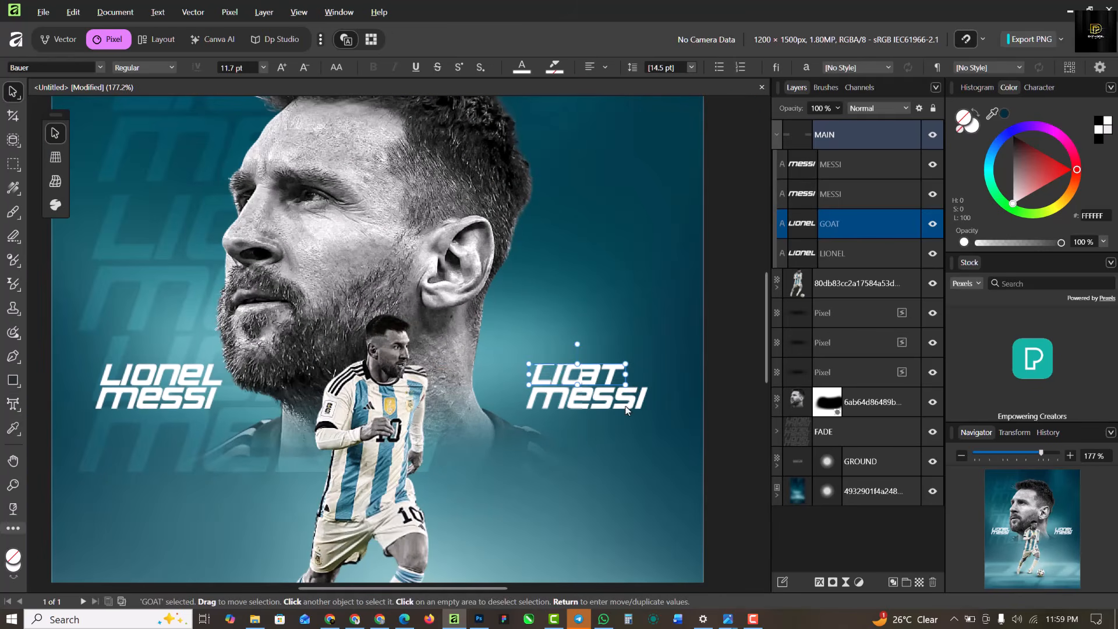
pyautogui.click(635, 408)
pyautogui.moveTo(648, 408); pyautogui.dragTo(545, 390)
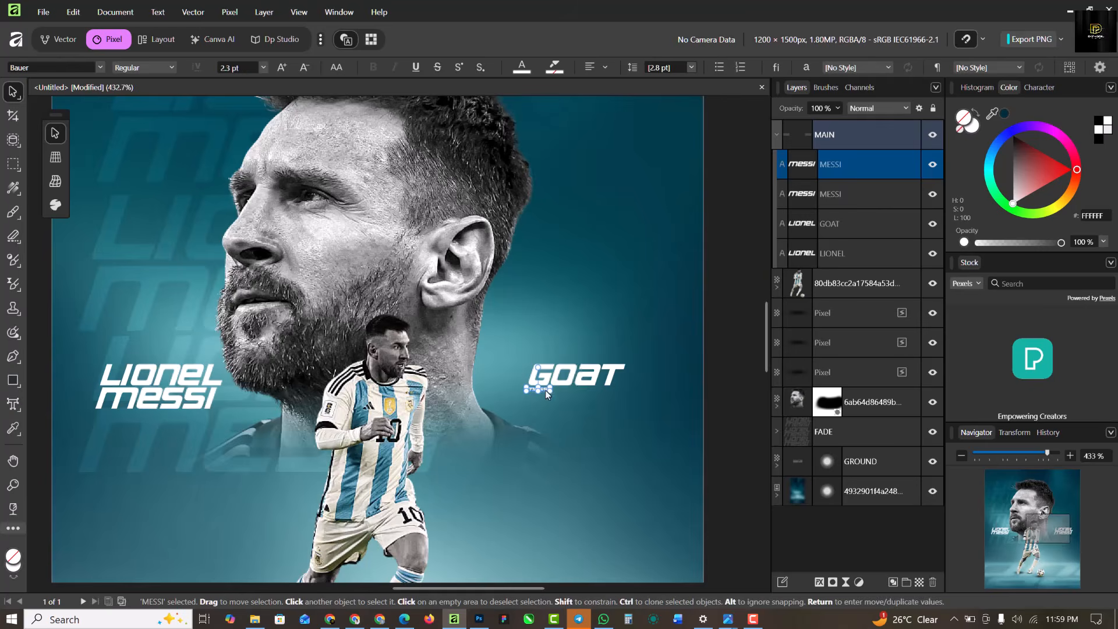
# Step: Replace the small MESSI line beneath GOAT with the text GREATEST OF ALL TIME
pyautogui.scroll(9, 545, 390)
pyautogui.scroll(-2, 513, 380)
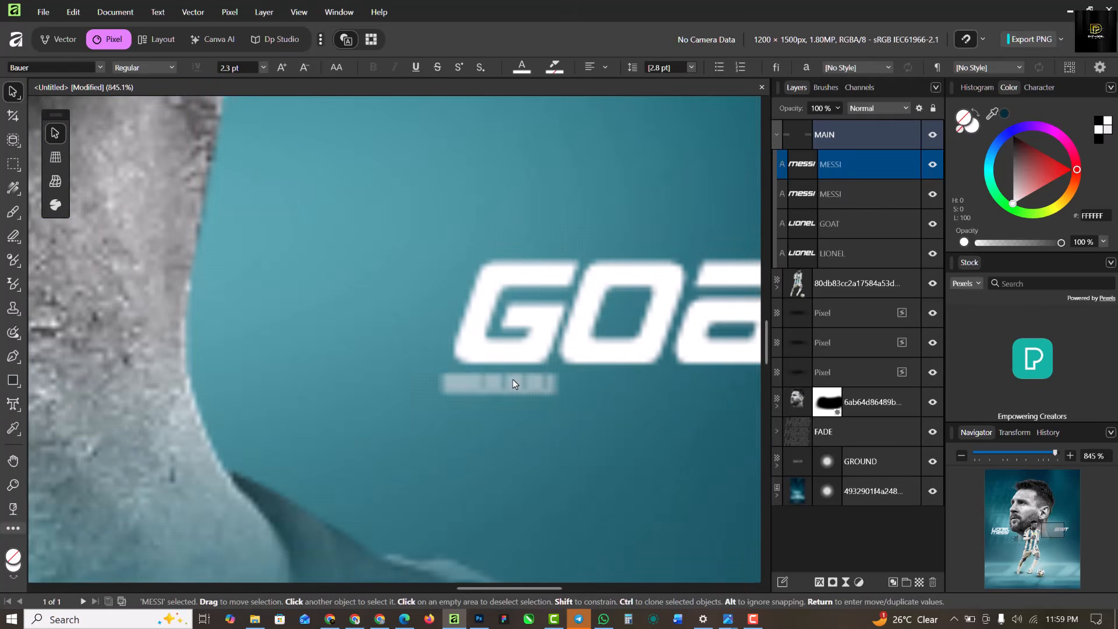
pyautogui.doubleClick(516, 379)
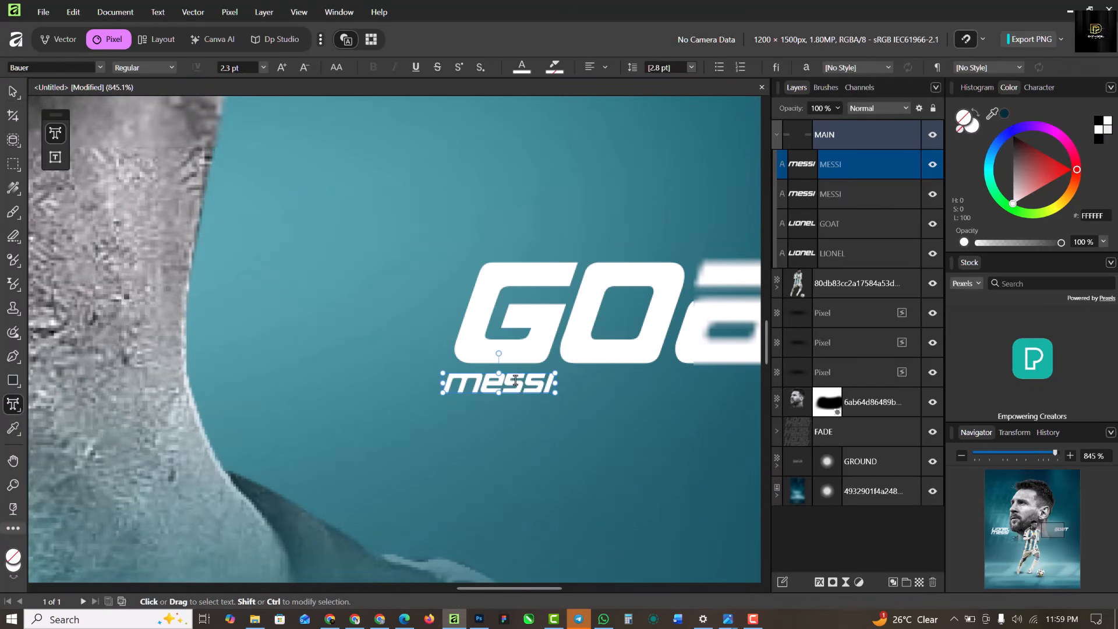
pyautogui.doubleClick(515, 381)
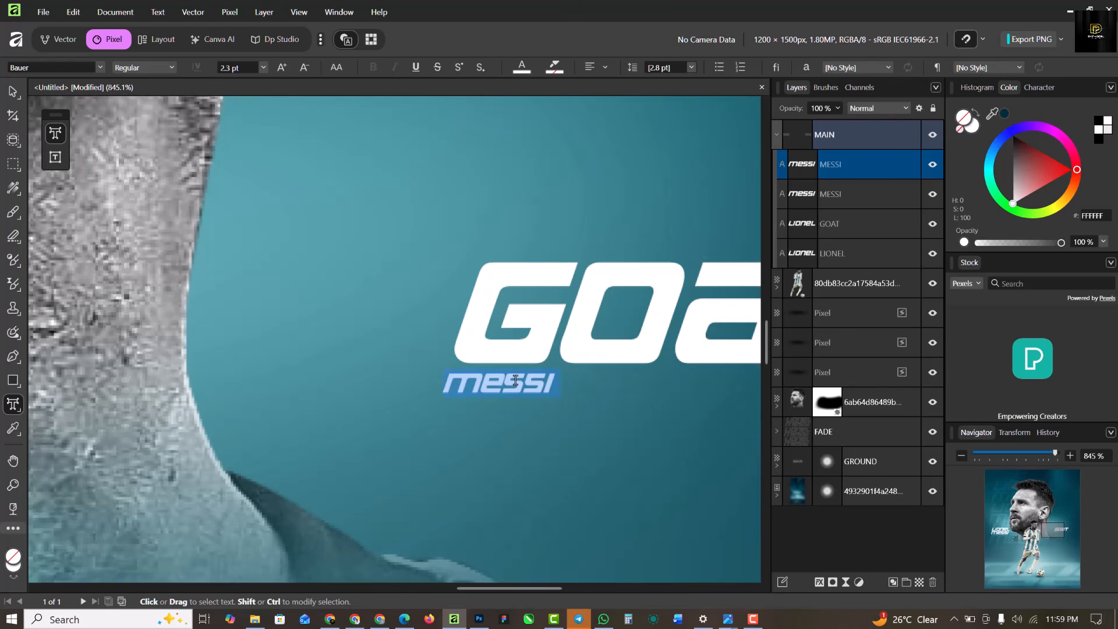
pyautogui.click(516, 380)
pyautogui.write('ATEST OF')
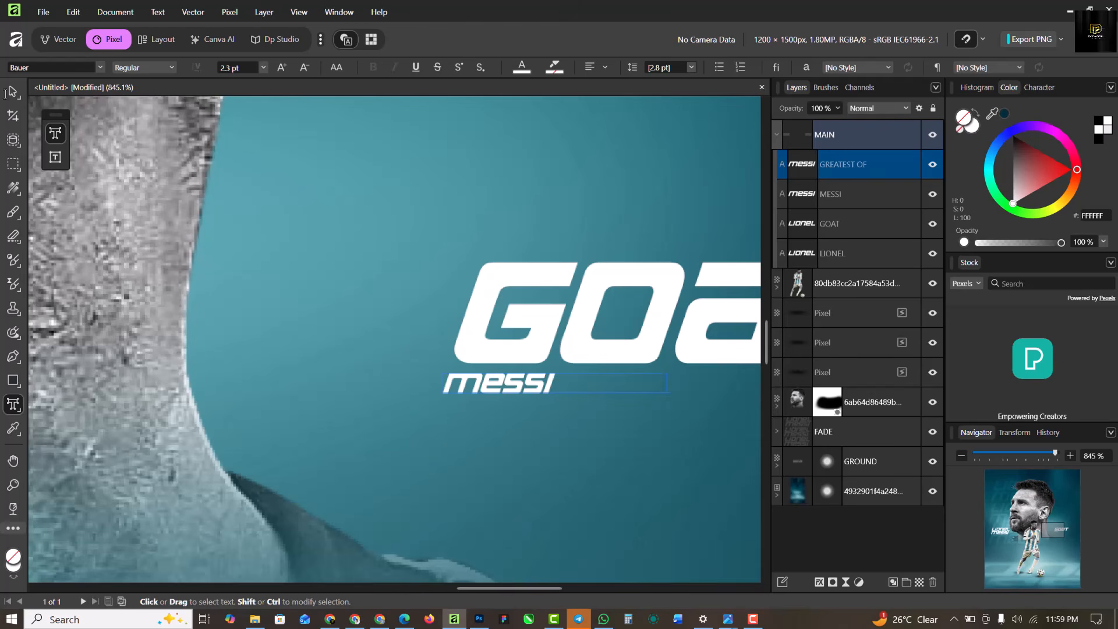
pyautogui.hscroll(5, 372, 305)
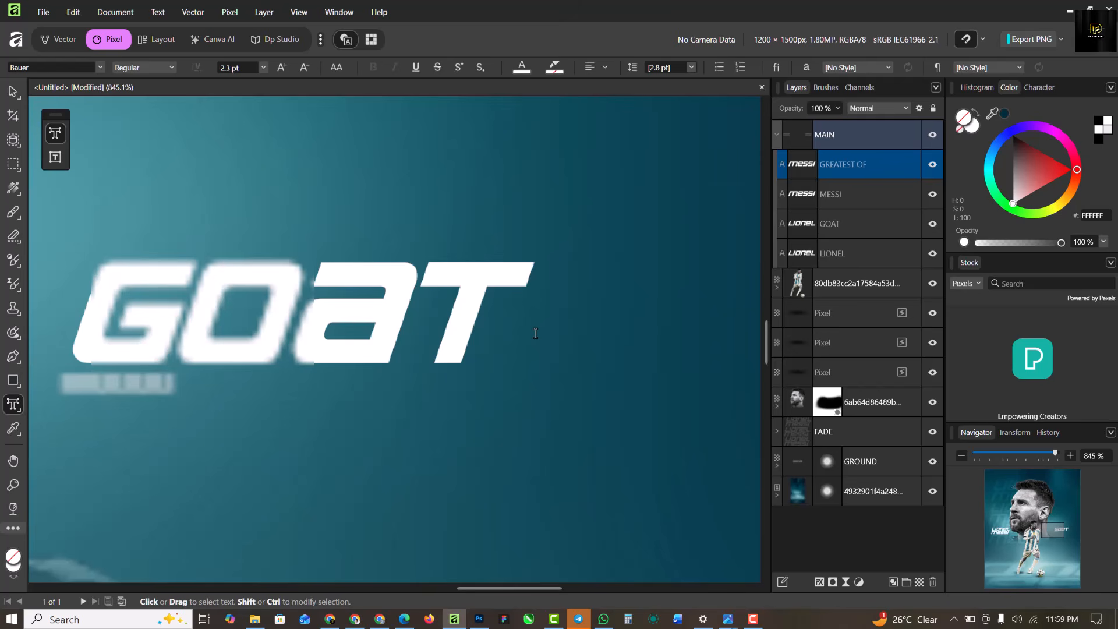
pyautogui.press('Escape')
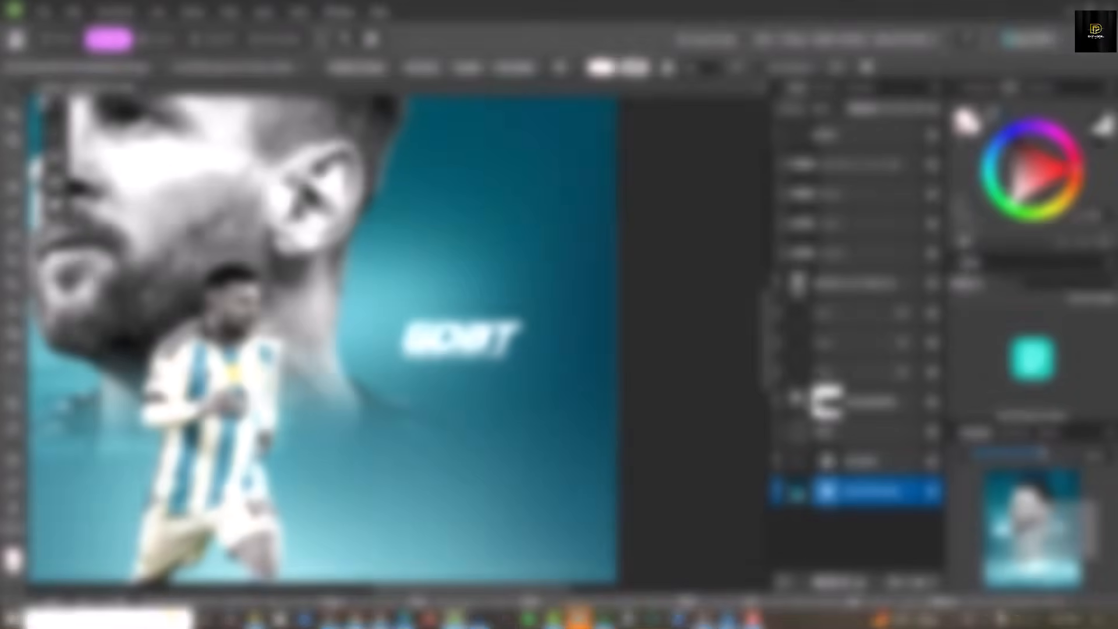
pyautogui.hotkey('ctrl', '0')
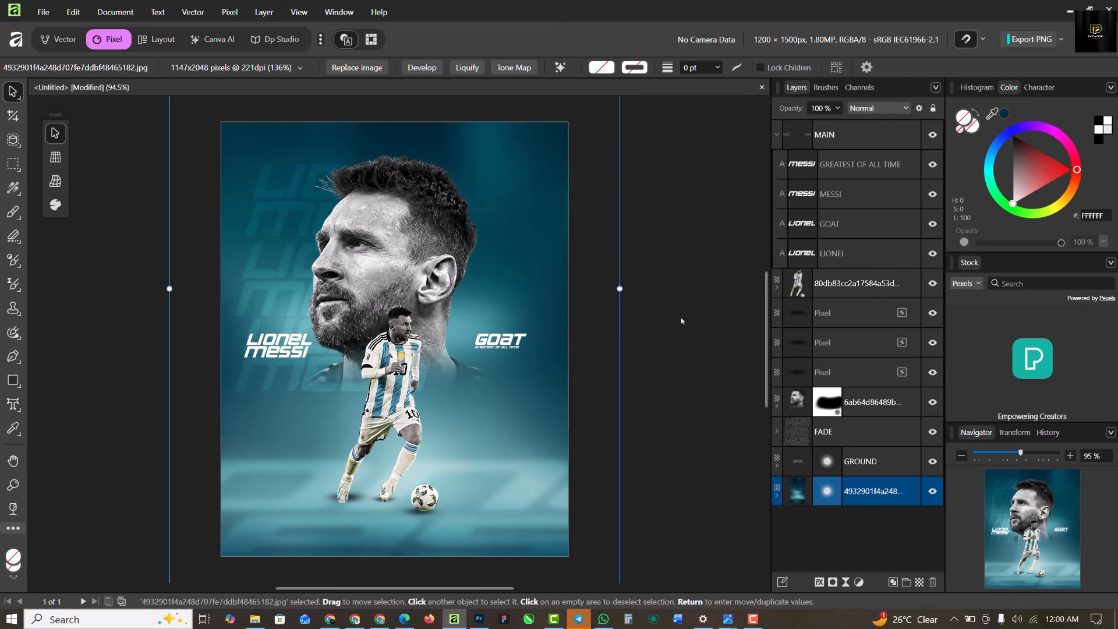
pyautogui.click(716, 321)
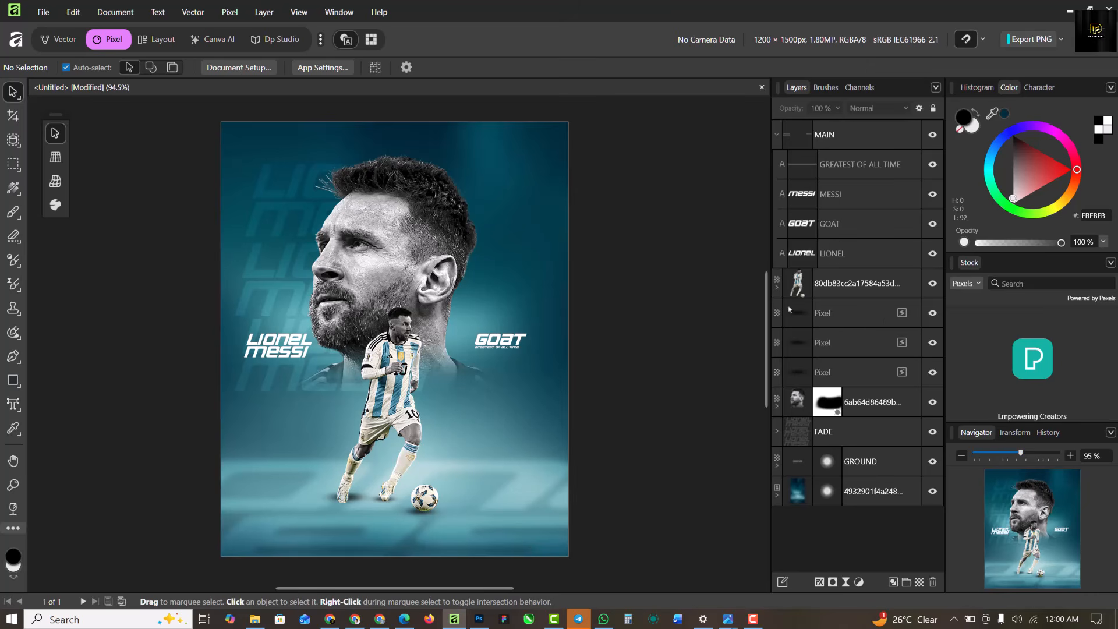
# Step: Enlarge the FADE lettering group from its upper-left corner until it reaches down to the small player's waist
pyautogui.click(885, 433)
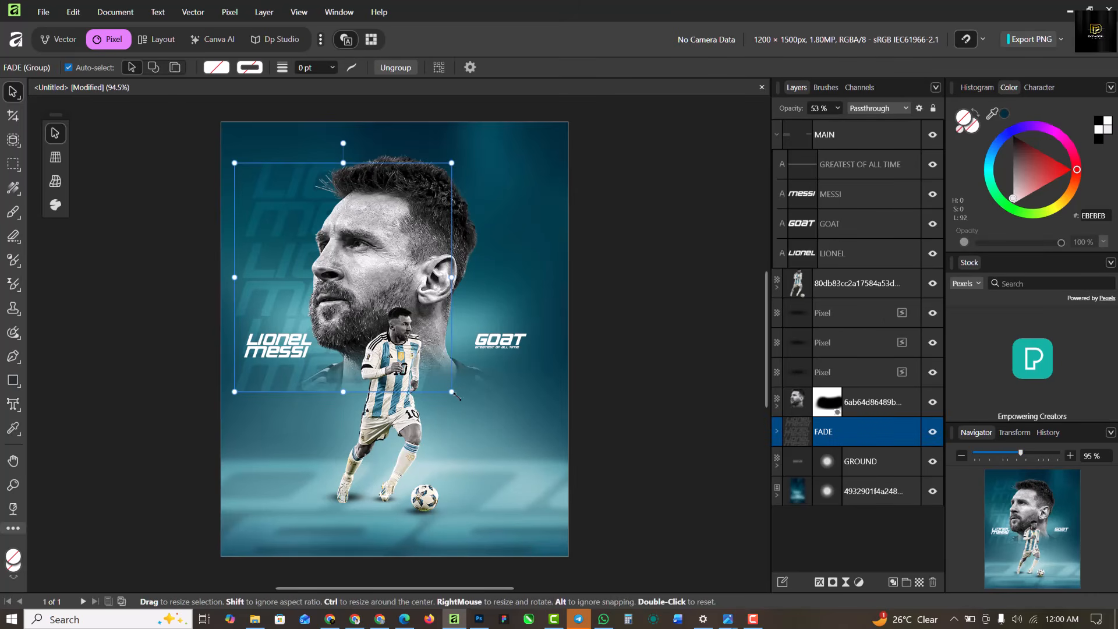
pyautogui.moveTo(453, 392); pyautogui.dragTo(476, 416)
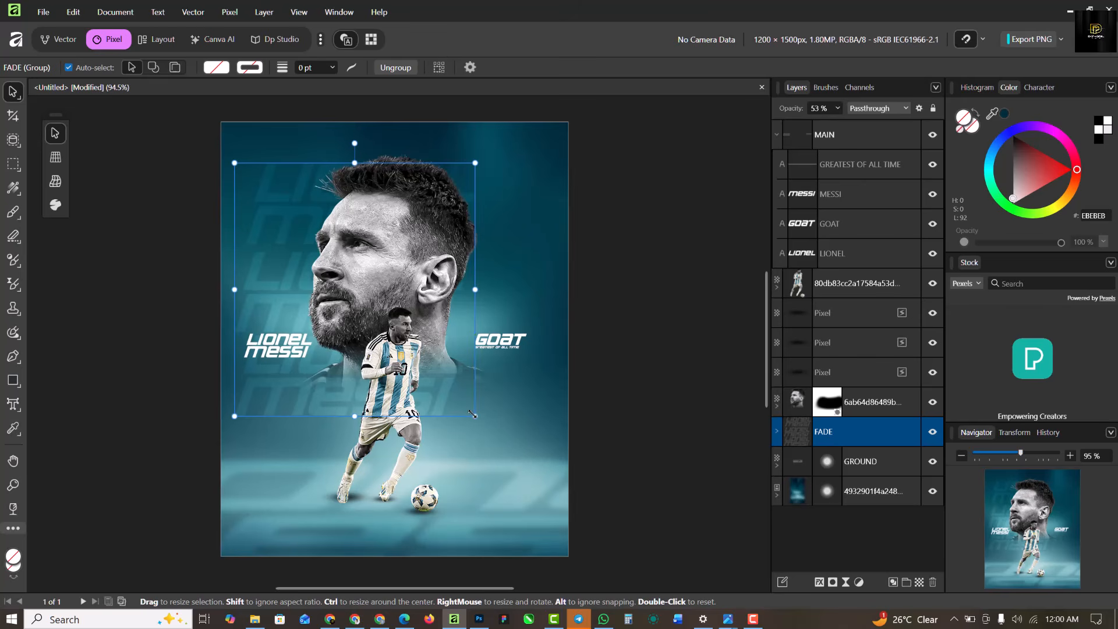
pyautogui.click(704, 374)
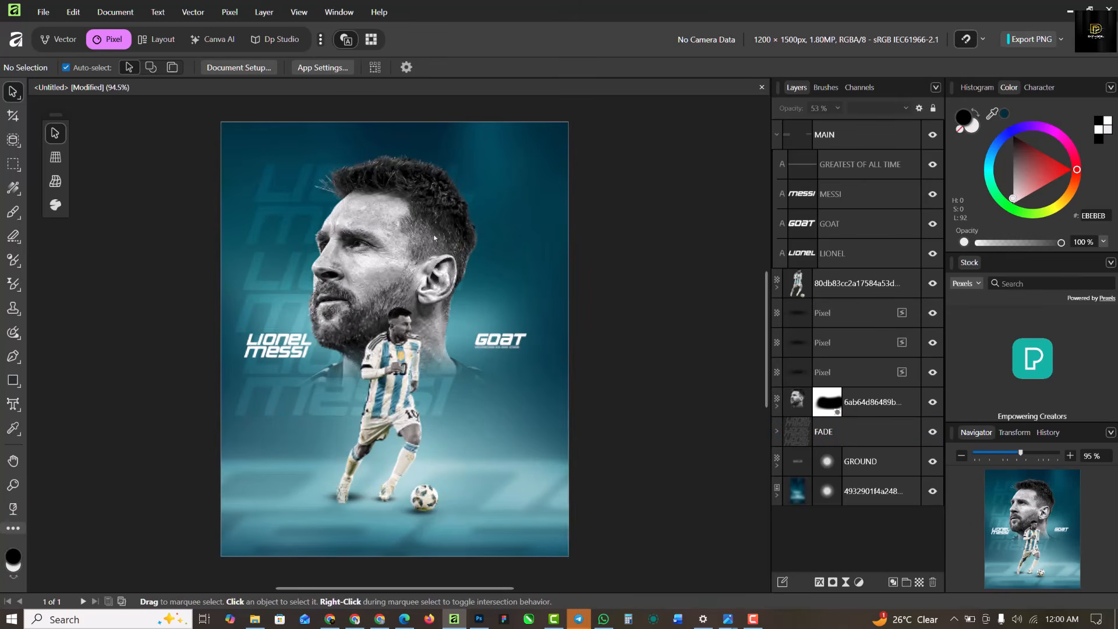
# Step: Collapse the MAIN title group and apply the sampled dark blue 012D3E as its stroke colour
pyautogui.click(541, 457)
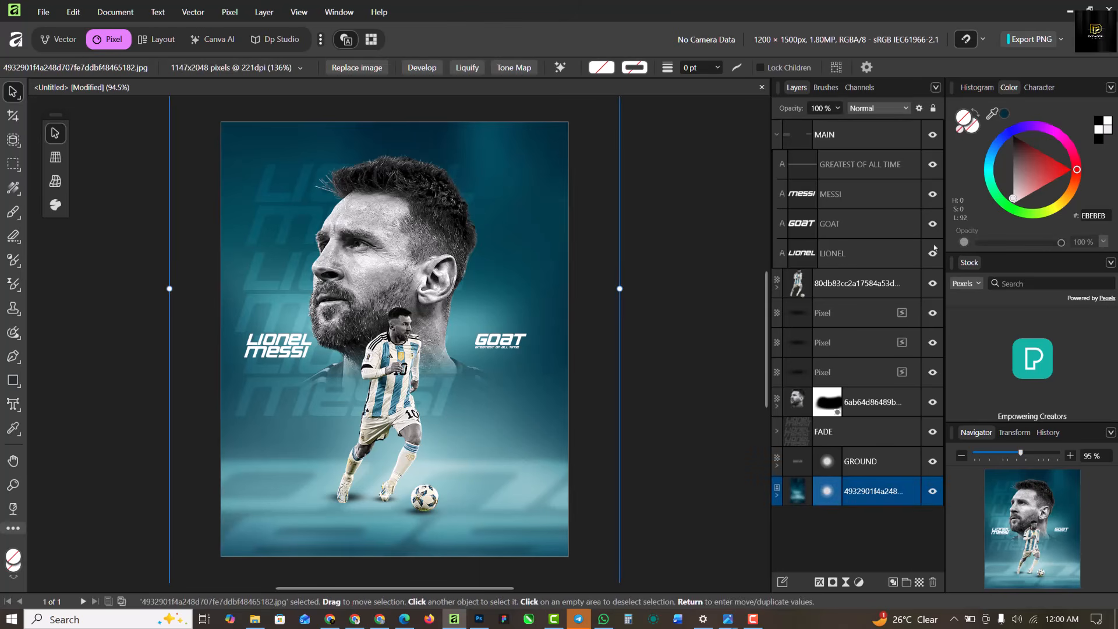
pyautogui.click(777, 134)
pyautogui.click(885, 136)
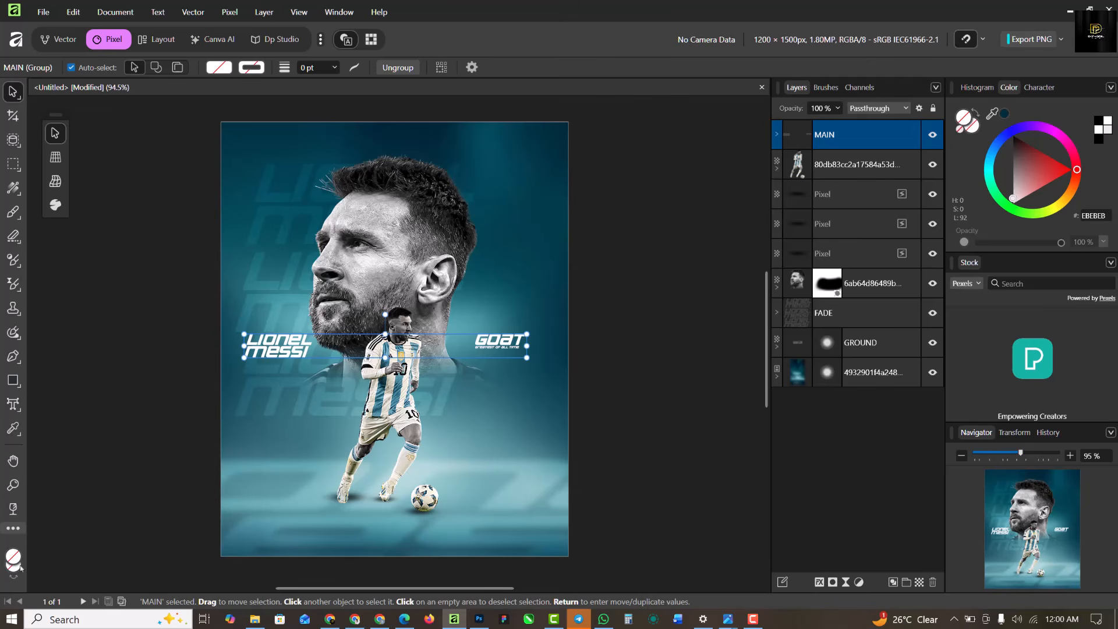
pyautogui.click(966, 121)
pyautogui.click(1005, 113)
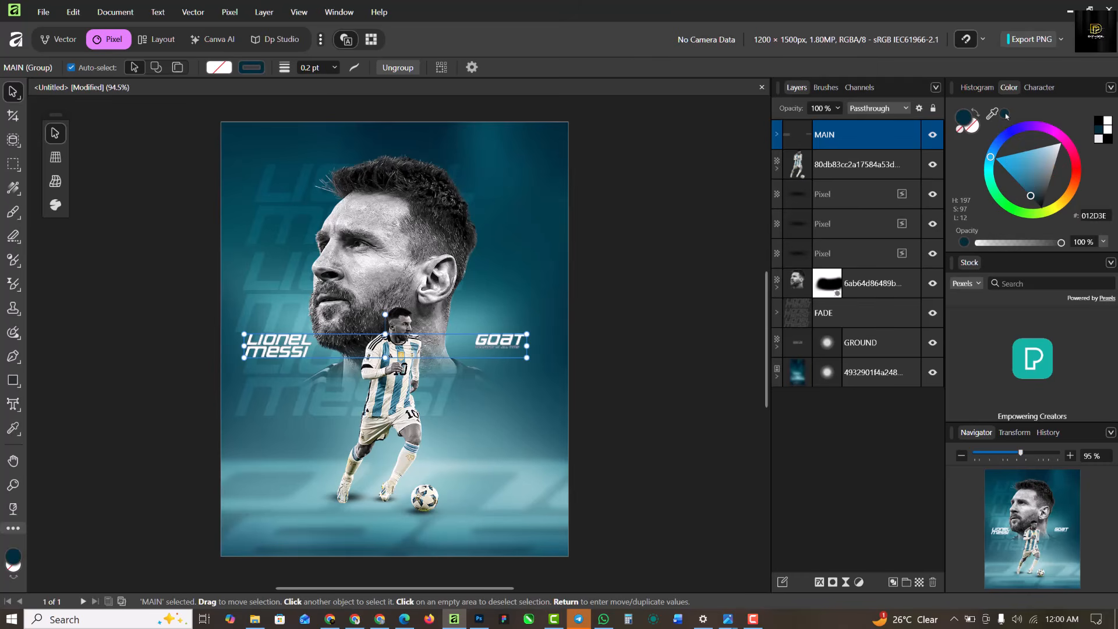
pyautogui.click(1096, 215)
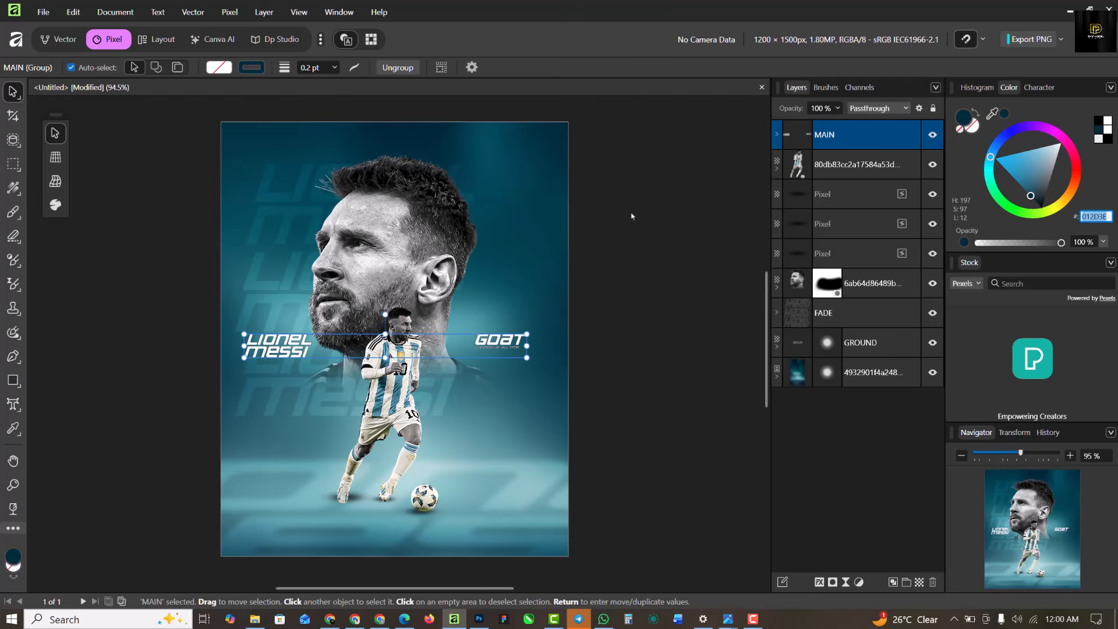
pyautogui.click(619, 235)
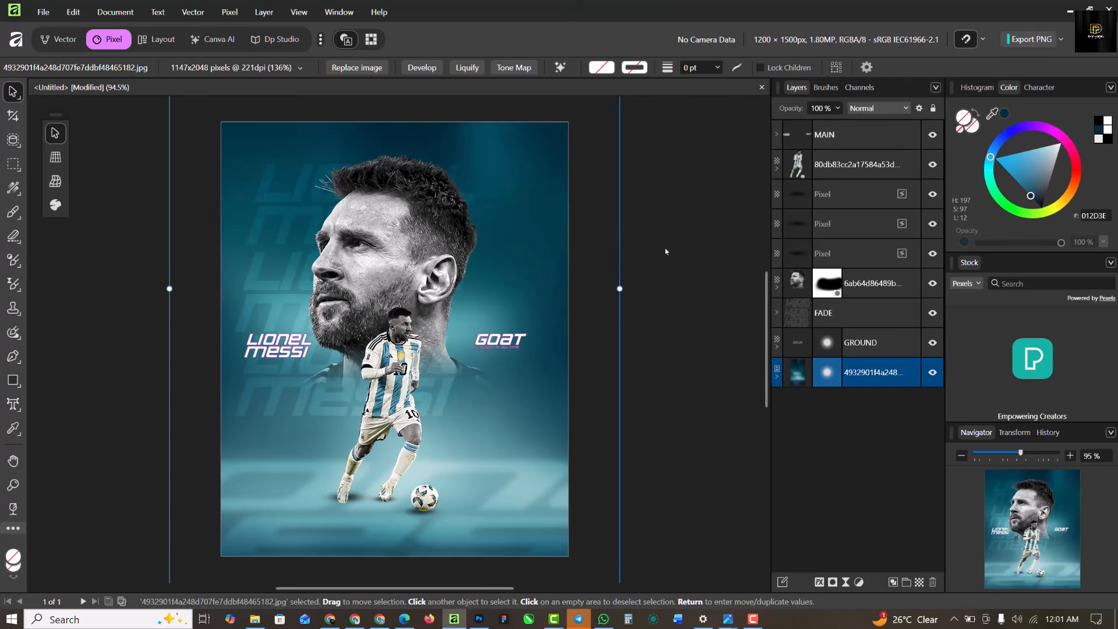
# Step: Add an empty pixel layer above the MAIN group and enlarge the paint brush to 1119 px
pyautogui.click(891, 141)
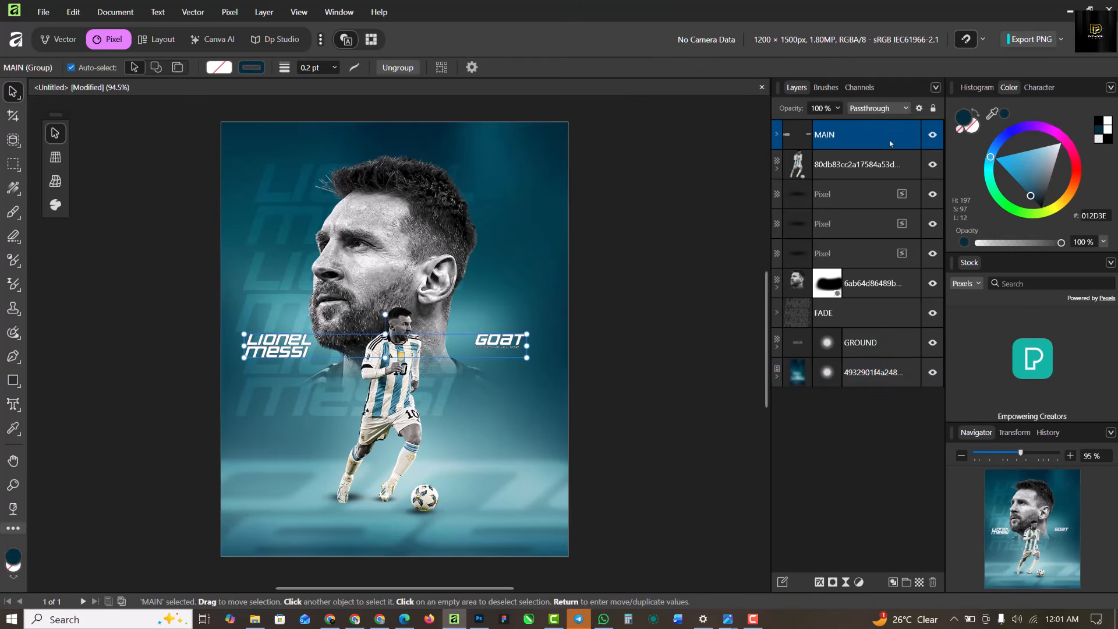
pyautogui.click(920, 583)
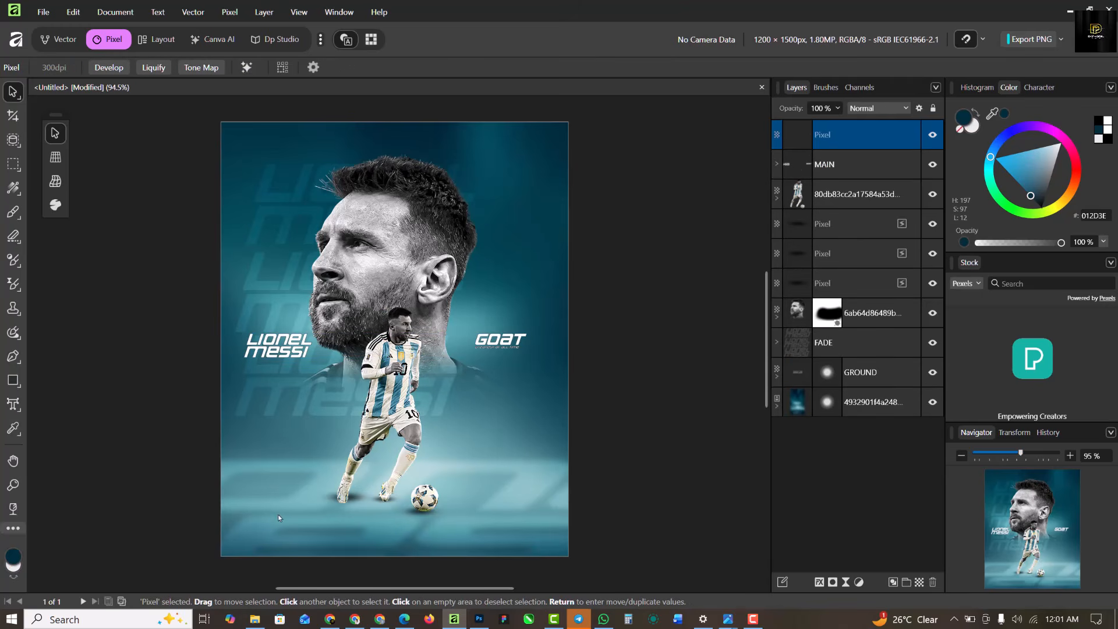
pyautogui.press('b')
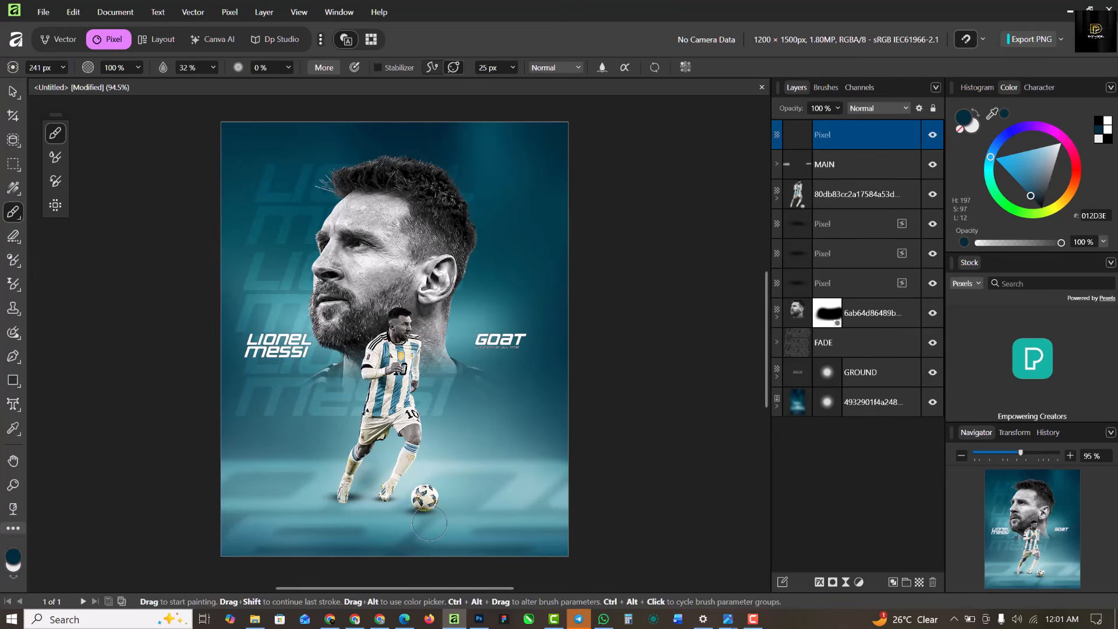
pyautogui.press(']')
pyautogui.press(']')
pyautogui.press(']')
pyautogui.press(']')
pyautogui.press(']')
pyautogui.press(']')
pyautogui.press(']')
pyautogui.press(']')
pyautogui.press(']')
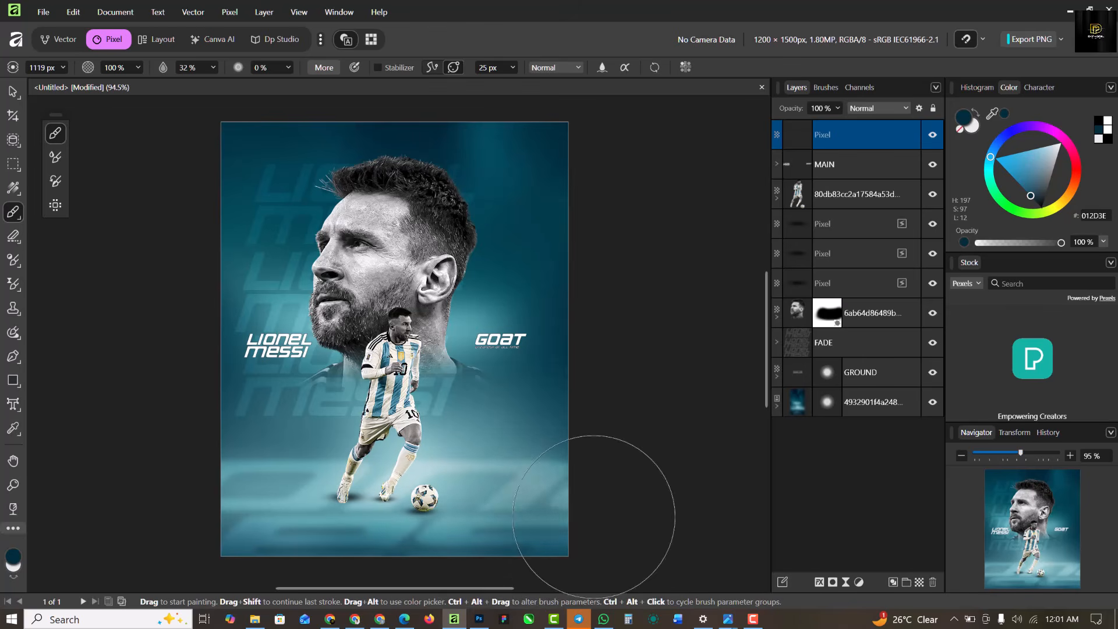
# Step: Paint soft dark blue shading along the lower edge of the poster on the new pixel layer
pyautogui.scroll(-3, 571, 359)
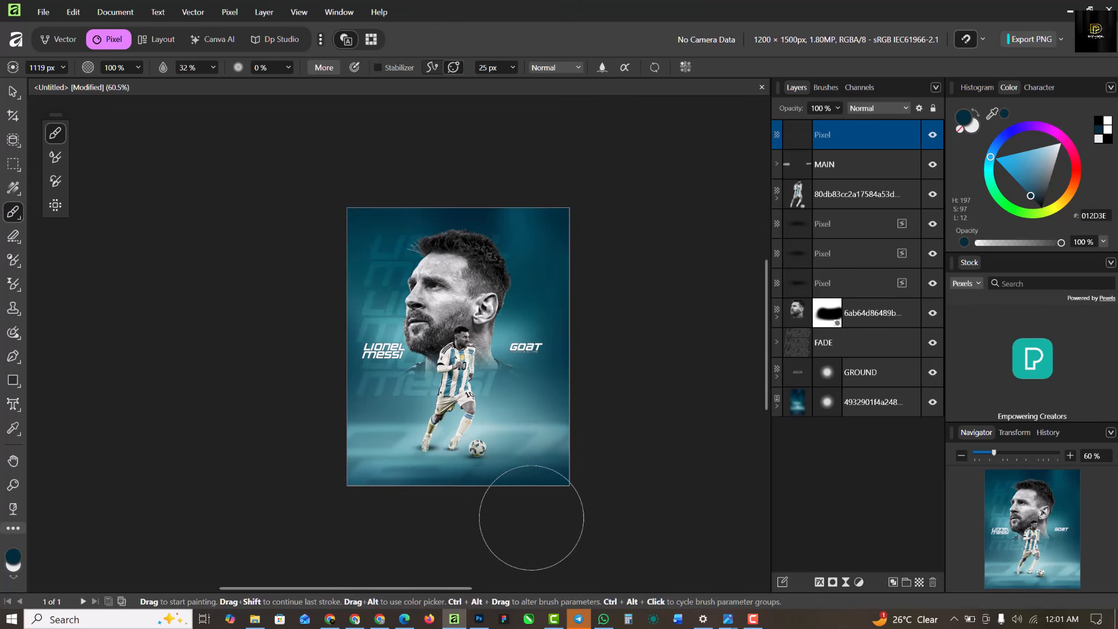
pyautogui.moveTo(553, 513)
pyautogui.mouseDown()
pyautogui.moveTo(417, 532)
pyautogui.moveTo(456, 541)
pyautogui.moveTo(481, 528)
pyautogui.moveTo(415, 523)
pyautogui.moveTo(658, 453)
pyautogui.moveTo(526, 508)
pyautogui.mouseUp()
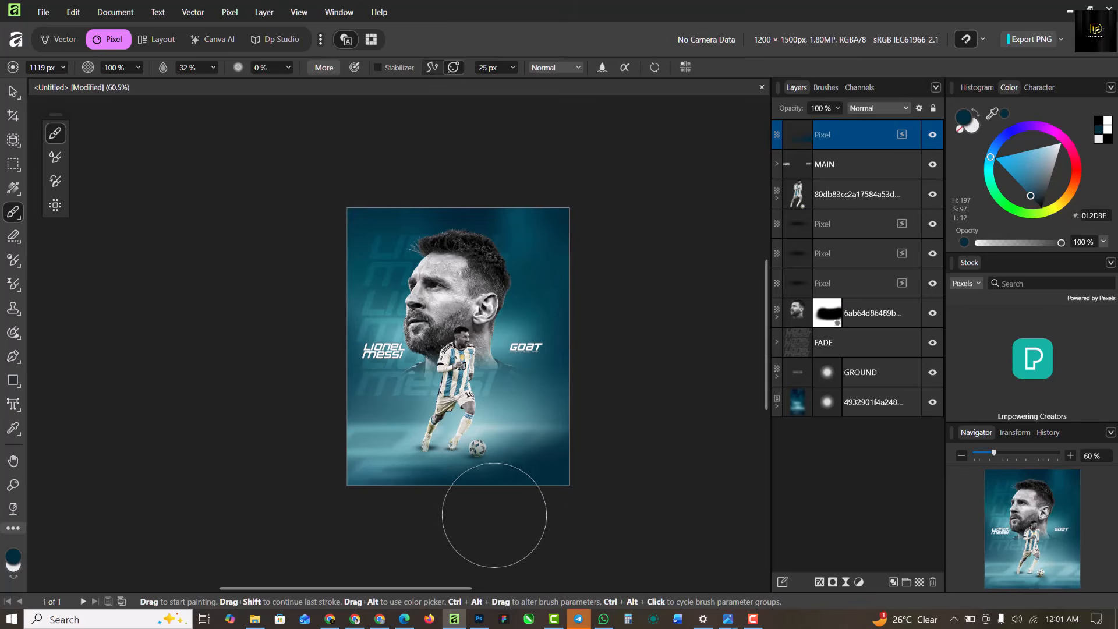
pyautogui.scroll(3, 475, 507)
pyautogui.scroll(-2, 431, 449)
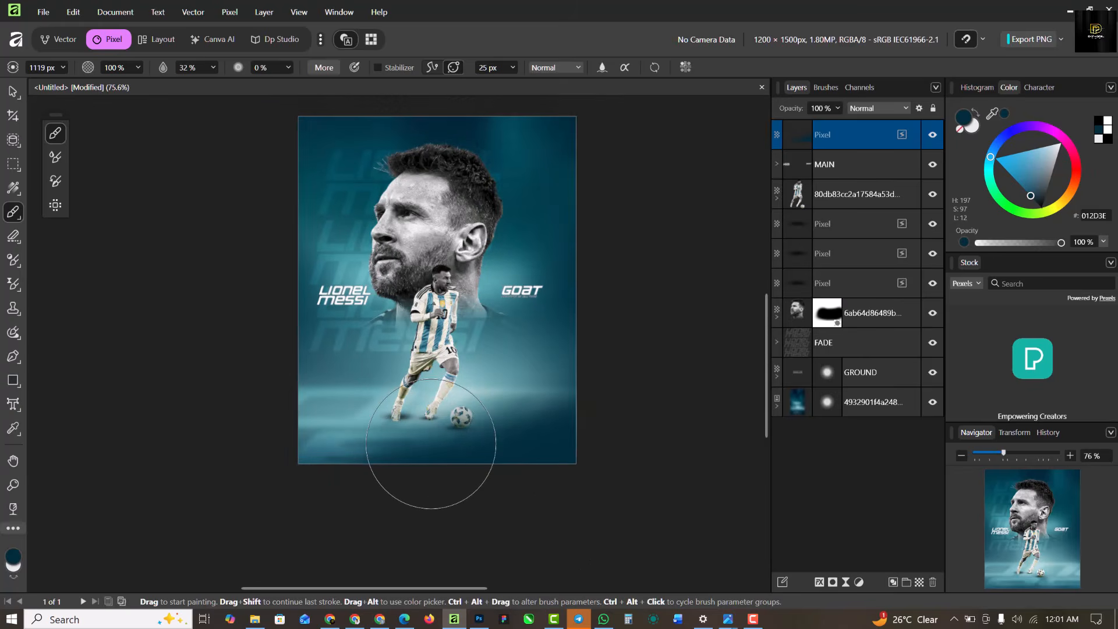
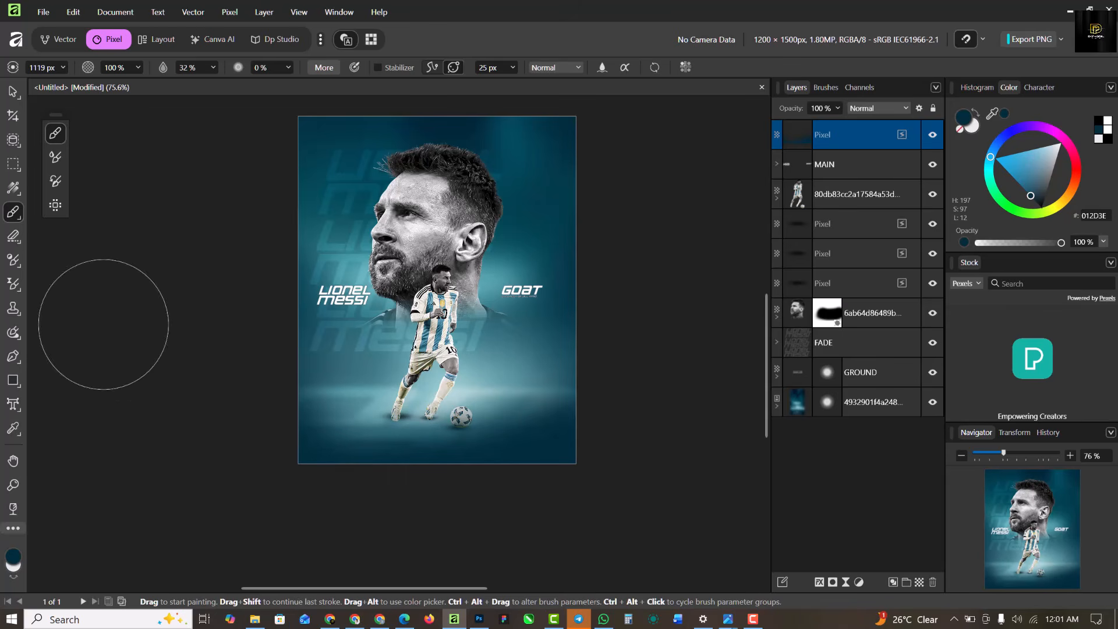
# Step: Set the lower shading layer's blend mode to Multiply and widen it past both poster sides to about 4.44 in
pyautogui.click(882, 110)
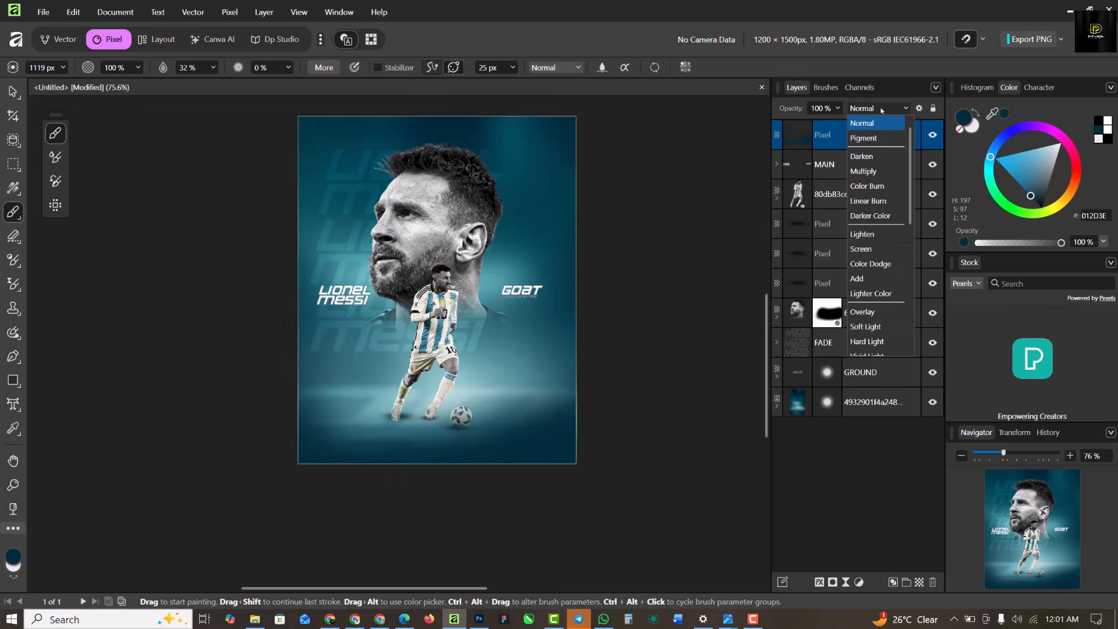
pyautogui.click(864, 171)
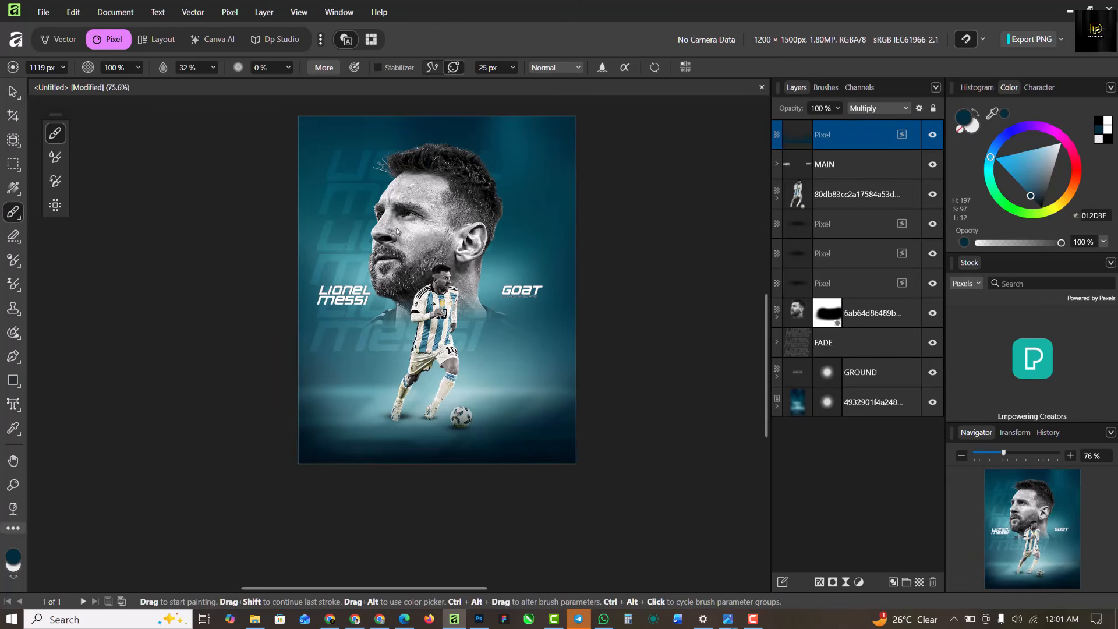
pyautogui.click(12, 92)
pyautogui.scroll(-2, 327, 351)
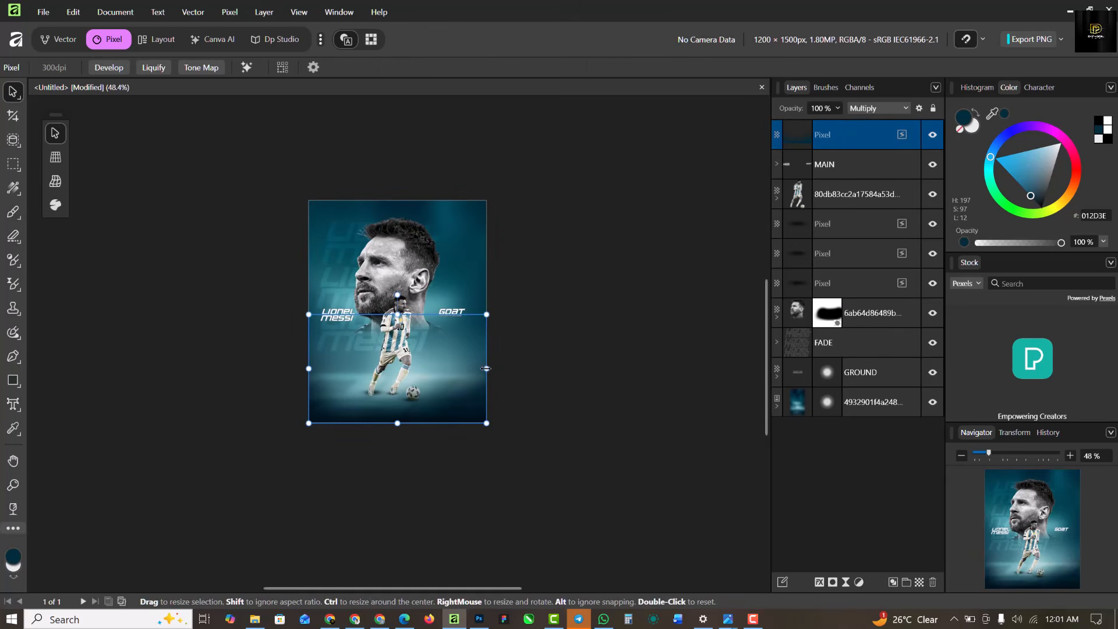
pyautogui.moveTo(488, 368); pyautogui.dragTo(497, 368)
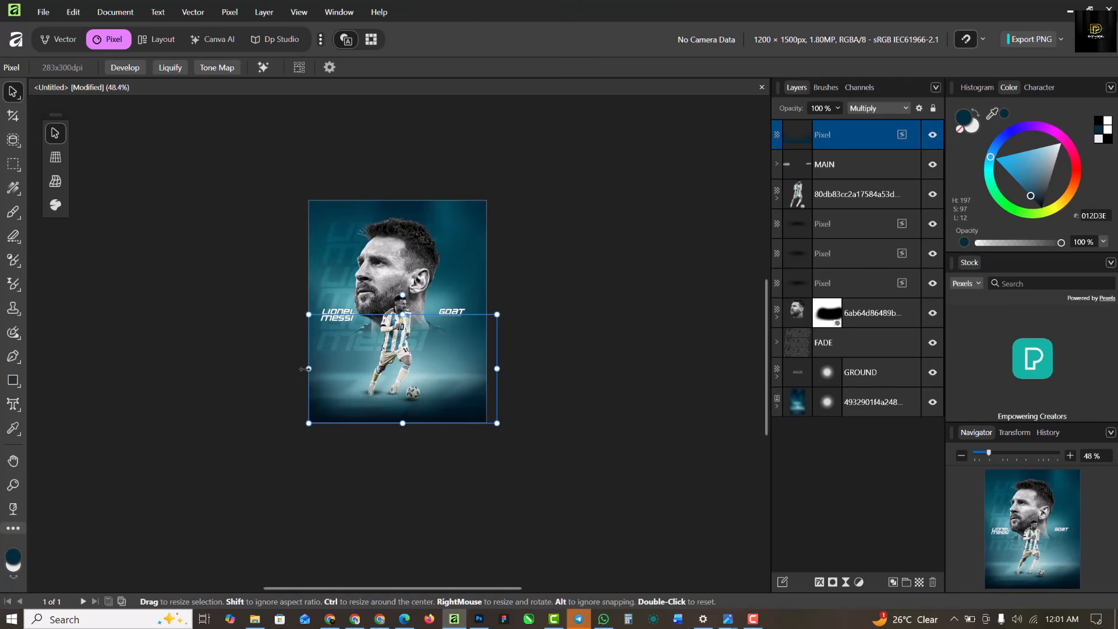
pyautogui.moveTo(307, 369); pyautogui.dragTo(298, 370)
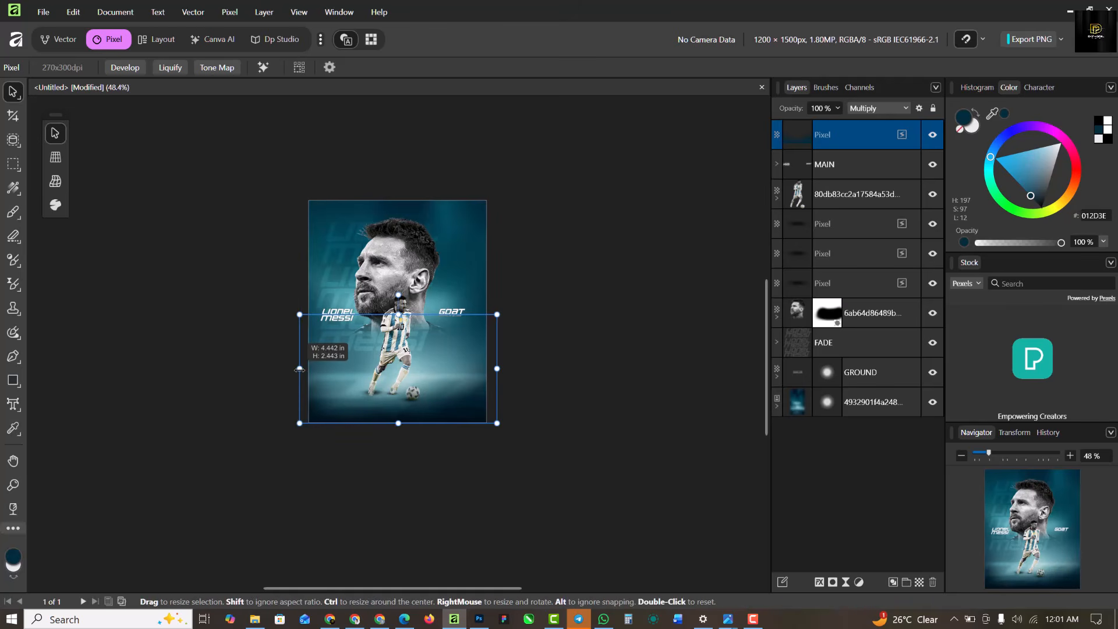
pyautogui.click(621, 400)
pyautogui.scroll(3, 306, 305)
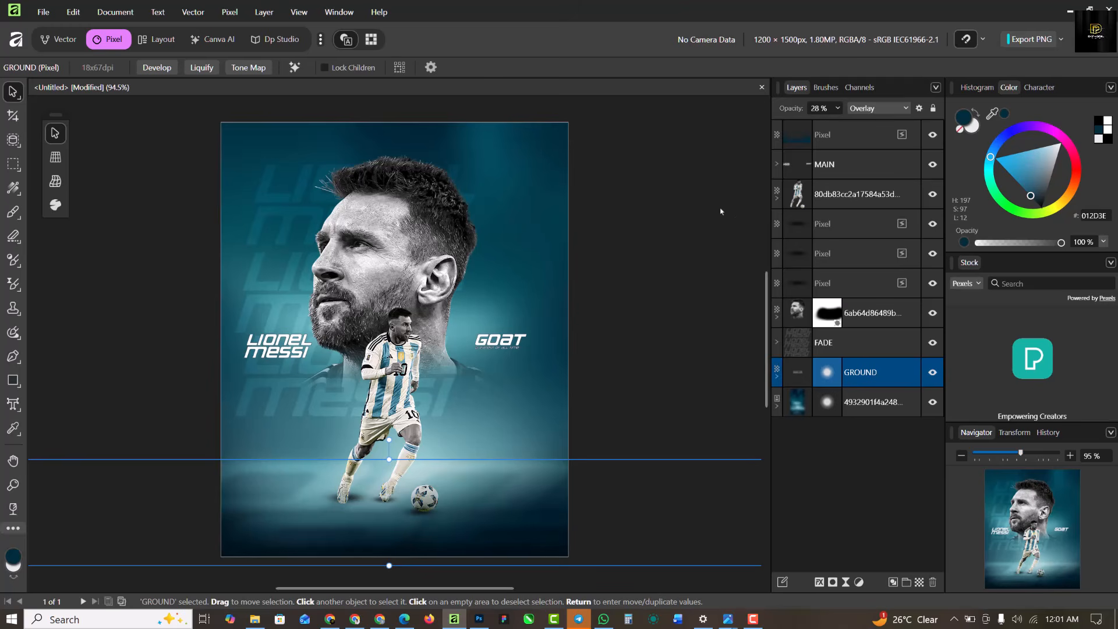
pyautogui.click(719, 211)
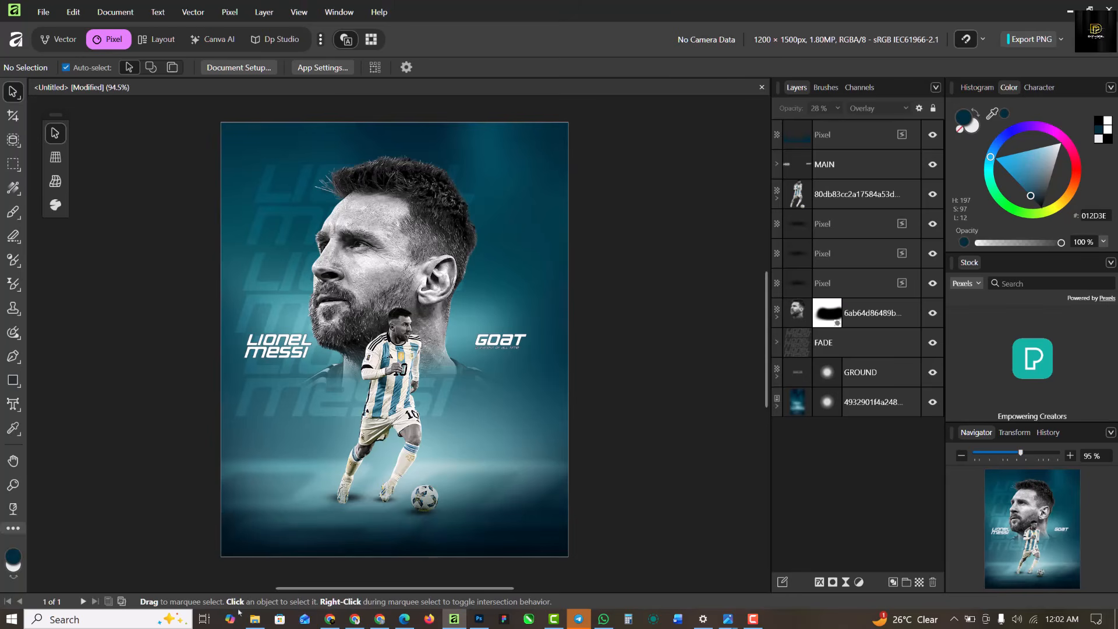
# Step: Place the orange glow image f741484b123b9ec0cea087076e18f98b.jpg over the portrait and set its blend mode to Screen
pyautogui.click(255, 619)
pyautogui.moveTo(365, 98); pyautogui.dragTo(394, 288)
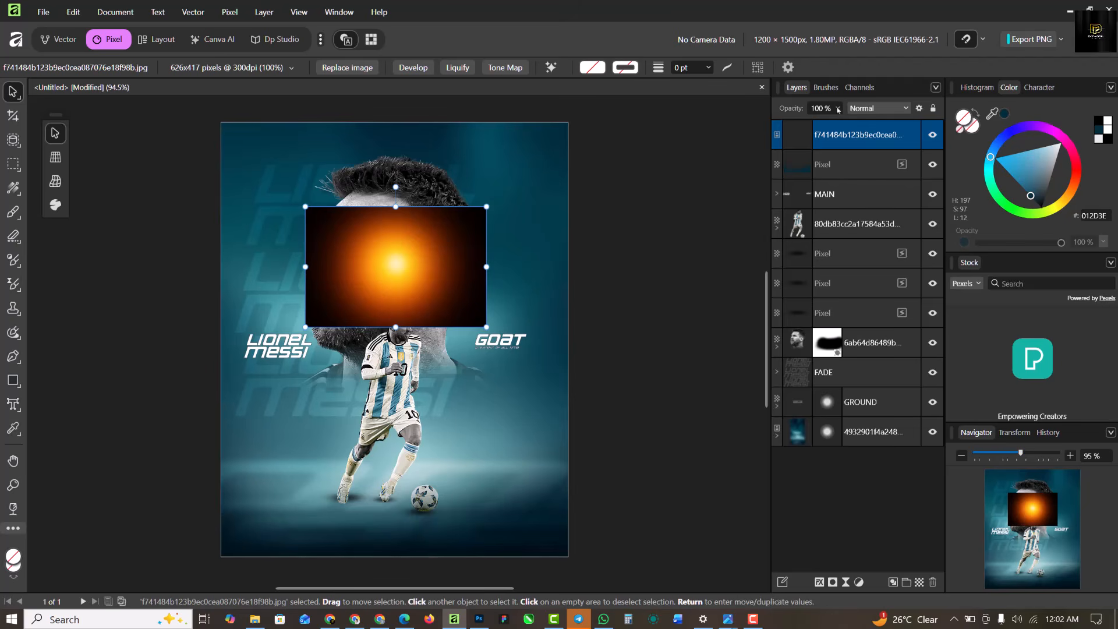
pyautogui.click(874, 108)
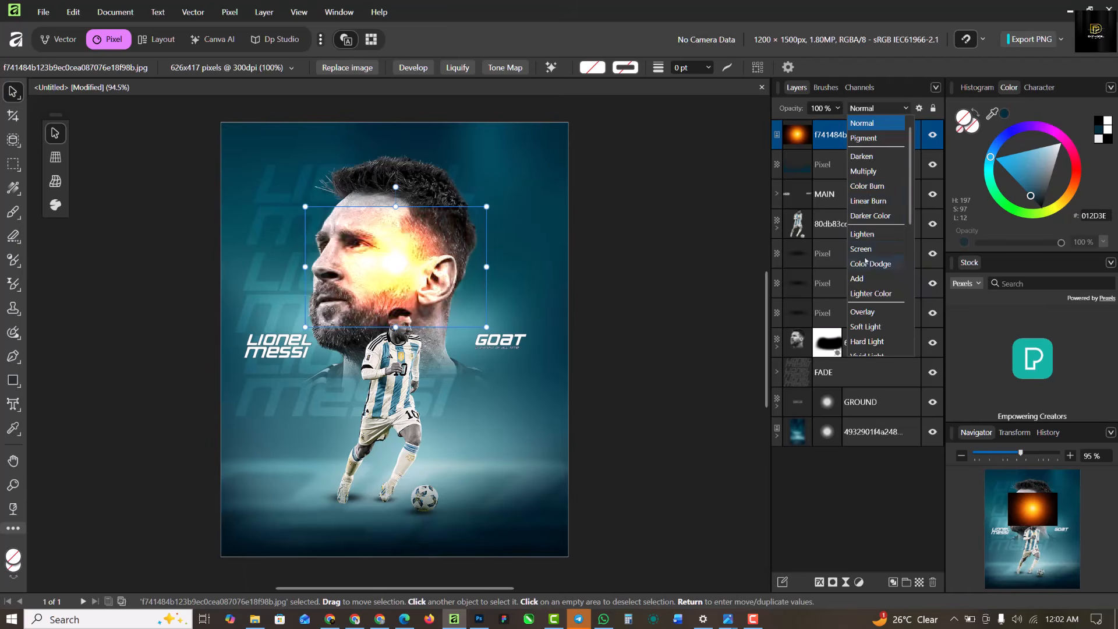
pyautogui.click(861, 248)
# Step: Rotate the orange glow a quarter turn, position it over the portrait's ear and set its opacity to 75%
pyautogui.moveTo(383, 276); pyautogui.dragTo(433, 257)
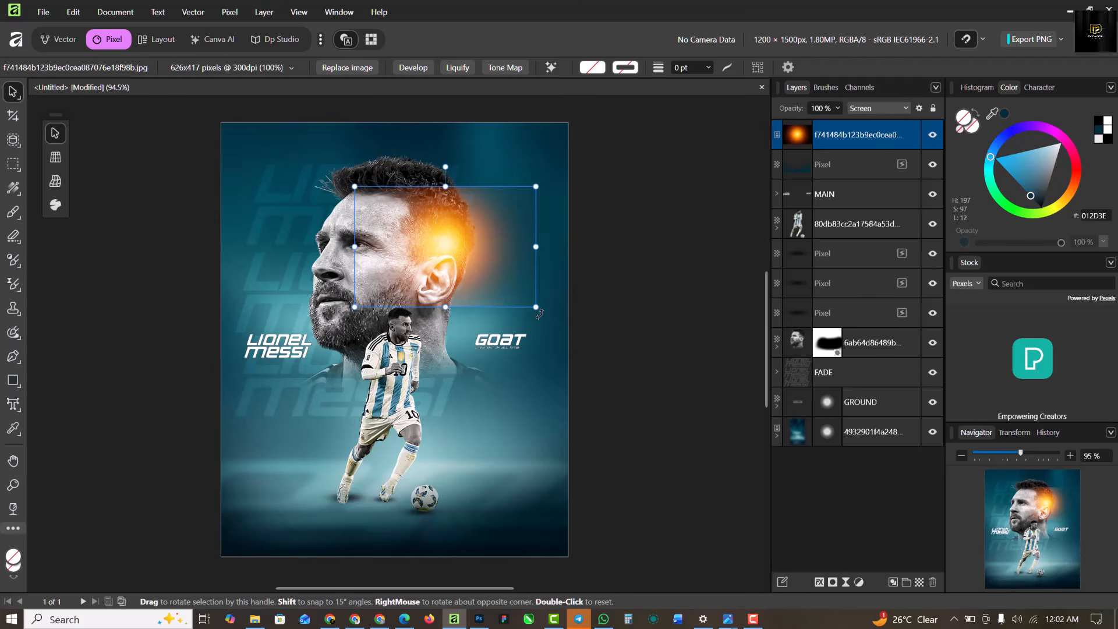
pyautogui.moveTo(538, 274); pyautogui.dragTo(495, 140)
pyautogui.moveTo(459, 256); pyautogui.dragTo(441, 287)
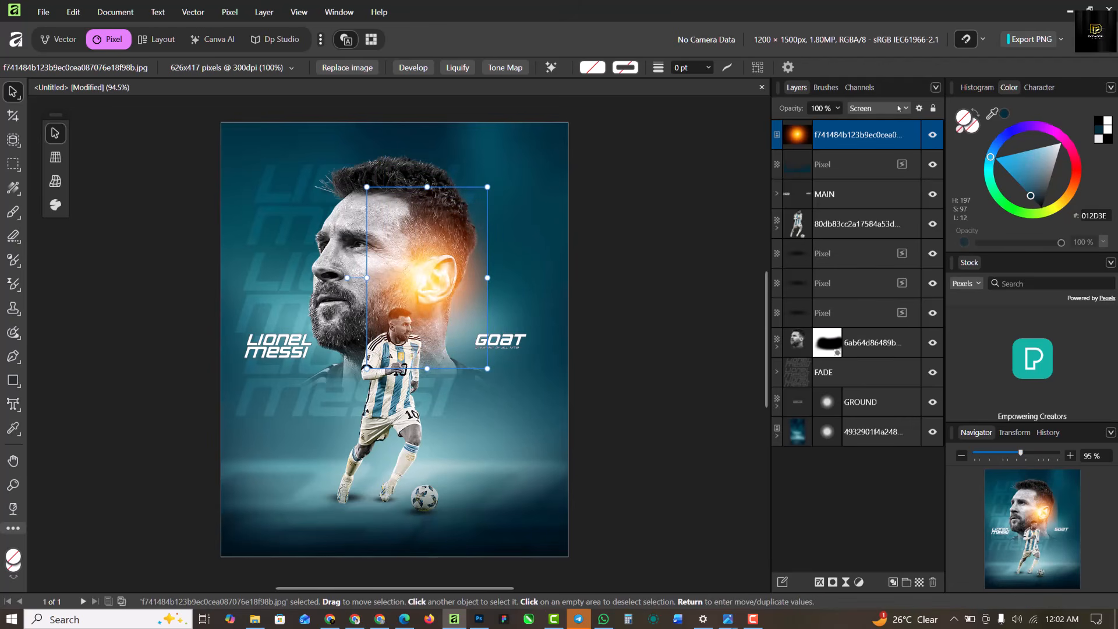
pyautogui.click(838, 108)
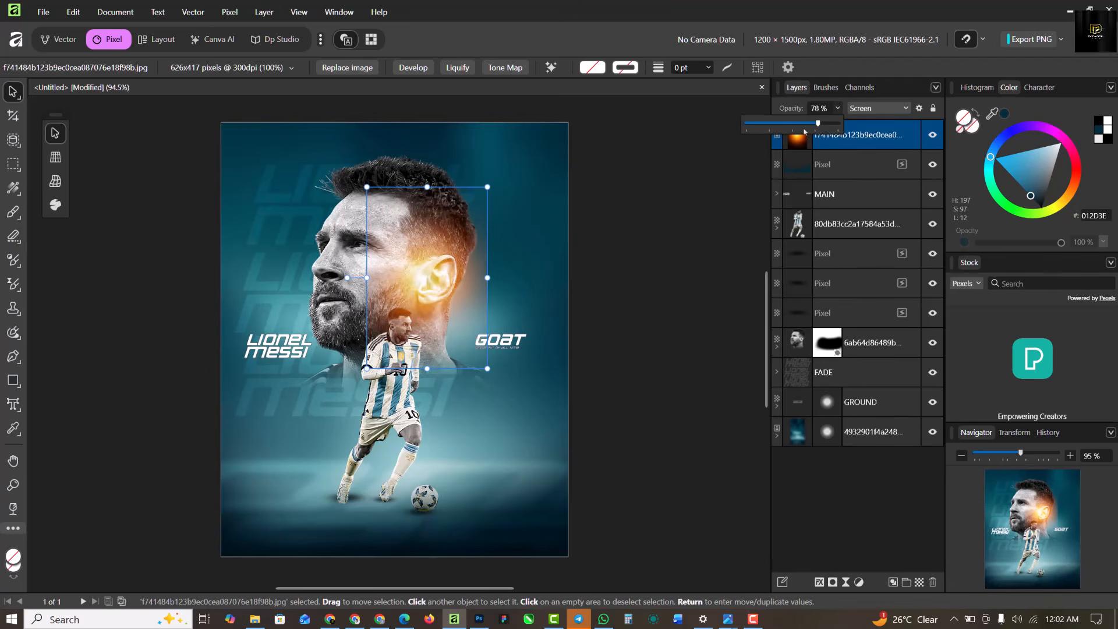
pyautogui.moveTo(840, 123); pyautogui.dragTo(815, 119)
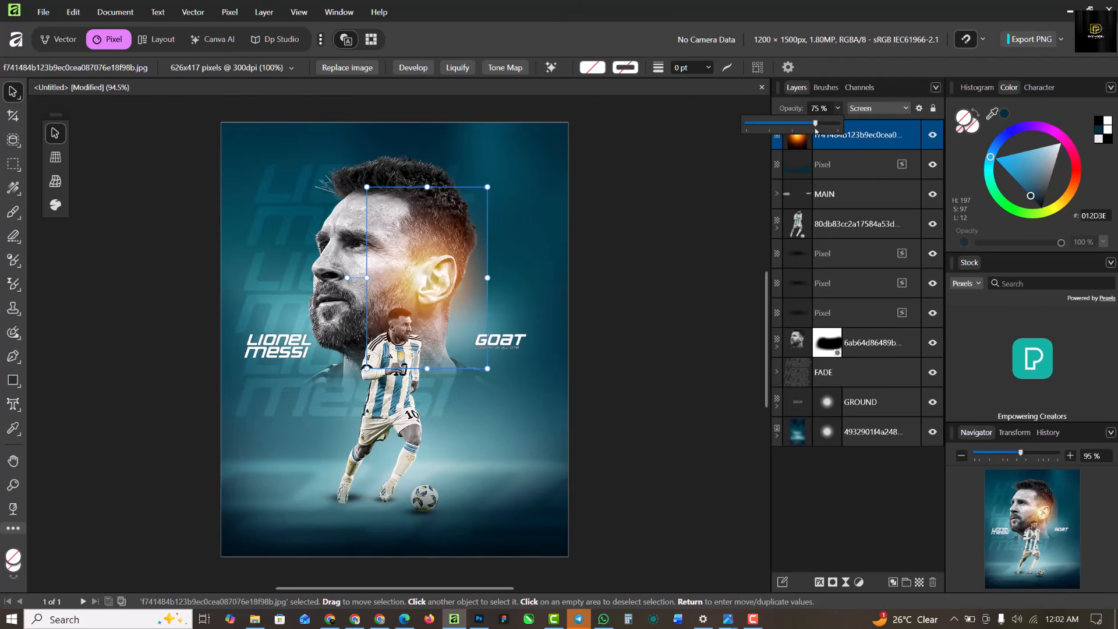
pyautogui.click(430, 277)
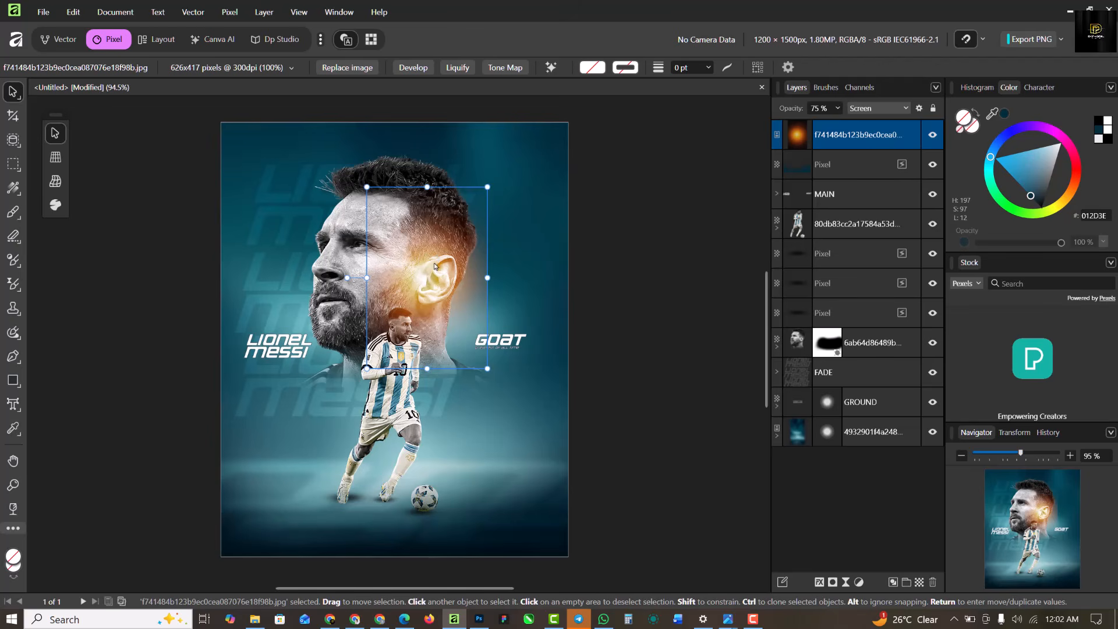
# Step: Duplicate the glow onto the small player, squeeze the copy into a narrow strip and tilt it along his body
pyautogui.moveTo(434, 266); pyautogui.dragTo(386, 379)
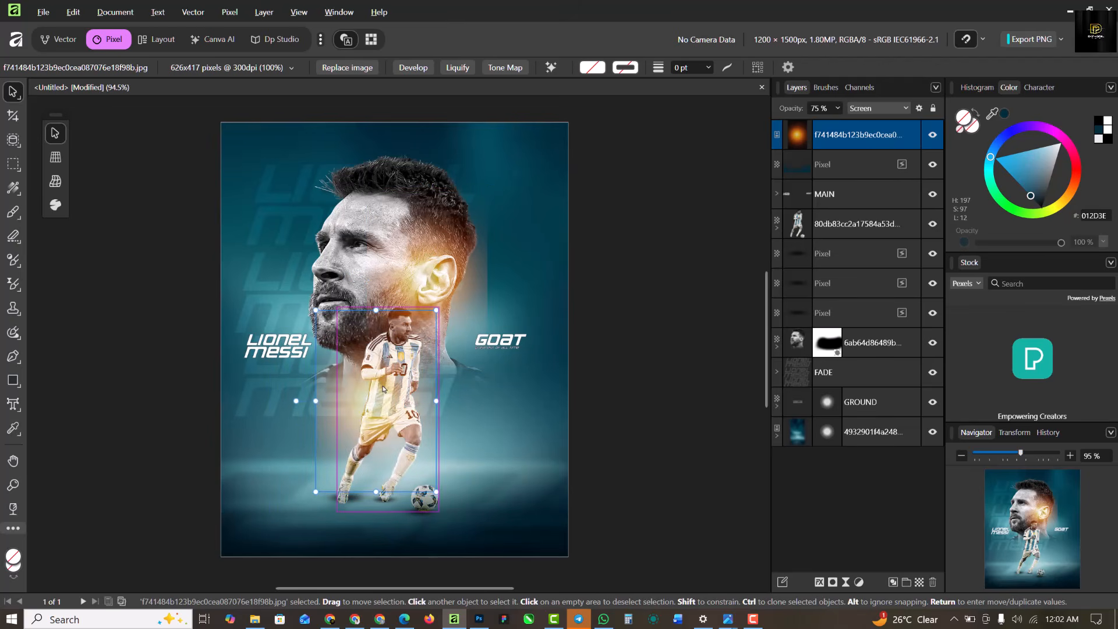
pyautogui.hotkey('ctrl', 'j')
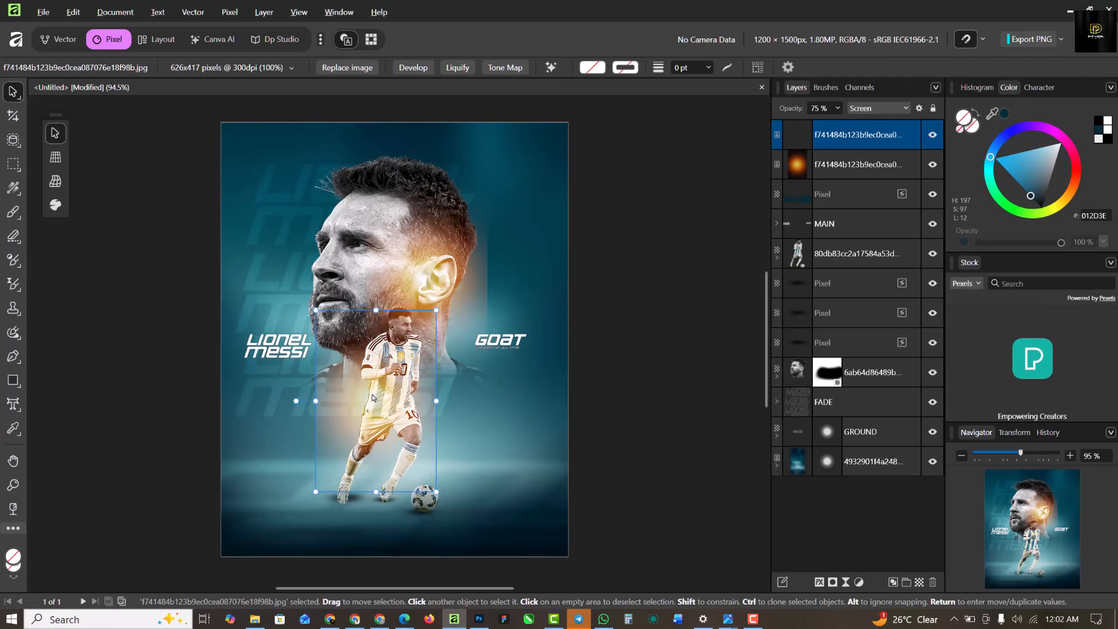
pyautogui.scroll(2, 371, 401)
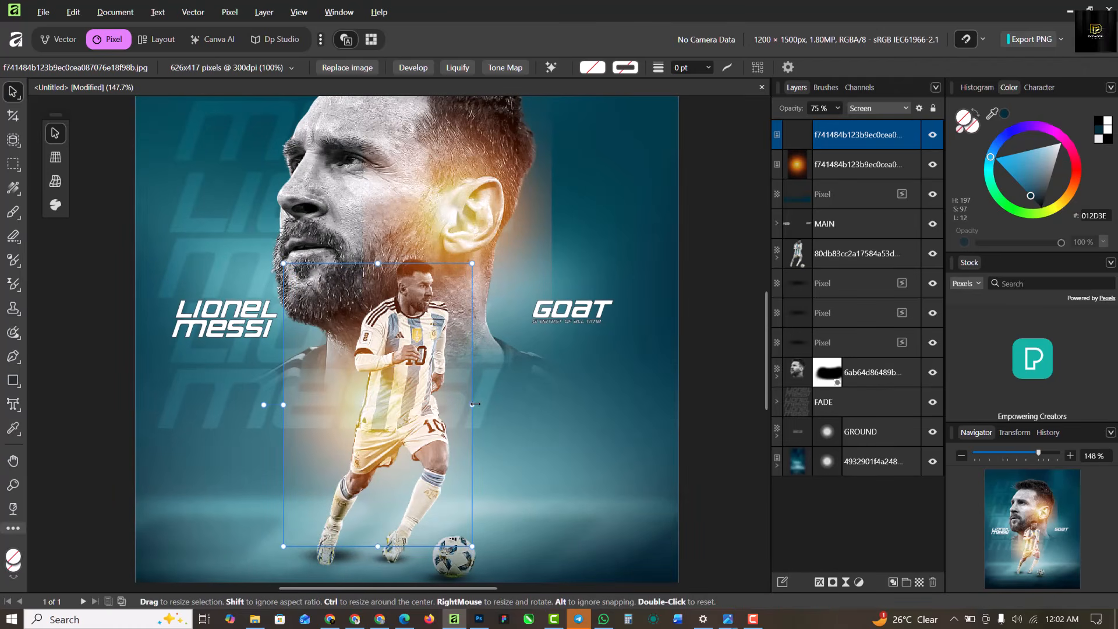
pyautogui.moveTo(475, 404); pyautogui.dragTo(371, 411)
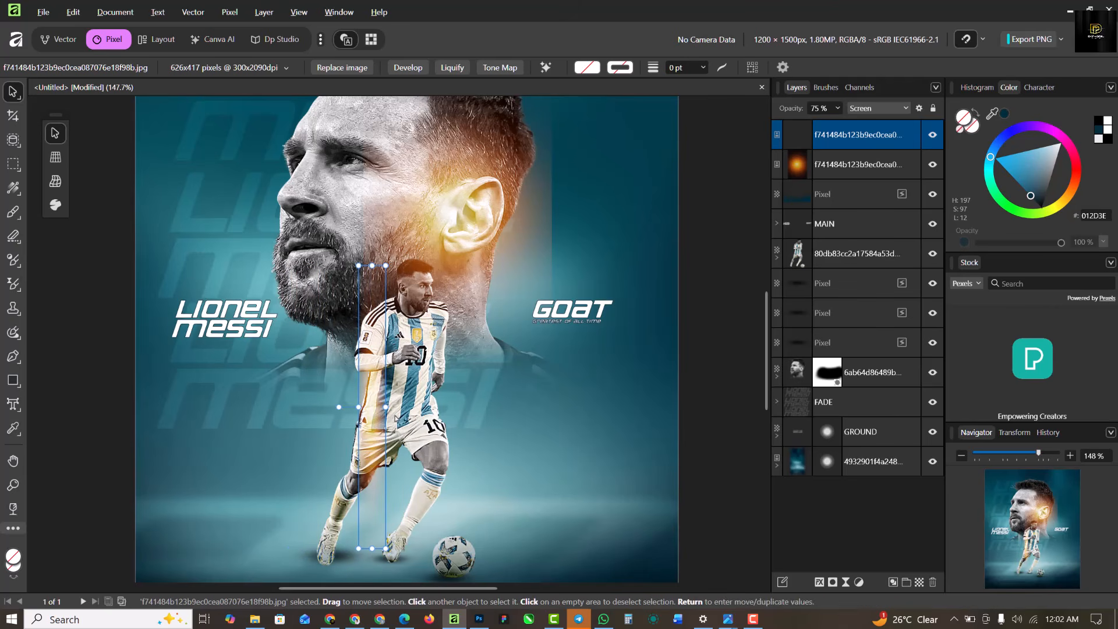
pyautogui.moveTo(391, 271); pyautogui.dragTo(413, 300)
pyautogui.moveTo(363, 441); pyautogui.dragTo(366, 404)
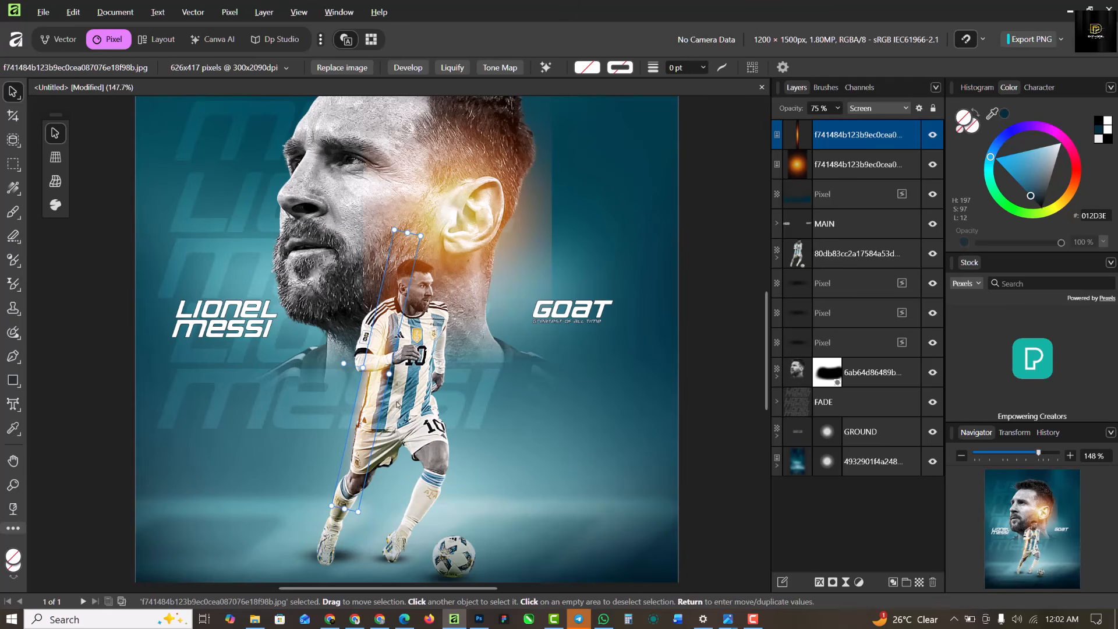
# Step: Shorten the tilted glow strip and move it against the edge of the shirt, below the player's bent elbow
pyautogui.moveTo(408, 234); pyautogui.dragTo(367, 429)
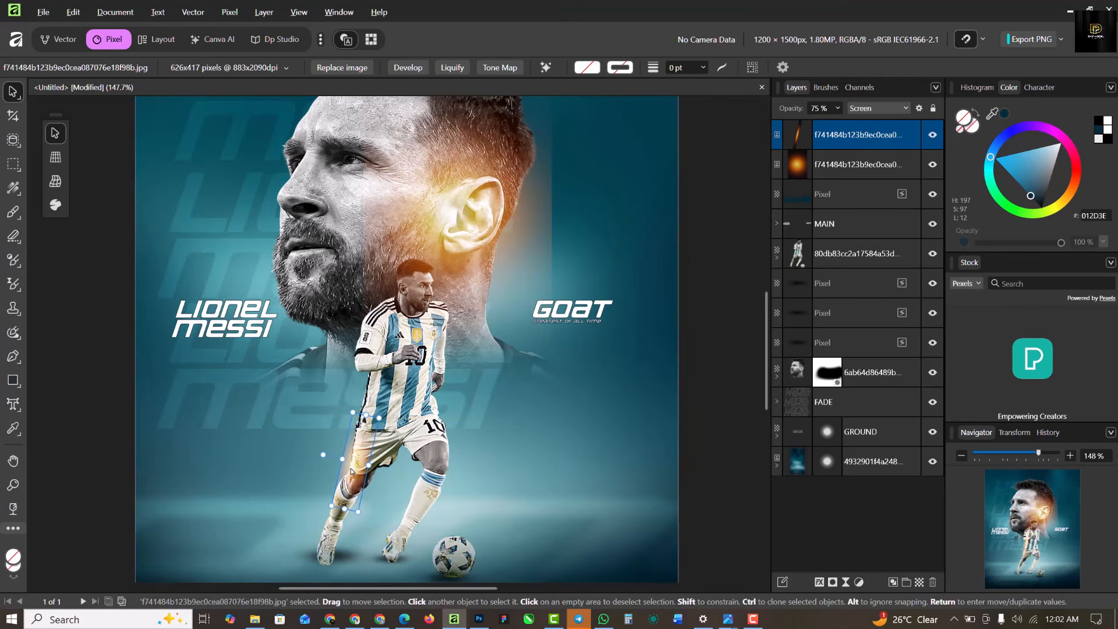
pyautogui.moveTo(349, 477); pyautogui.dragTo(363, 407)
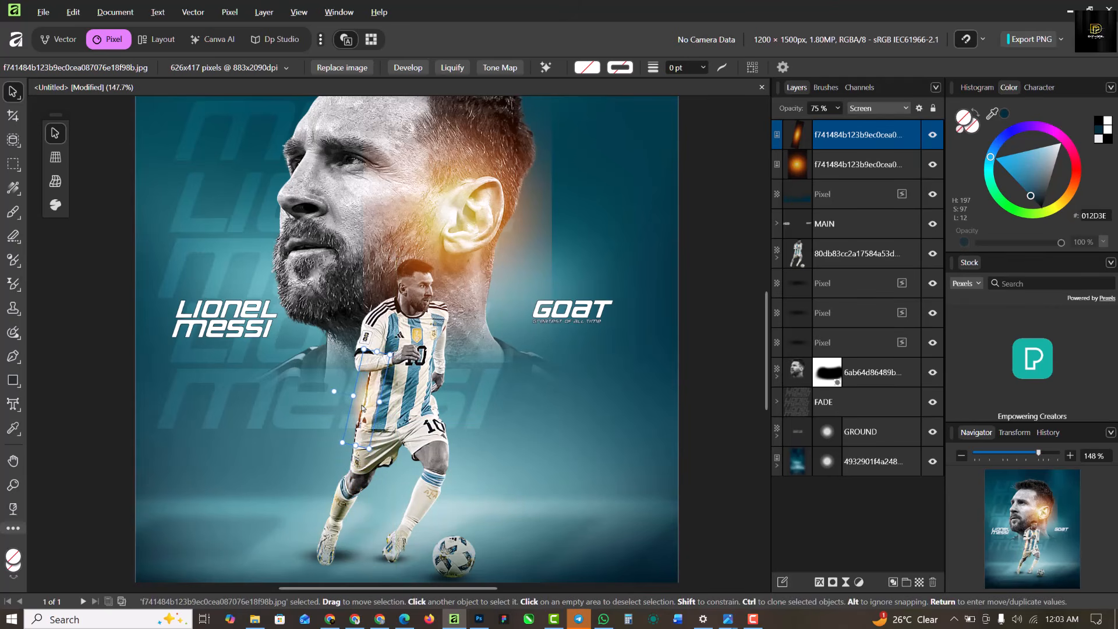
pyautogui.click(500, 396)
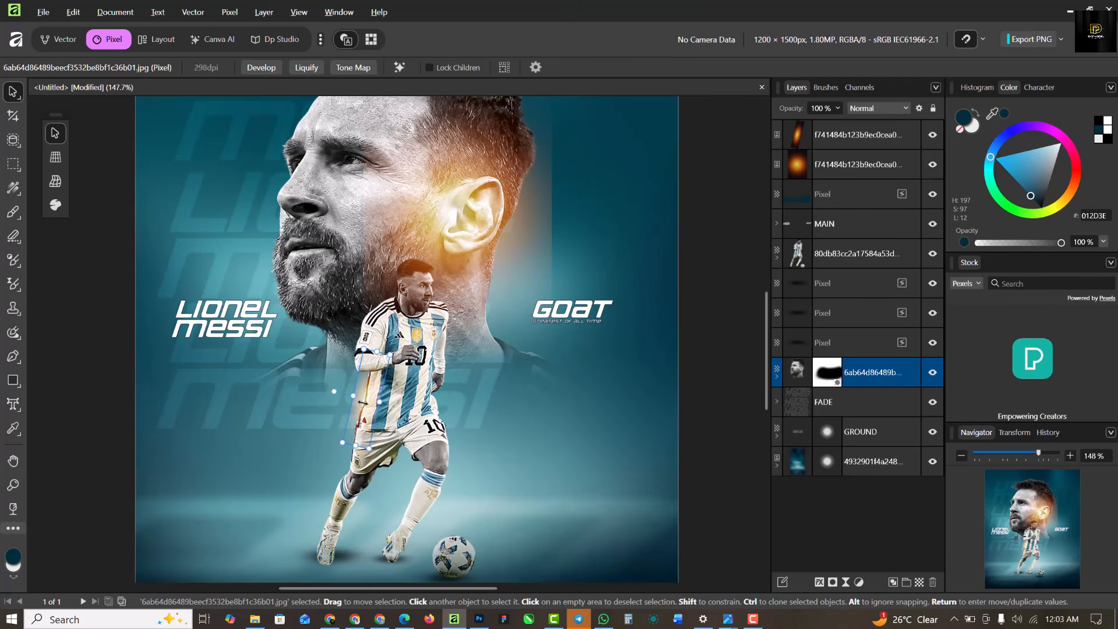
pyautogui.click(376, 422)
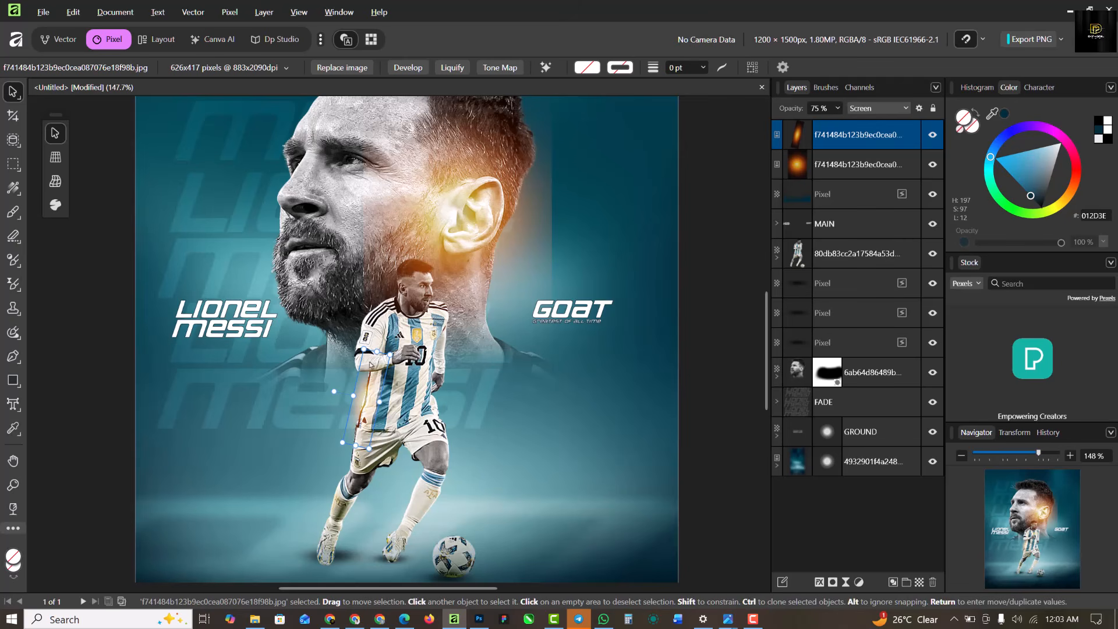
# Step: Duplicate the short glow strip onto the player's other arm, on the side facing the GOAT title
pyautogui.moveTo(378, 394); pyautogui.dragTo(435, 366)
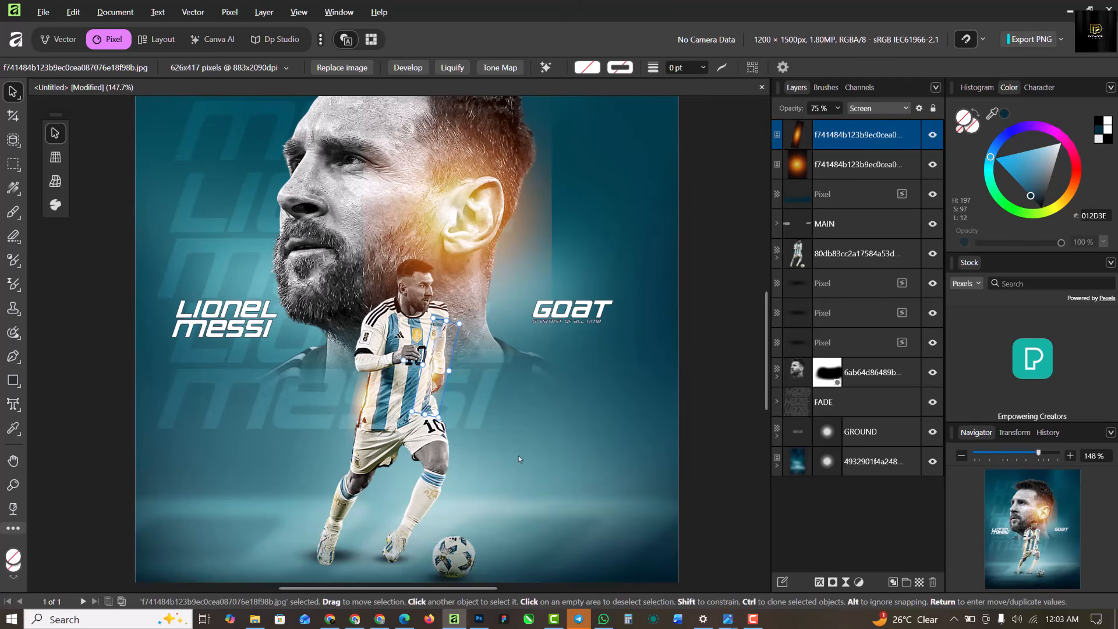
pyautogui.hotkey('ctrl', 'j')
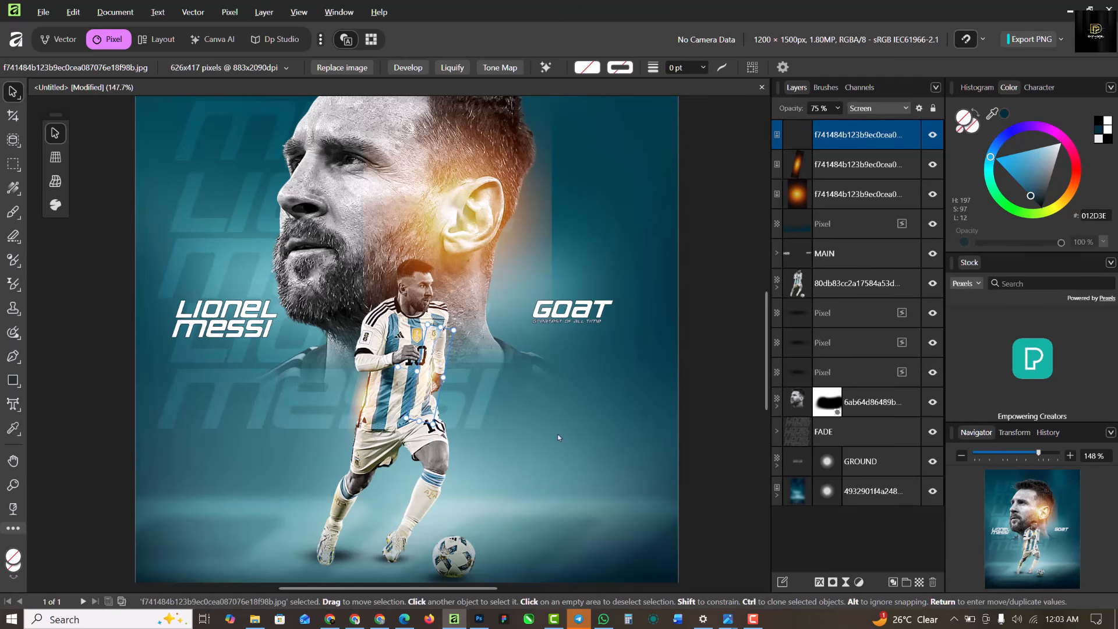
pyautogui.click(474, 413)
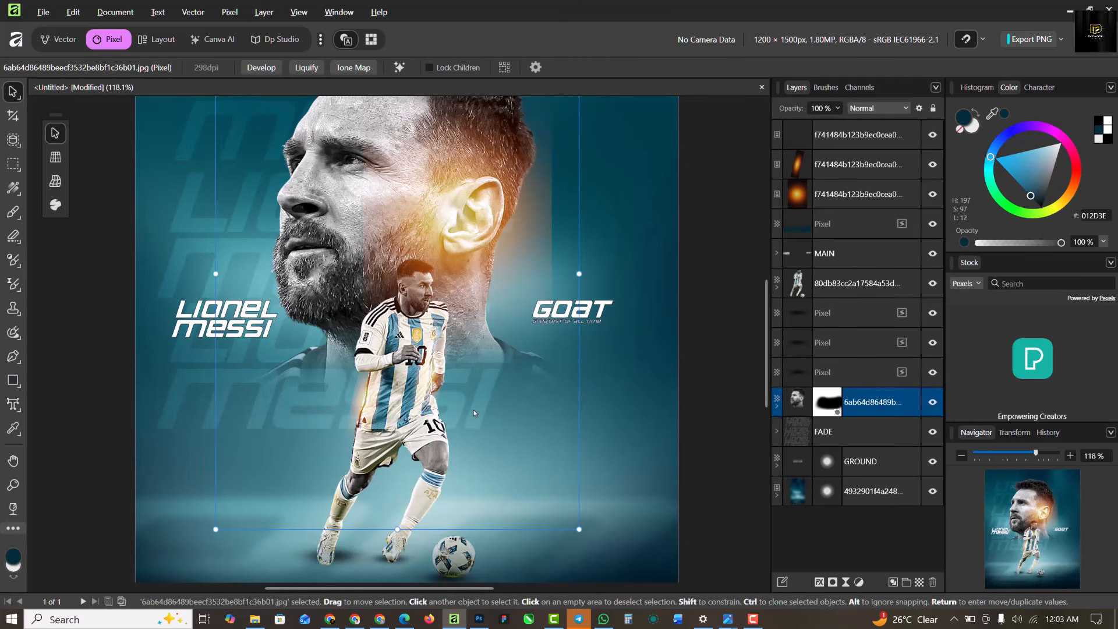
# Step: Add a live Gaussian Blur with a 43.4 px radius to the large glow over the portrait's ear
pyautogui.scroll(-2, 474, 413)
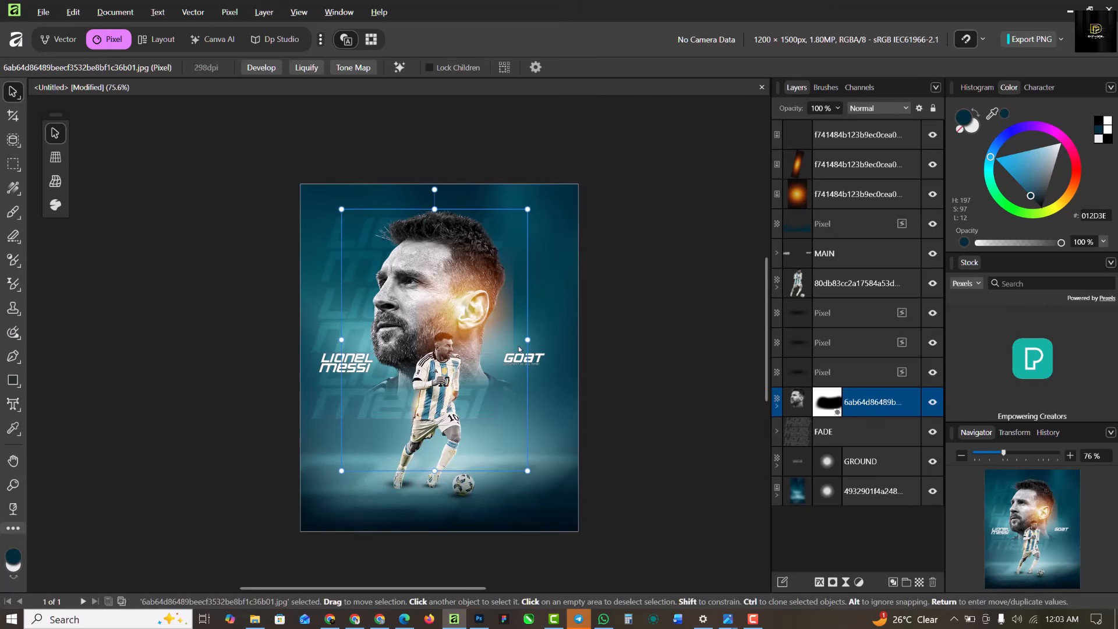
pyautogui.click(498, 315)
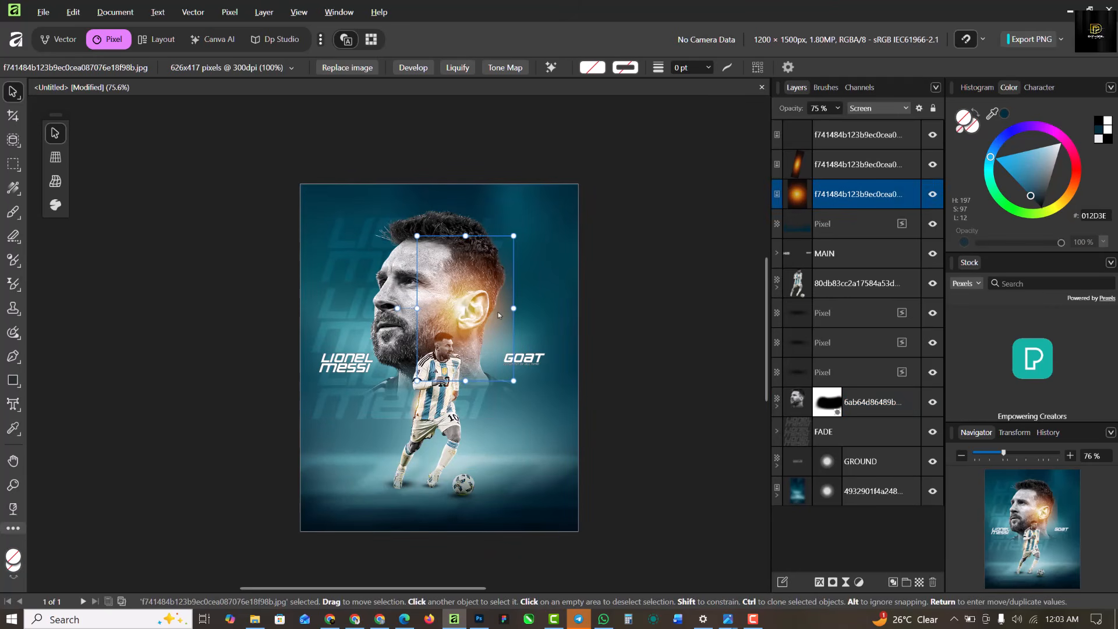
pyautogui.click(845, 582)
pyautogui.click(889, 16)
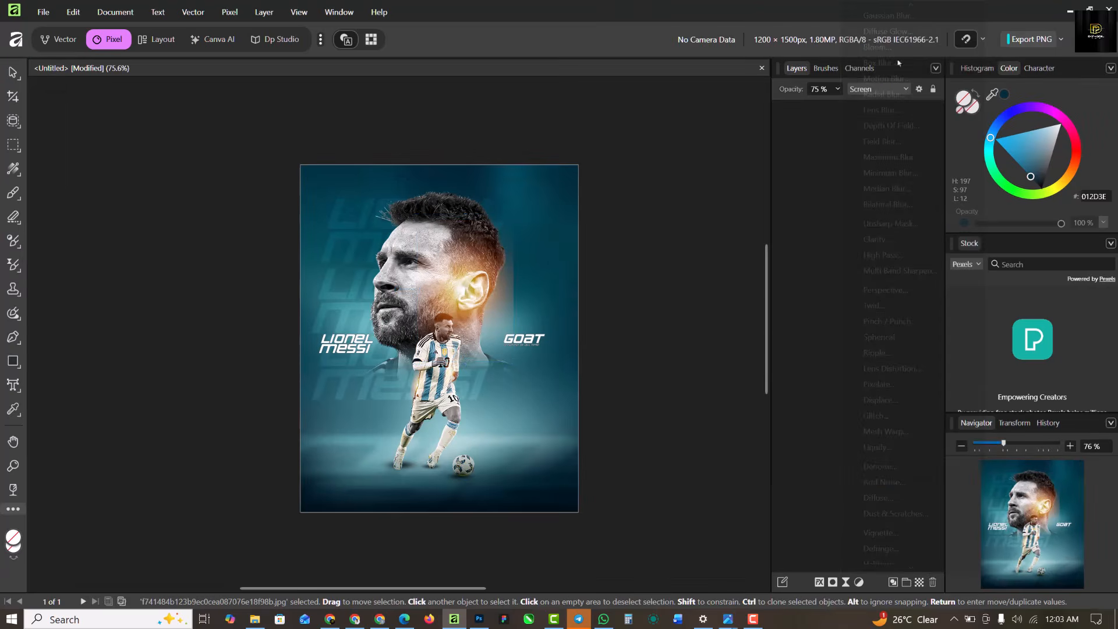
pyautogui.moveTo(740, 456); pyautogui.dragTo(864, 457)
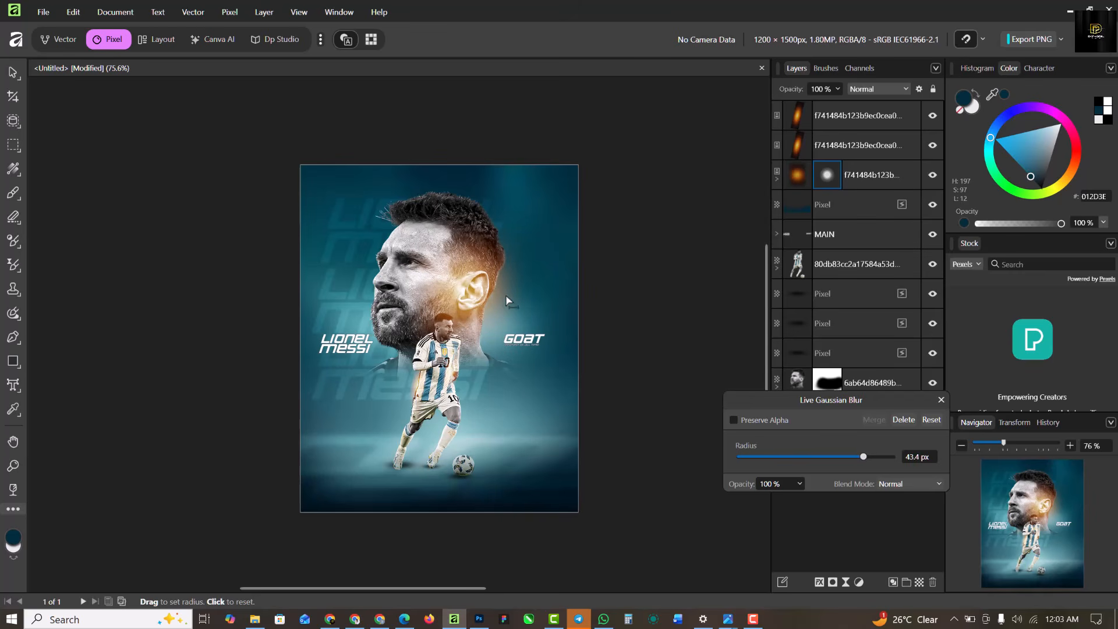
pyautogui.click(942, 400)
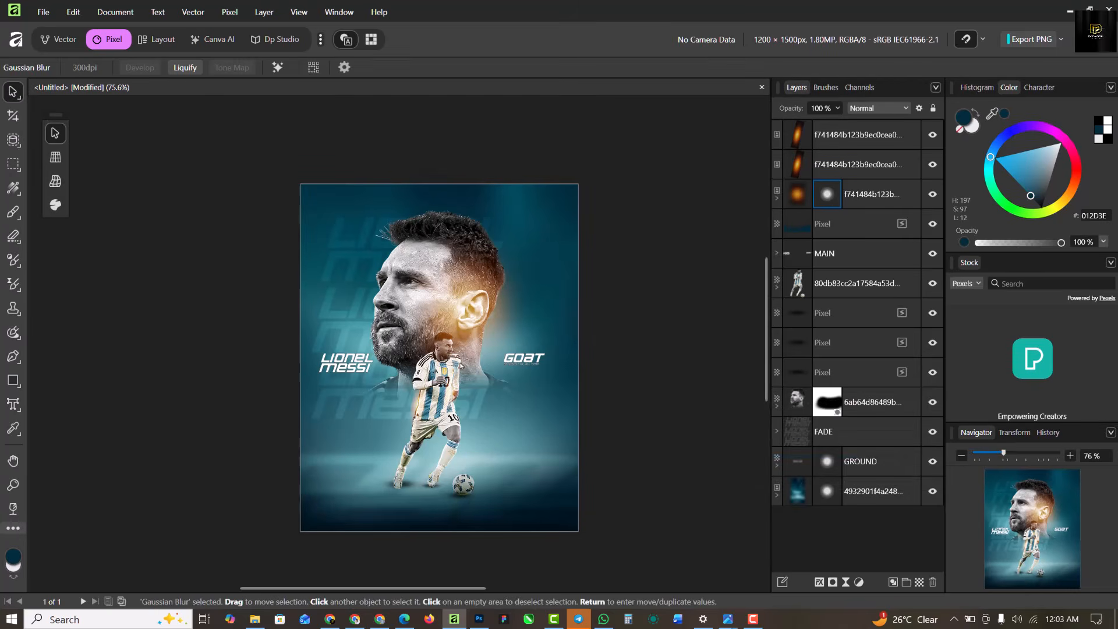
# Step: Duplicate the glow strip from the shirt edge onto the player's lower leg nearest the ball
pyautogui.scroll(3, 461, 353)
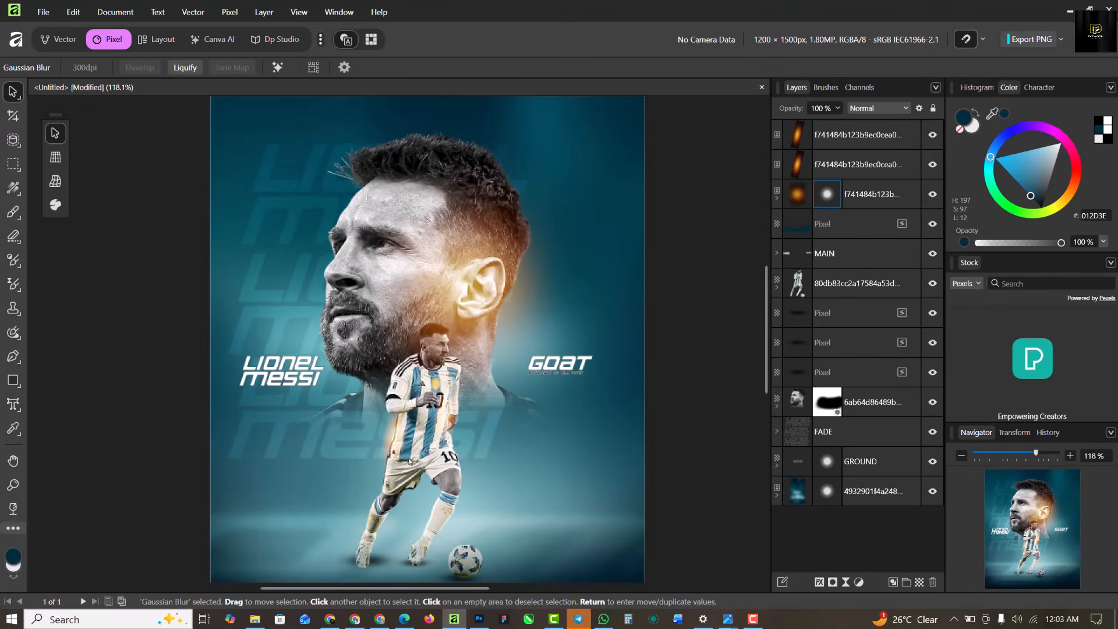
pyautogui.click(394, 438)
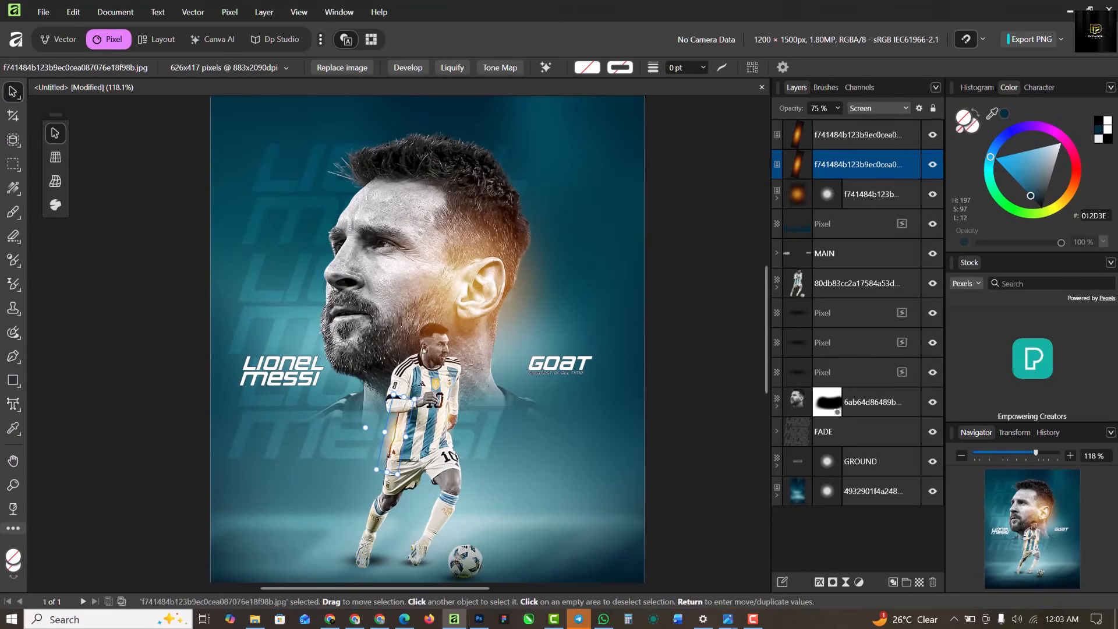
pyautogui.moveTo(394, 438); pyautogui.dragTo(449, 507)
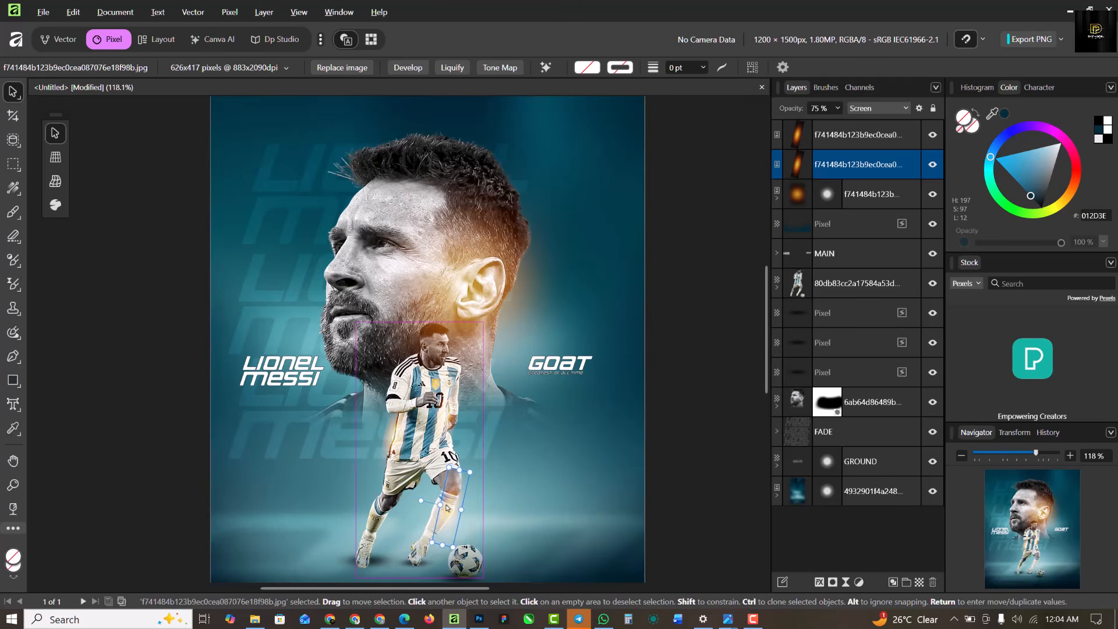
pyautogui.hotkey('ctrl', 'j')
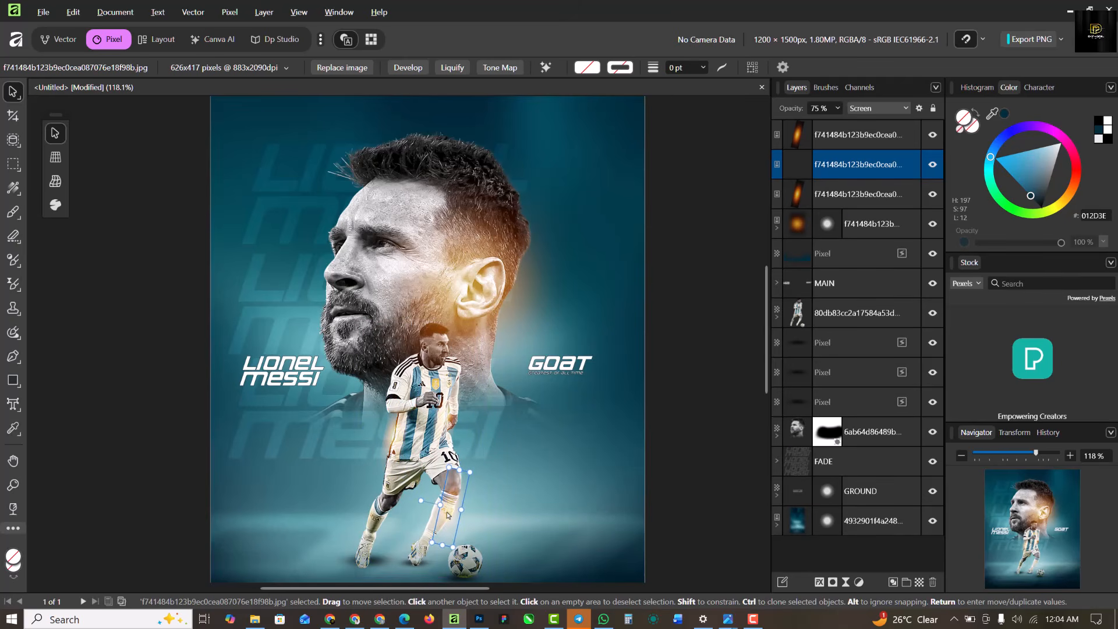
# Step: Duplicate the glow strip onto the player's other lower leg, the one farther from the ball
pyautogui.moveTo(447, 515); pyautogui.dragTo(371, 526)
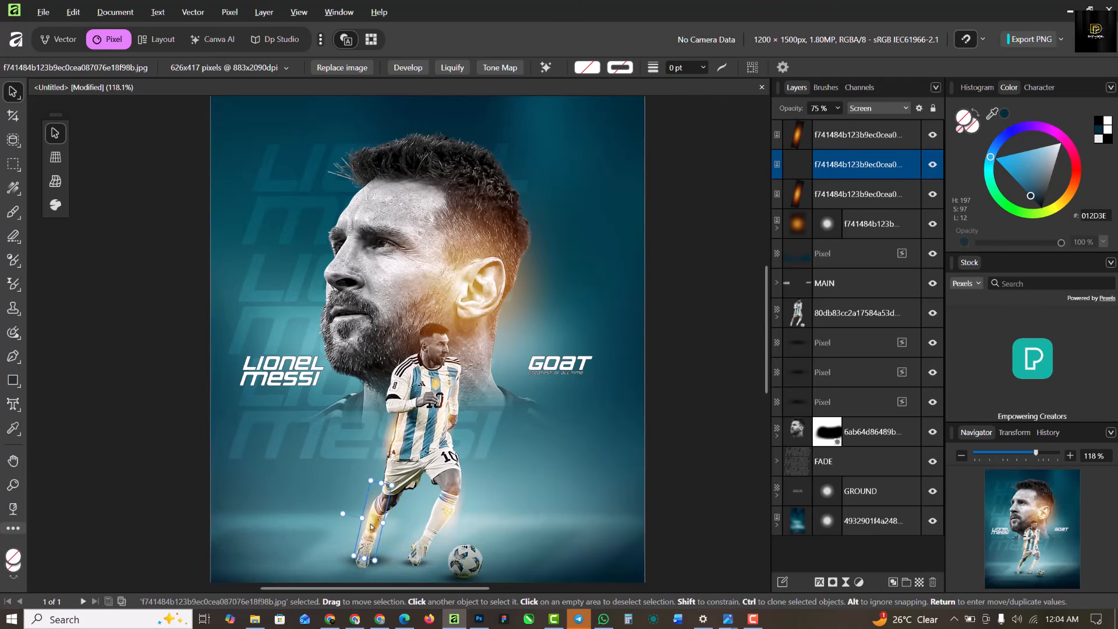
pyautogui.hotkey('ctrl', 'j')
pyautogui.click(498, 336)
pyautogui.scroll(-1, 498, 337)
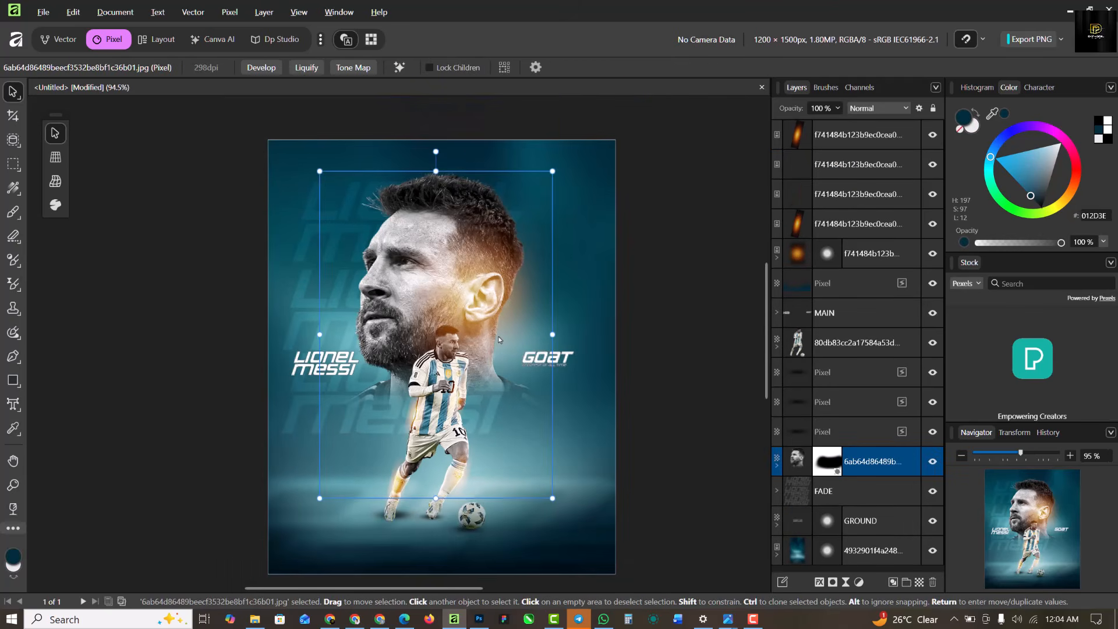
pyautogui.scroll(1, 498, 337)
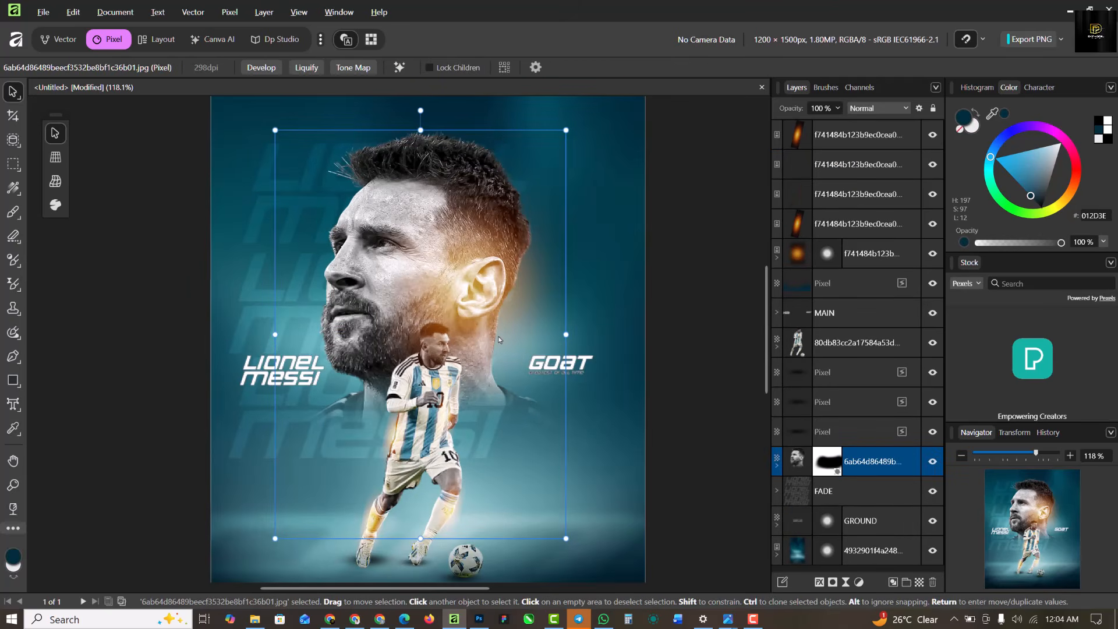
pyautogui.scroll(-1, 425, 372)
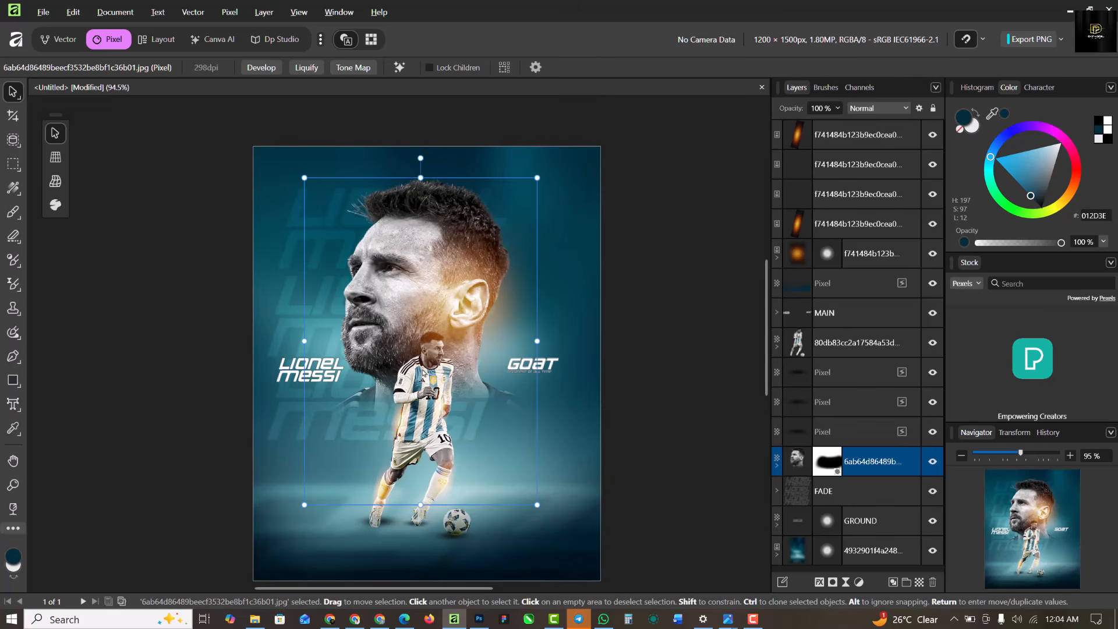
# Step: Add a low-intensity live Add Noise filter, Gaussian and monochromatic, to the teal background image
pyautogui.click(643, 261)
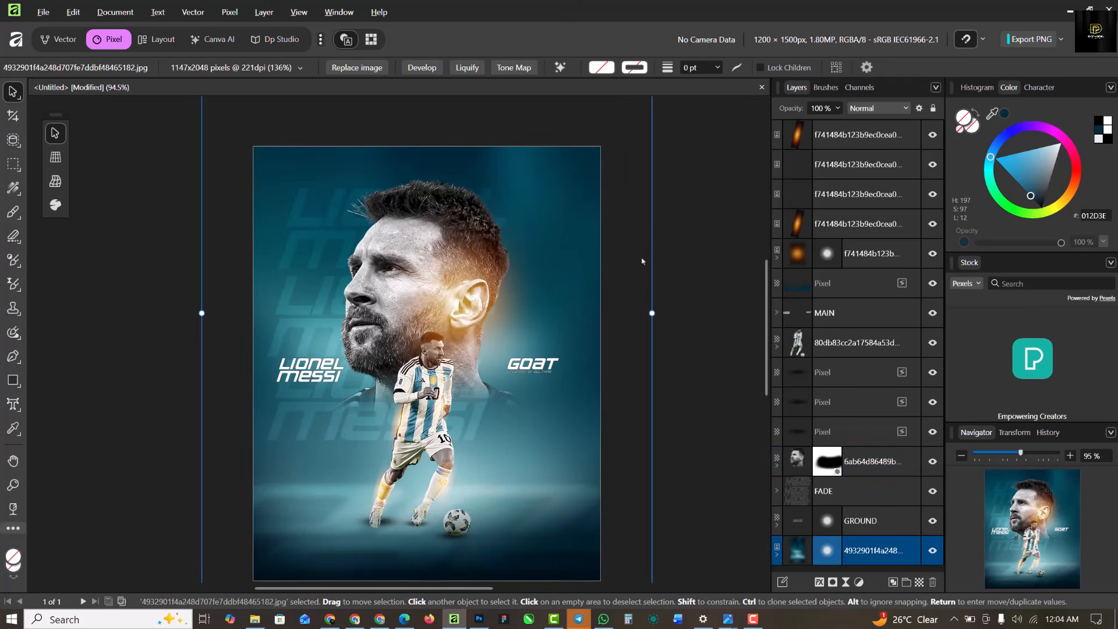
pyautogui.hotkey('ctrl', '0')
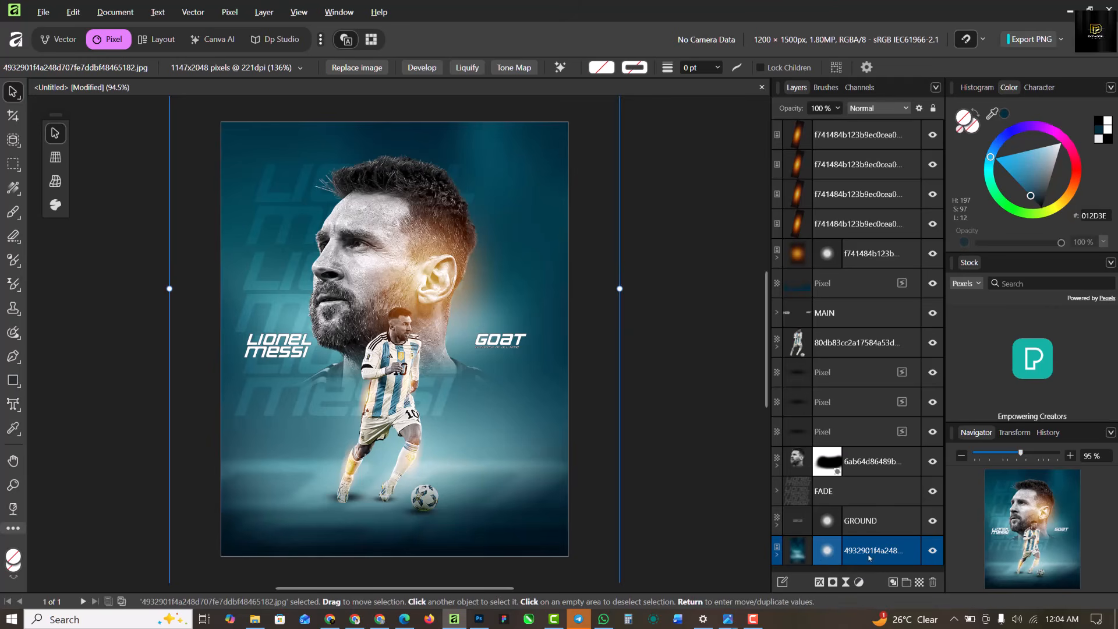
pyautogui.click(846, 582)
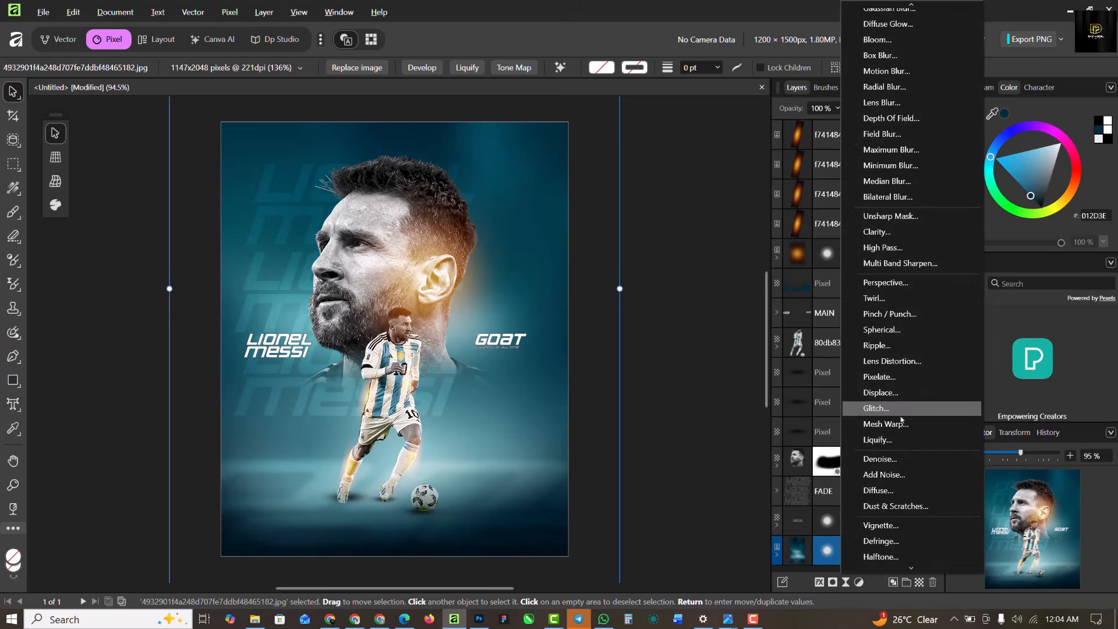
pyautogui.scroll(-1, 901, 424)
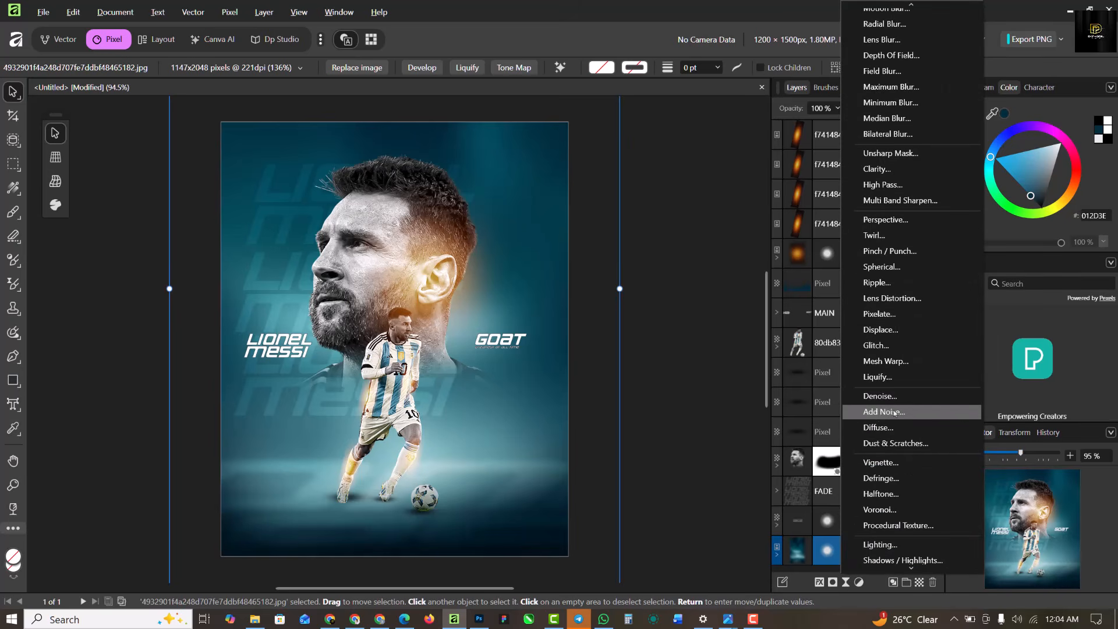
pyautogui.click(897, 412)
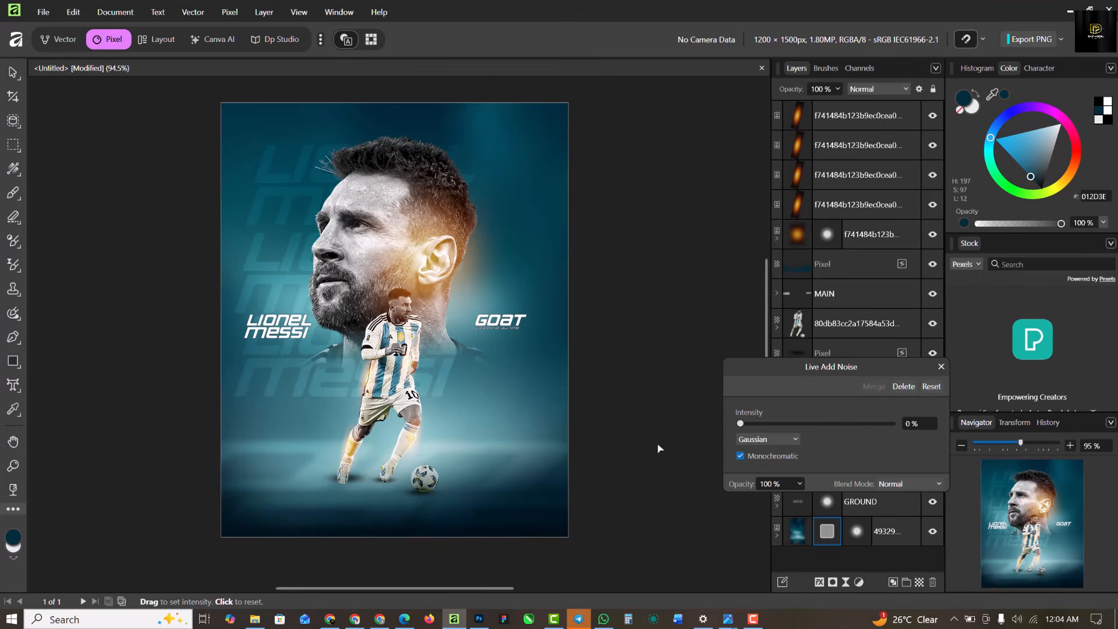
pyautogui.moveTo(739, 425); pyautogui.dragTo(754, 425)
pyautogui.click(767, 425)
pyautogui.click(942, 366)
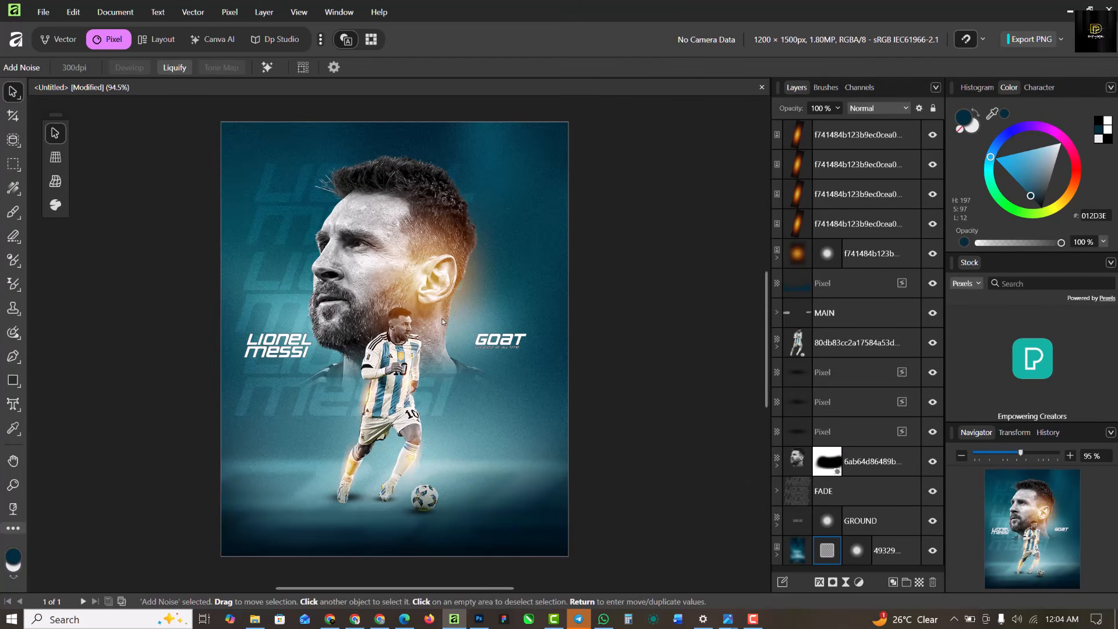
# Step: Open the full export settings and examine the JPEG options for size, area, quality, pixel format, ICC profile and metadata
pyautogui.click(1061, 40)
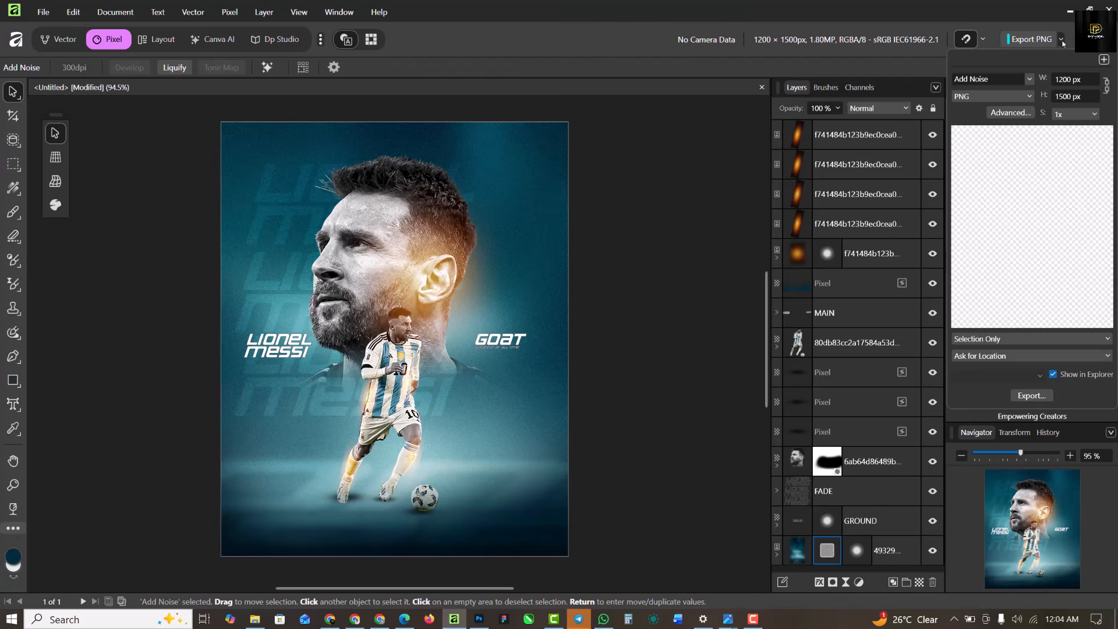
pyautogui.click(1062, 41)
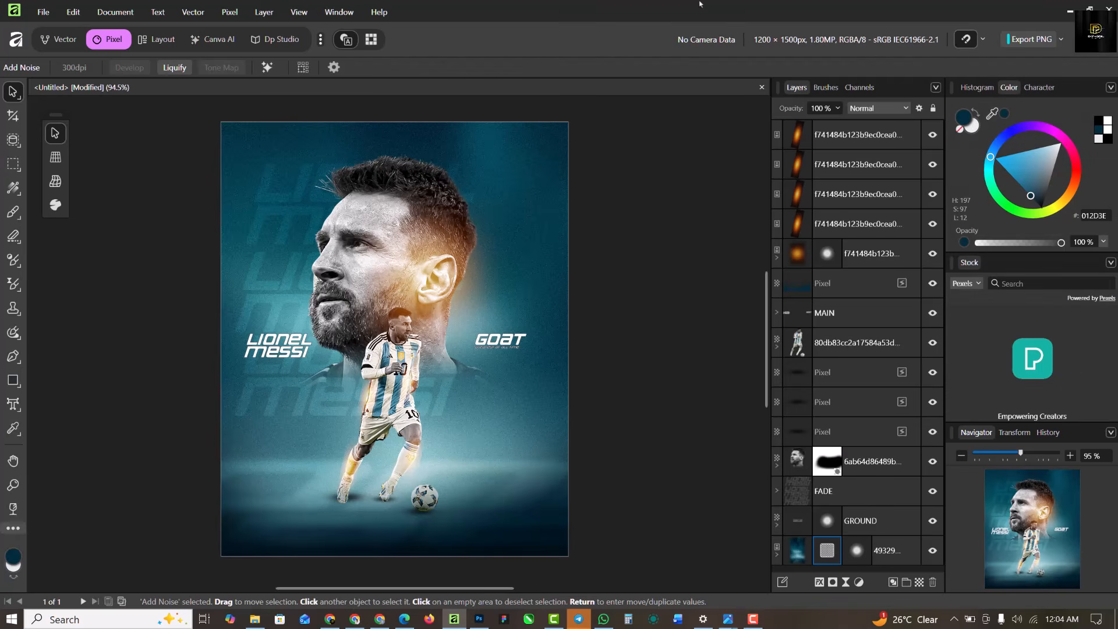
pyautogui.click(49, 16)
pyautogui.moveTo(97, 372)
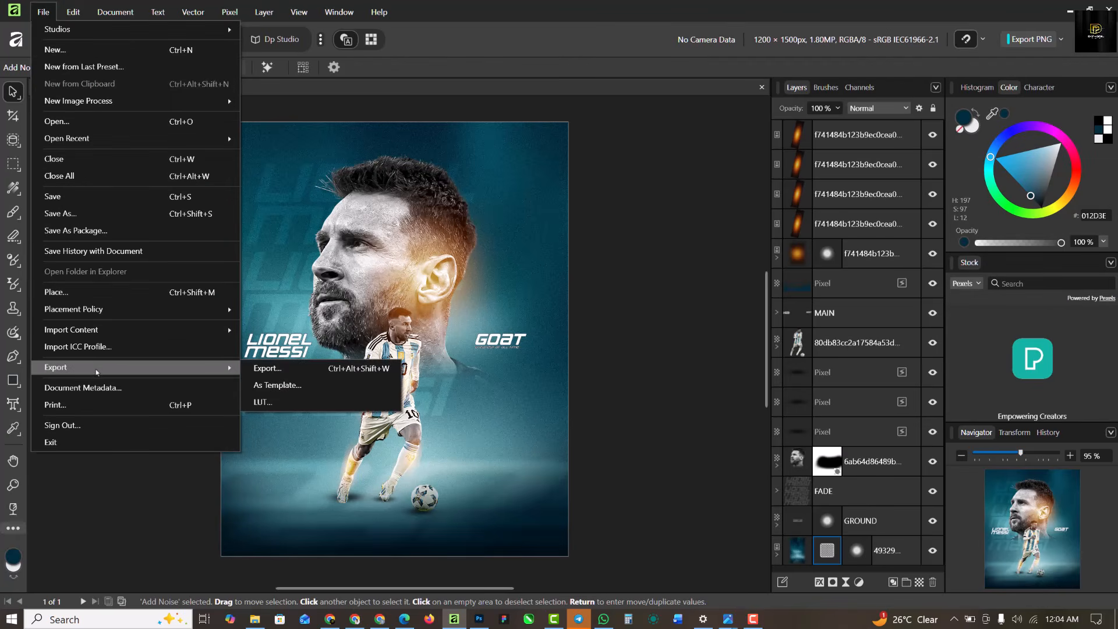
pyautogui.click(268, 369)
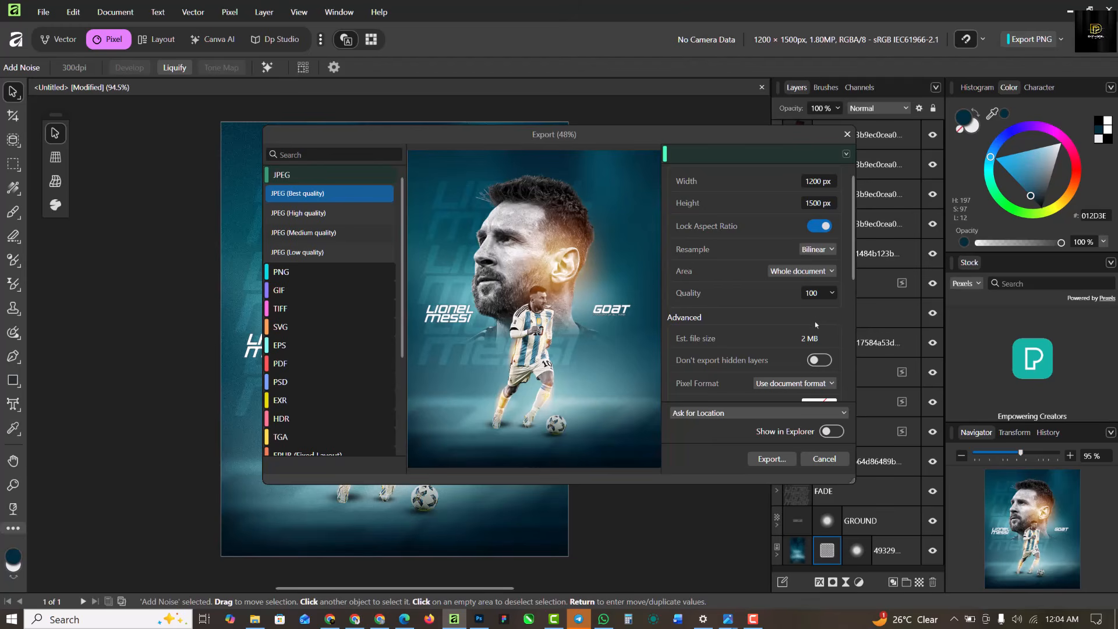
pyautogui.scroll(-1, 816, 324)
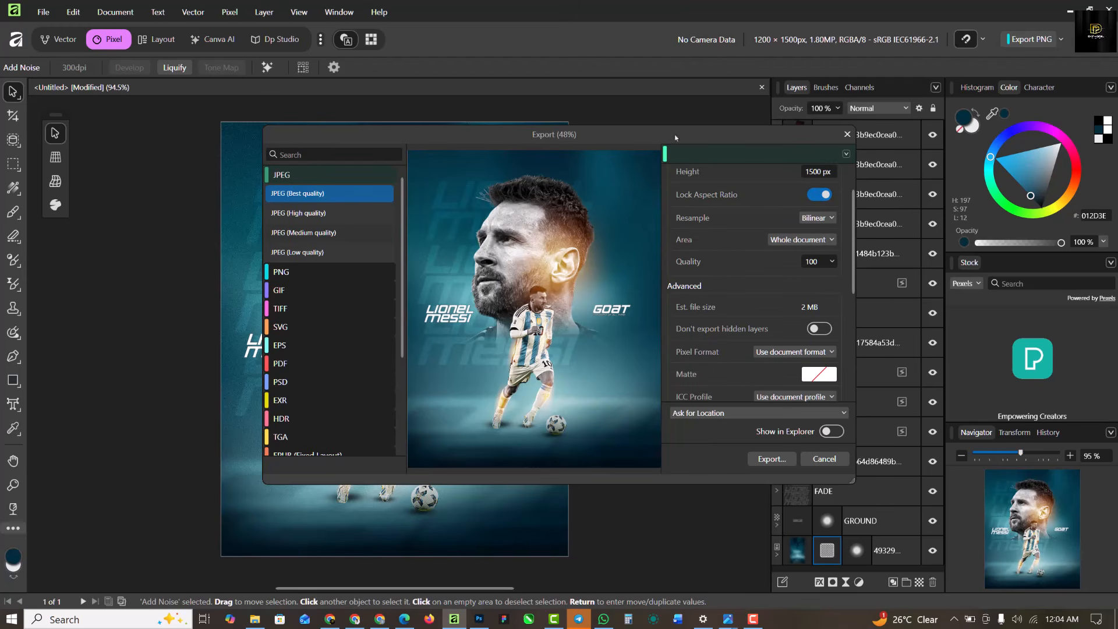
pyautogui.moveTo(676, 137); pyautogui.dragTo(558, 119)
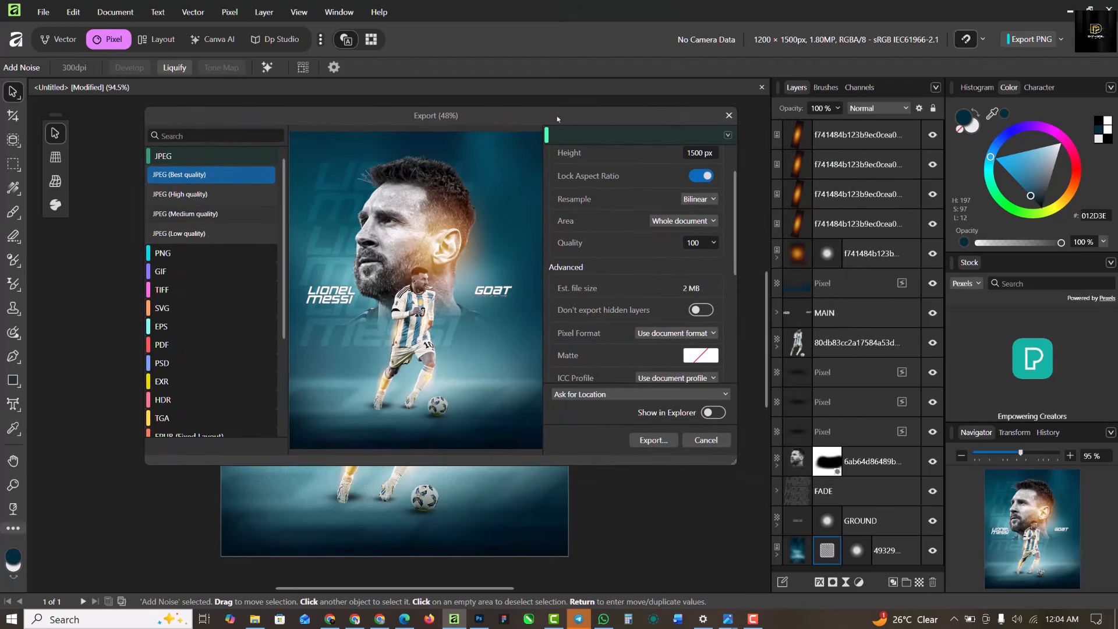
pyautogui.click(695, 222)
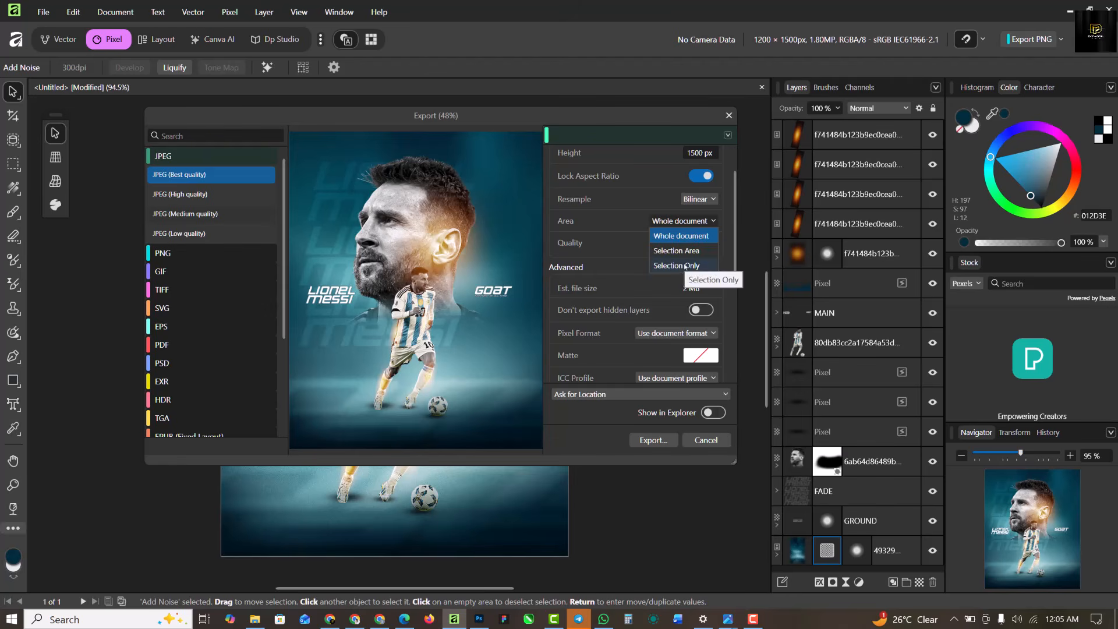
pyautogui.click(712, 221)
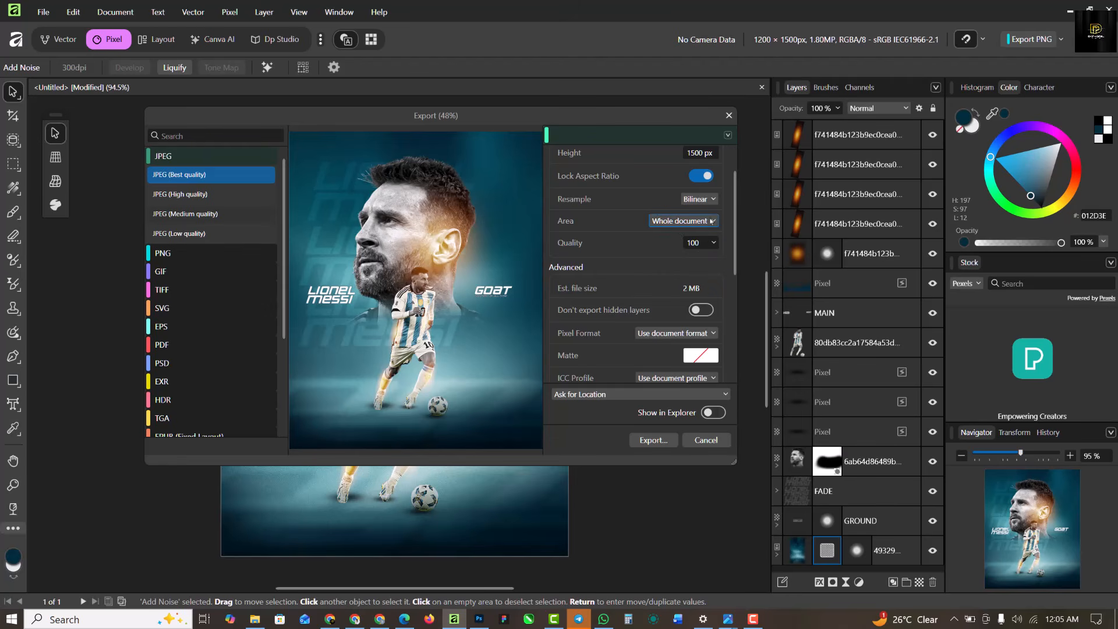
pyautogui.scroll(-2, 656, 303)
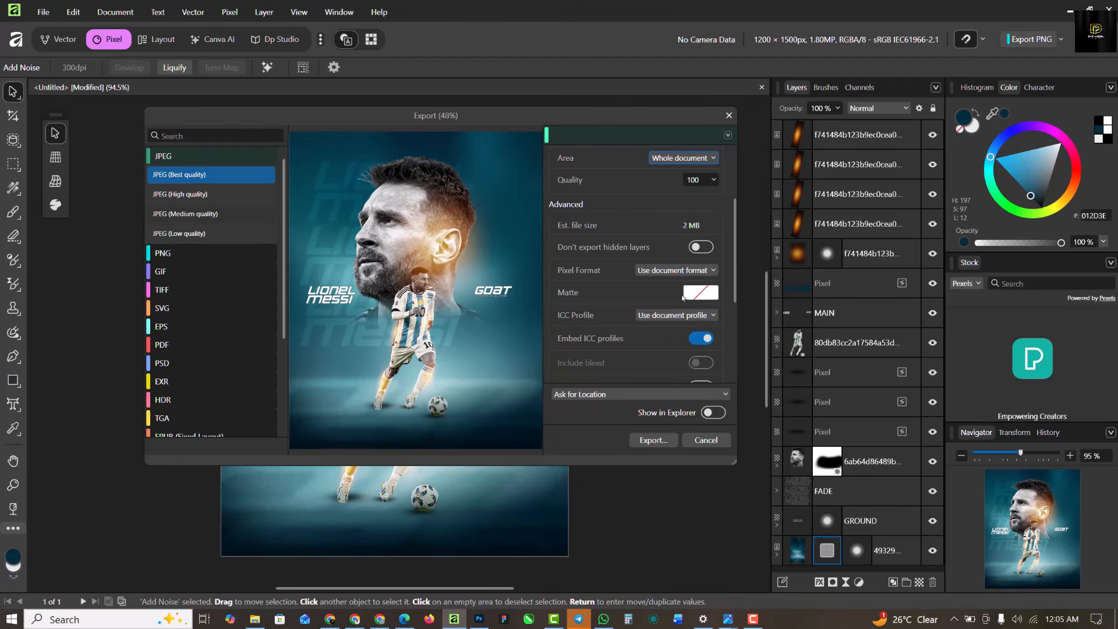
pyautogui.scroll(-5, 687, 285)
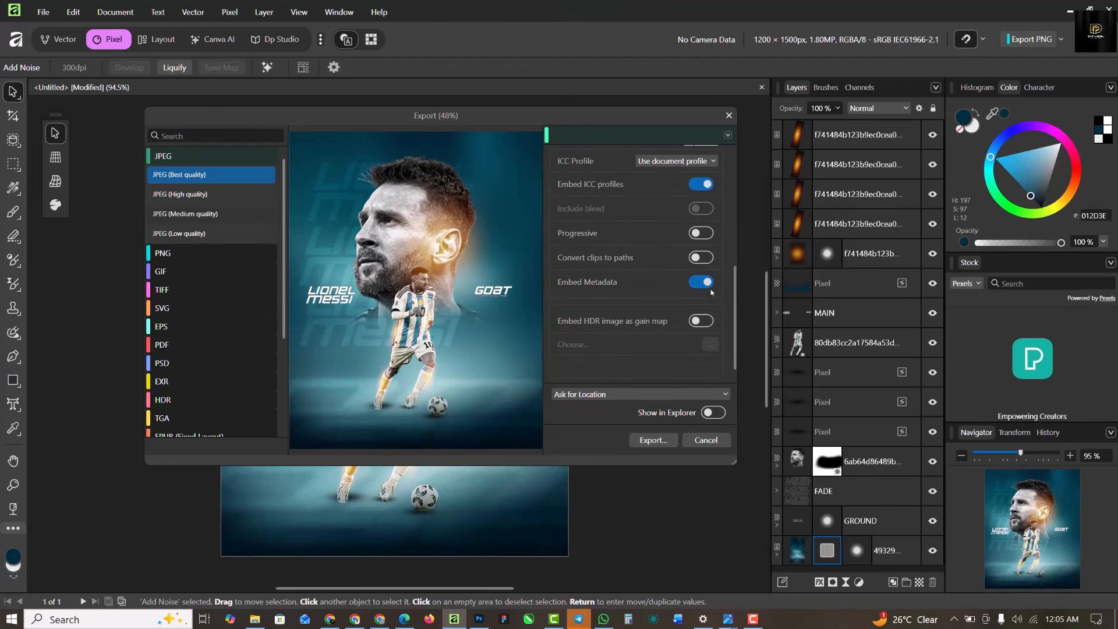
pyautogui.scroll(8, 703, 343)
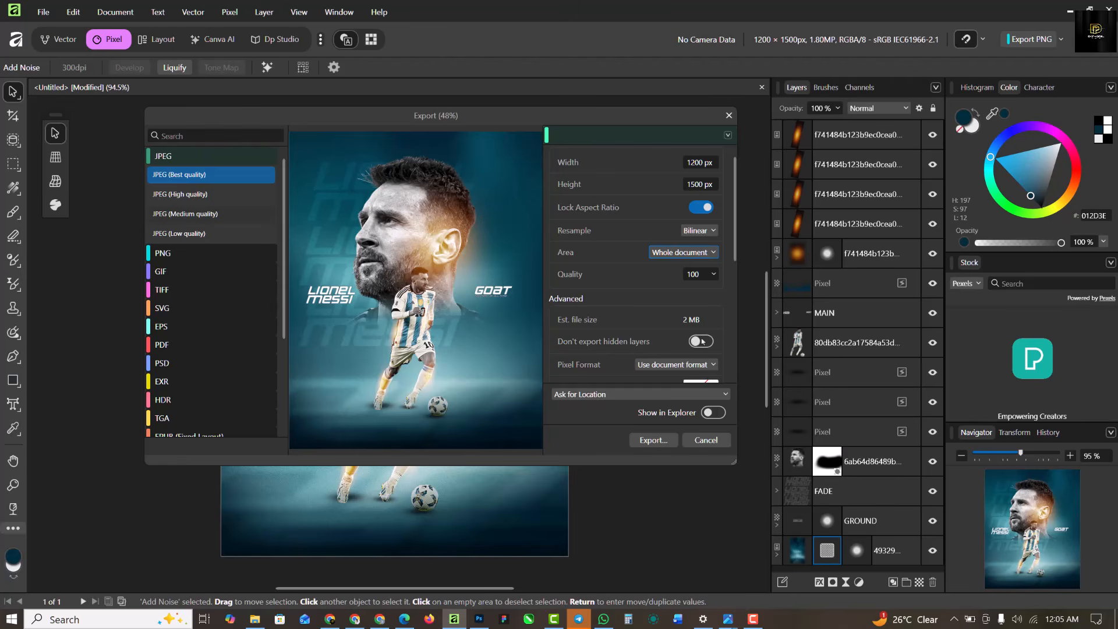
# Step: Try Selection Only as the export area, restore it to Whole document, and cancel the export without saving a file
pyautogui.scroll(-2, 710, 252)
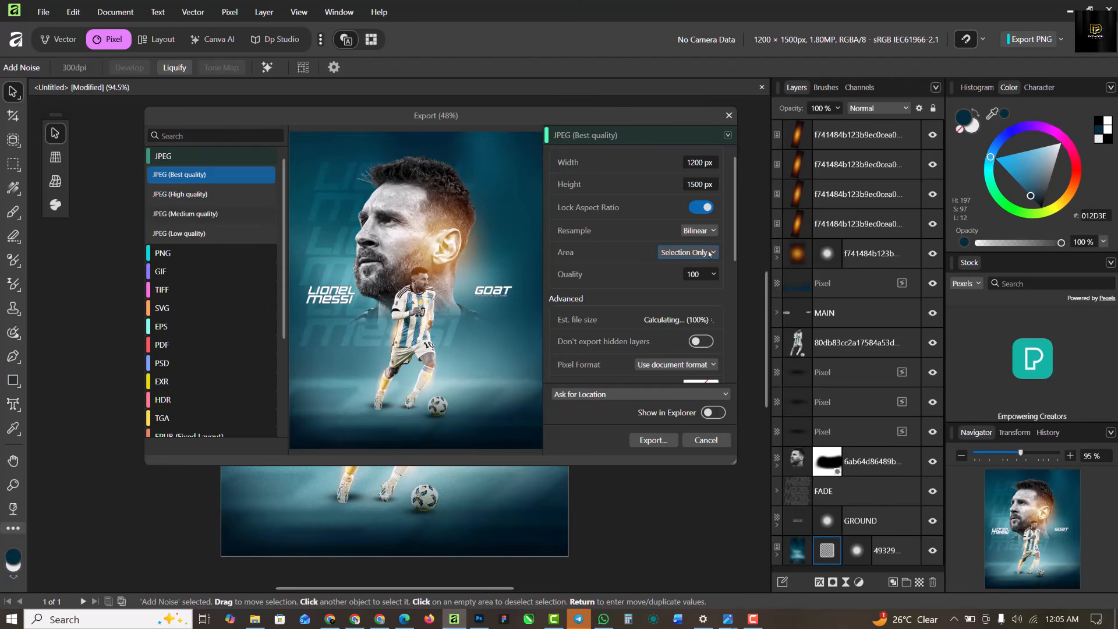
pyautogui.click(707, 257)
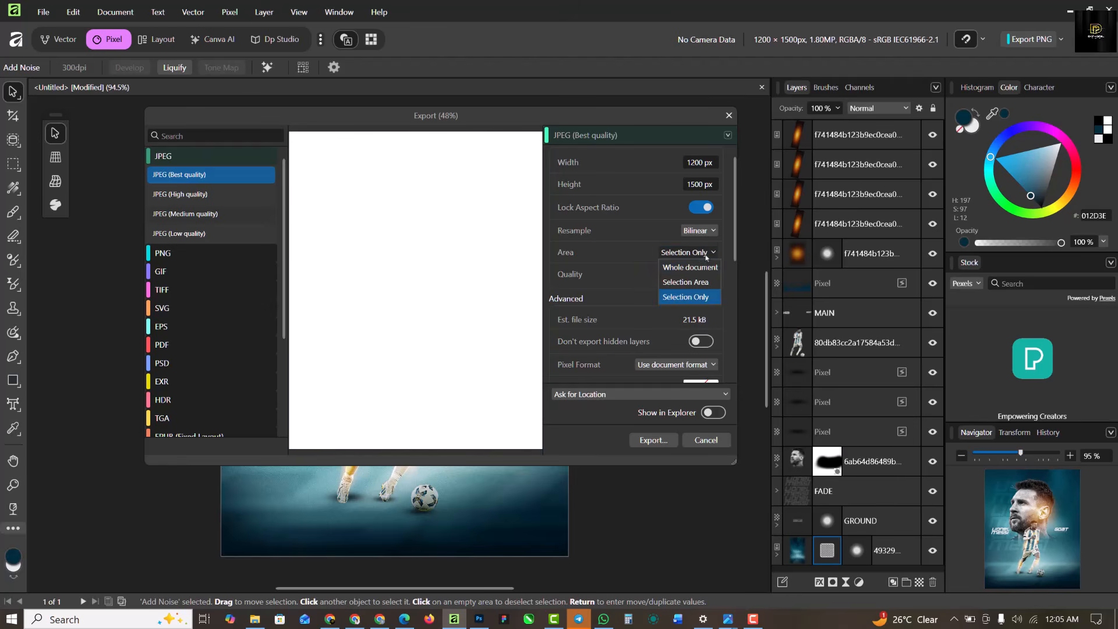
pyautogui.click(697, 268)
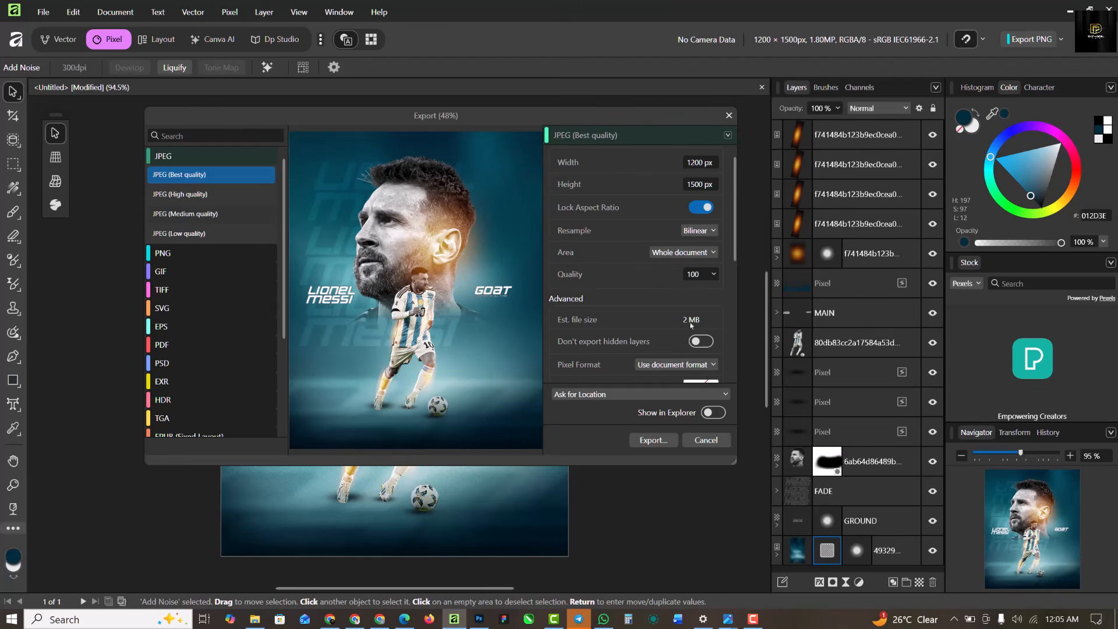
pyautogui.click(652, 441)
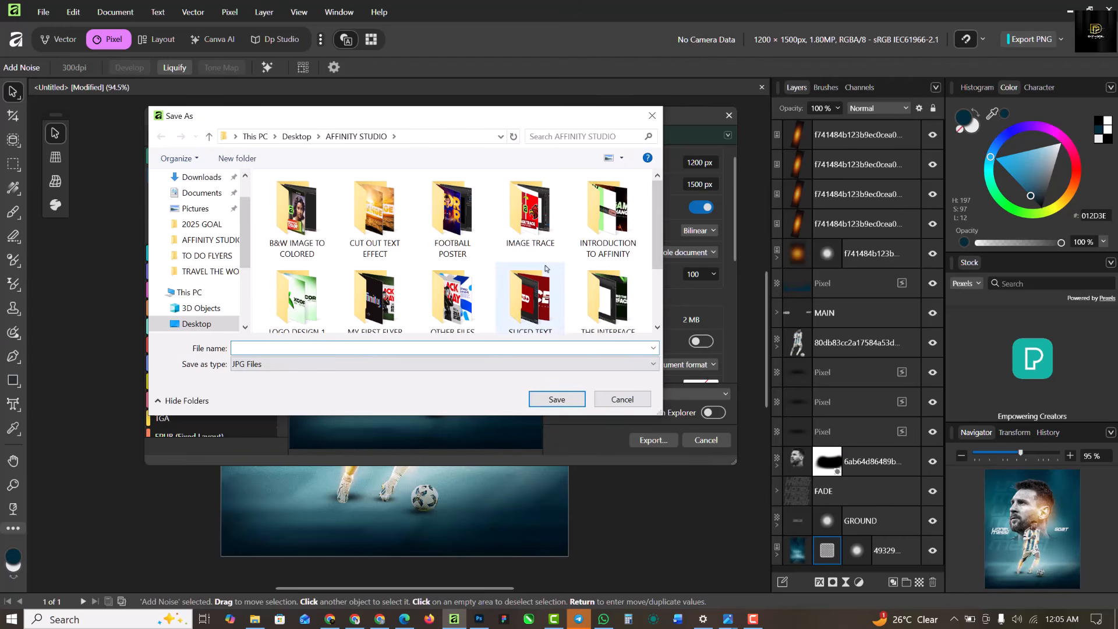
pyautogui.click(653, 117)
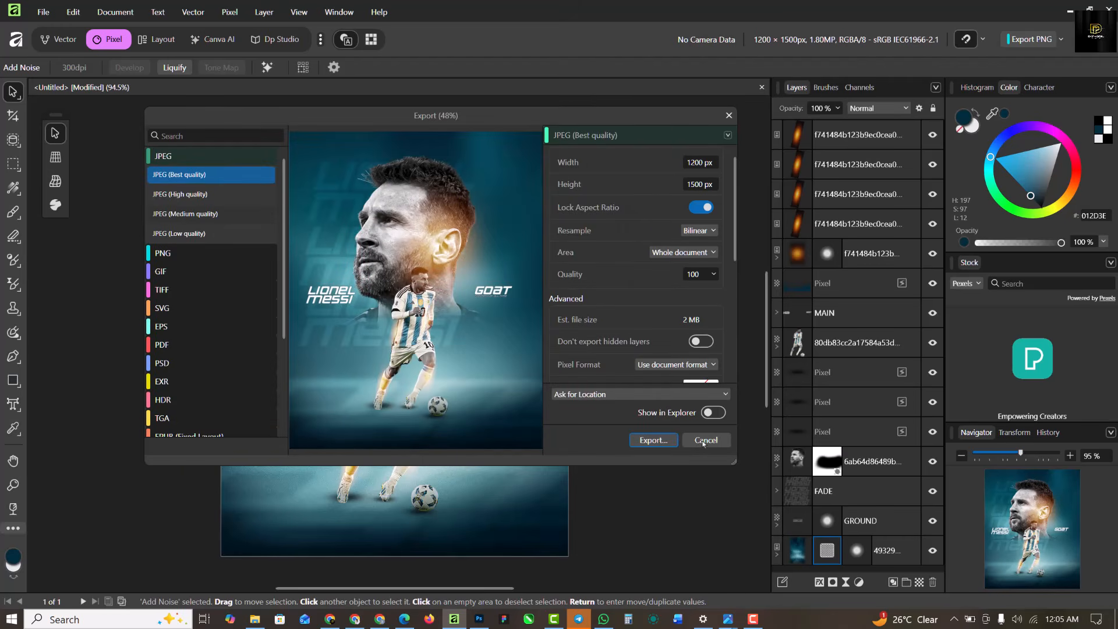
pyautogui.click(705, 441)
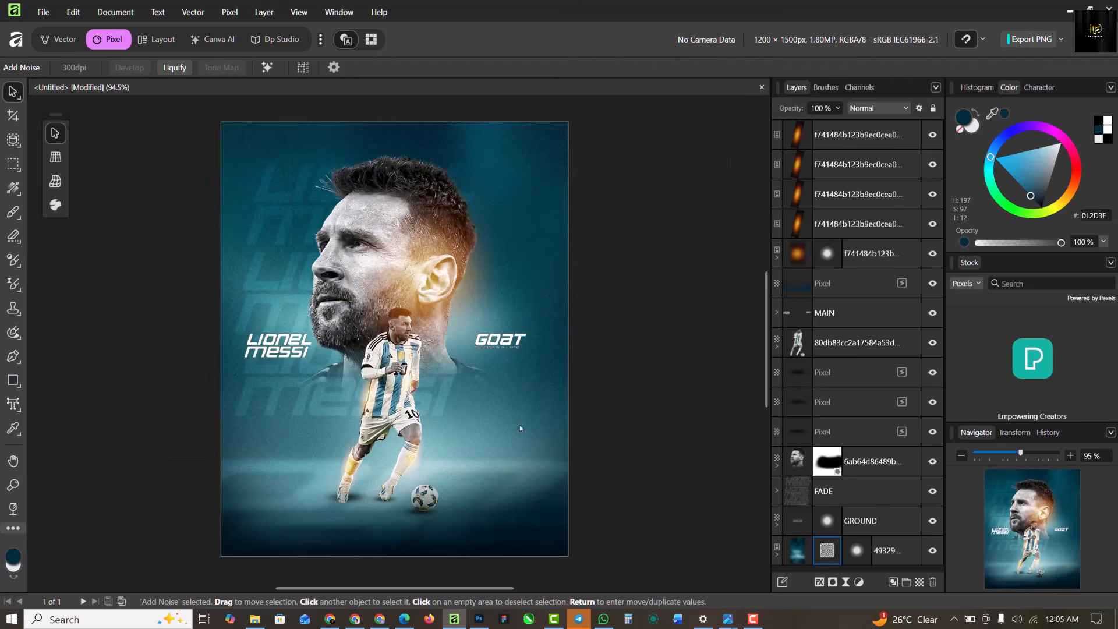
# Step: Deselect all layers and open the export settings for the whole poster
pyautogui.click(656, 156)
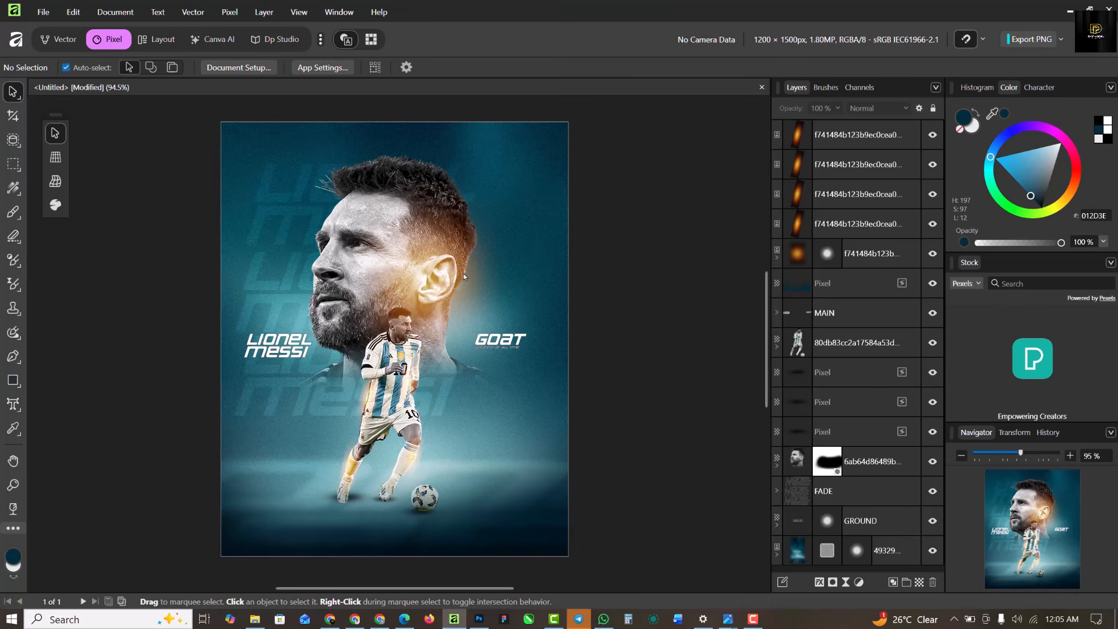
pyautogui.hotkey('ctrl', 'alt', 'shift', 'w')
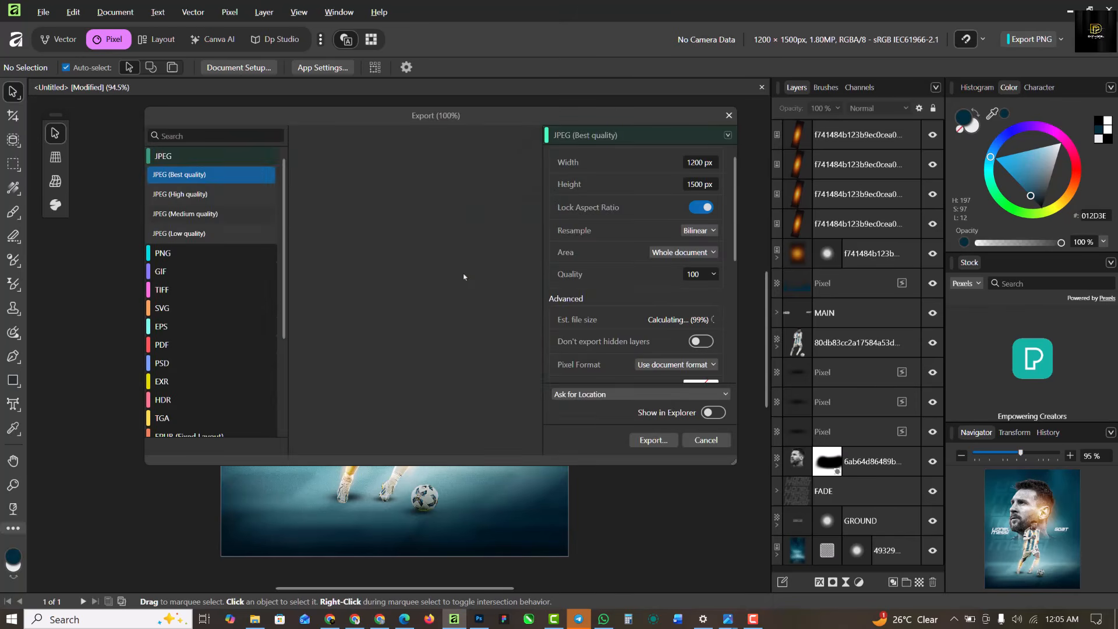